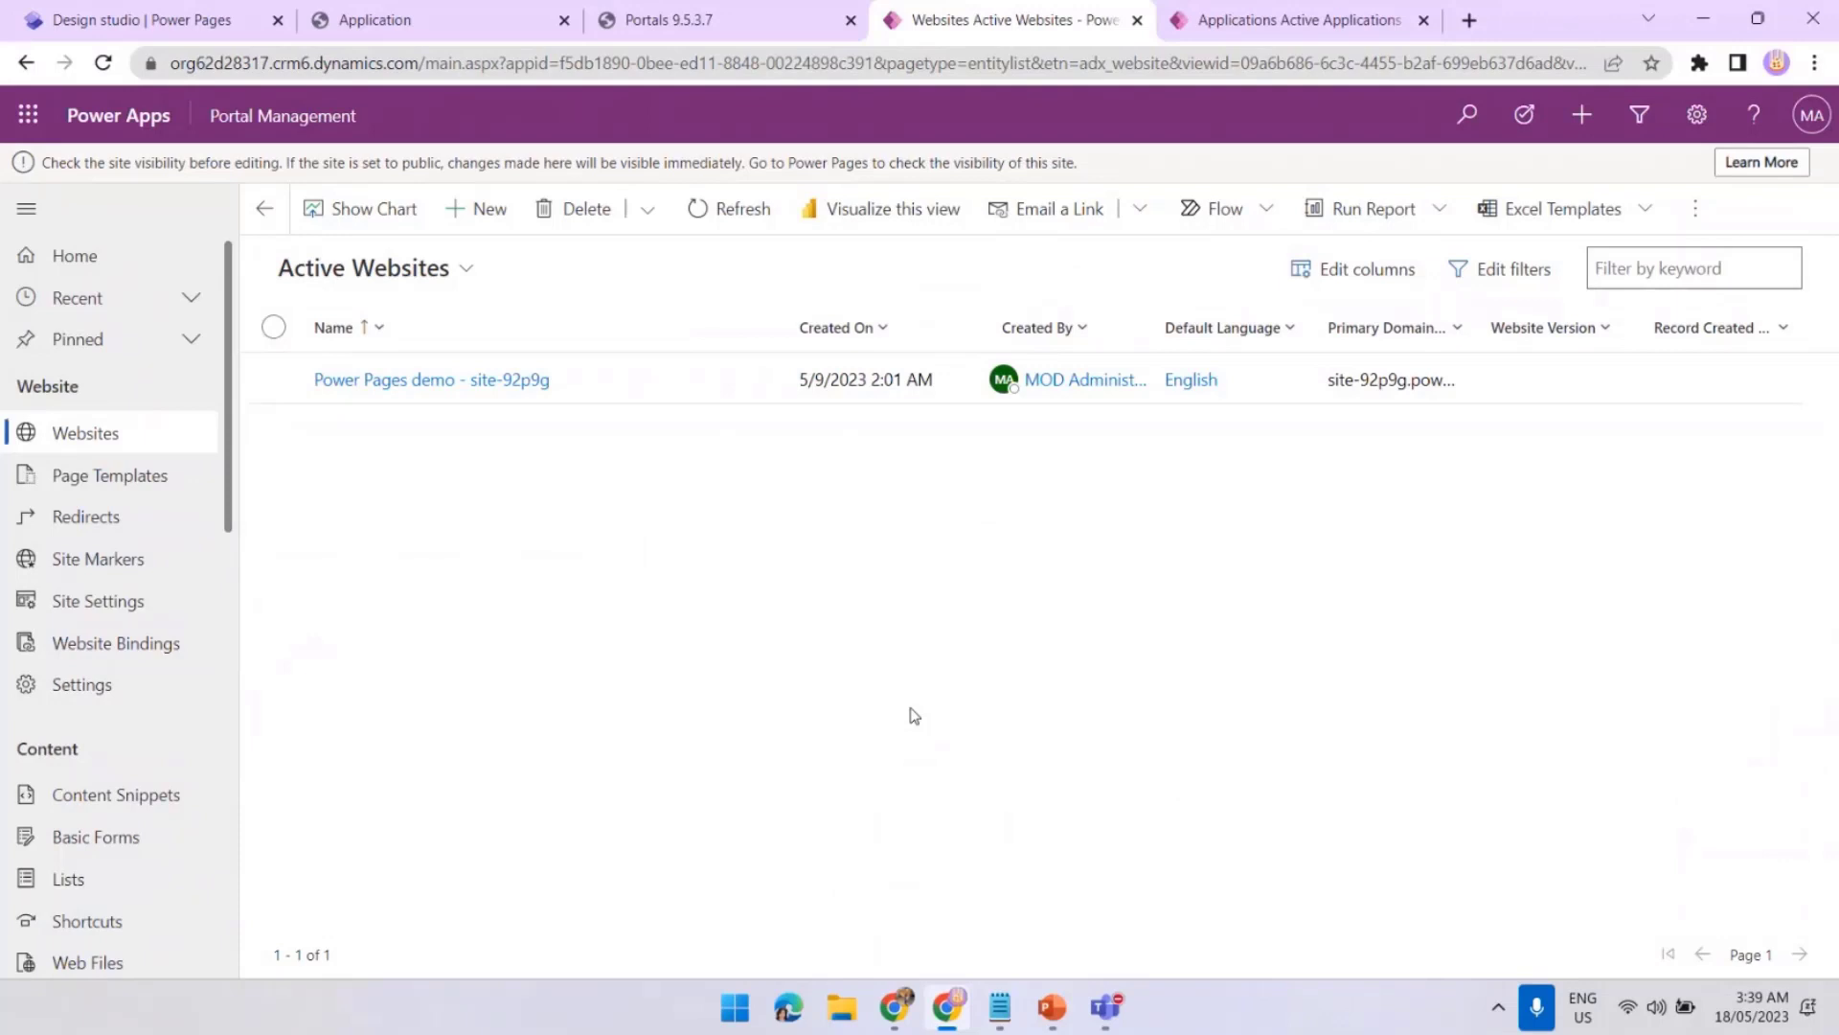
Switch to the Power Pages design studio showing the site's Application page
key("ctrl+1")
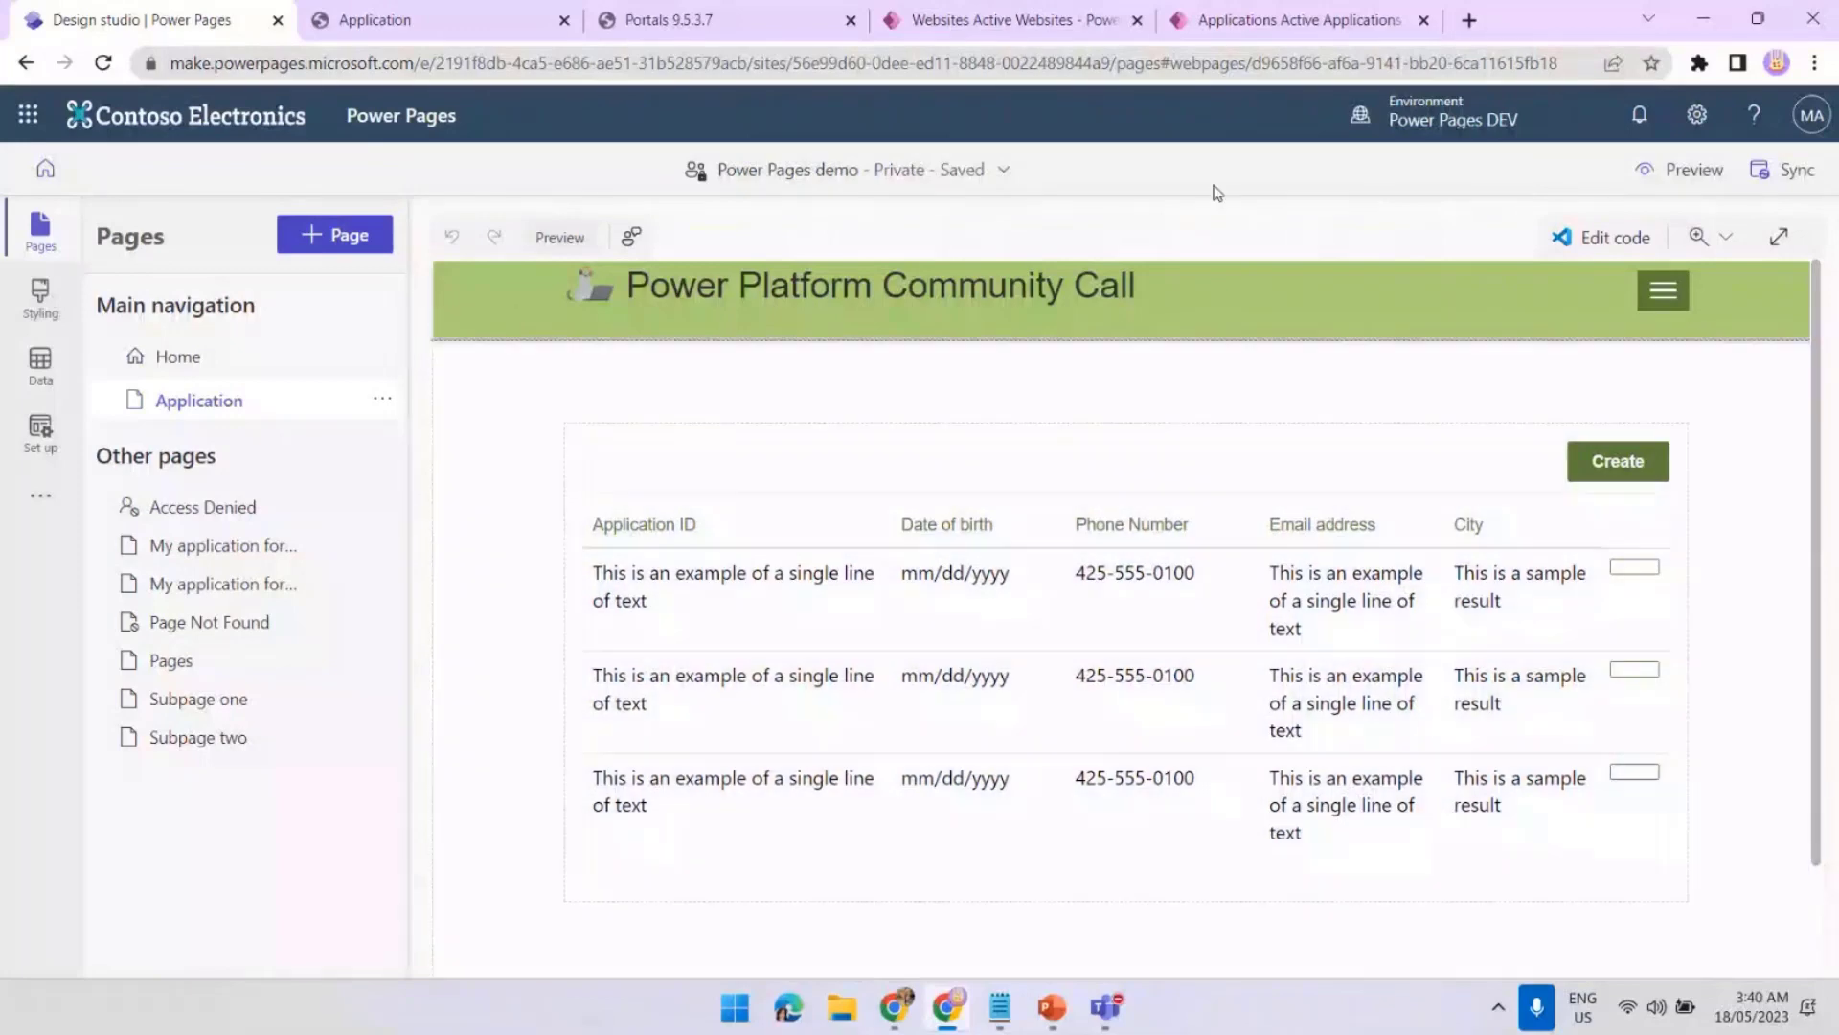
Check the Date of birth picker on the Application Create form, then list Portal Management's site settings
left_click(431, 20)
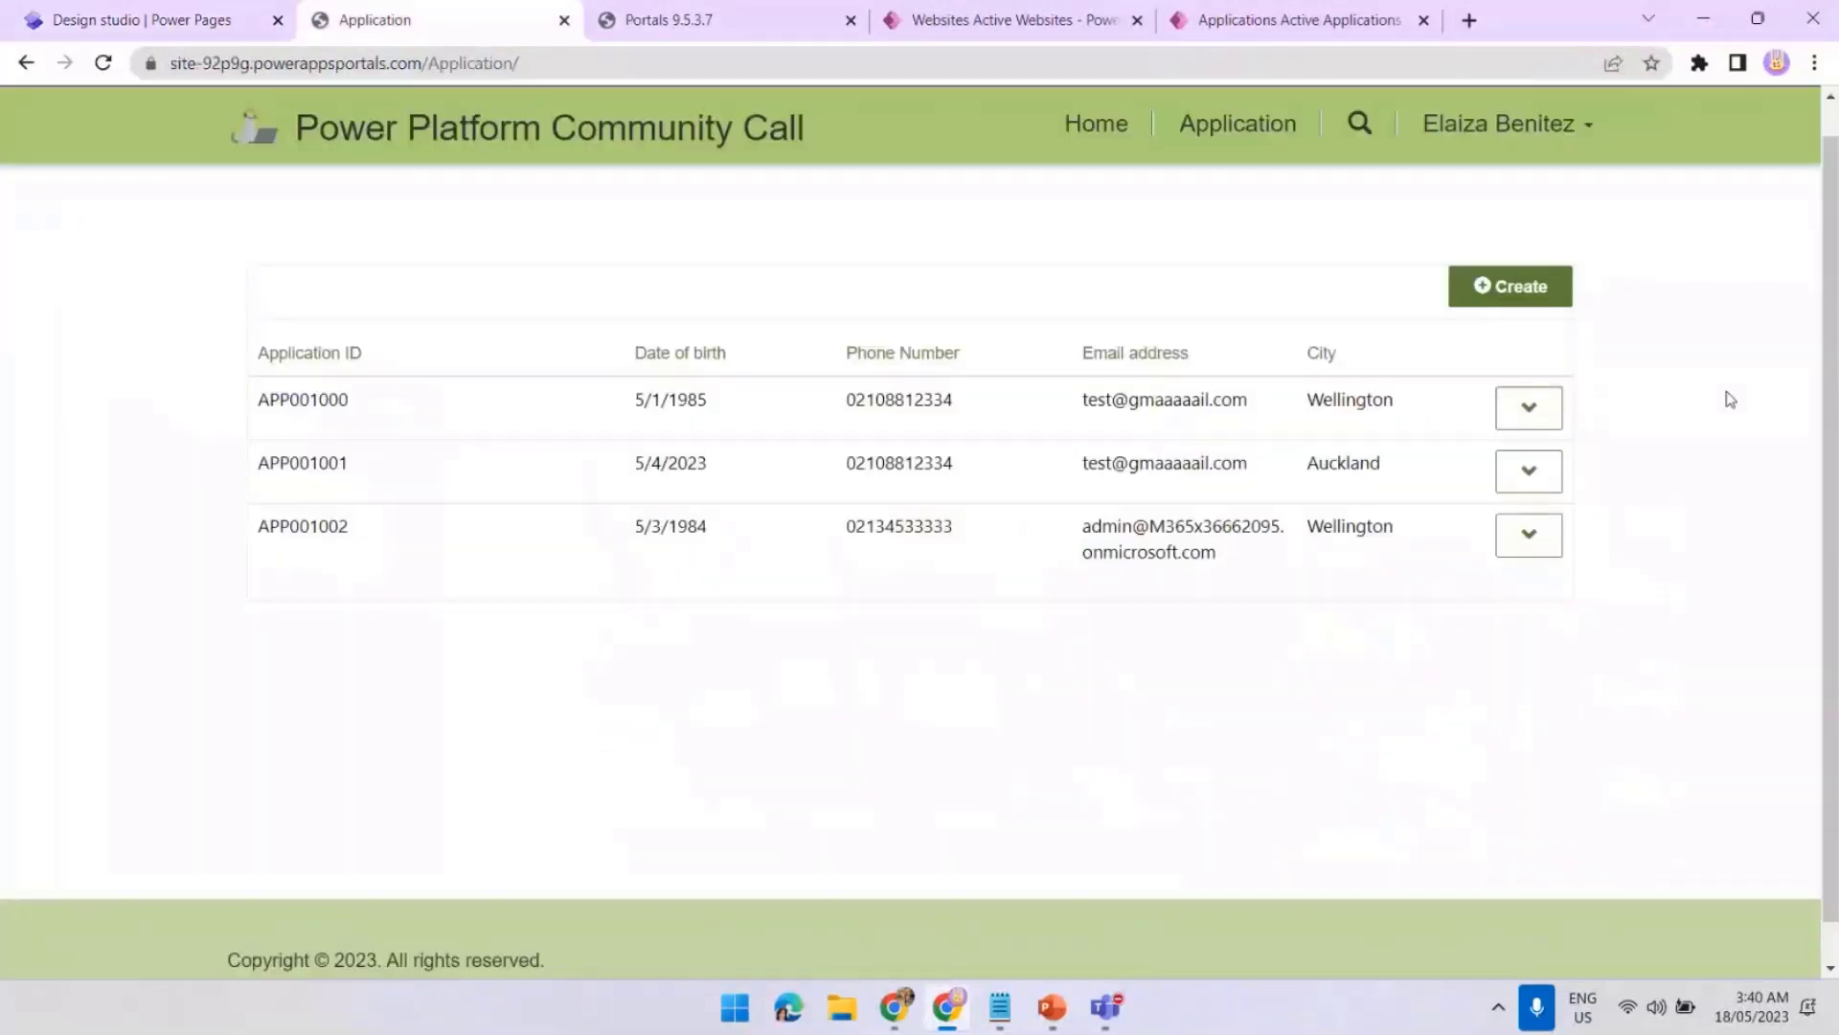
left_click(1482, 292)
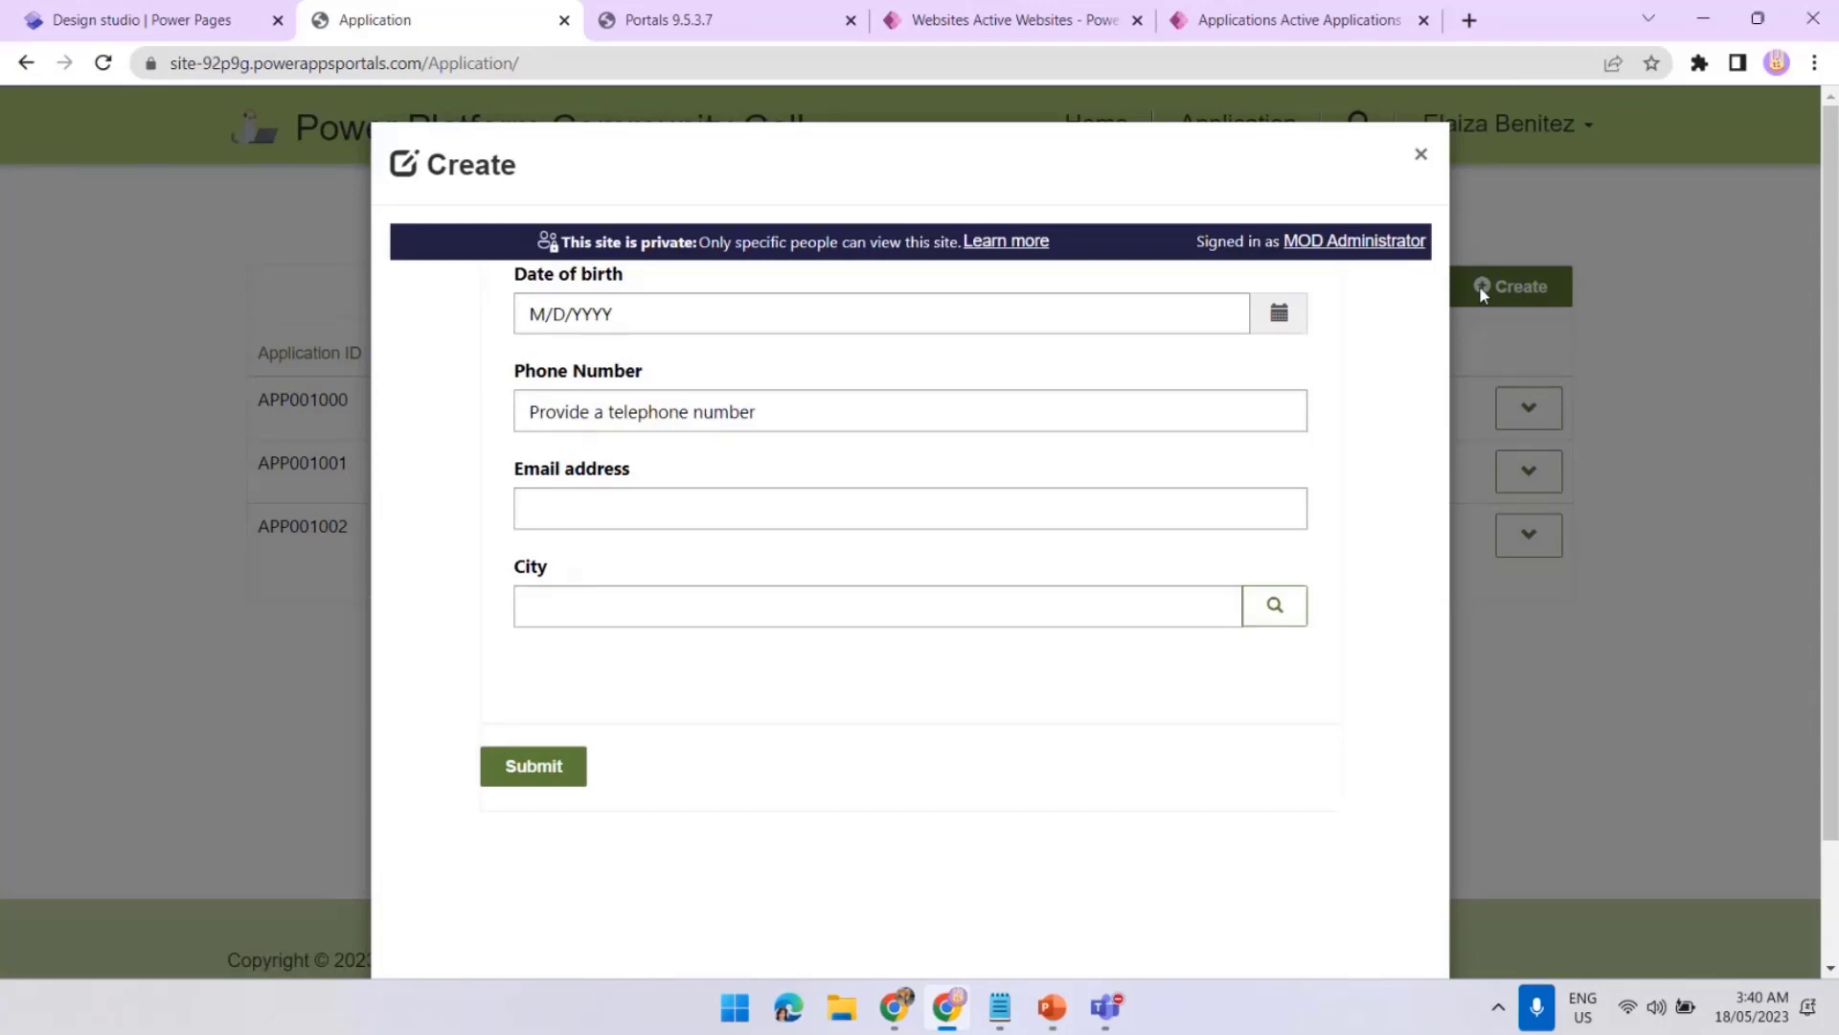
left_click(1280, 321)
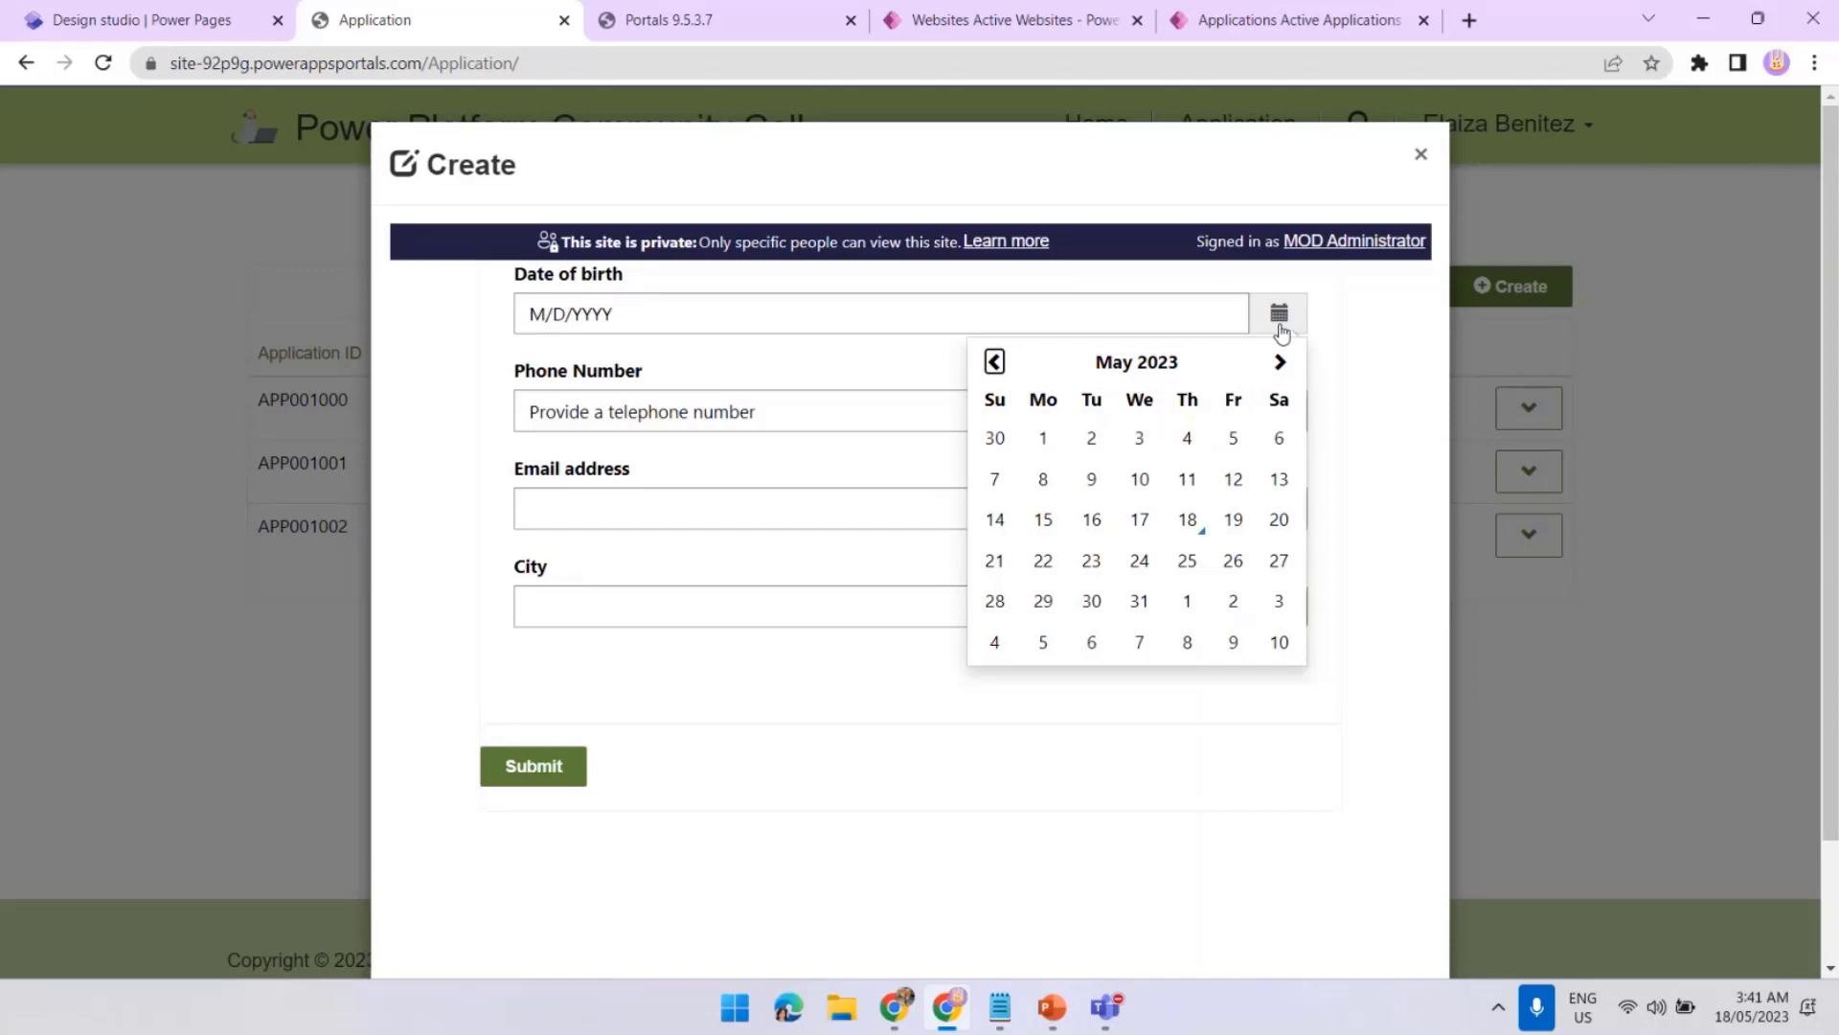
left_click(1006, 19)
left_click(106, 605)
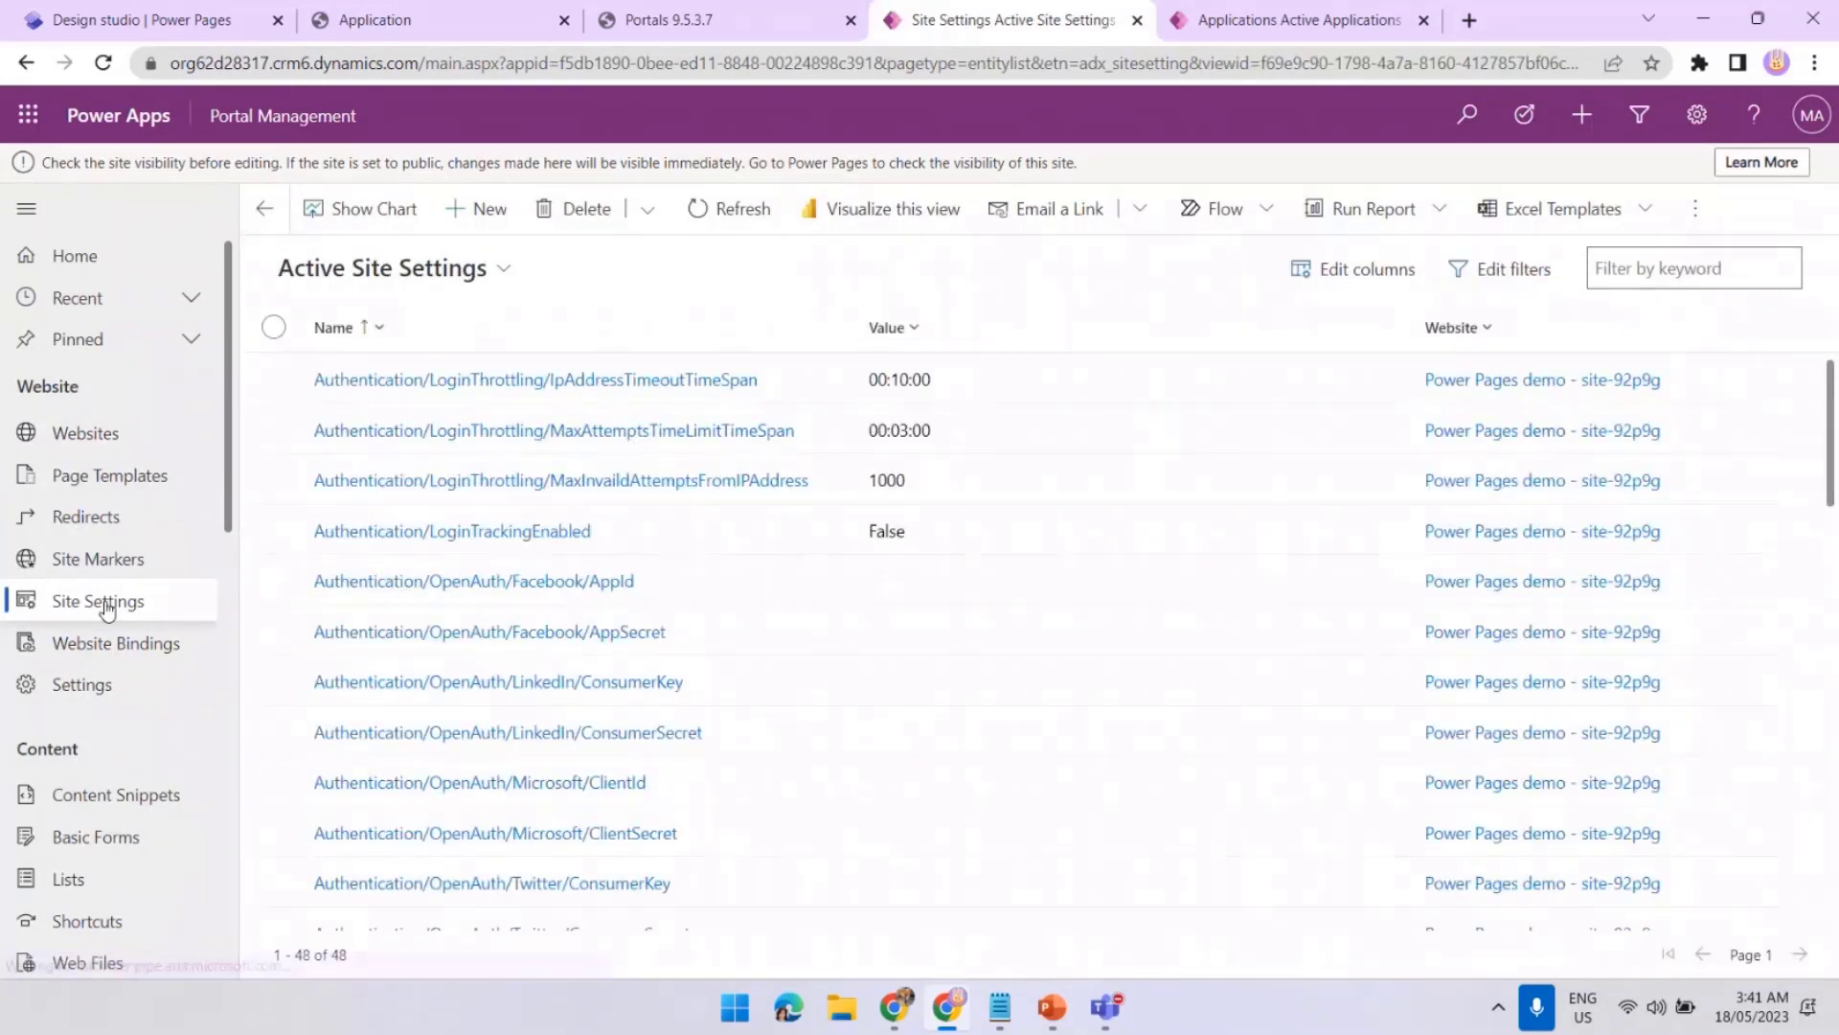
Save a DateTime/DateFormat setting with value dd/MM/yyyy for the Power Pages demo - site-92p9g website
left_click(462, 208)
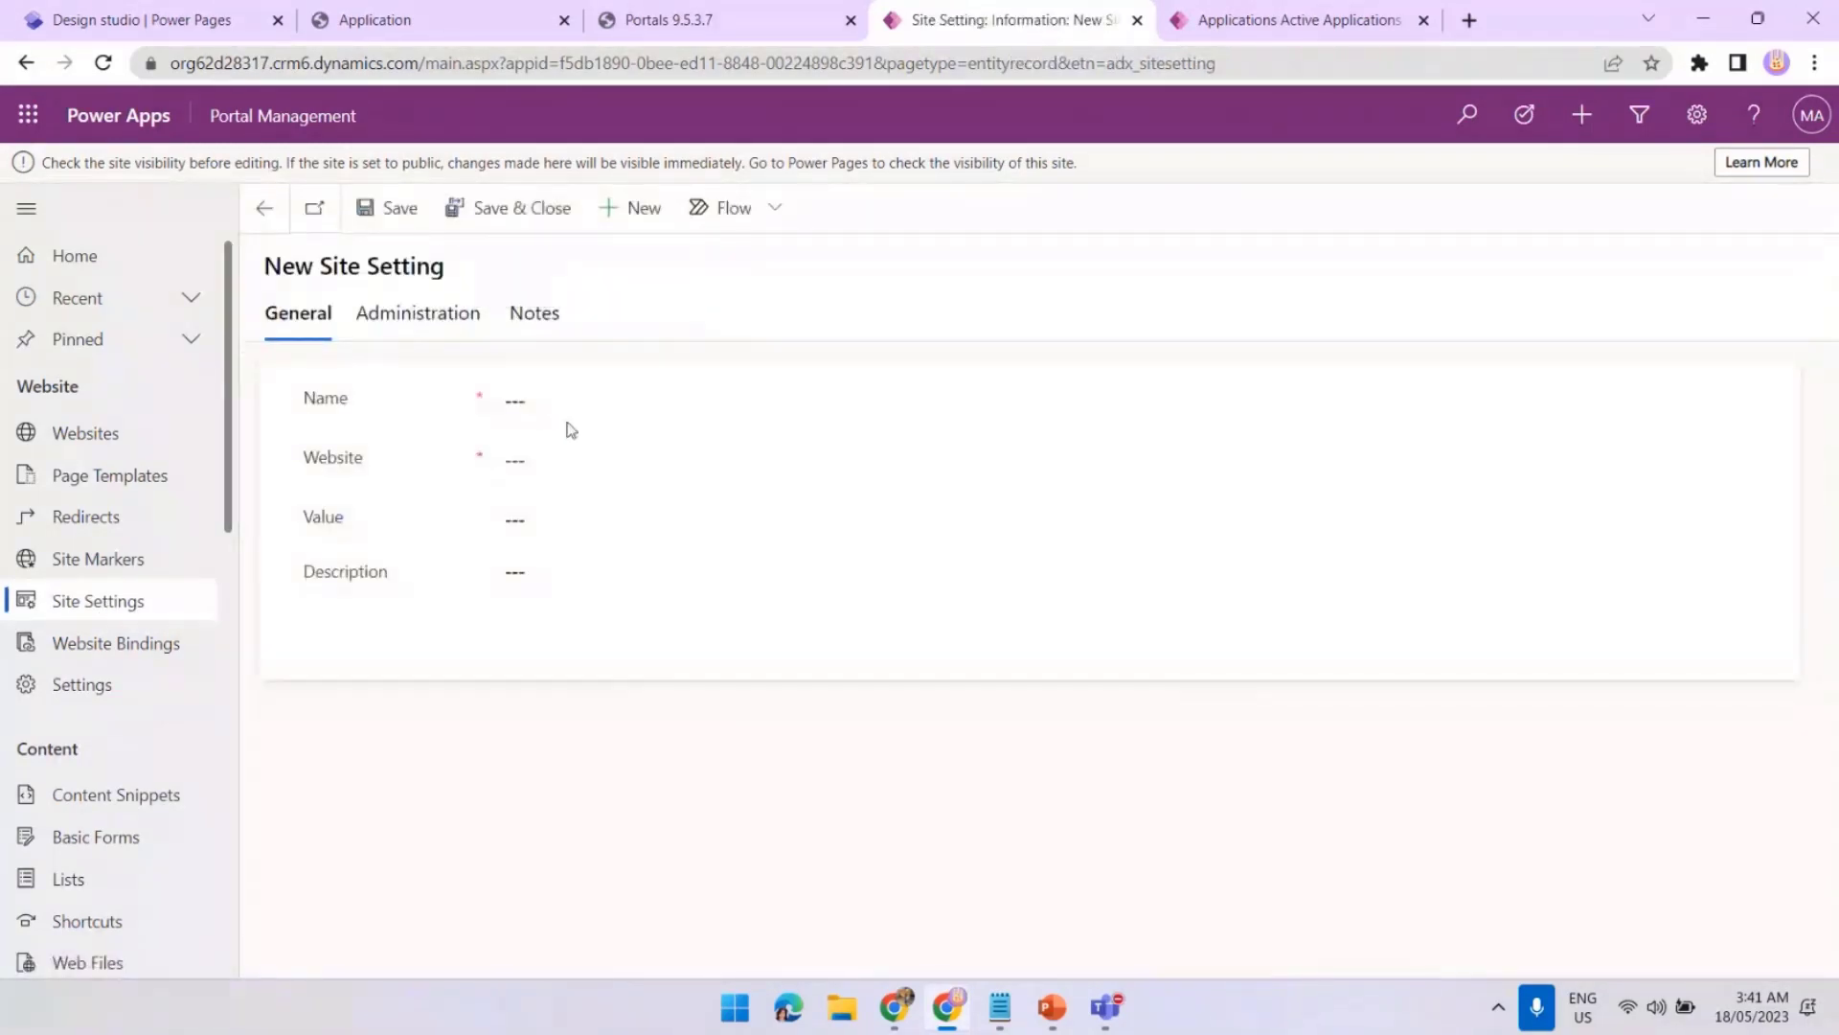
left_click(567, 400)
type("DateTime/")
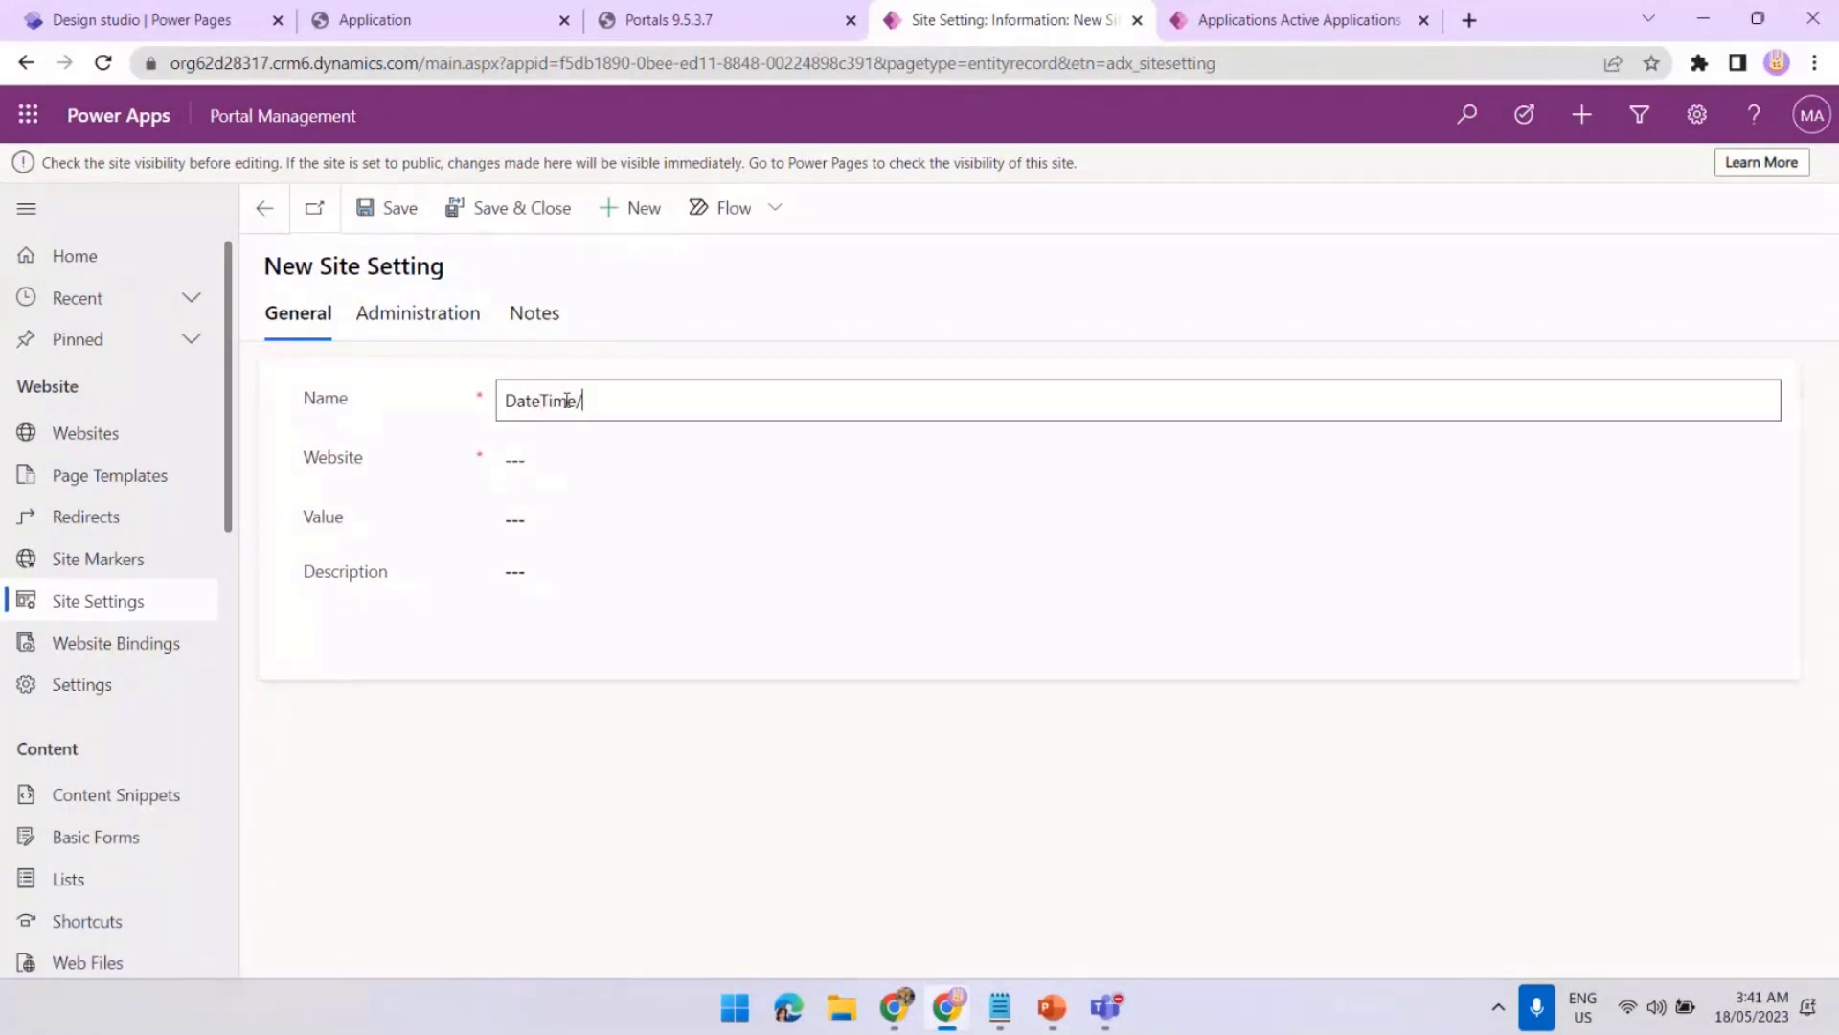
type("DateFormat")
left_click(588, 458)
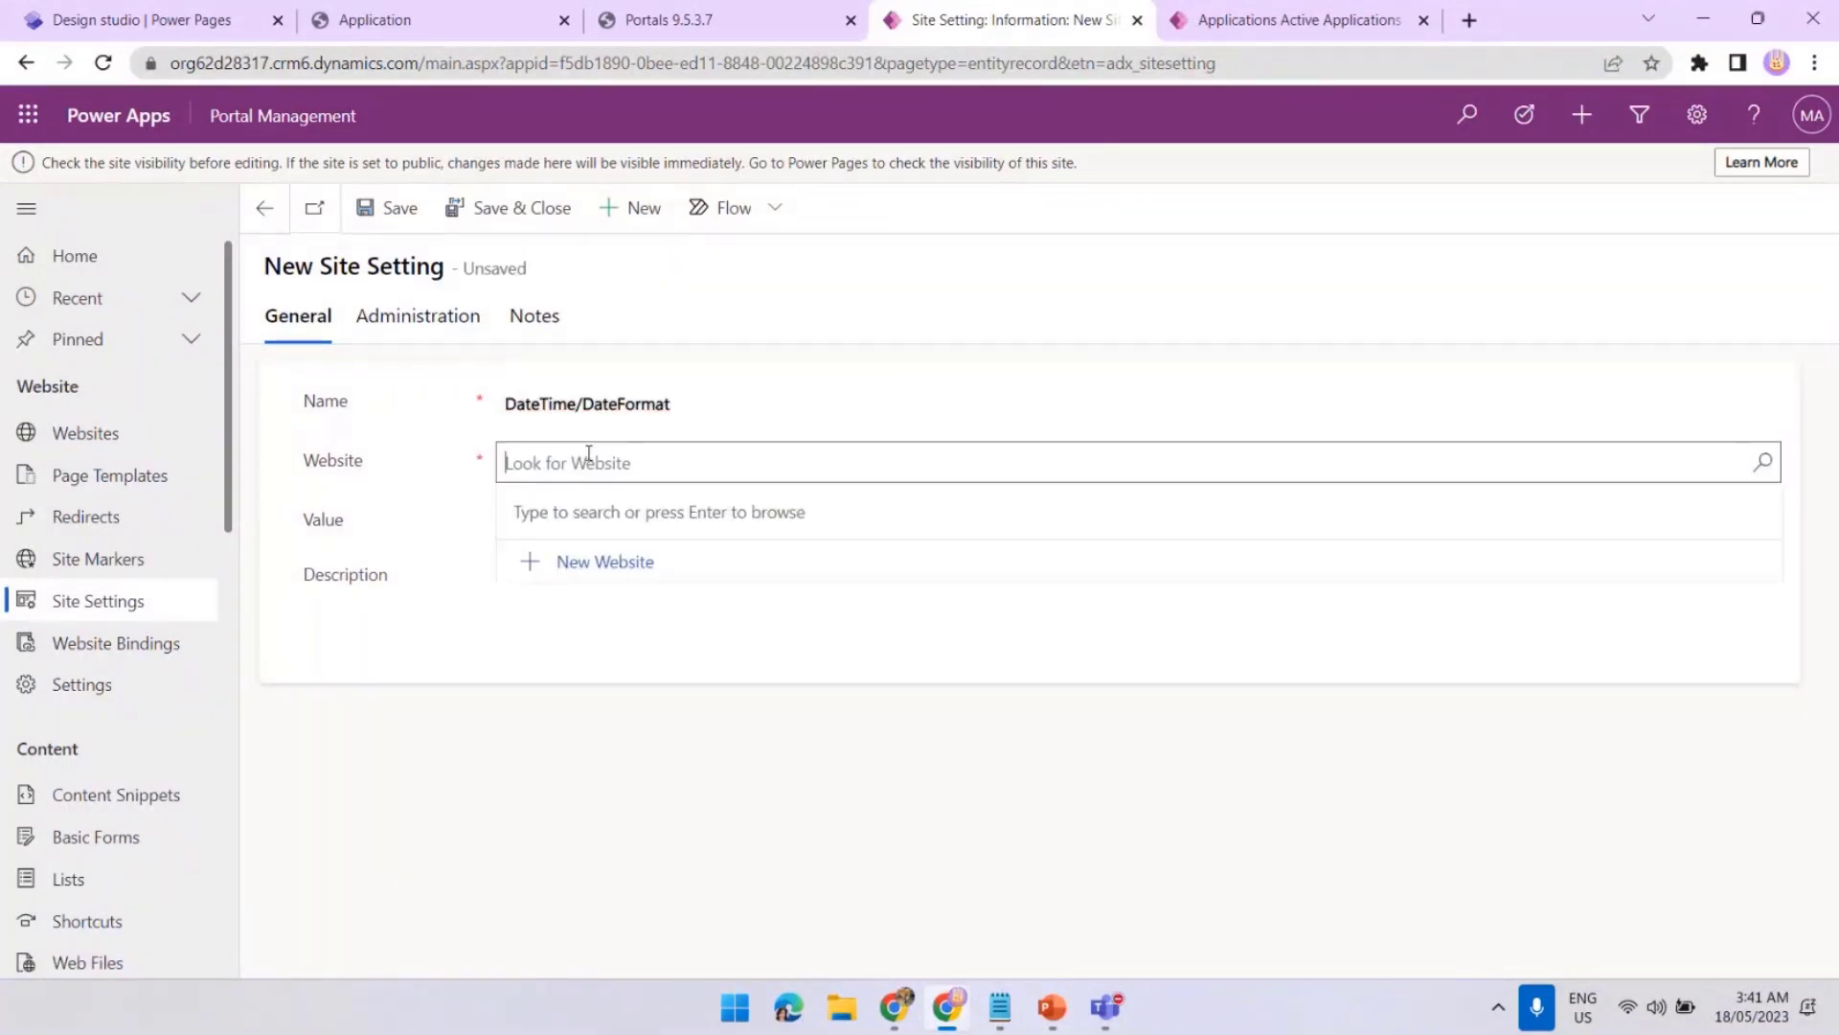
left_click(1764, 469)
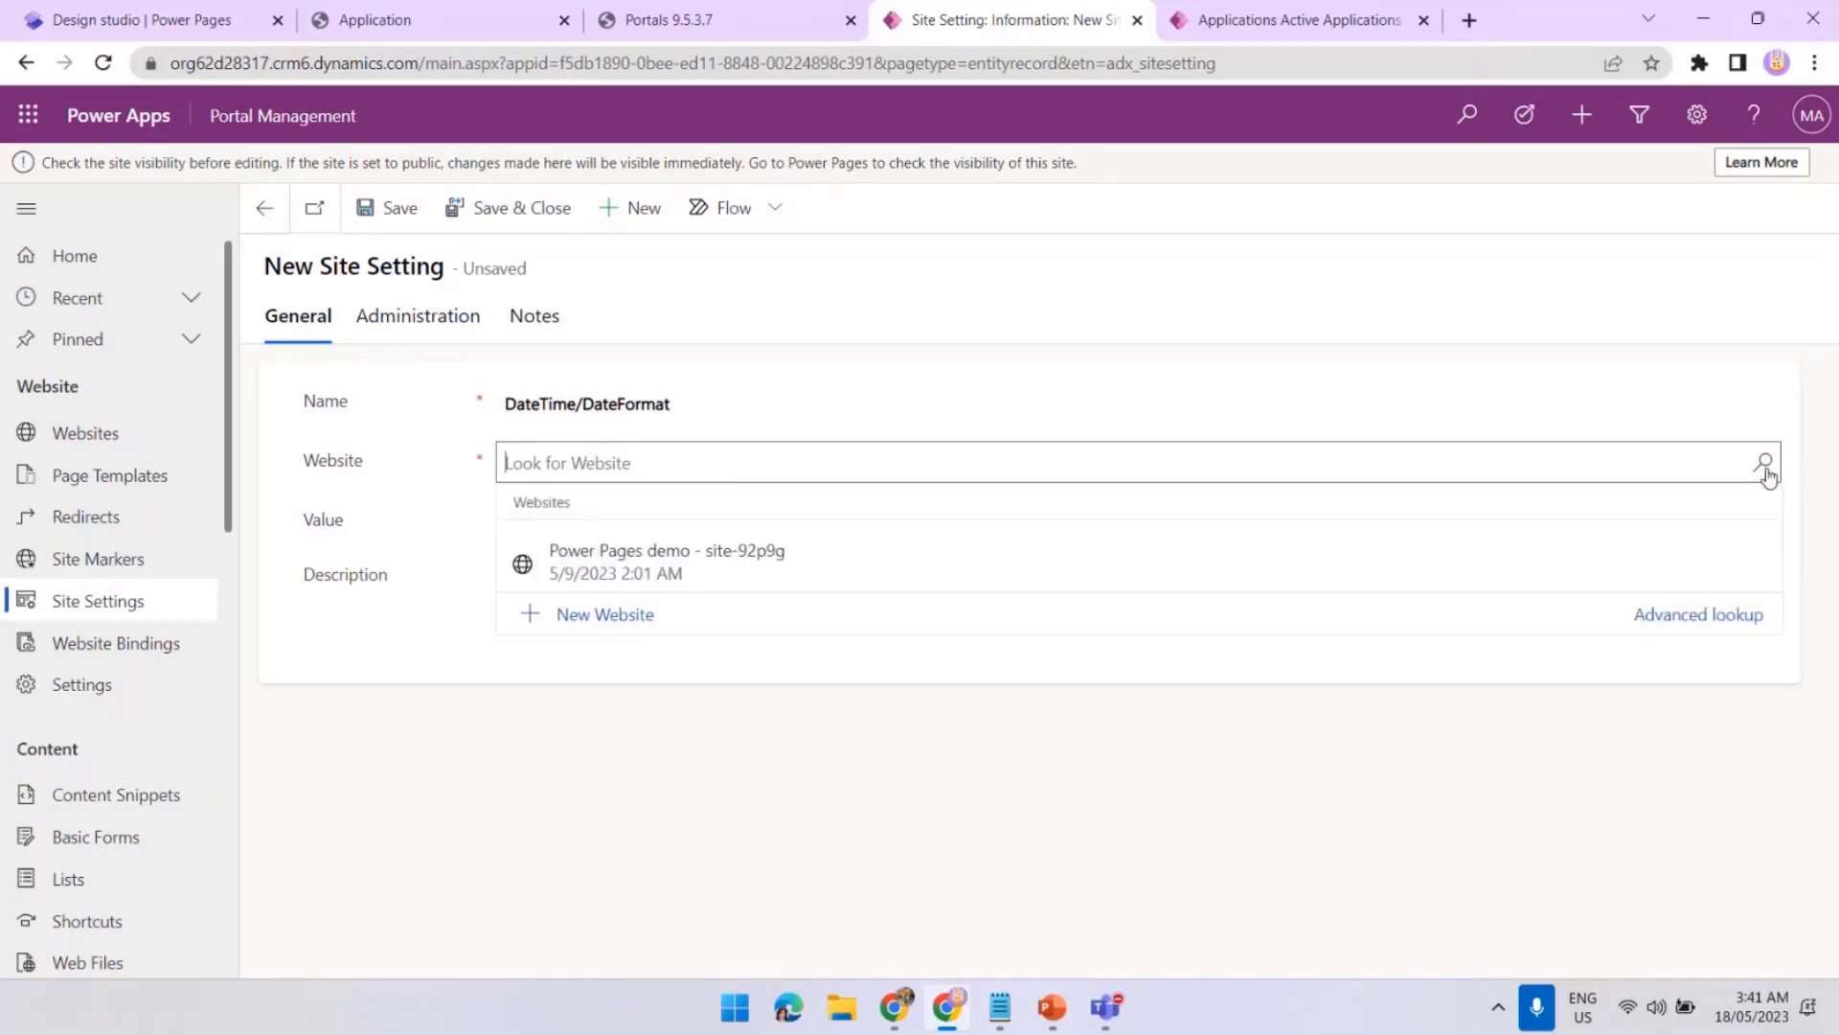
left_click(1190, 561)
left_click(1190, 528)
type("dd/MM")
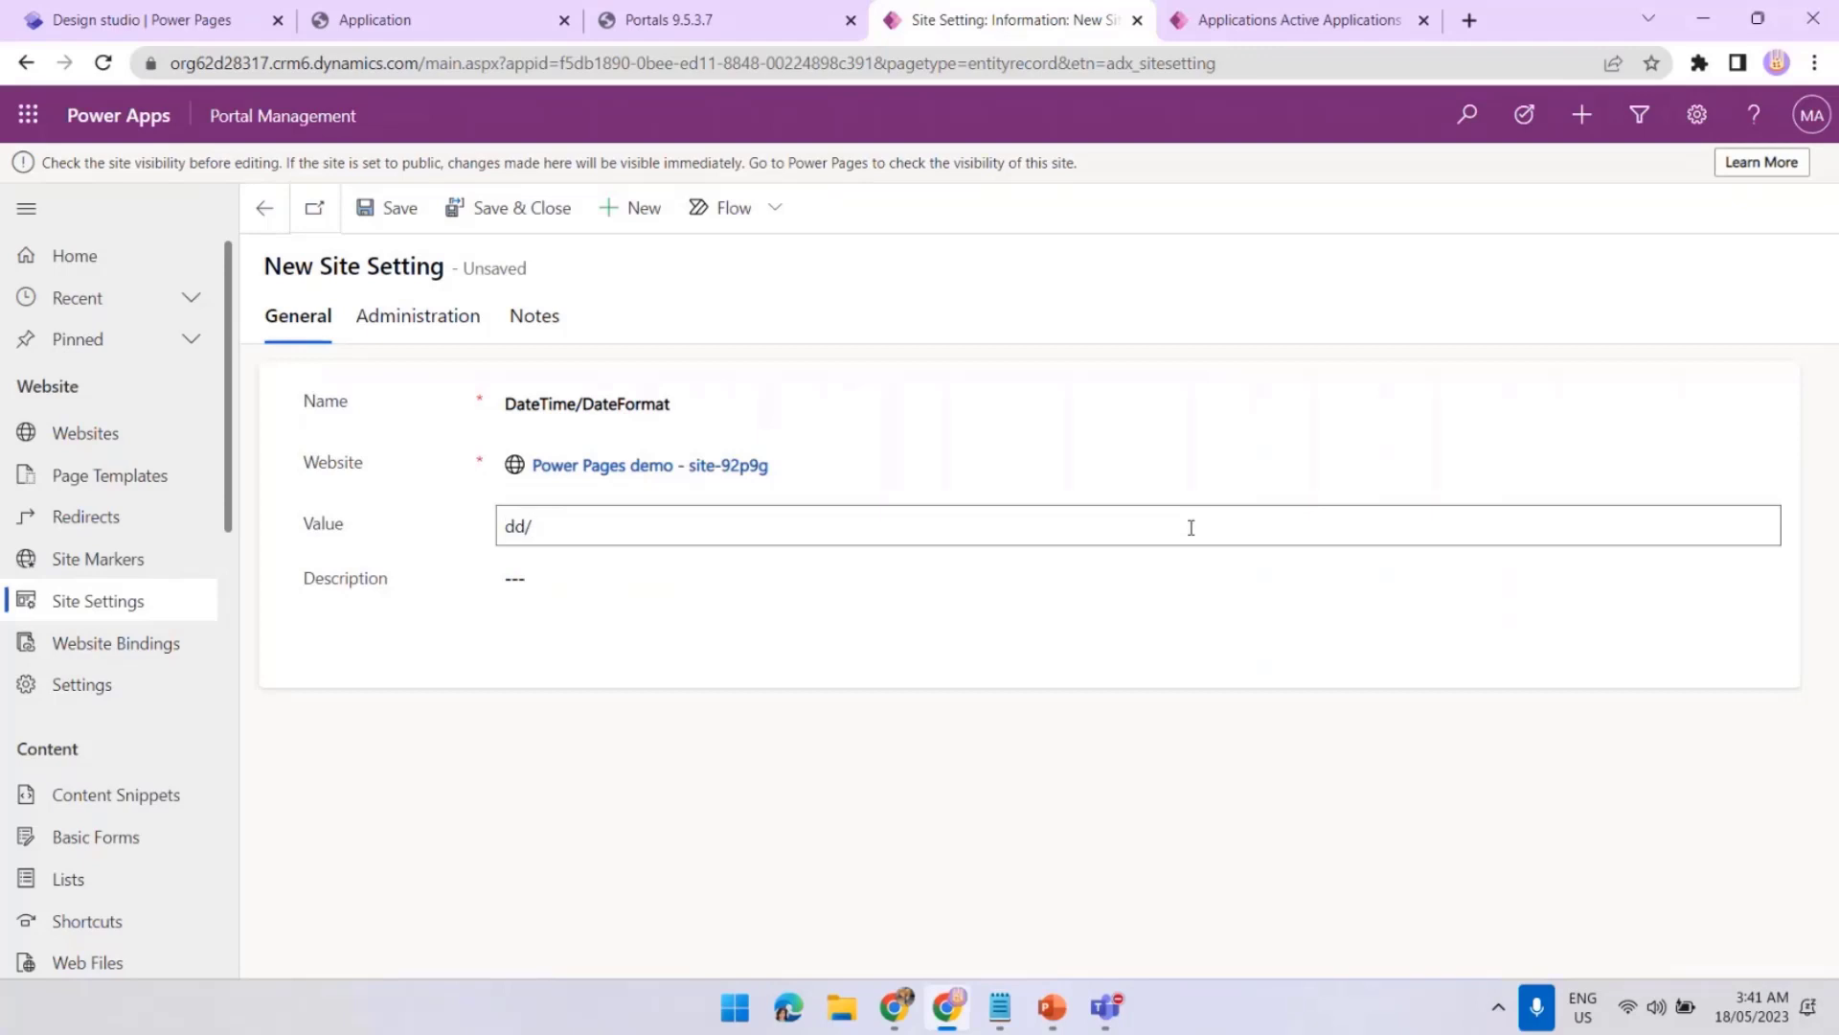
type("/yyyy")
left_click(538, 221)
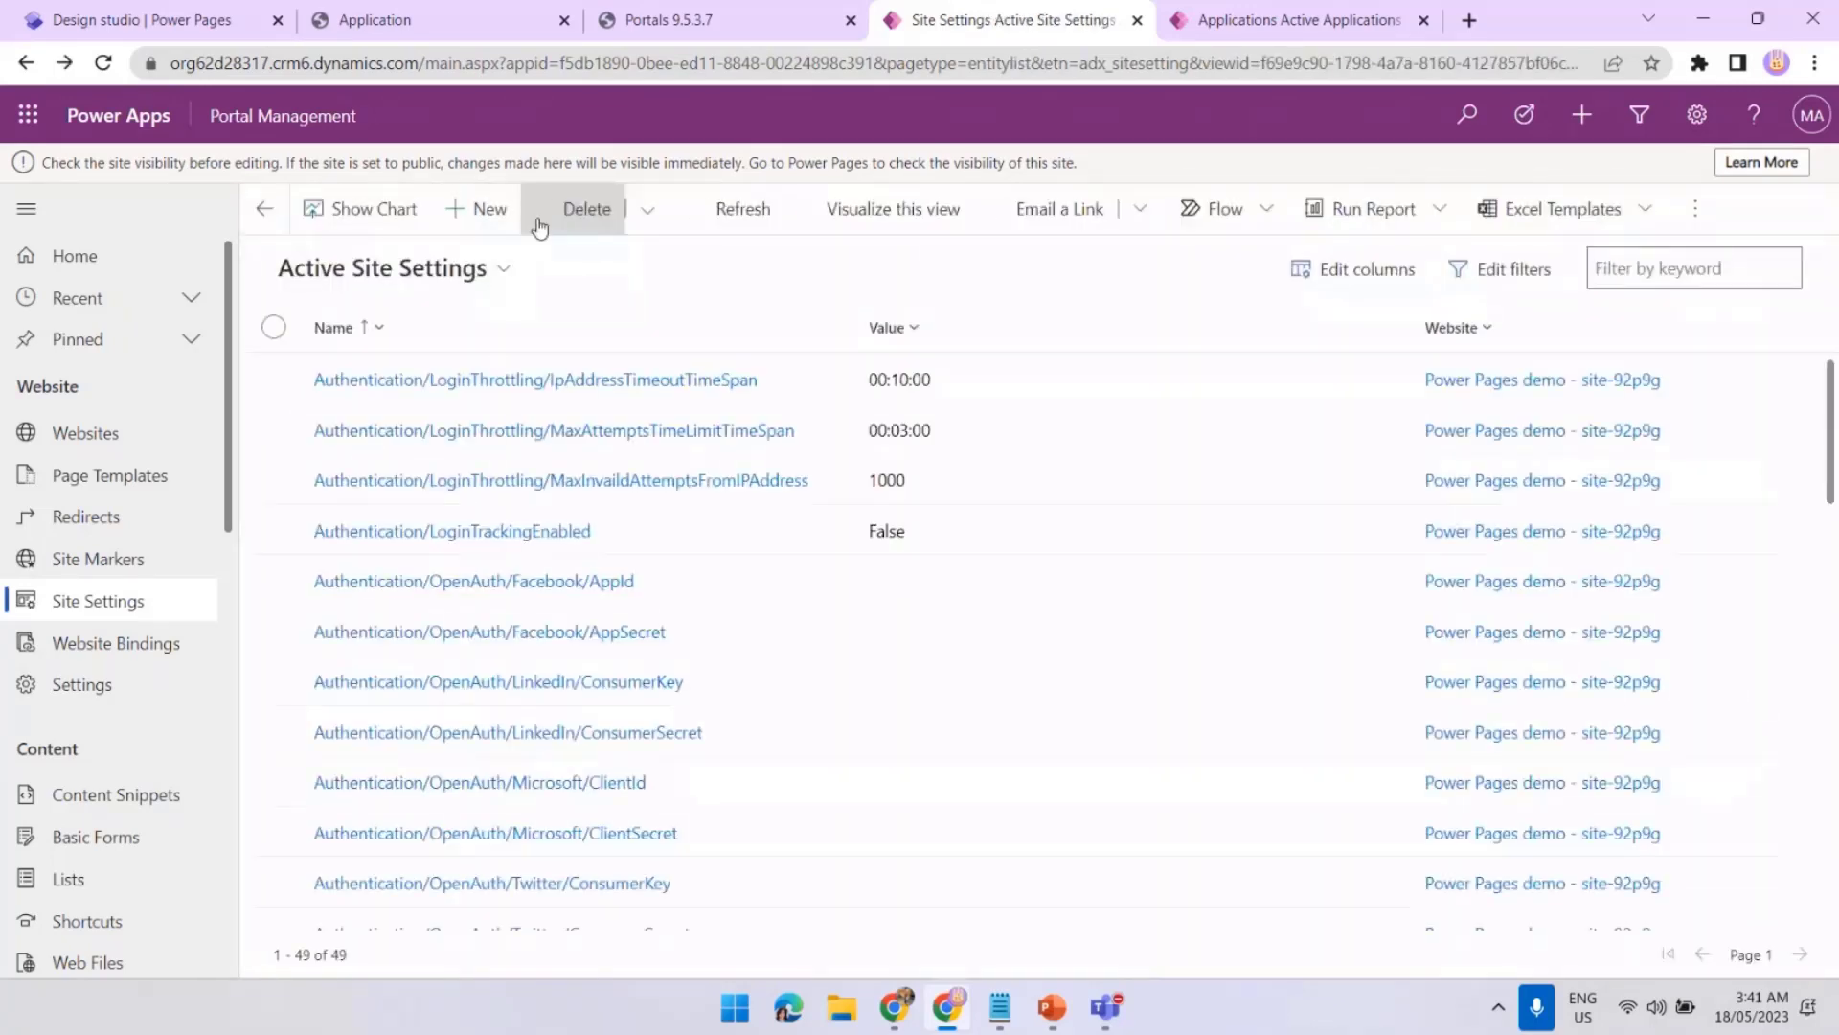
Clear the portal cache, reload the Application page and open a new Create form
left_click(687, 28)
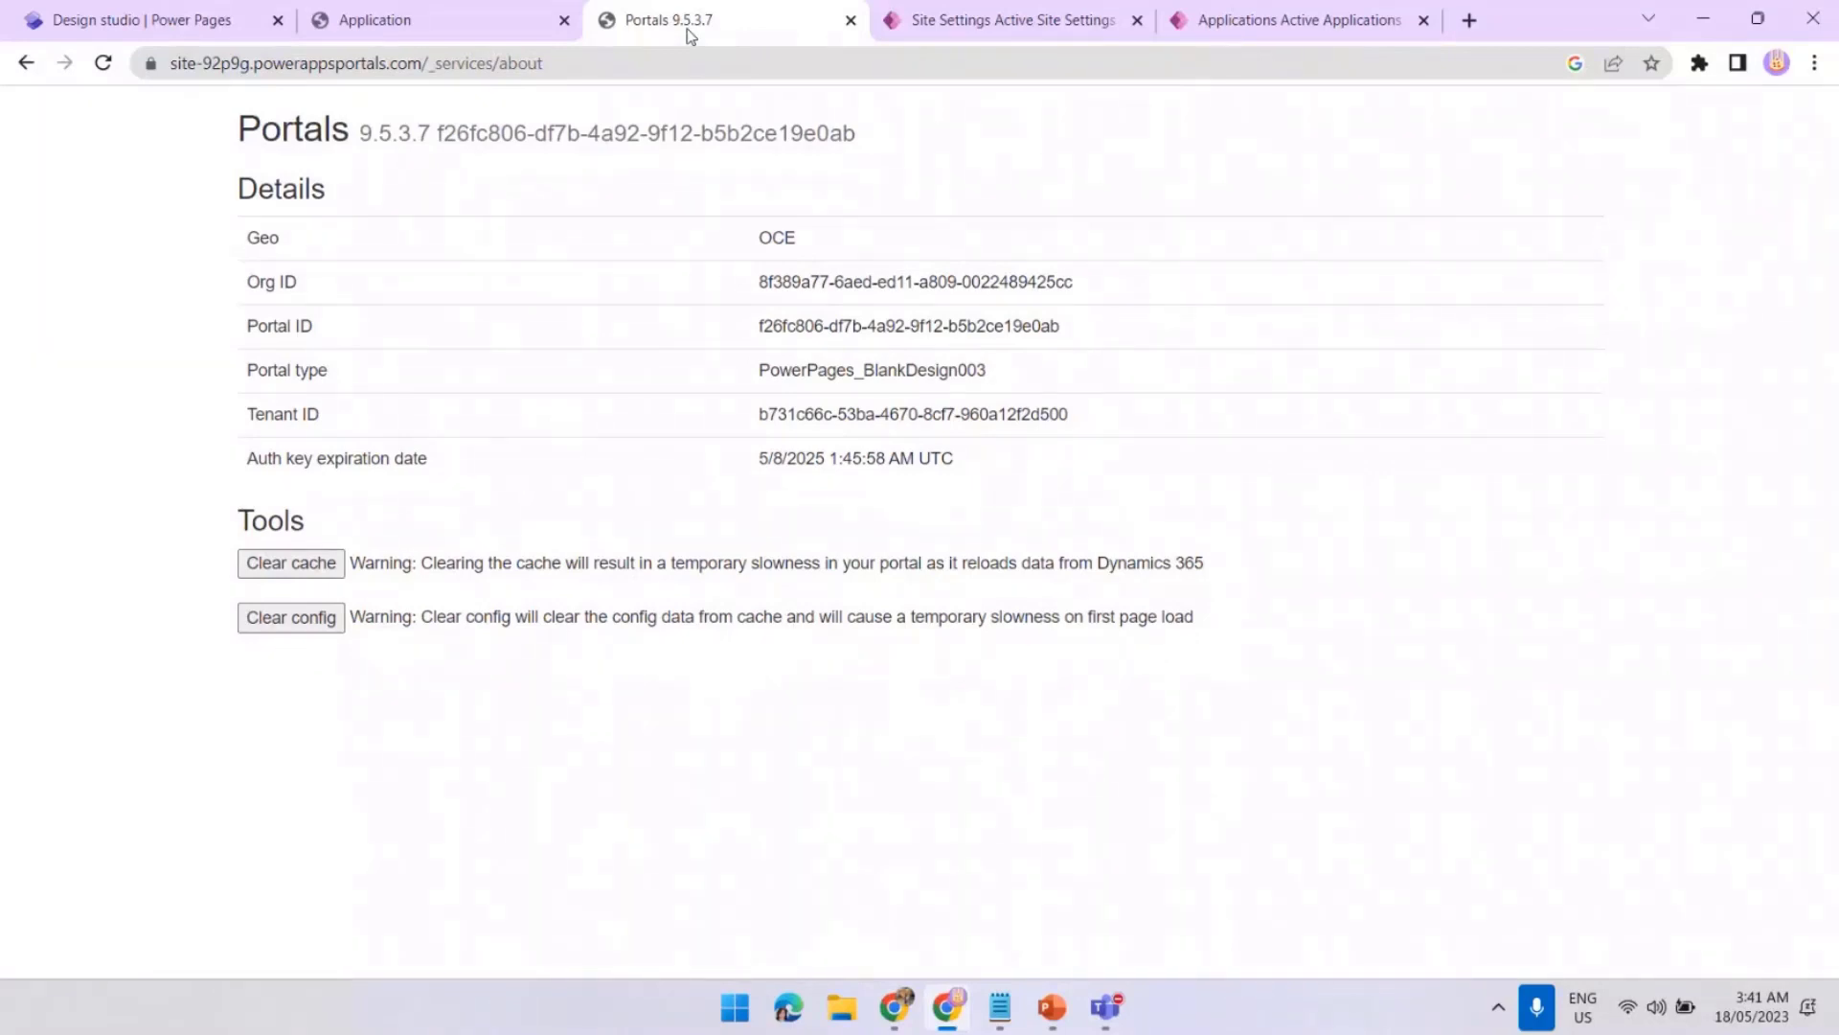
left_click(286, 573)
left_click(467, 23)
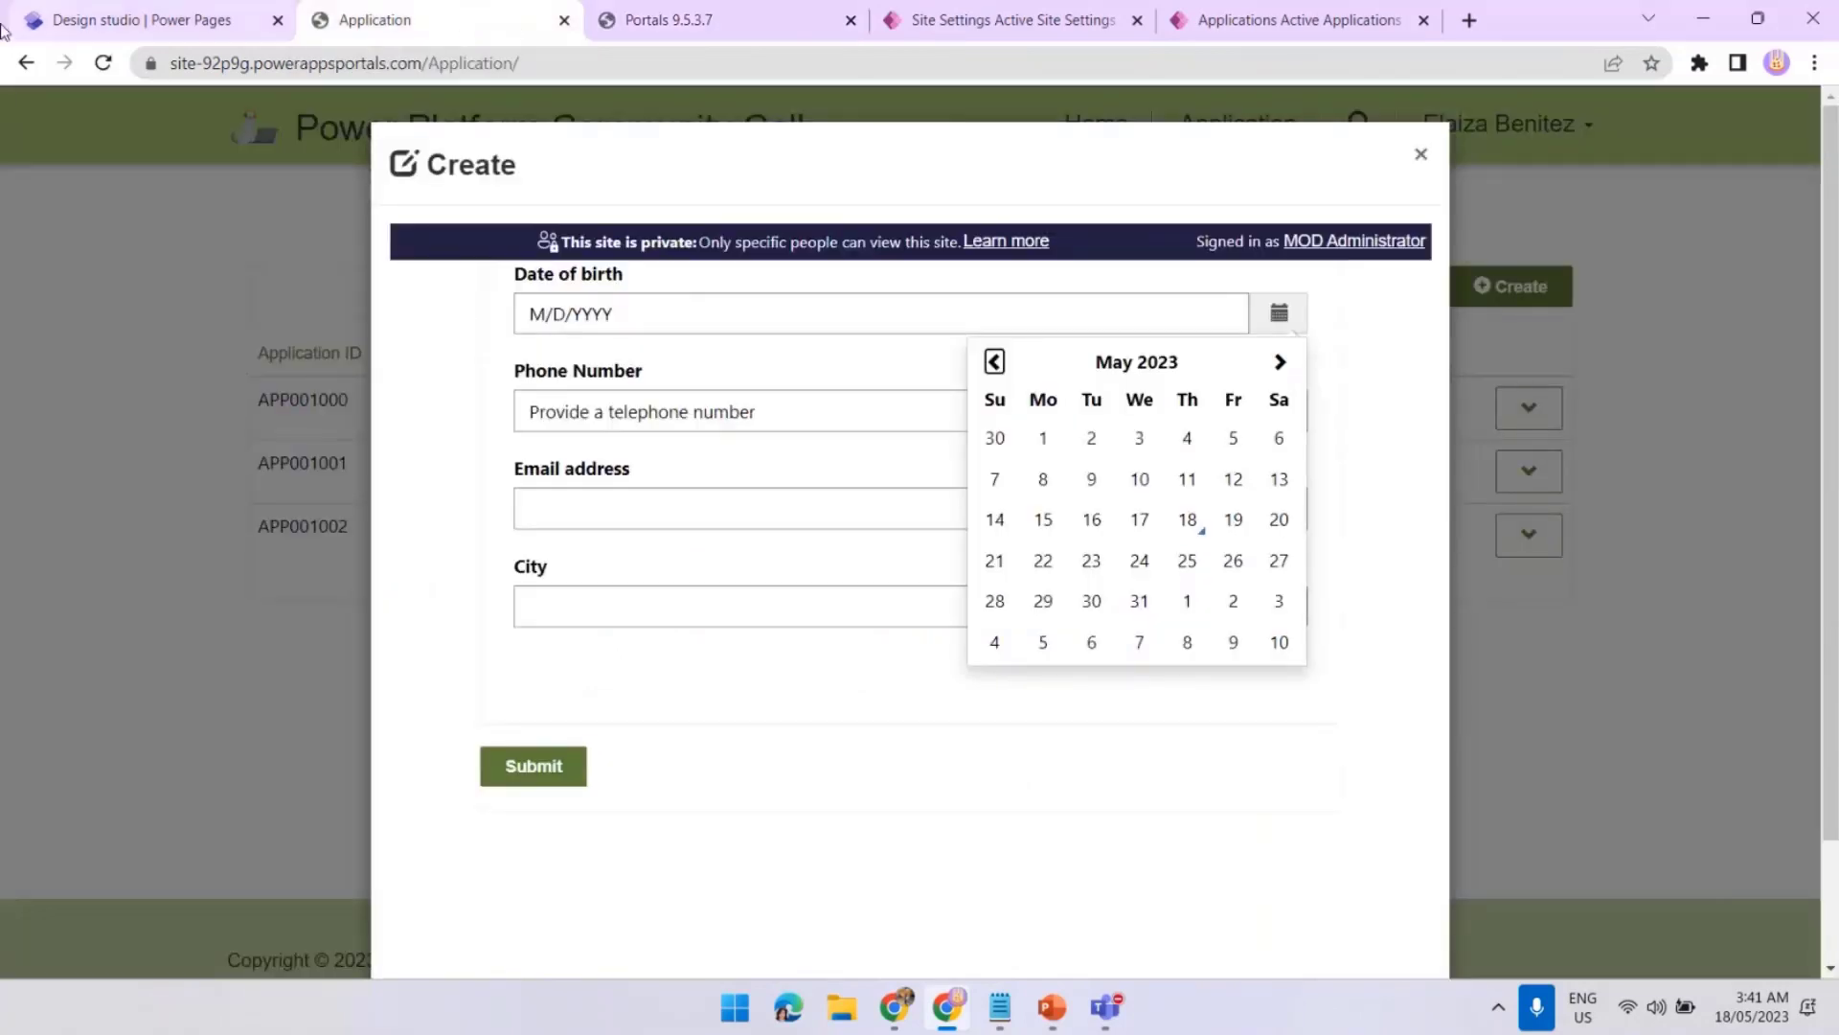
left_click(103, 64)
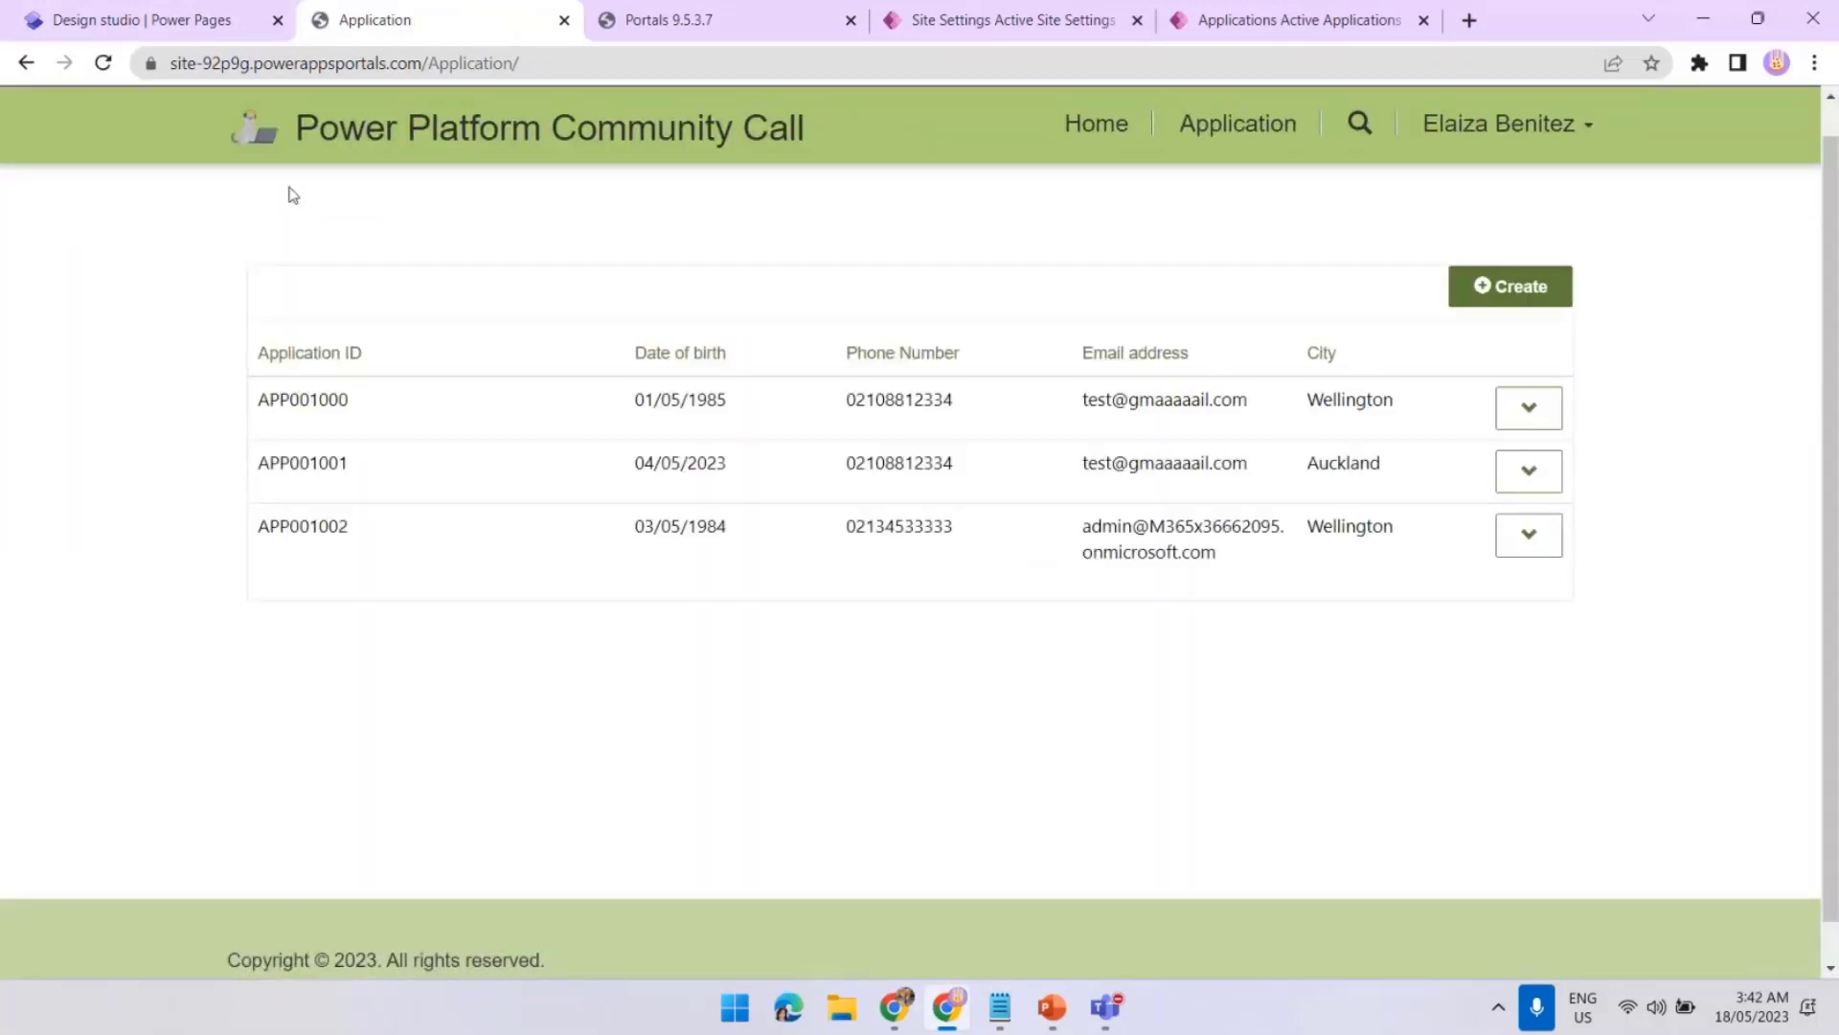
left_click(1483, 305)
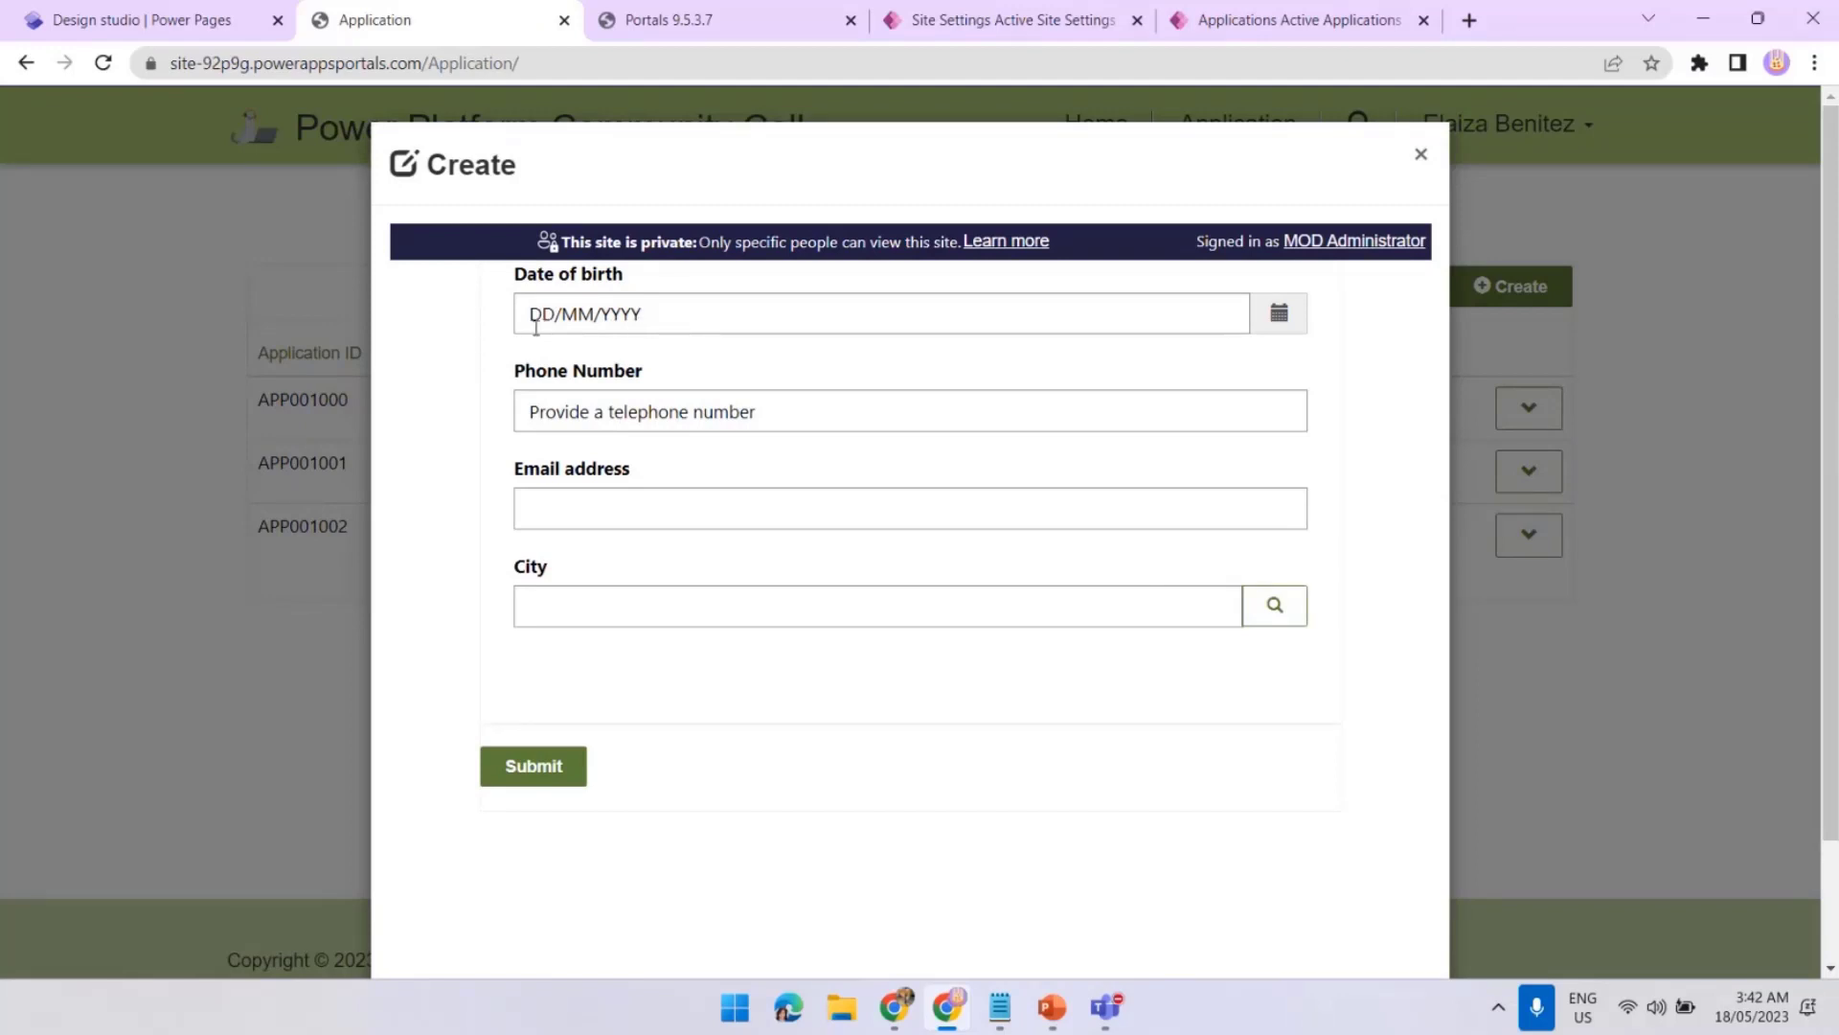
Pick 11/05/2023 as Date of birth, glance at the City lookup, and return to Site Settings
left_click(1284, 316)
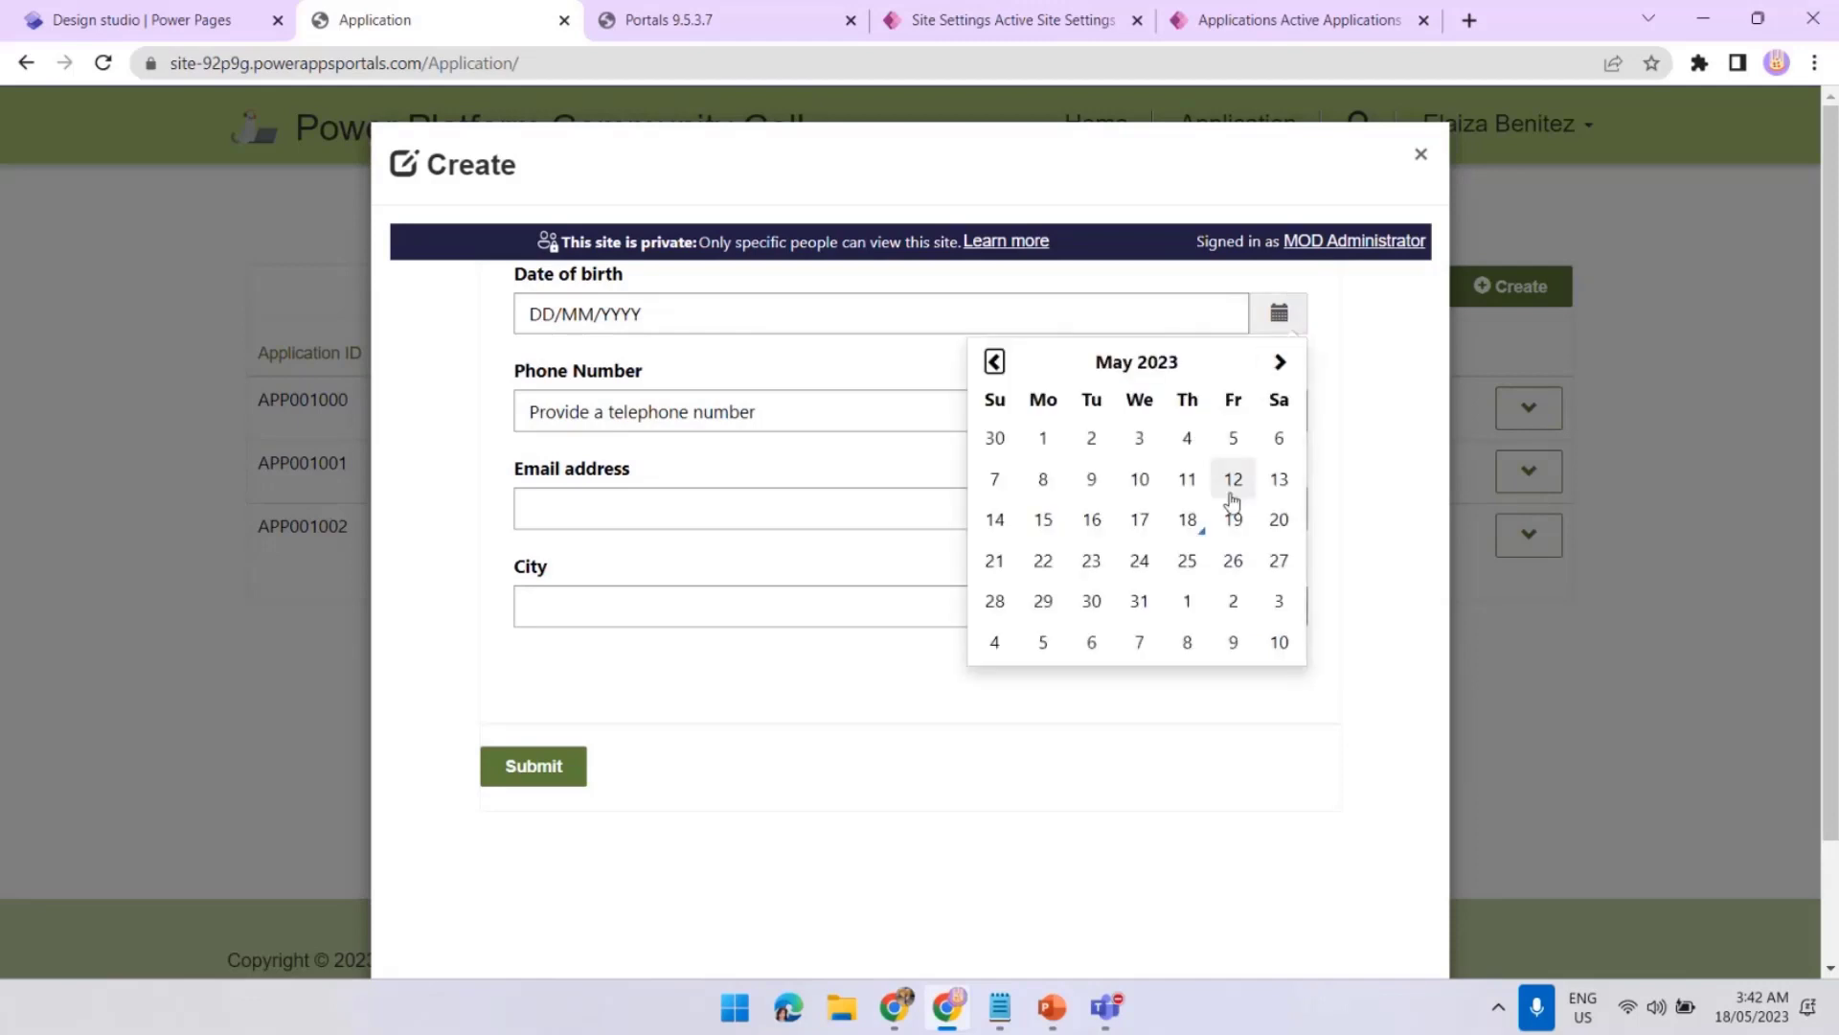
left_click(1188, 480)
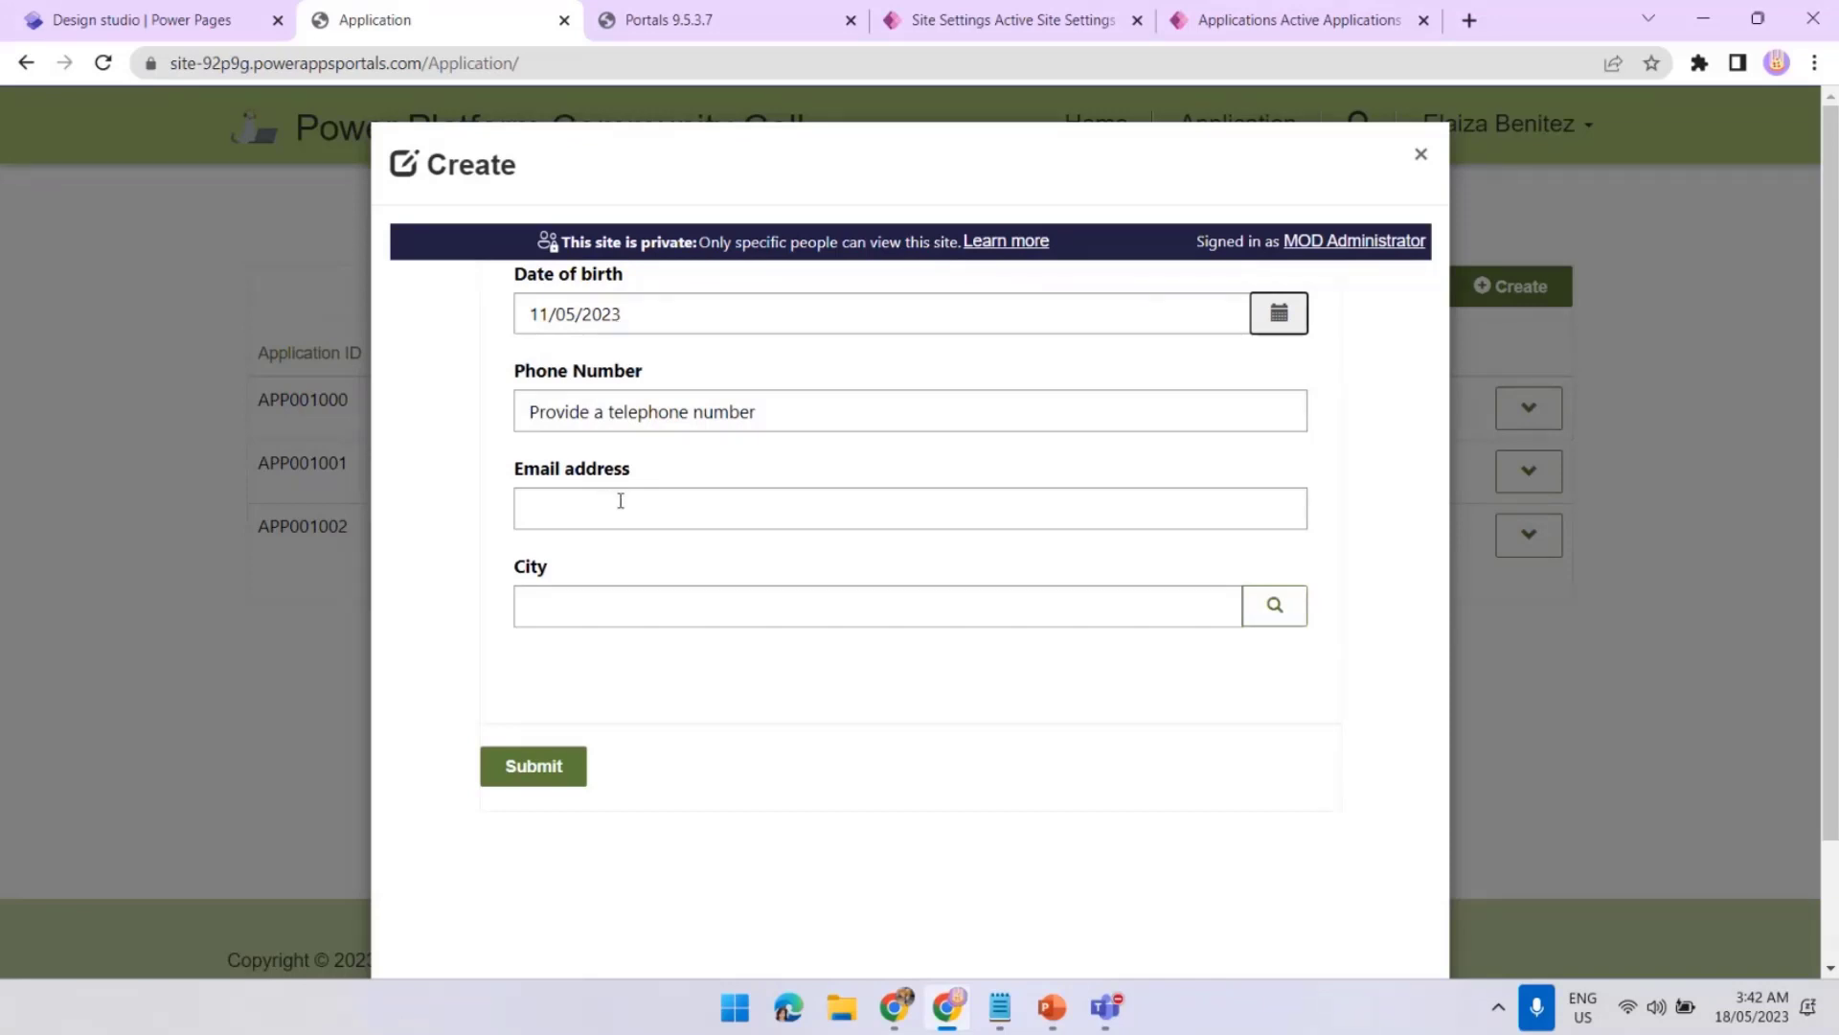
left_click(1271, 614)
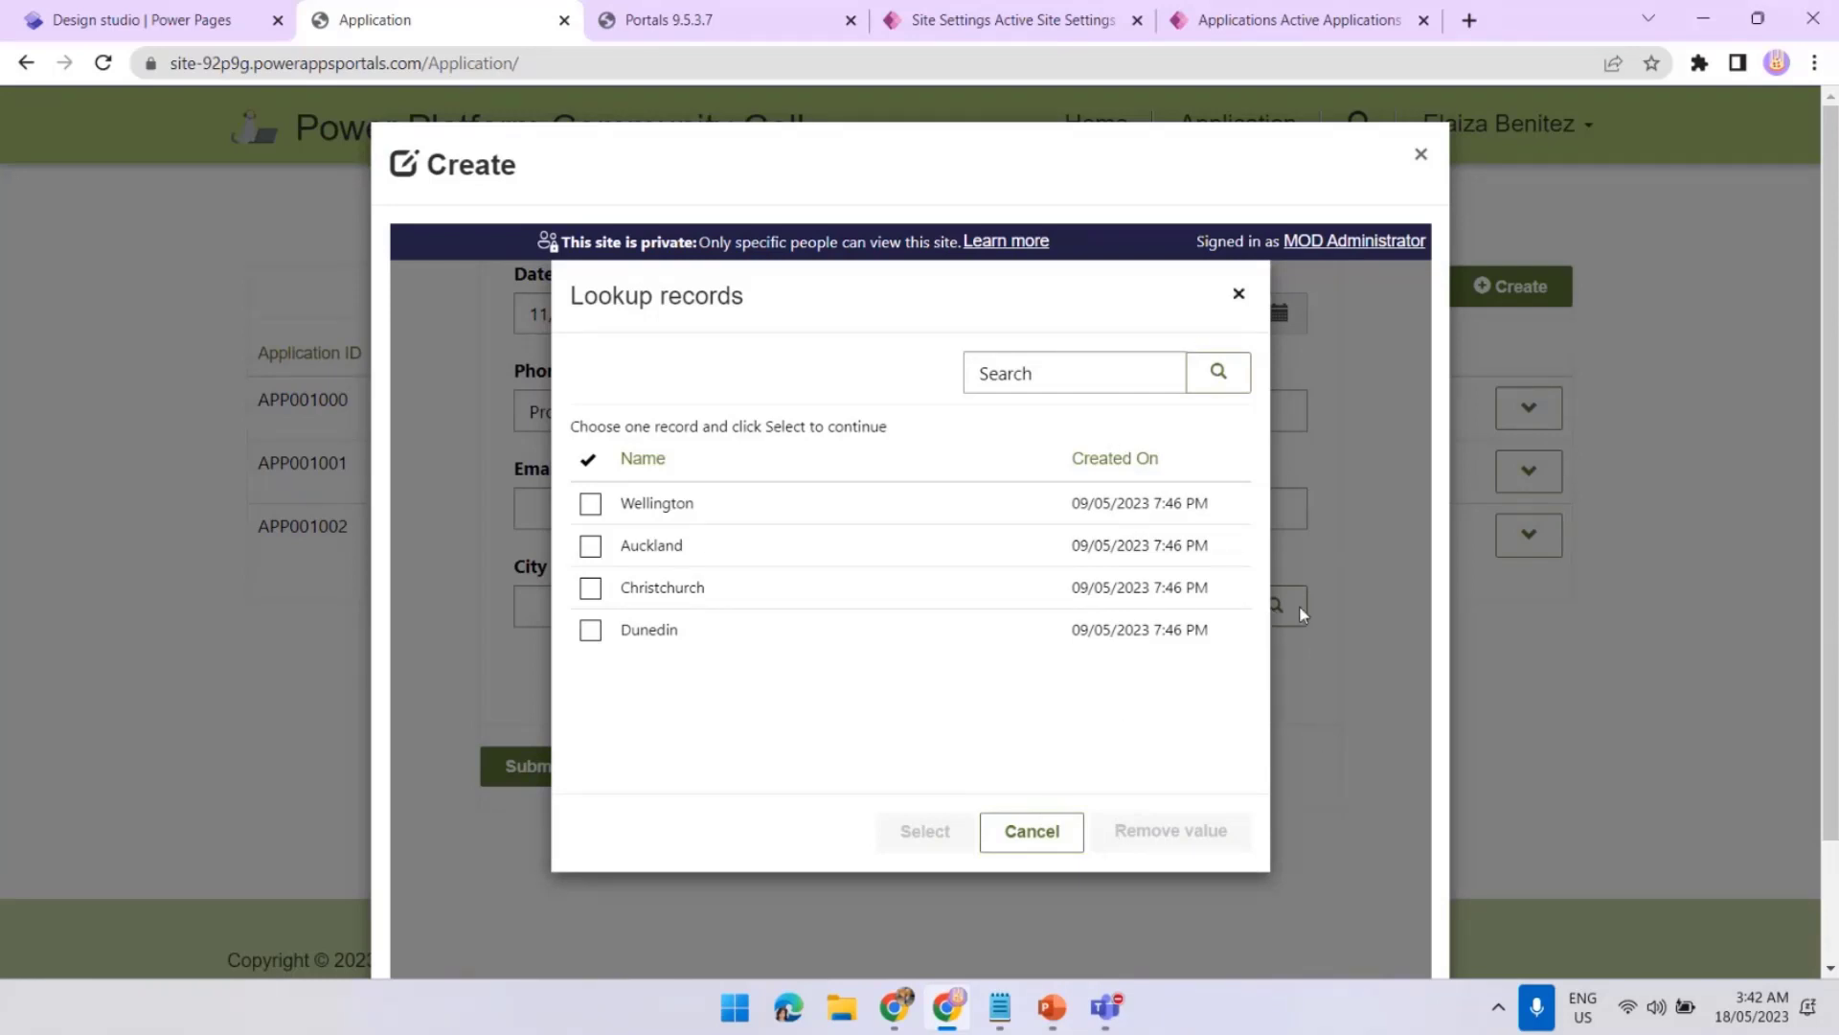
left_click(1238, 294)
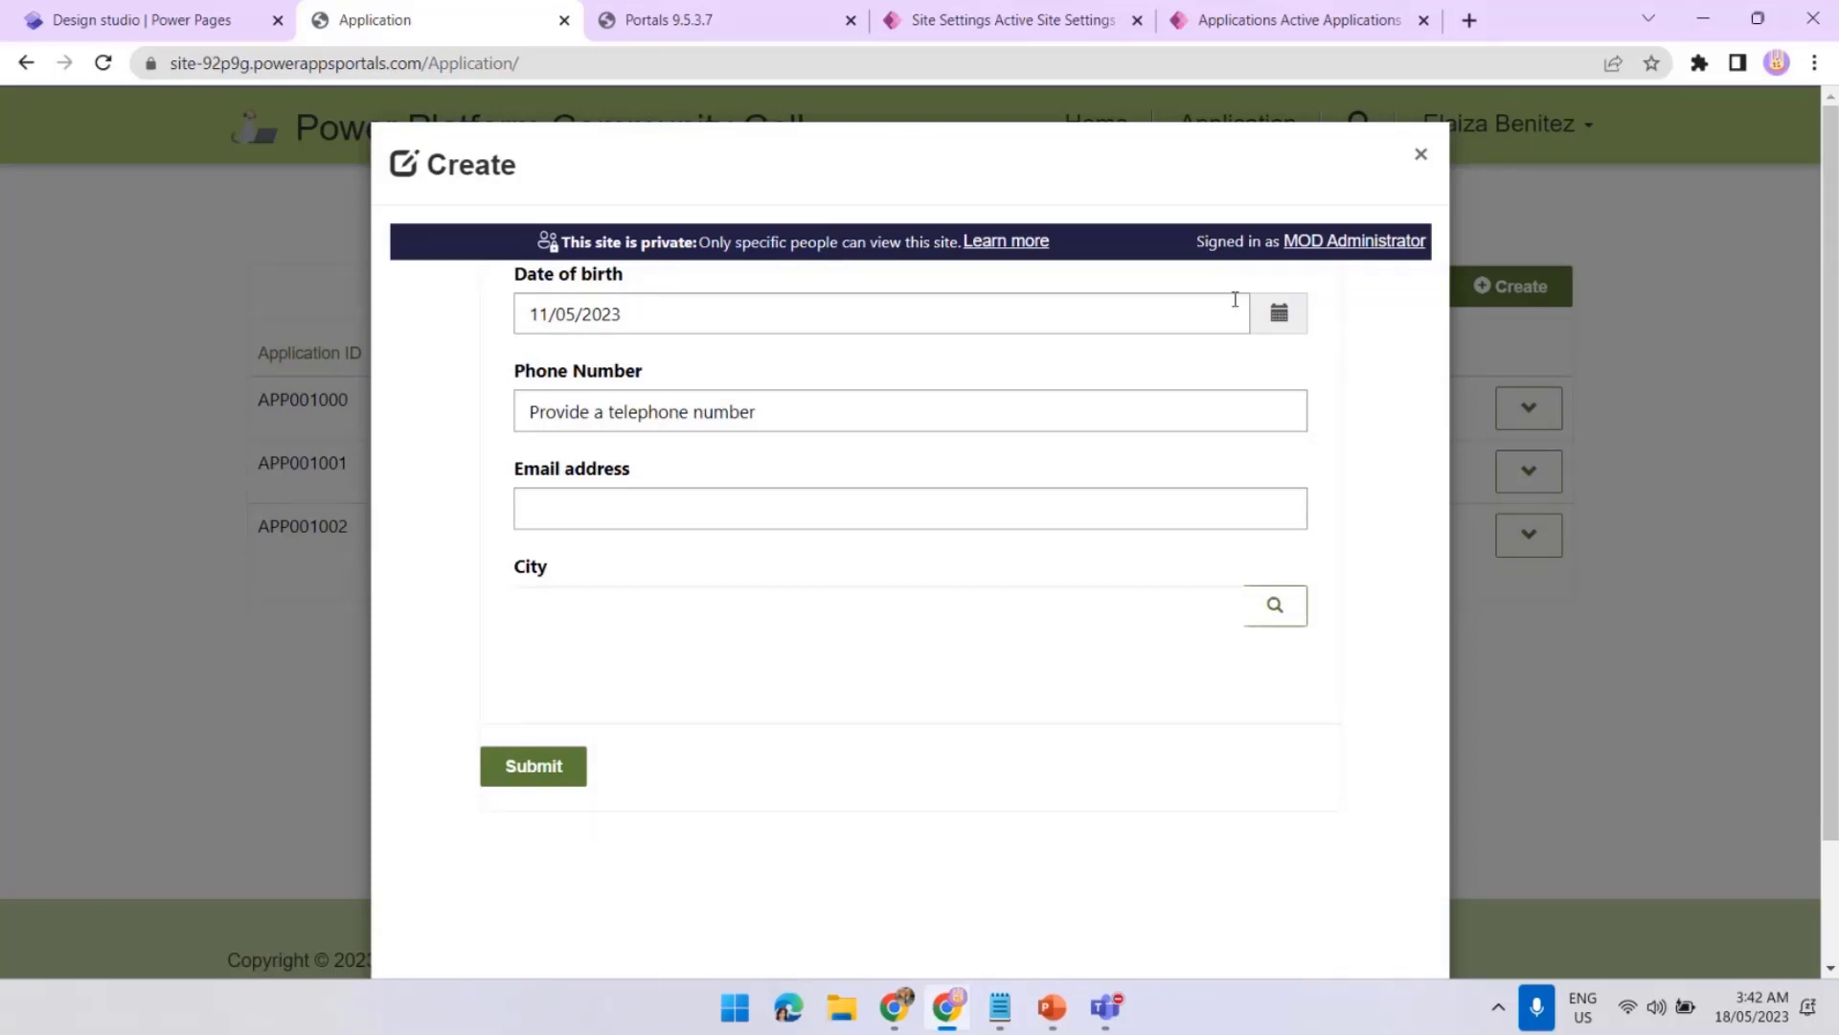
left_click(1061, 38)
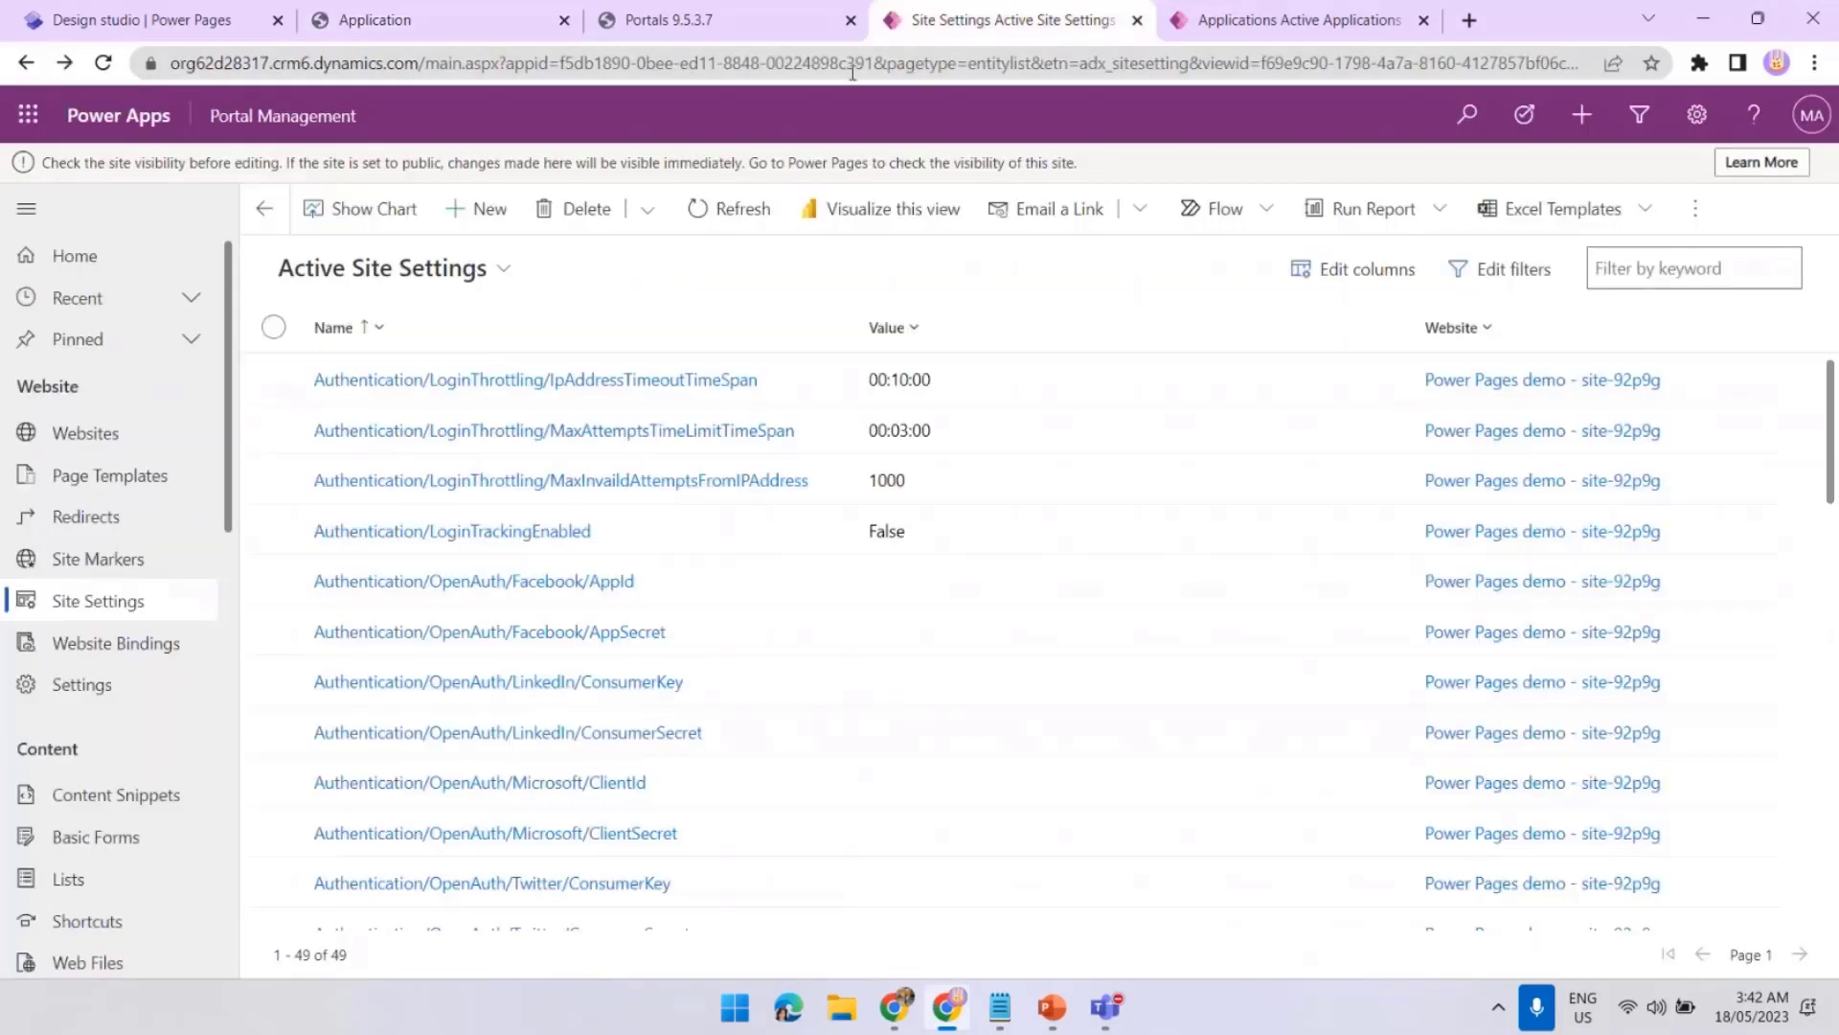
Open the Application - Insert basic form and view its metadata entries
left_click(95, 852)
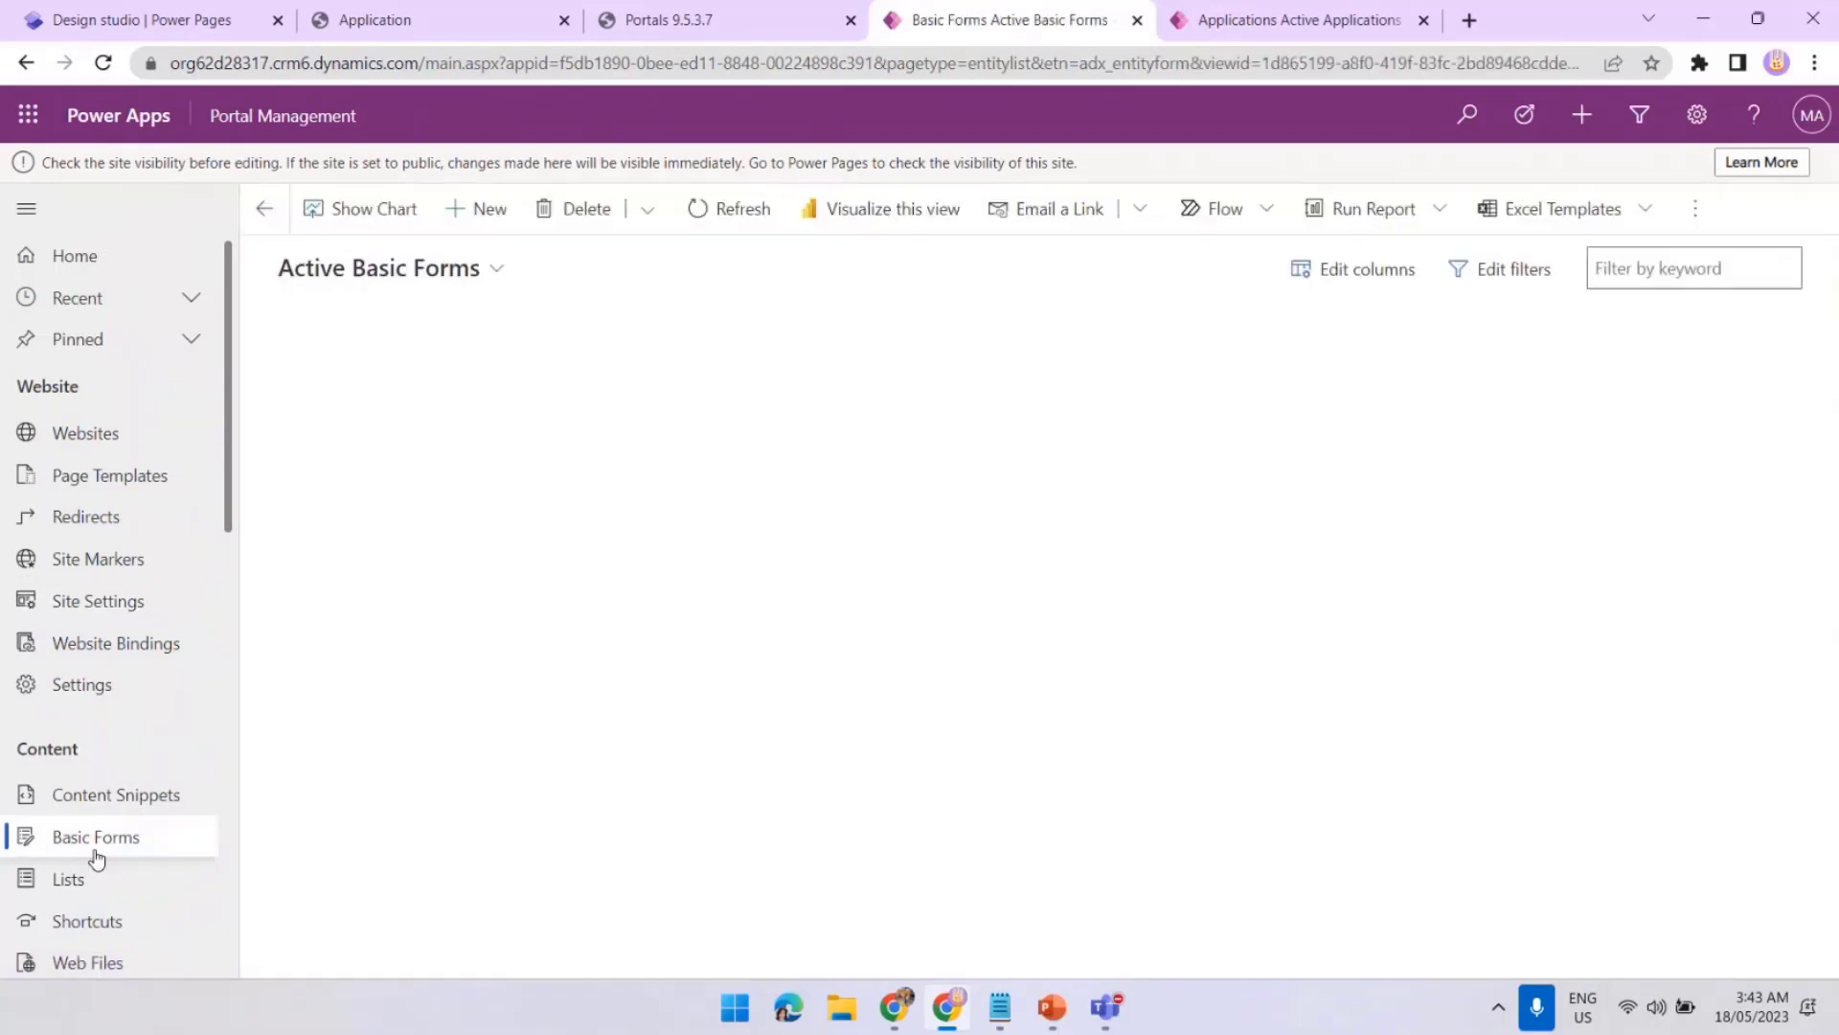
left_click(511, 446)
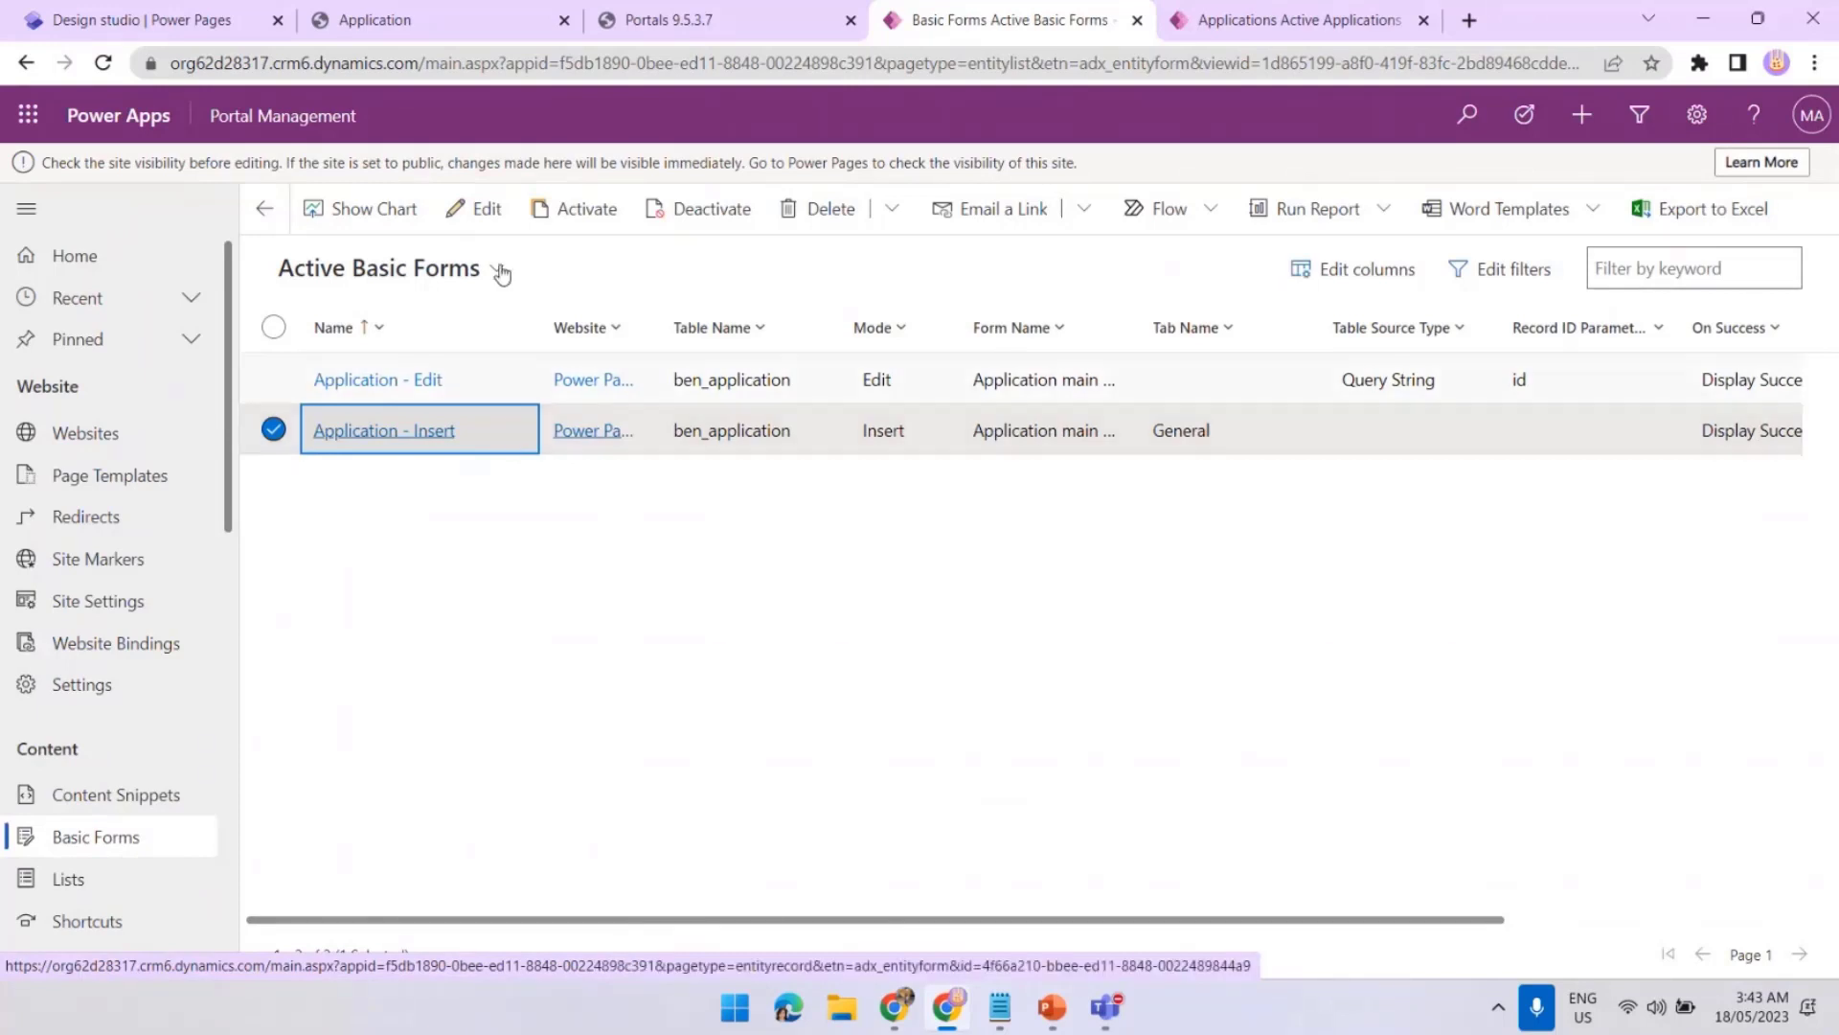
left_click(474, 213)
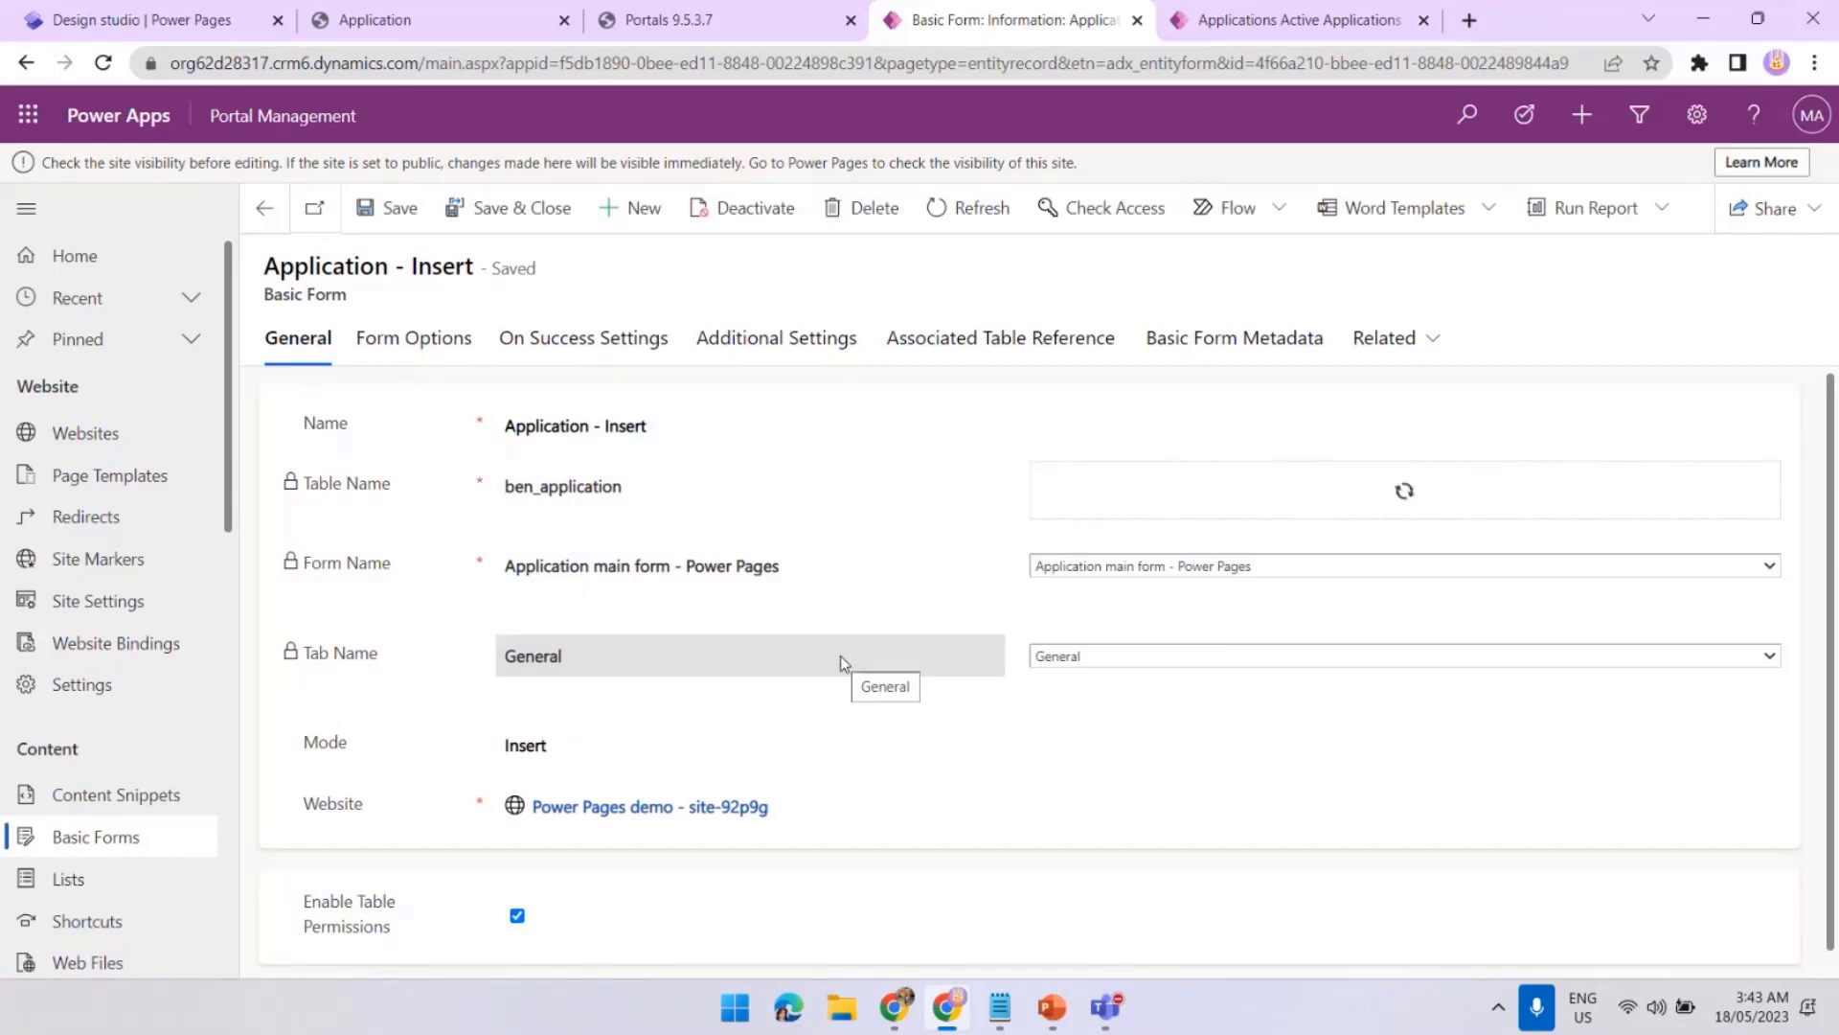
left_click(1165, 351)
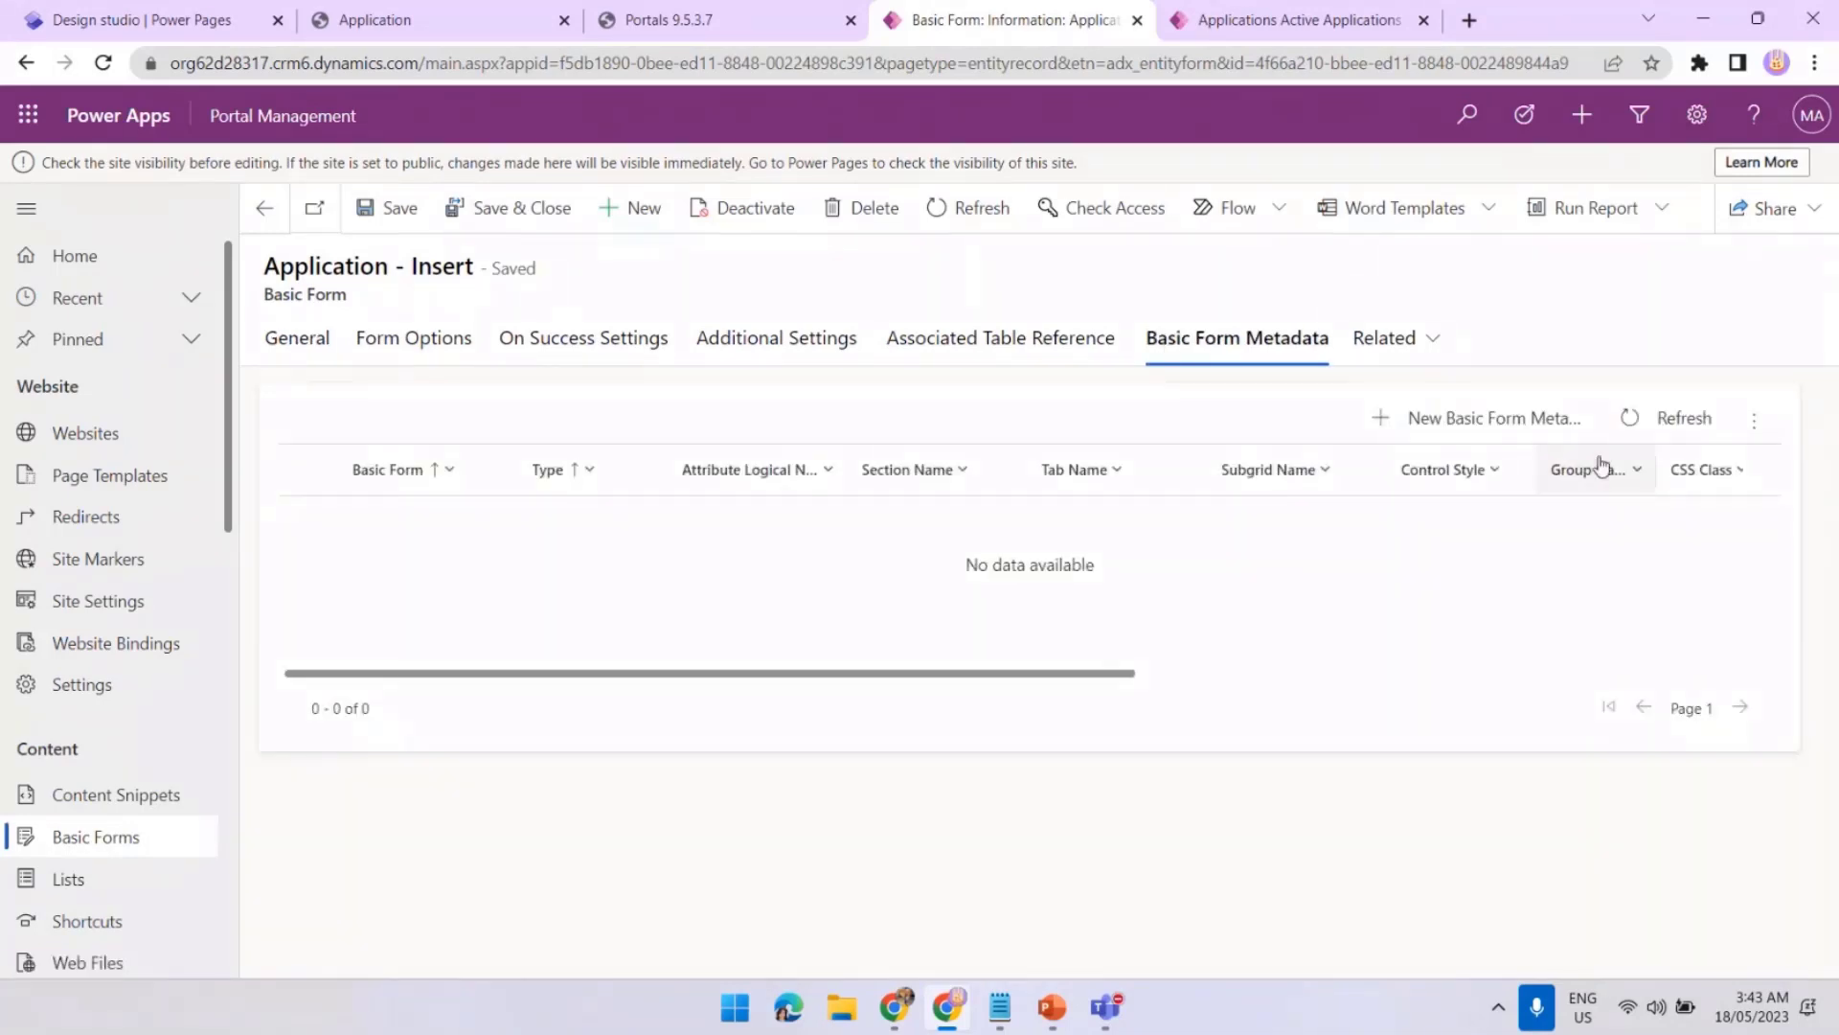
Add Attribute metadata for City (ben_cityid) with control style Render Lookup as Dropdown and save
left_click(1500, 427)
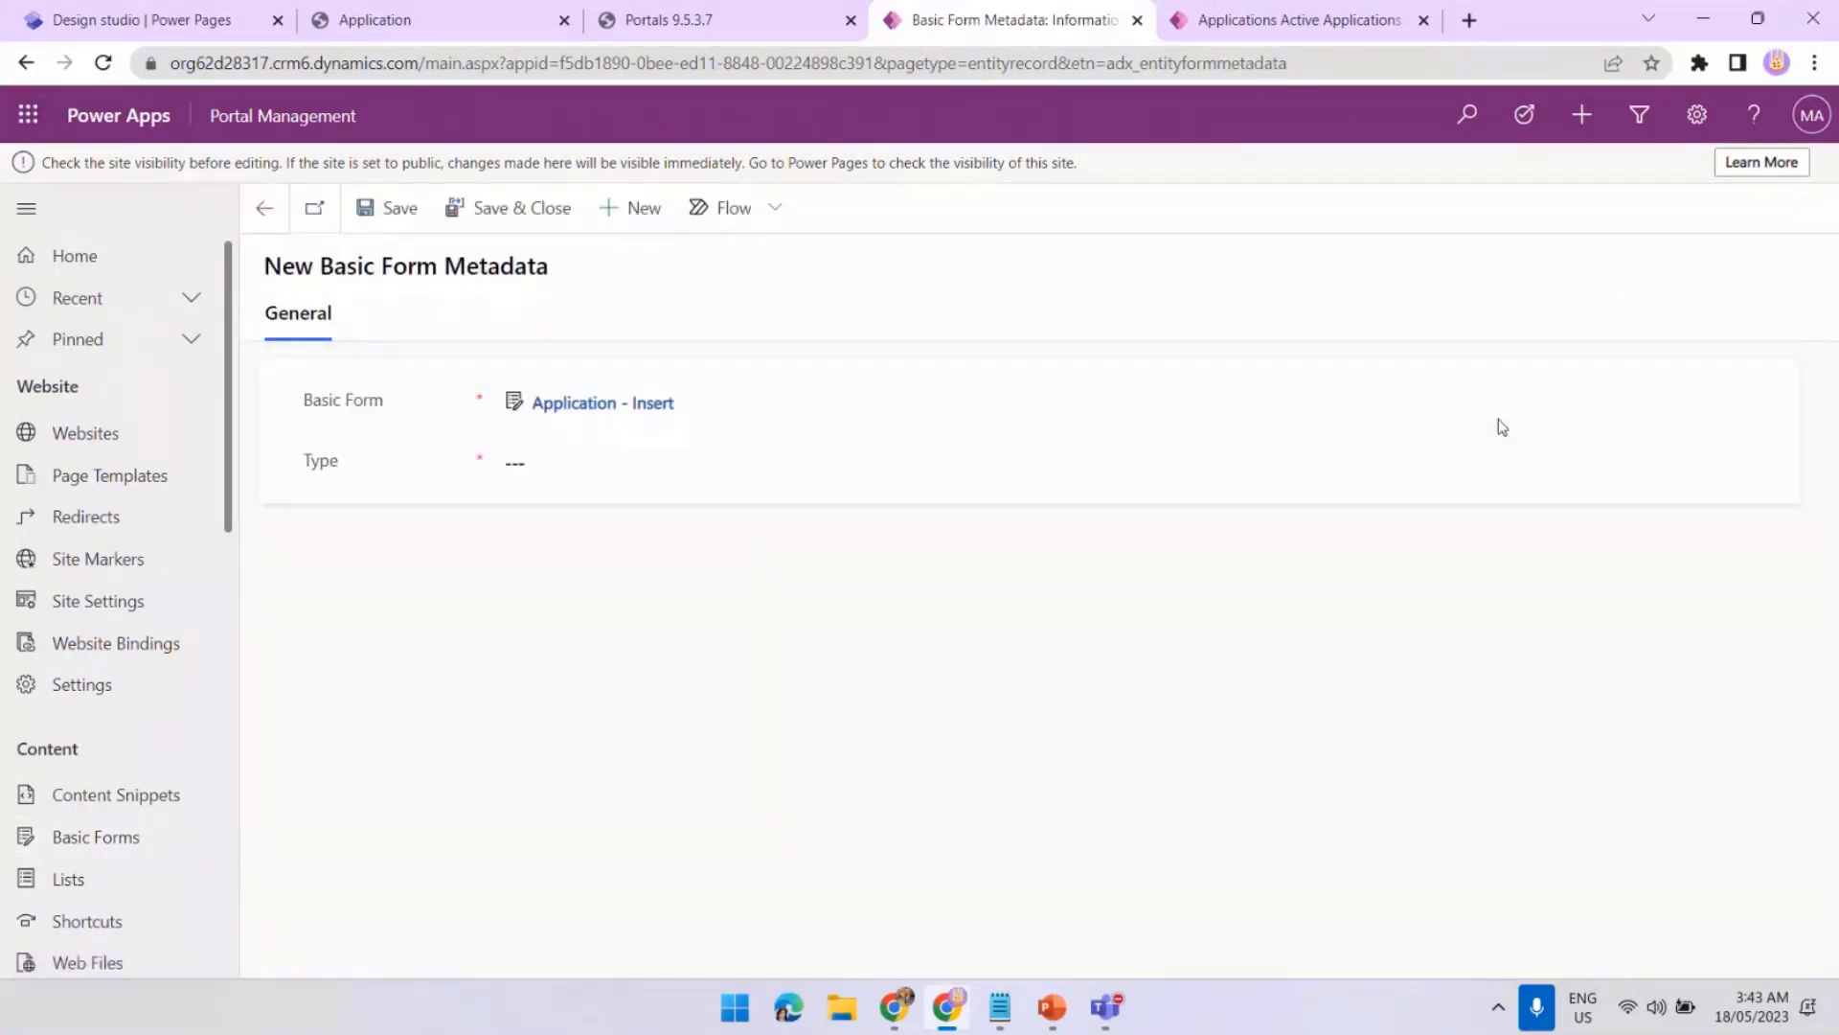
left_click(675, 461)
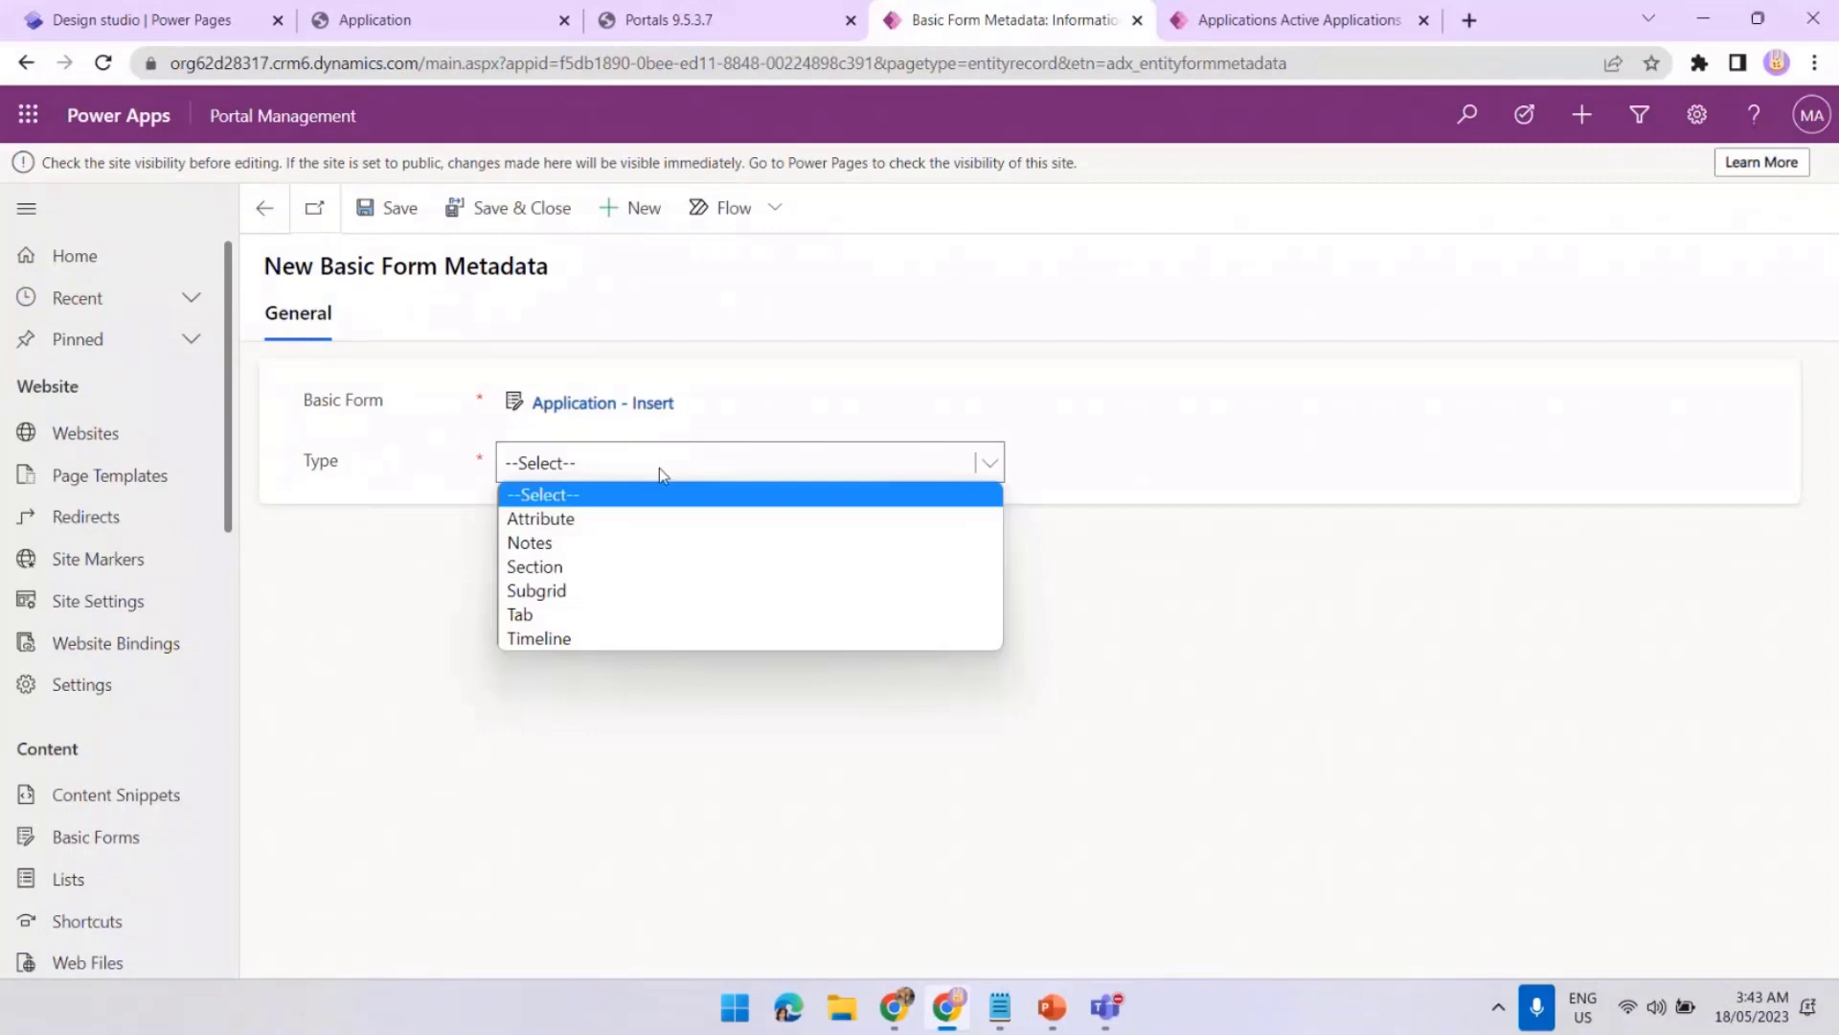
left_click(621, 530)
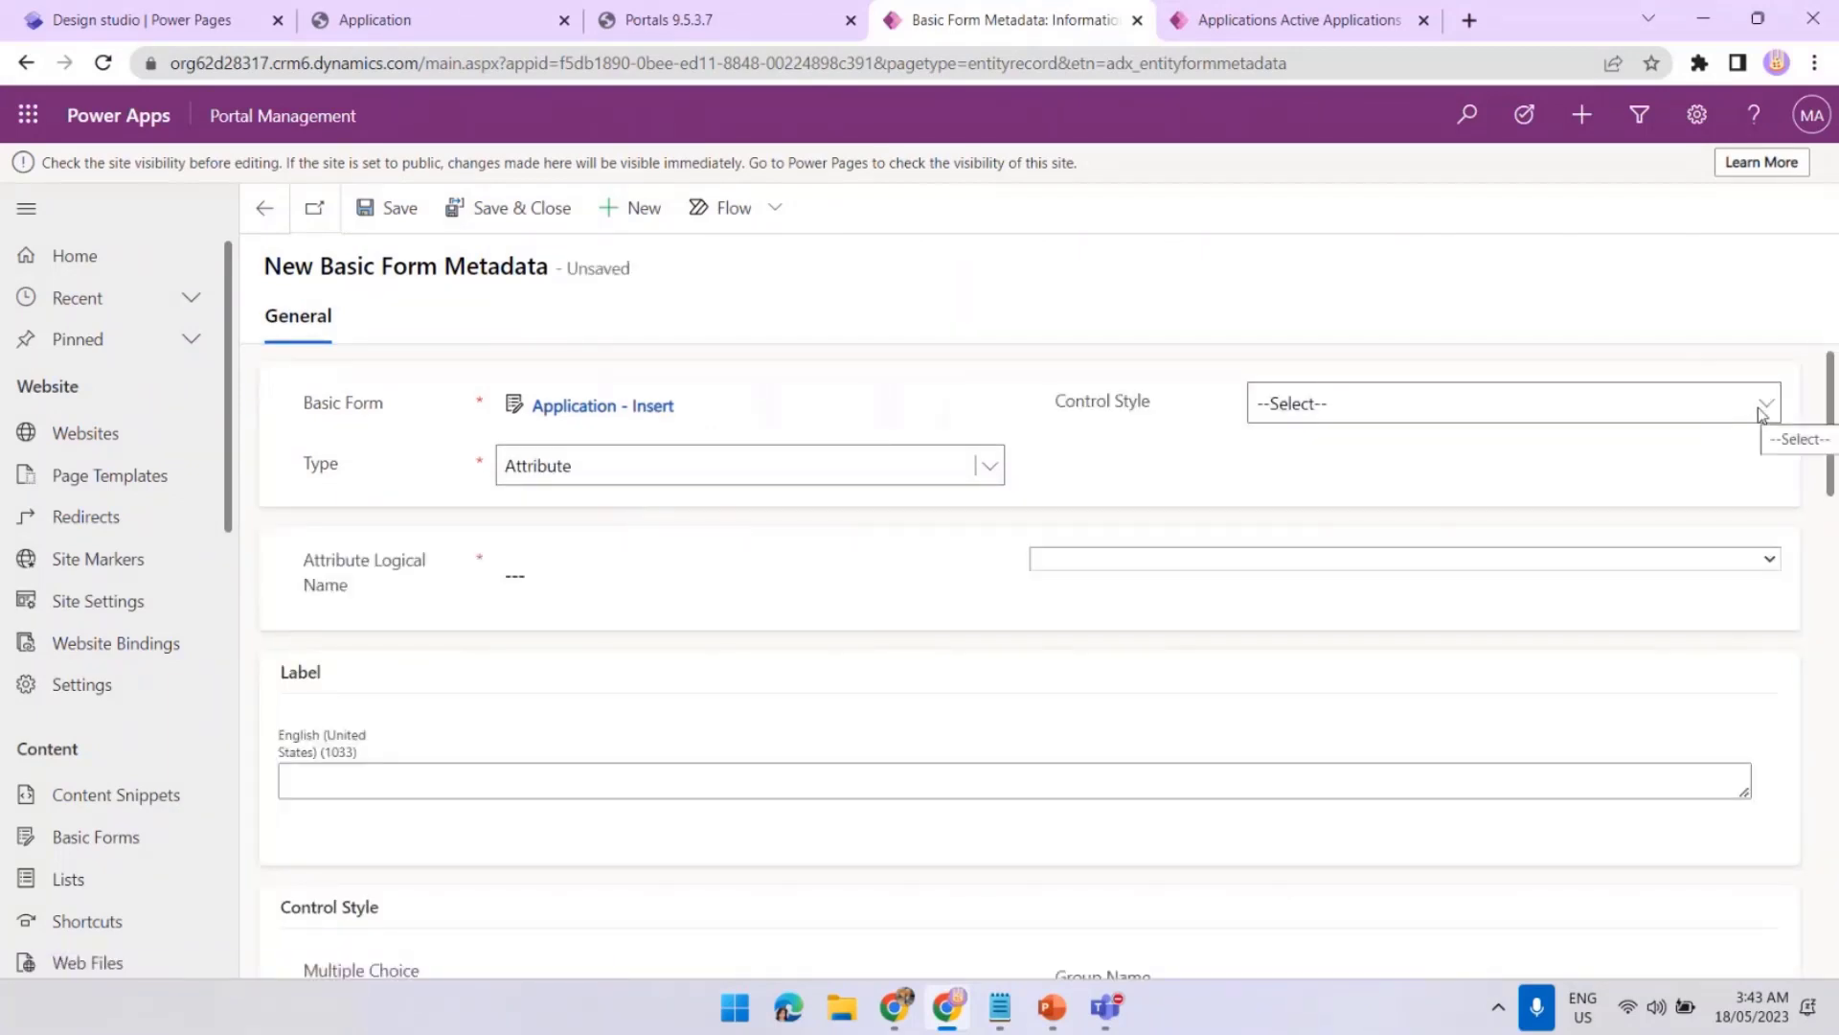
left_click(1761, 410)
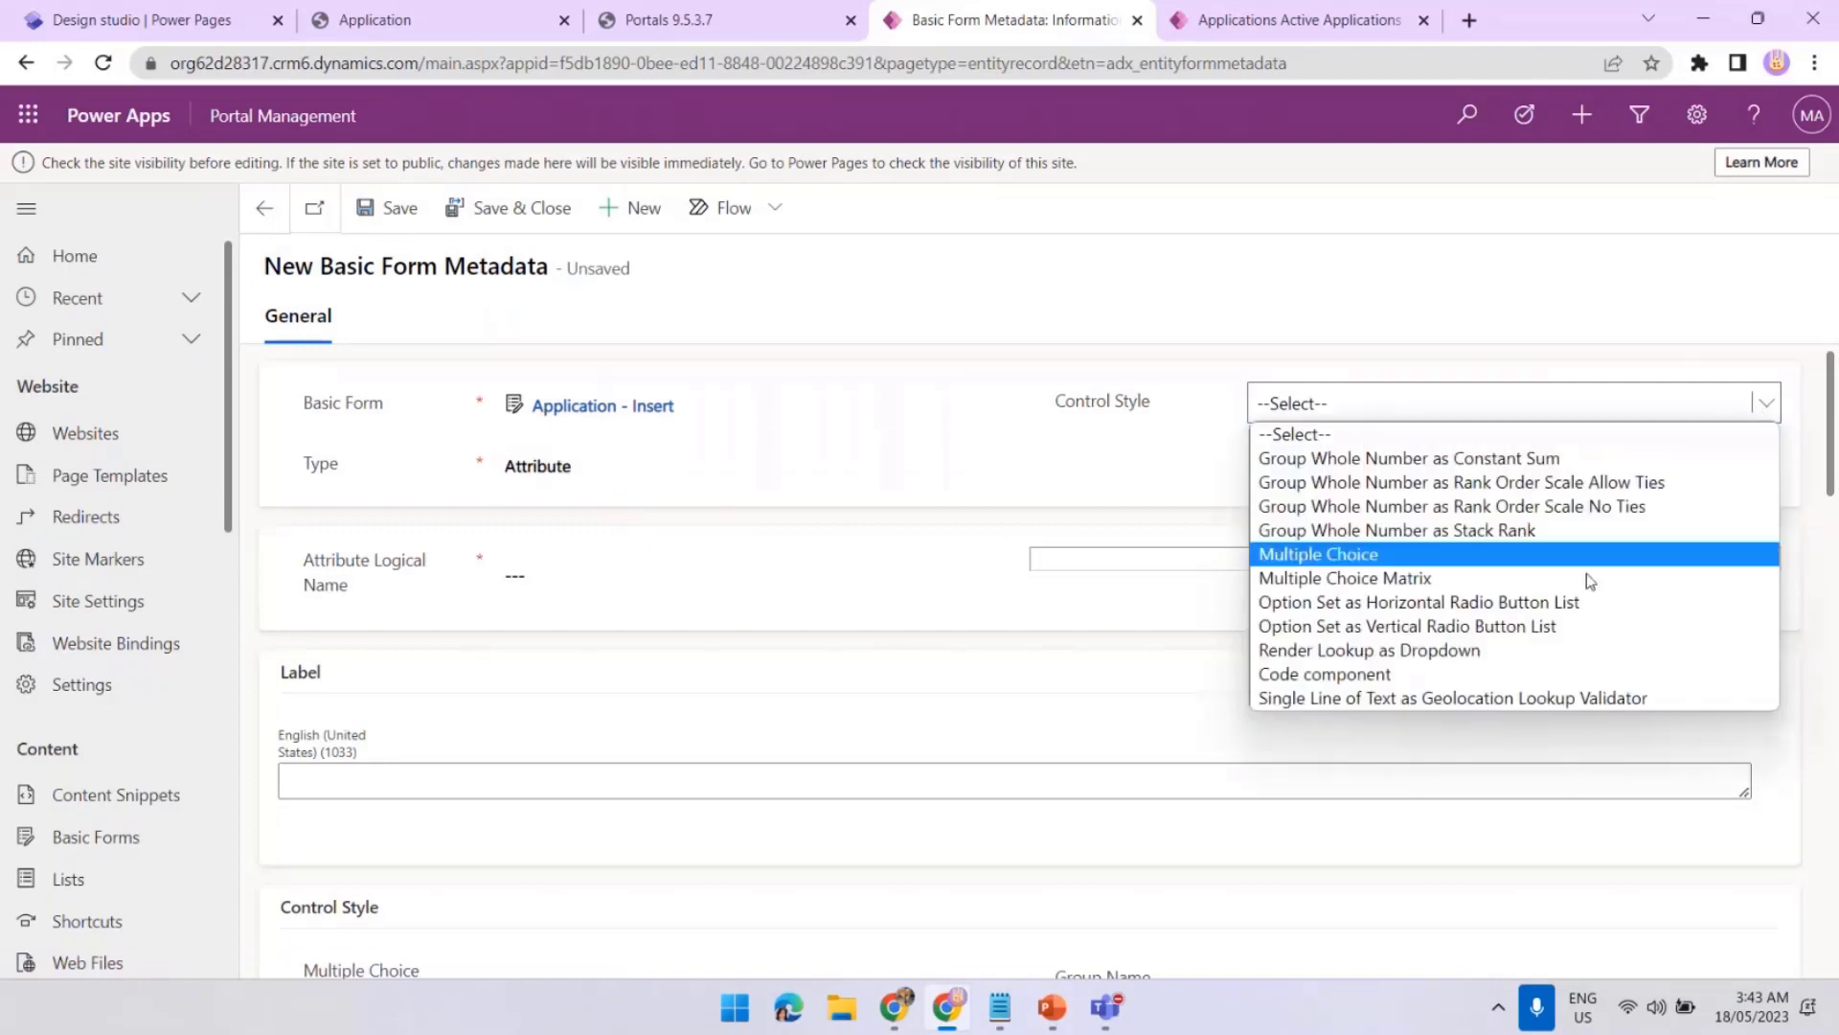
left_click(1521, 651)
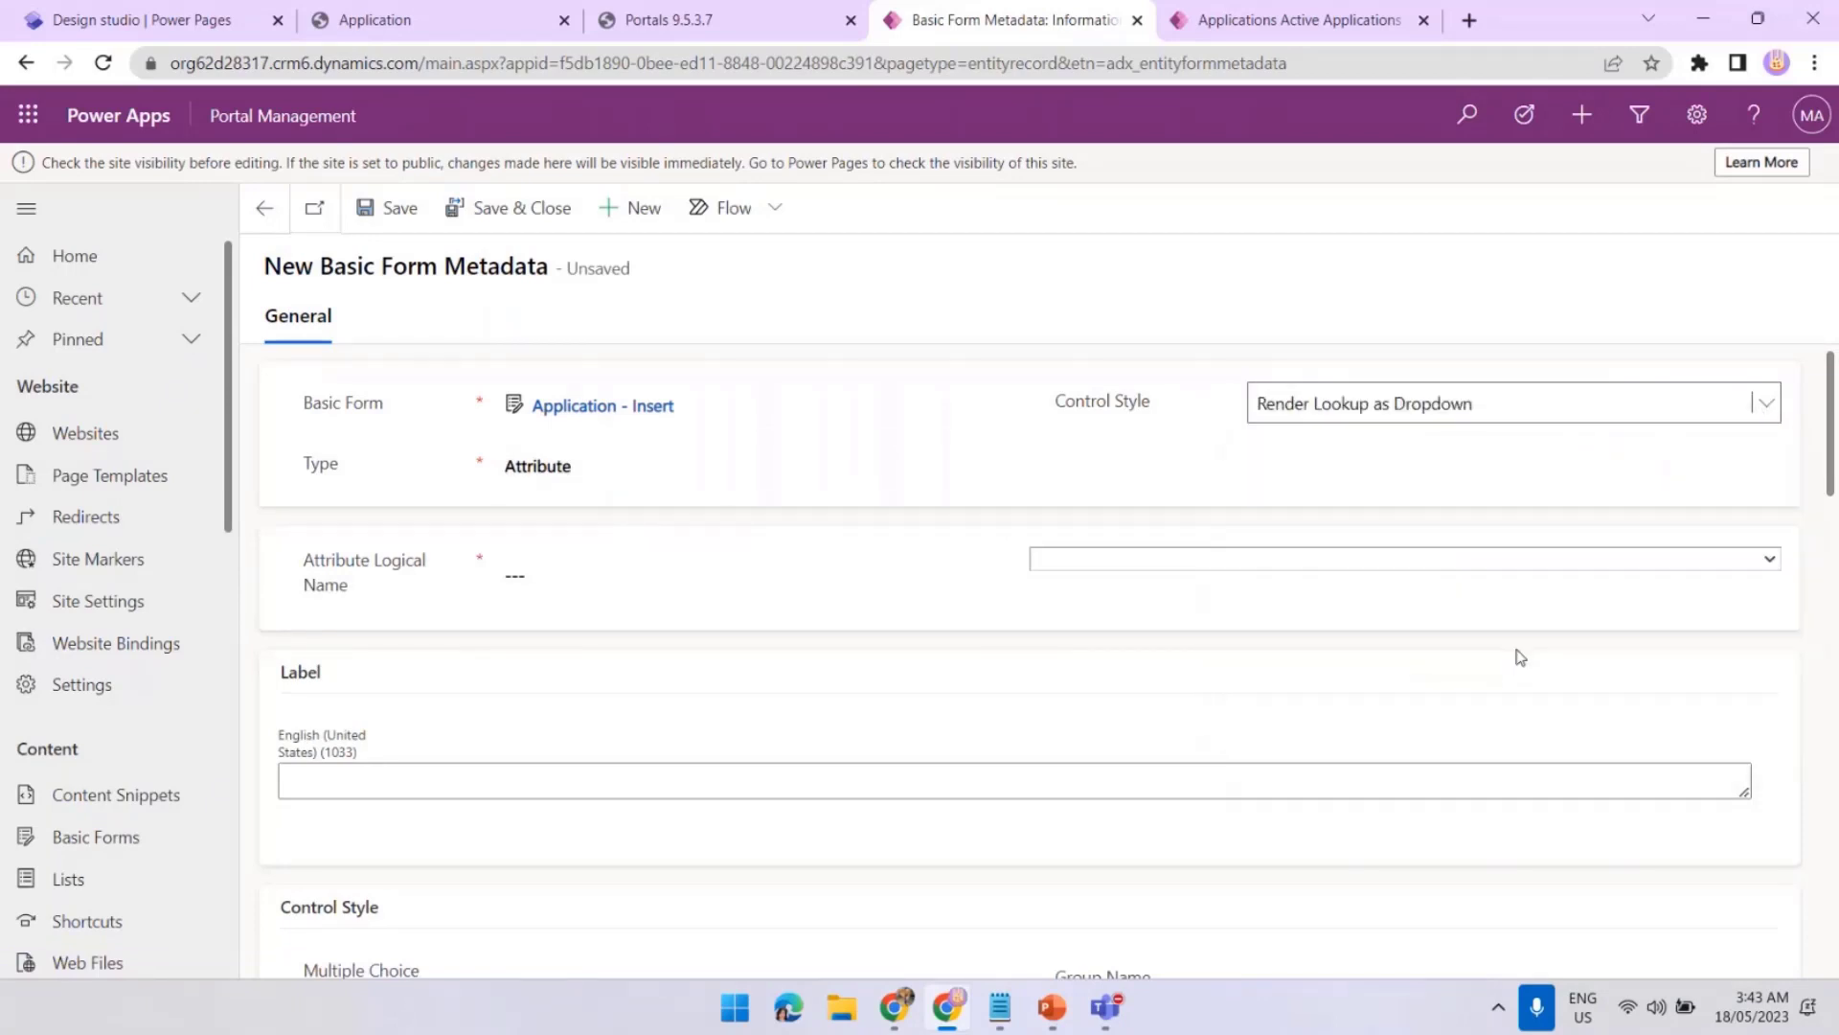
left_click(1679, 568)
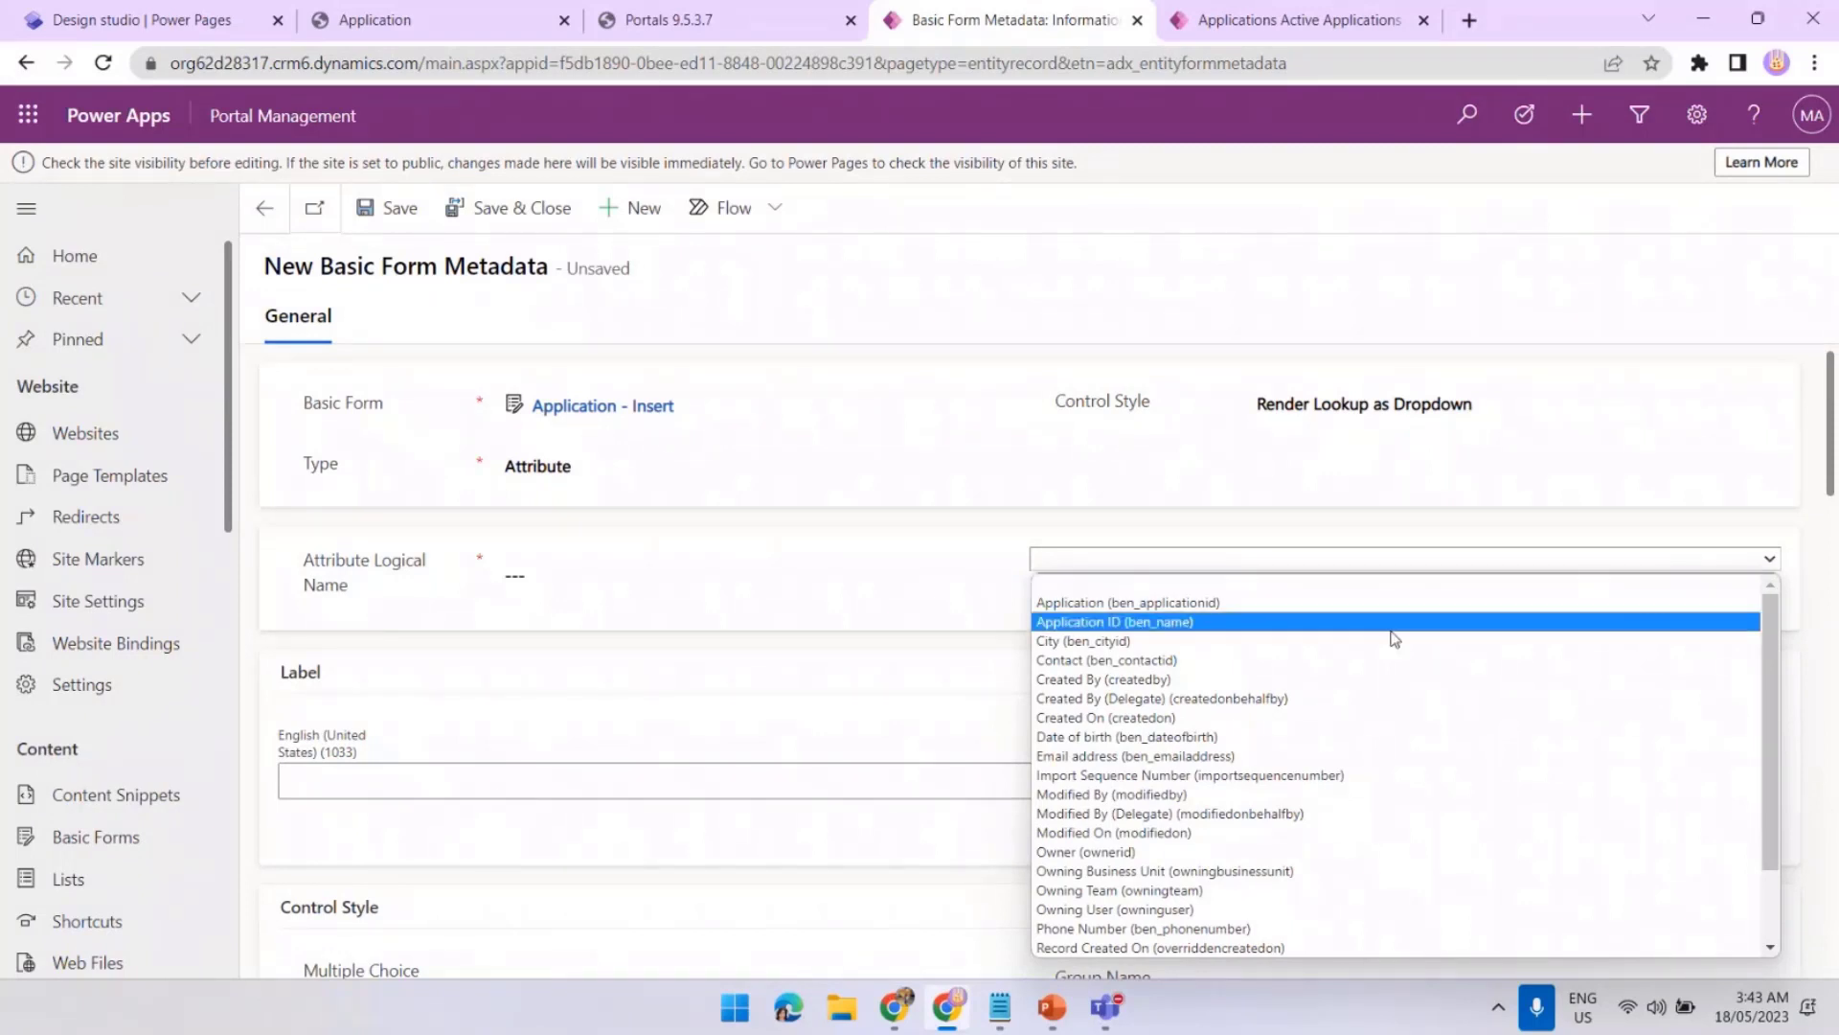
left_click(1296, 647)
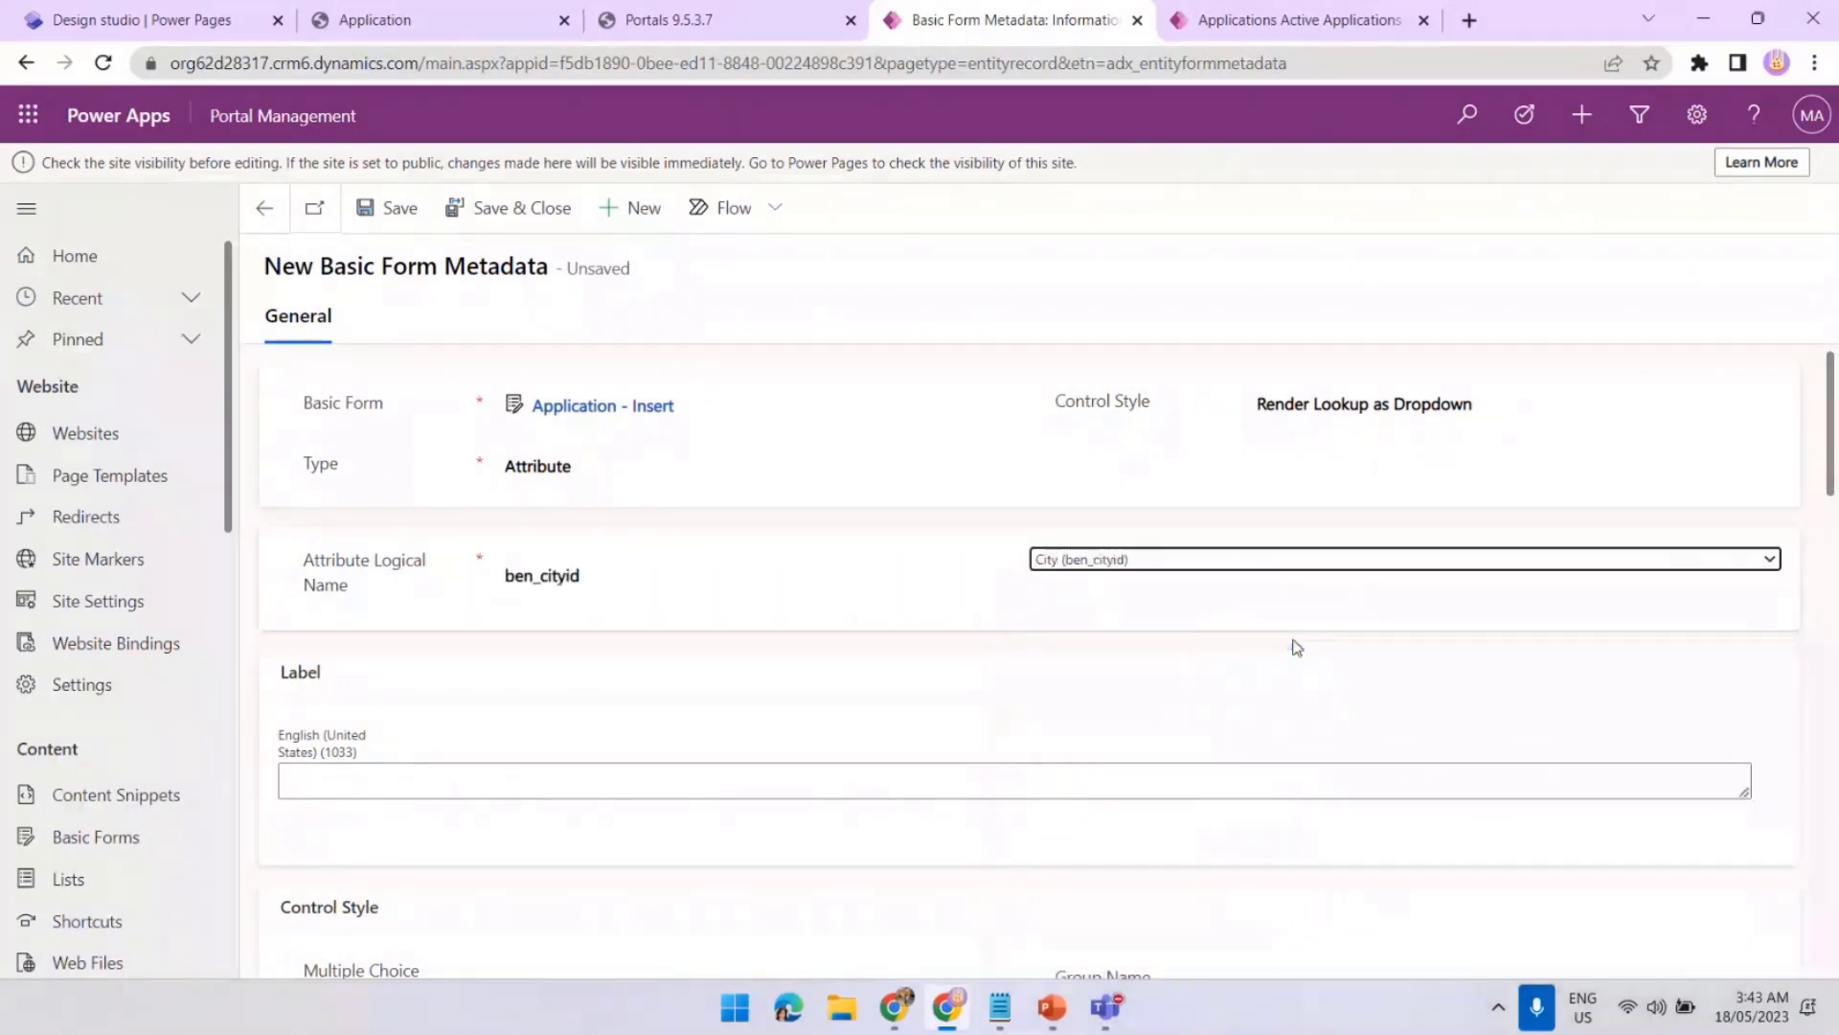
left_click(486, 212)
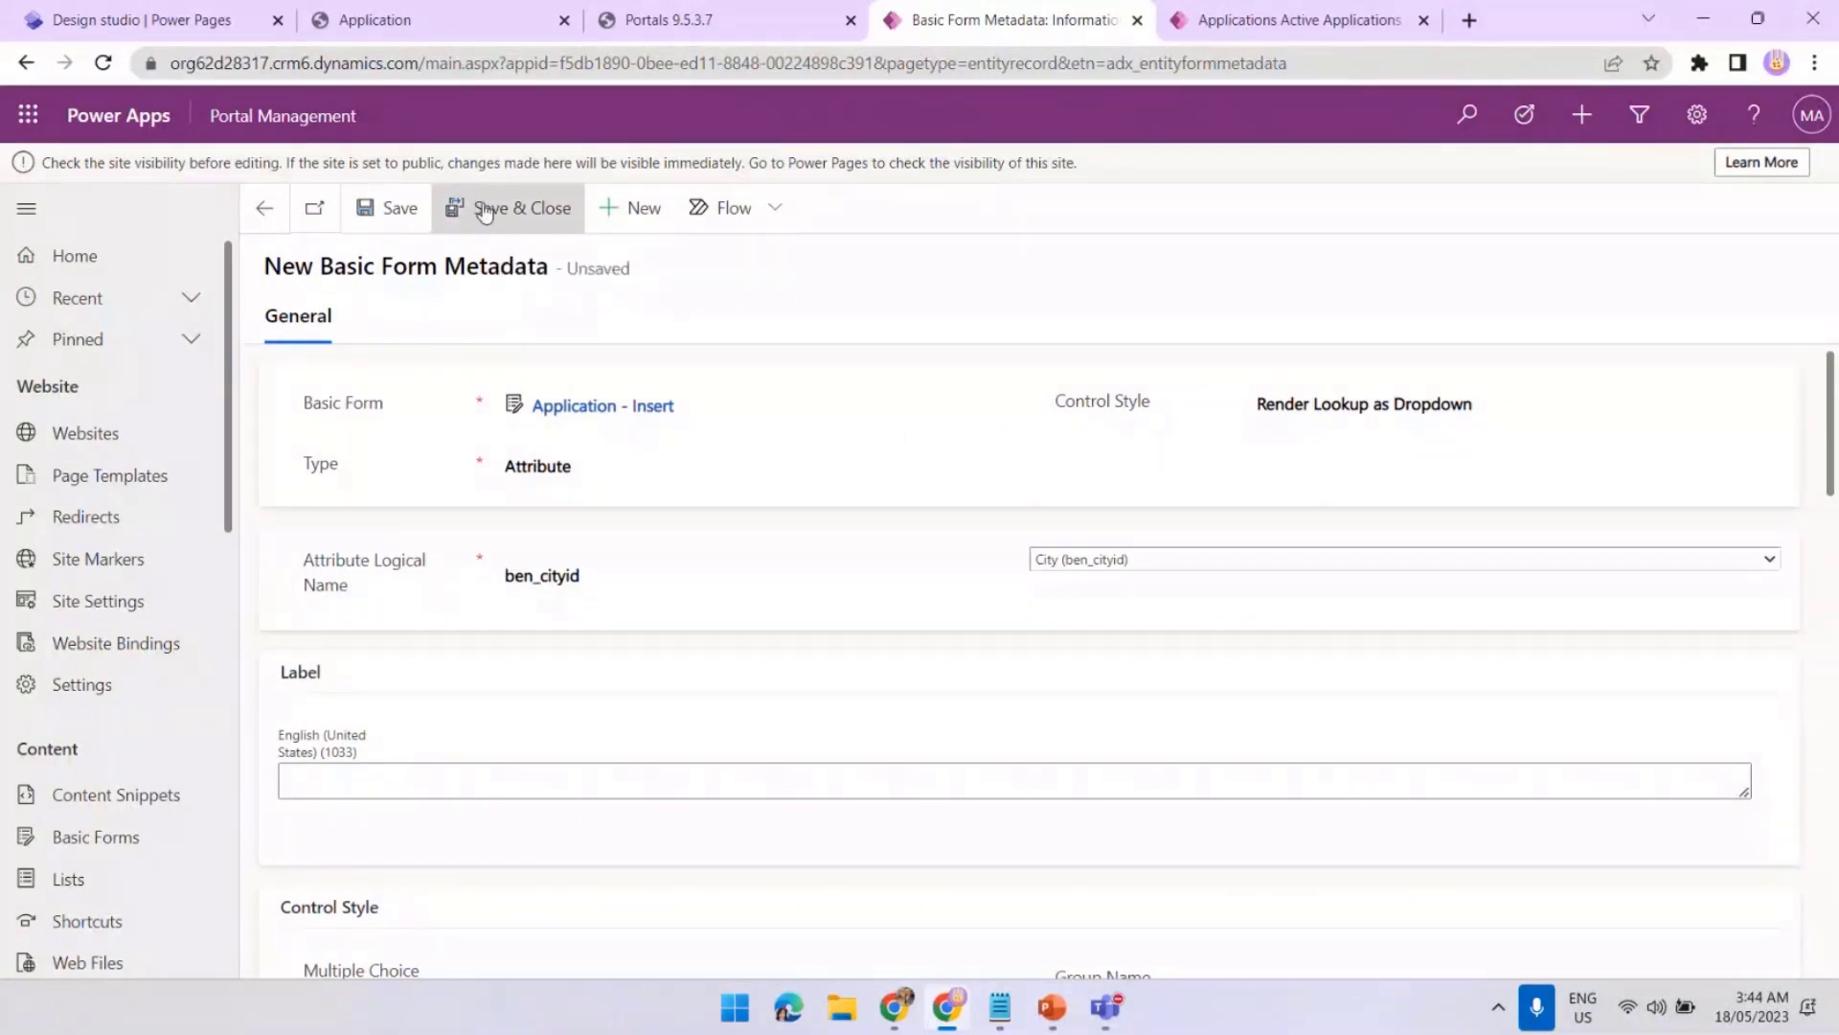
Clear the portal cache, reload the Application page and open the Create form
left_click(680, 27)
left_click(305, 569)
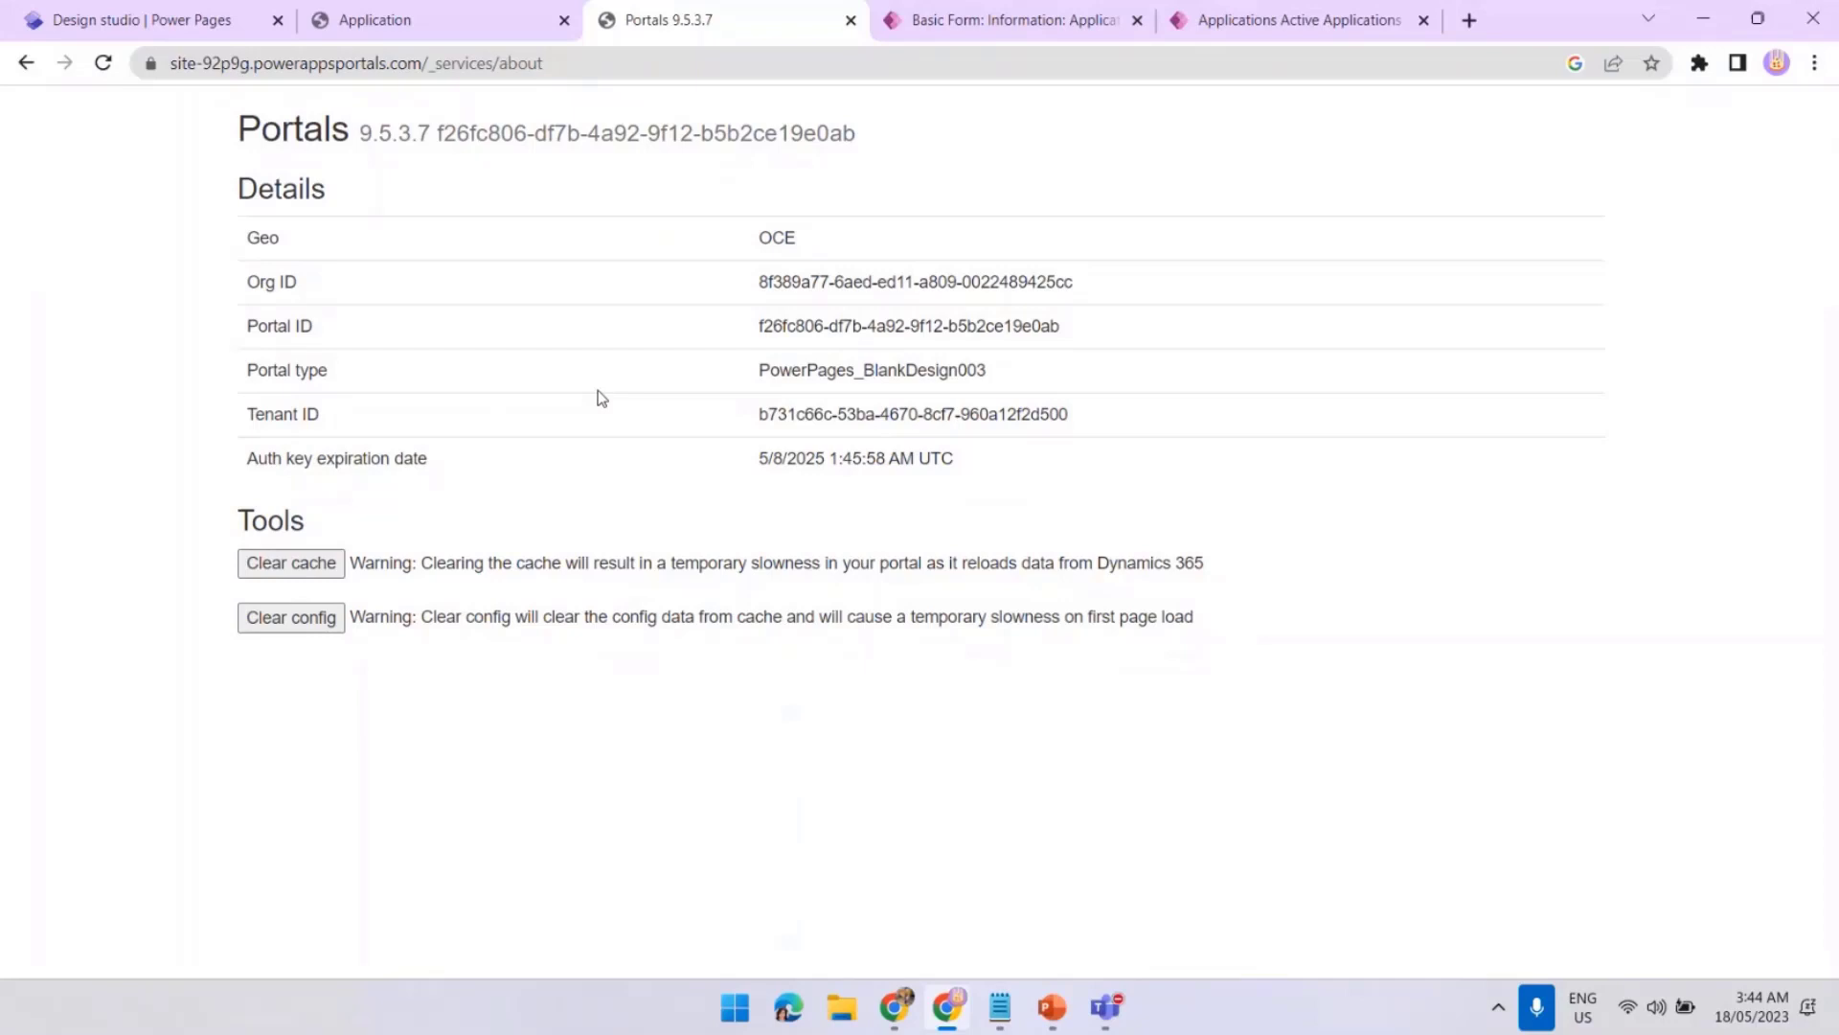
left_click(390, 29)
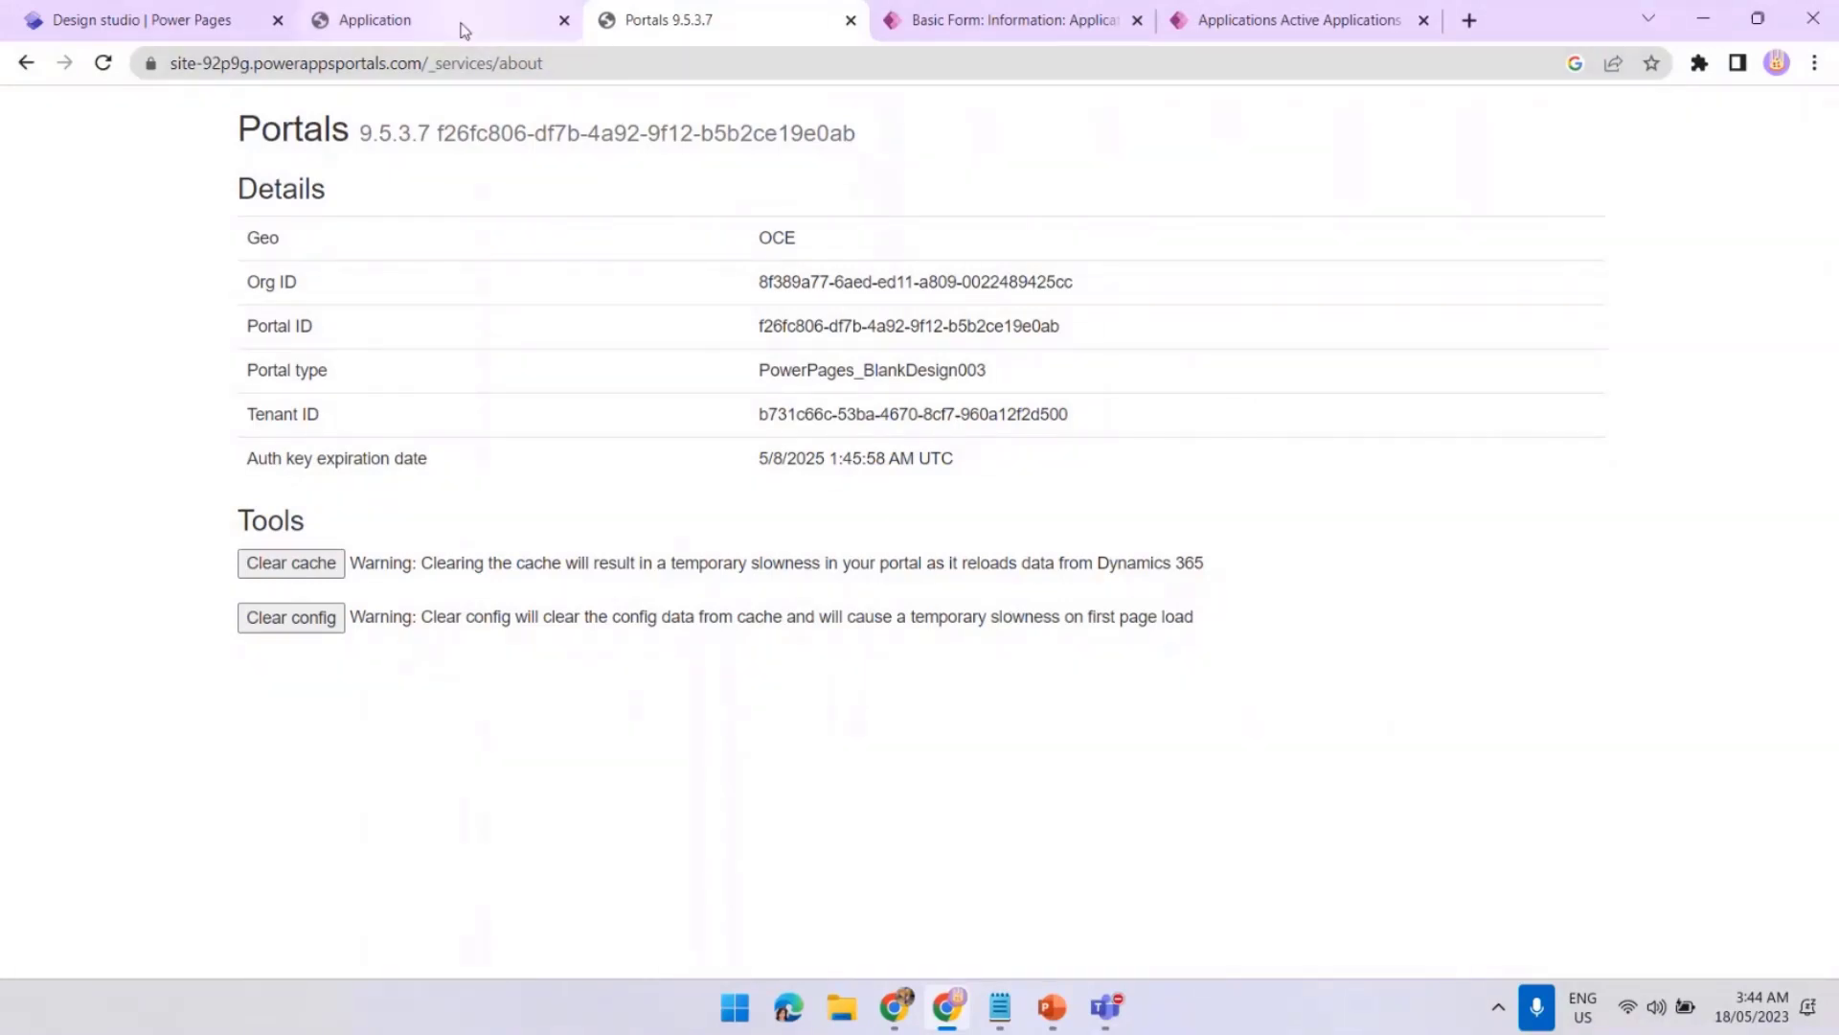
left_click(102, 63)
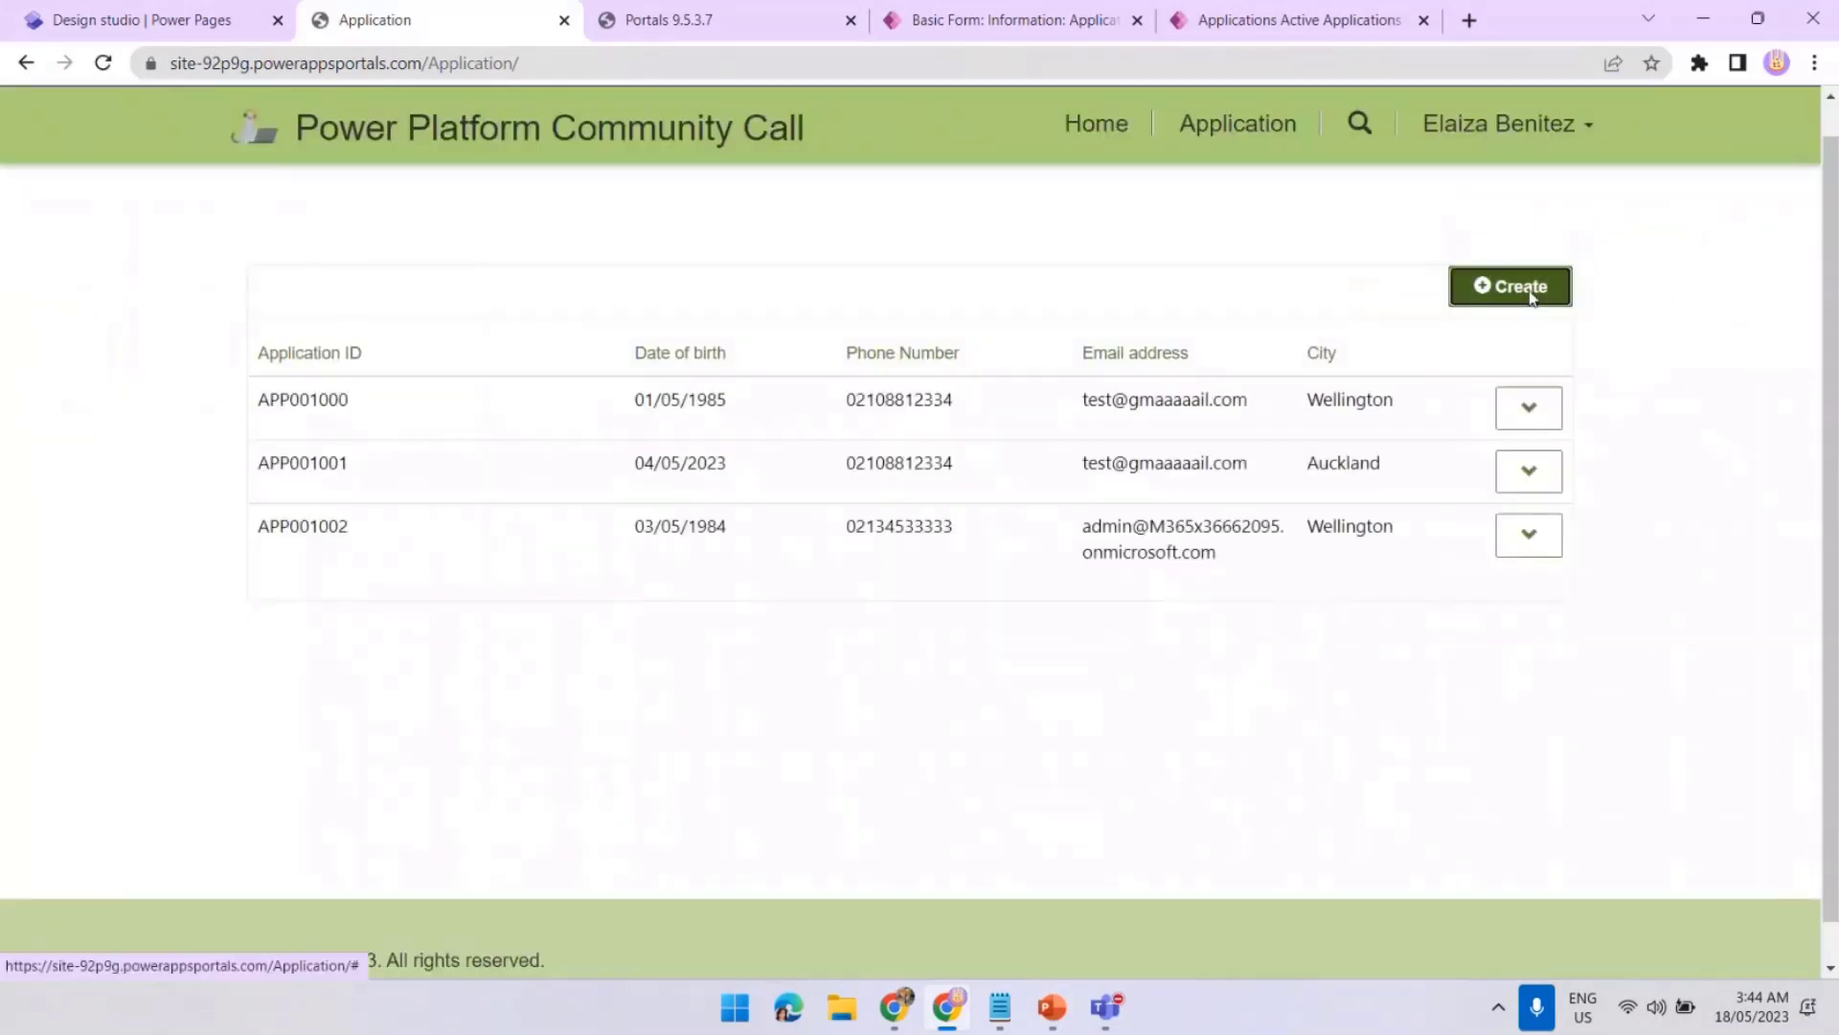
left_click(1523, 287)
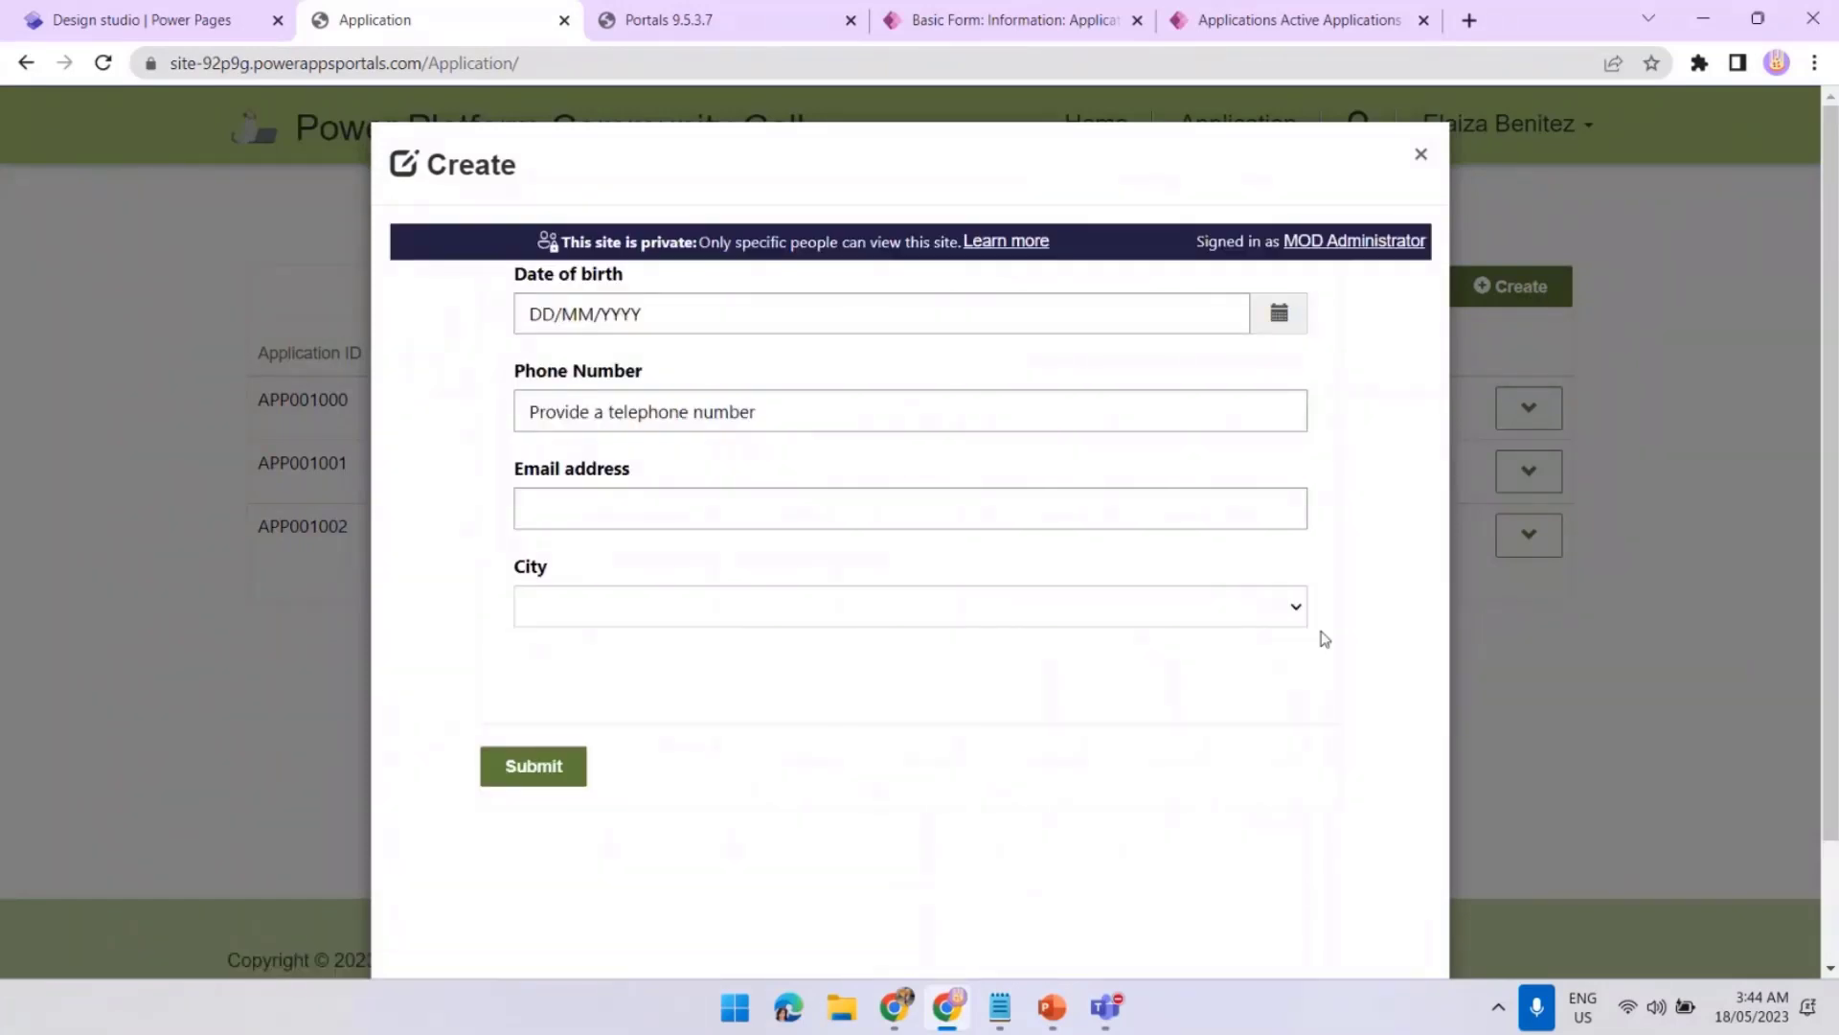
Confirm City lists Wellington, Auckland, Christchurch and Dunedin, then return to the Application - Insert form
left_click(1295, 613)
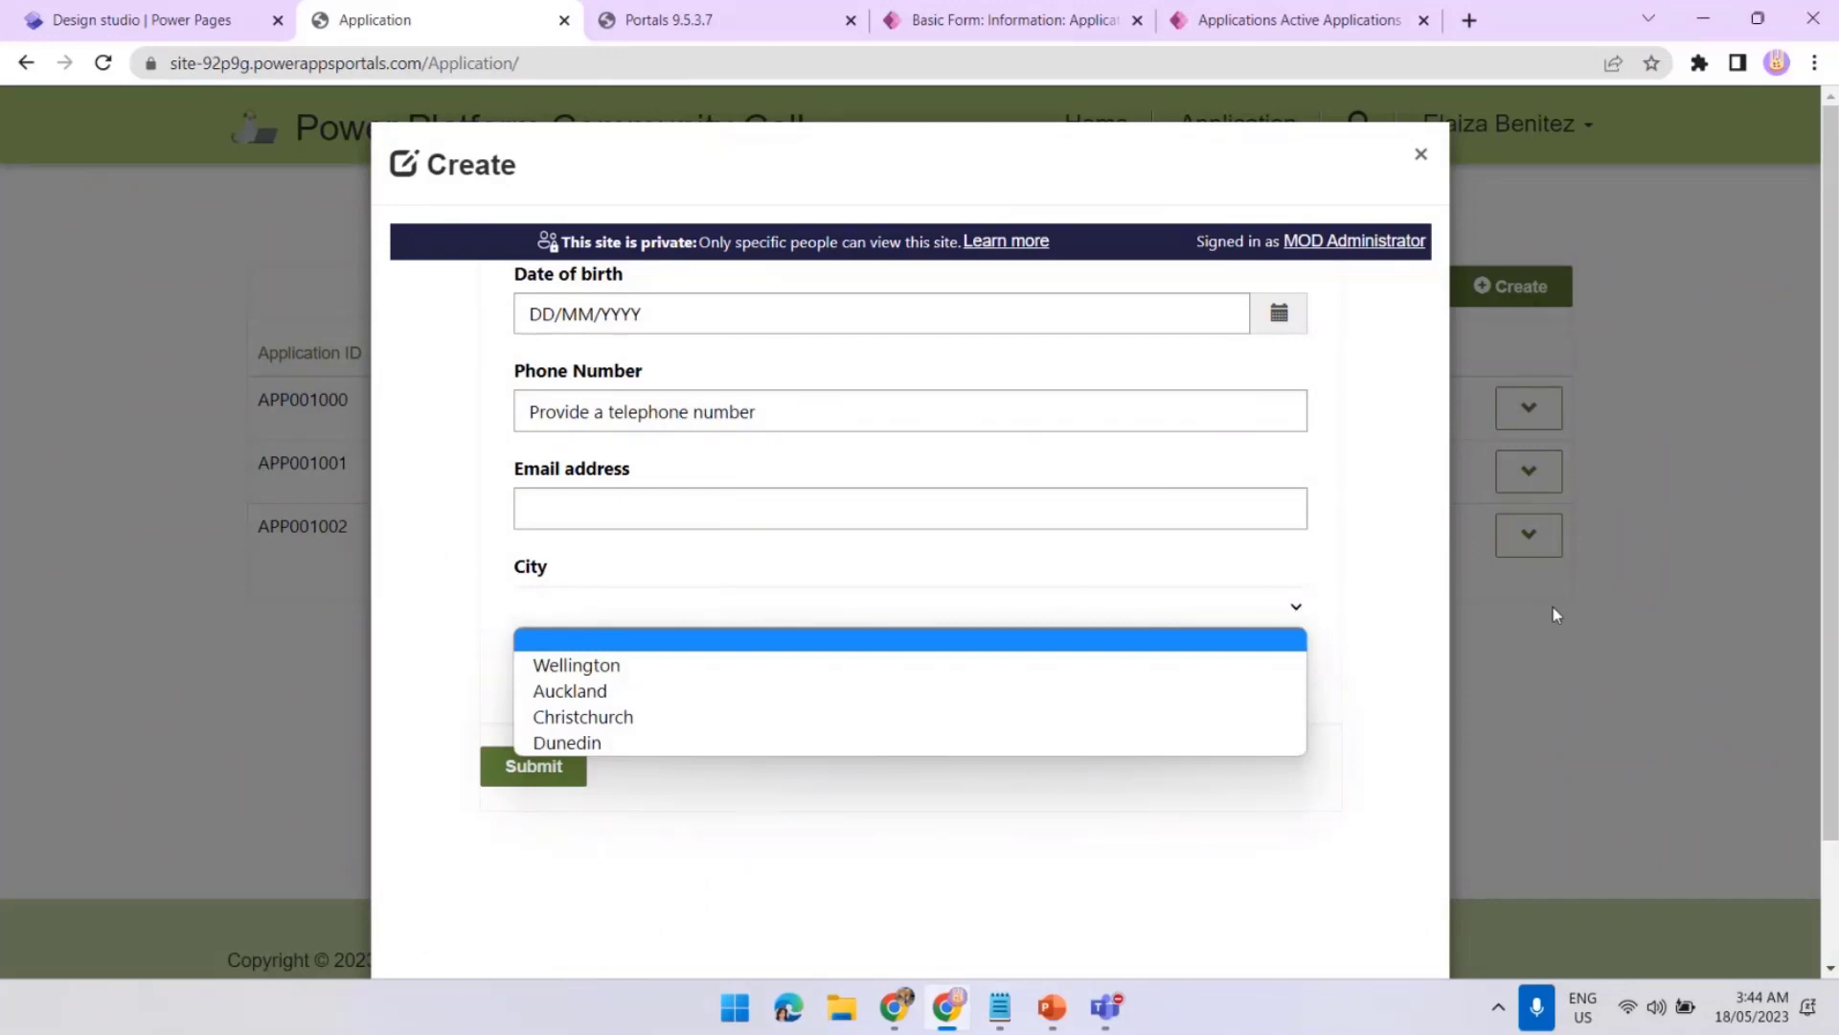
left_click(657, 502)
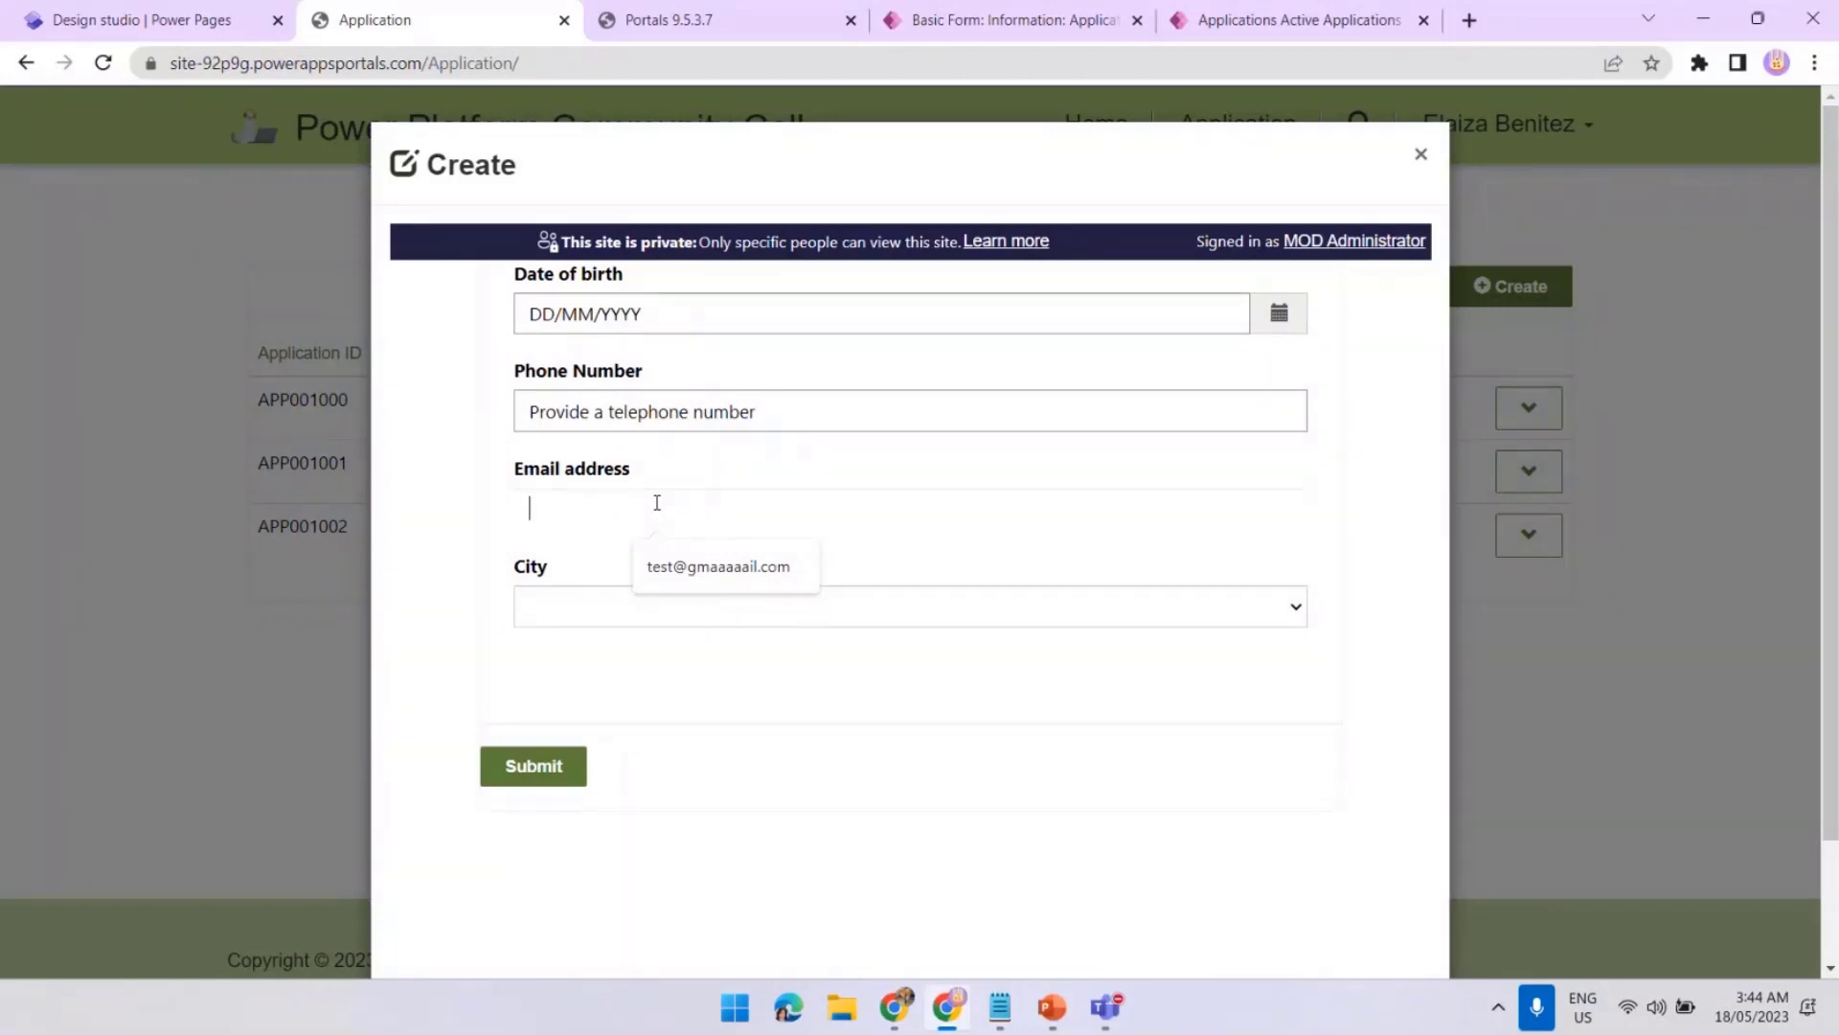
left_click(920, 28)
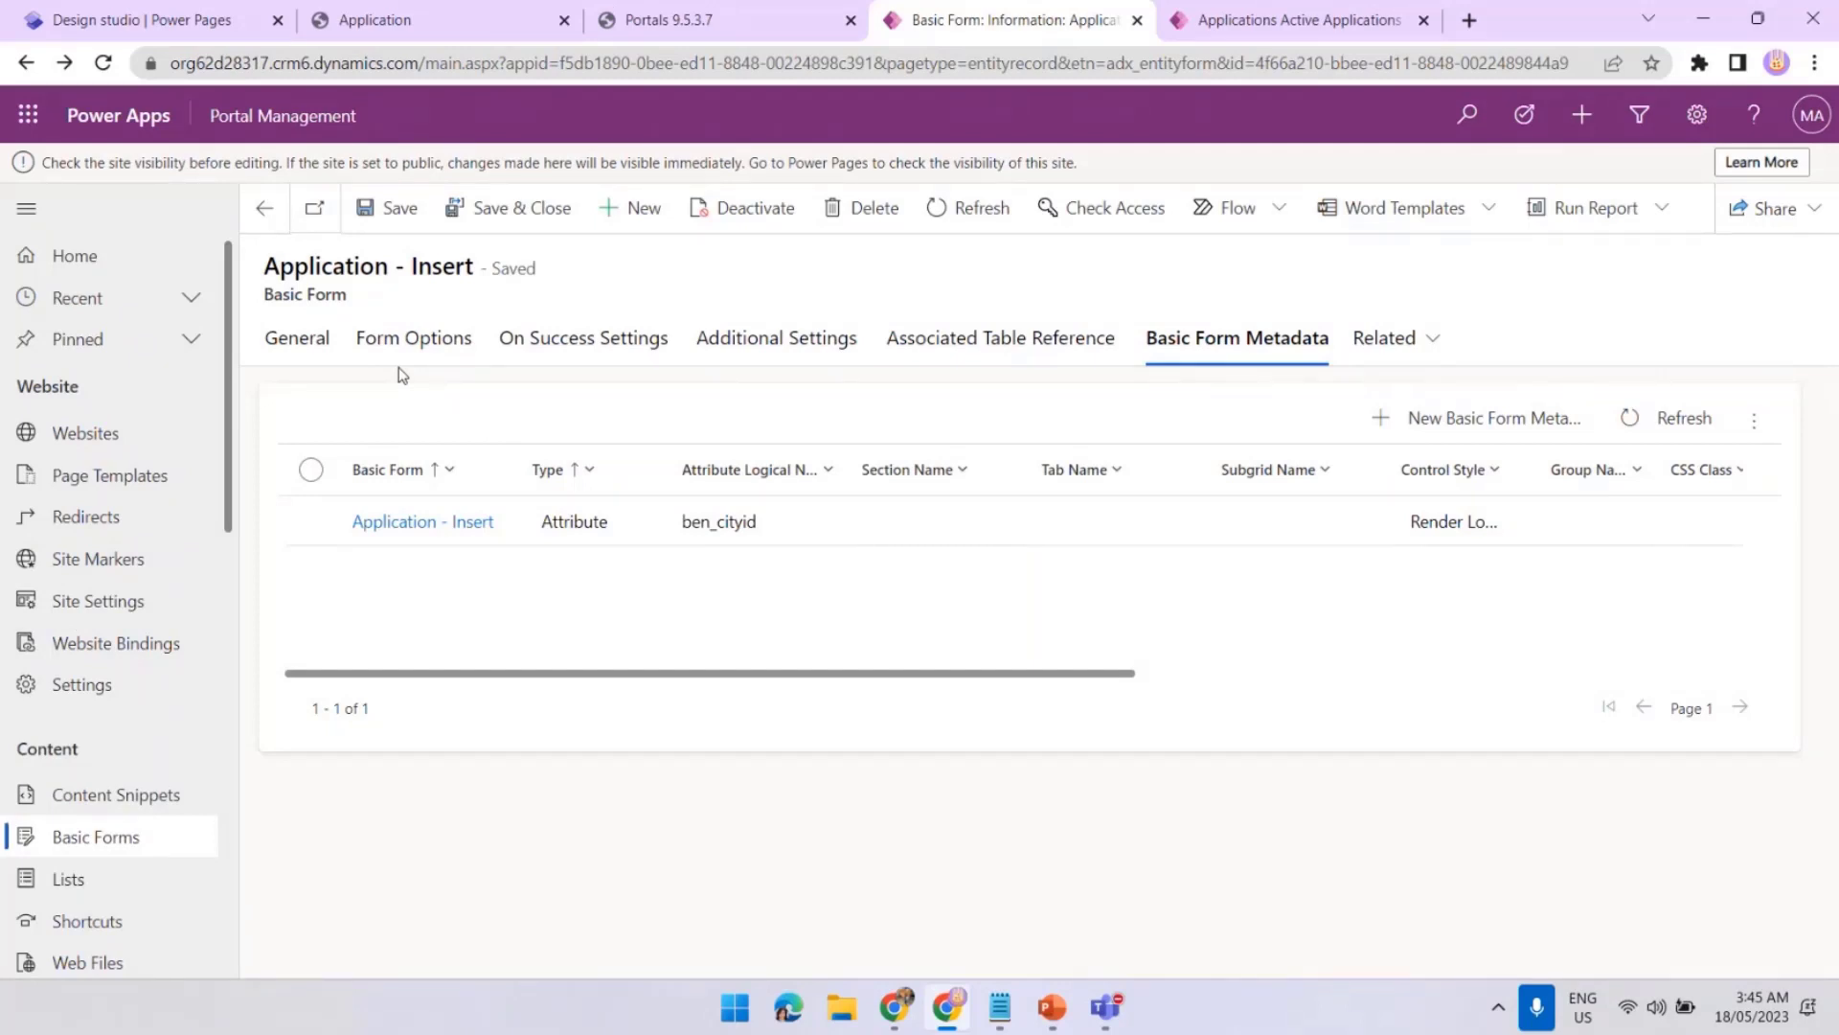
Start a new Attribute metadata entry for the Email address field
left_click(1500, 432)
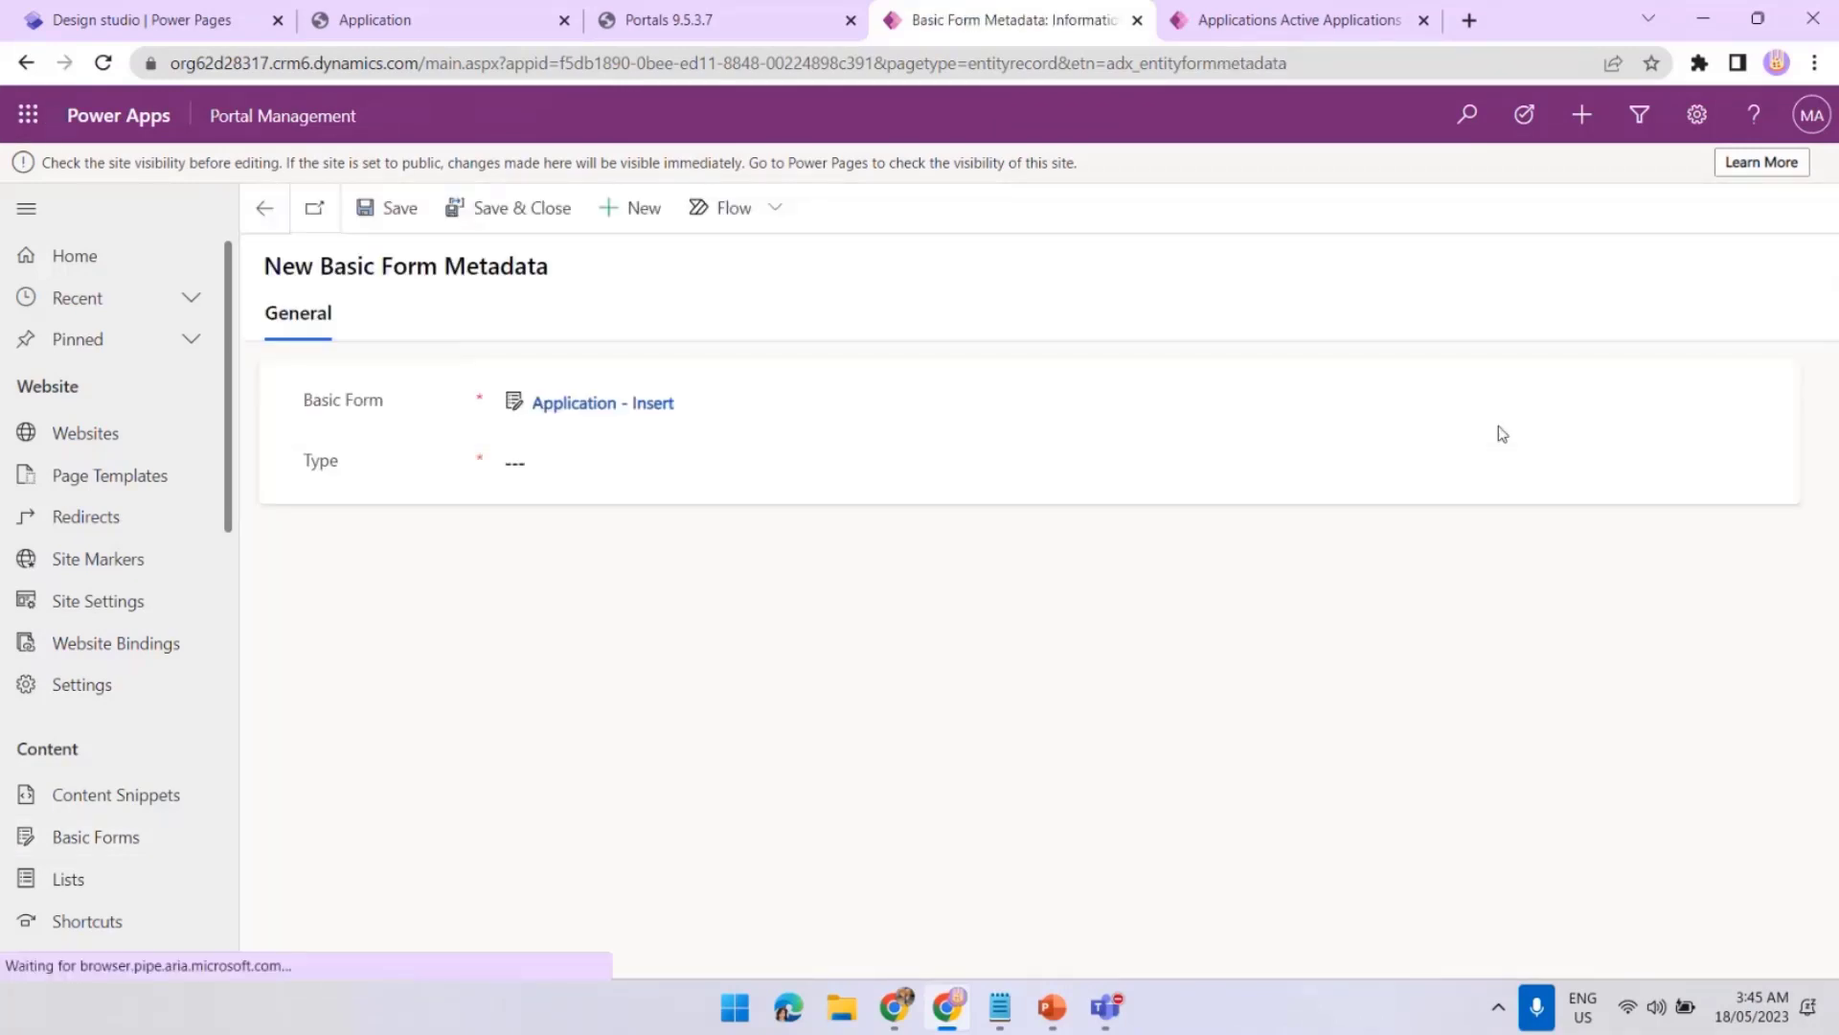
left_click(801, 462)
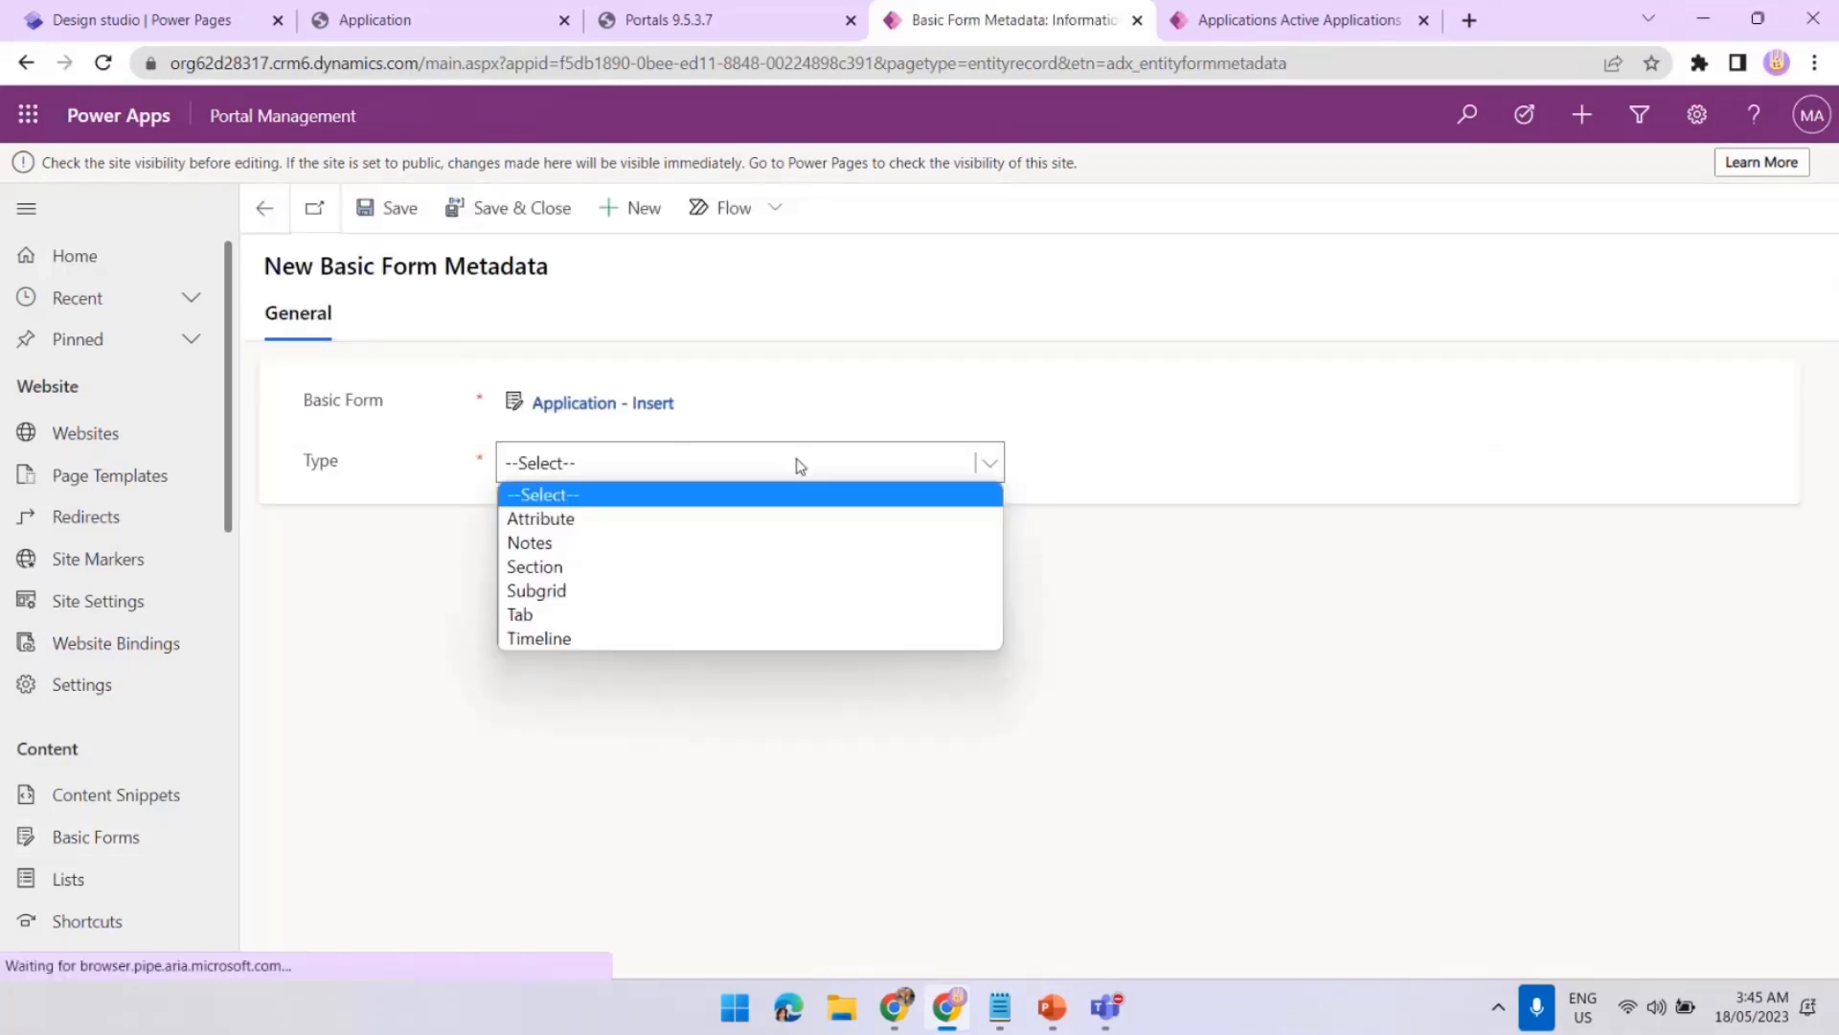
left_click(696, 527)
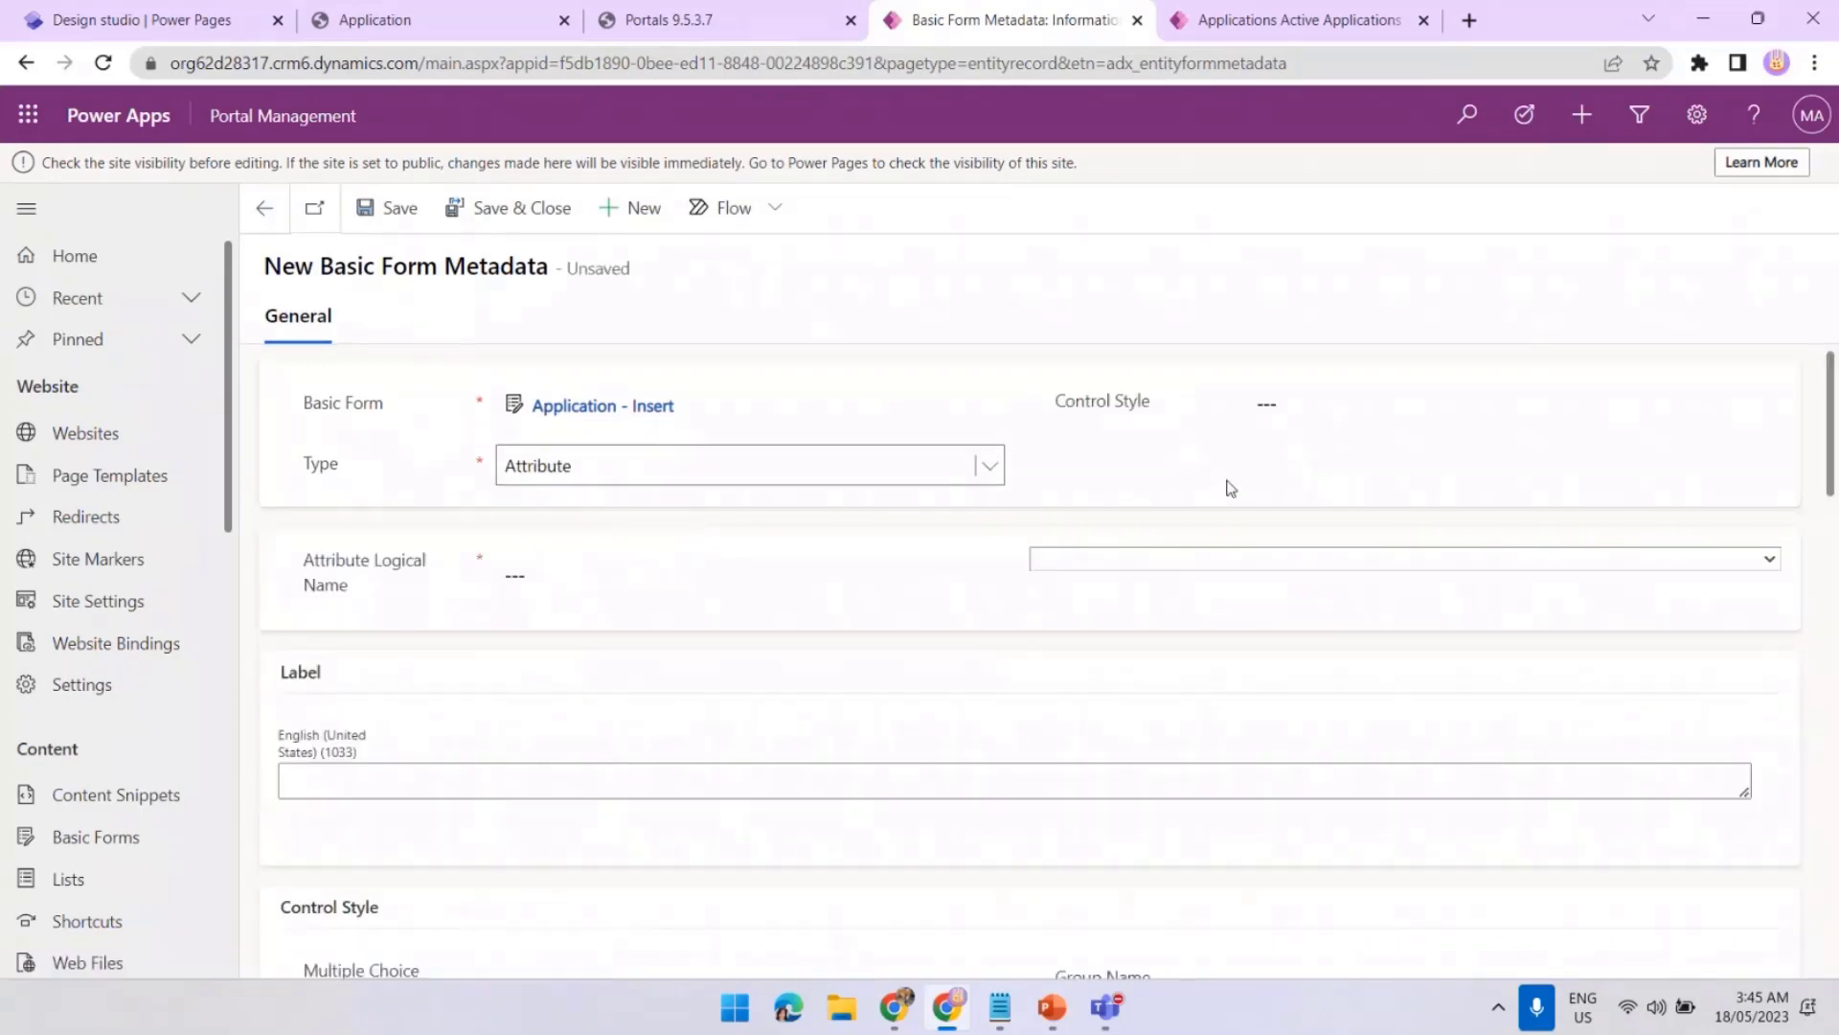
left_click(1204, 565)
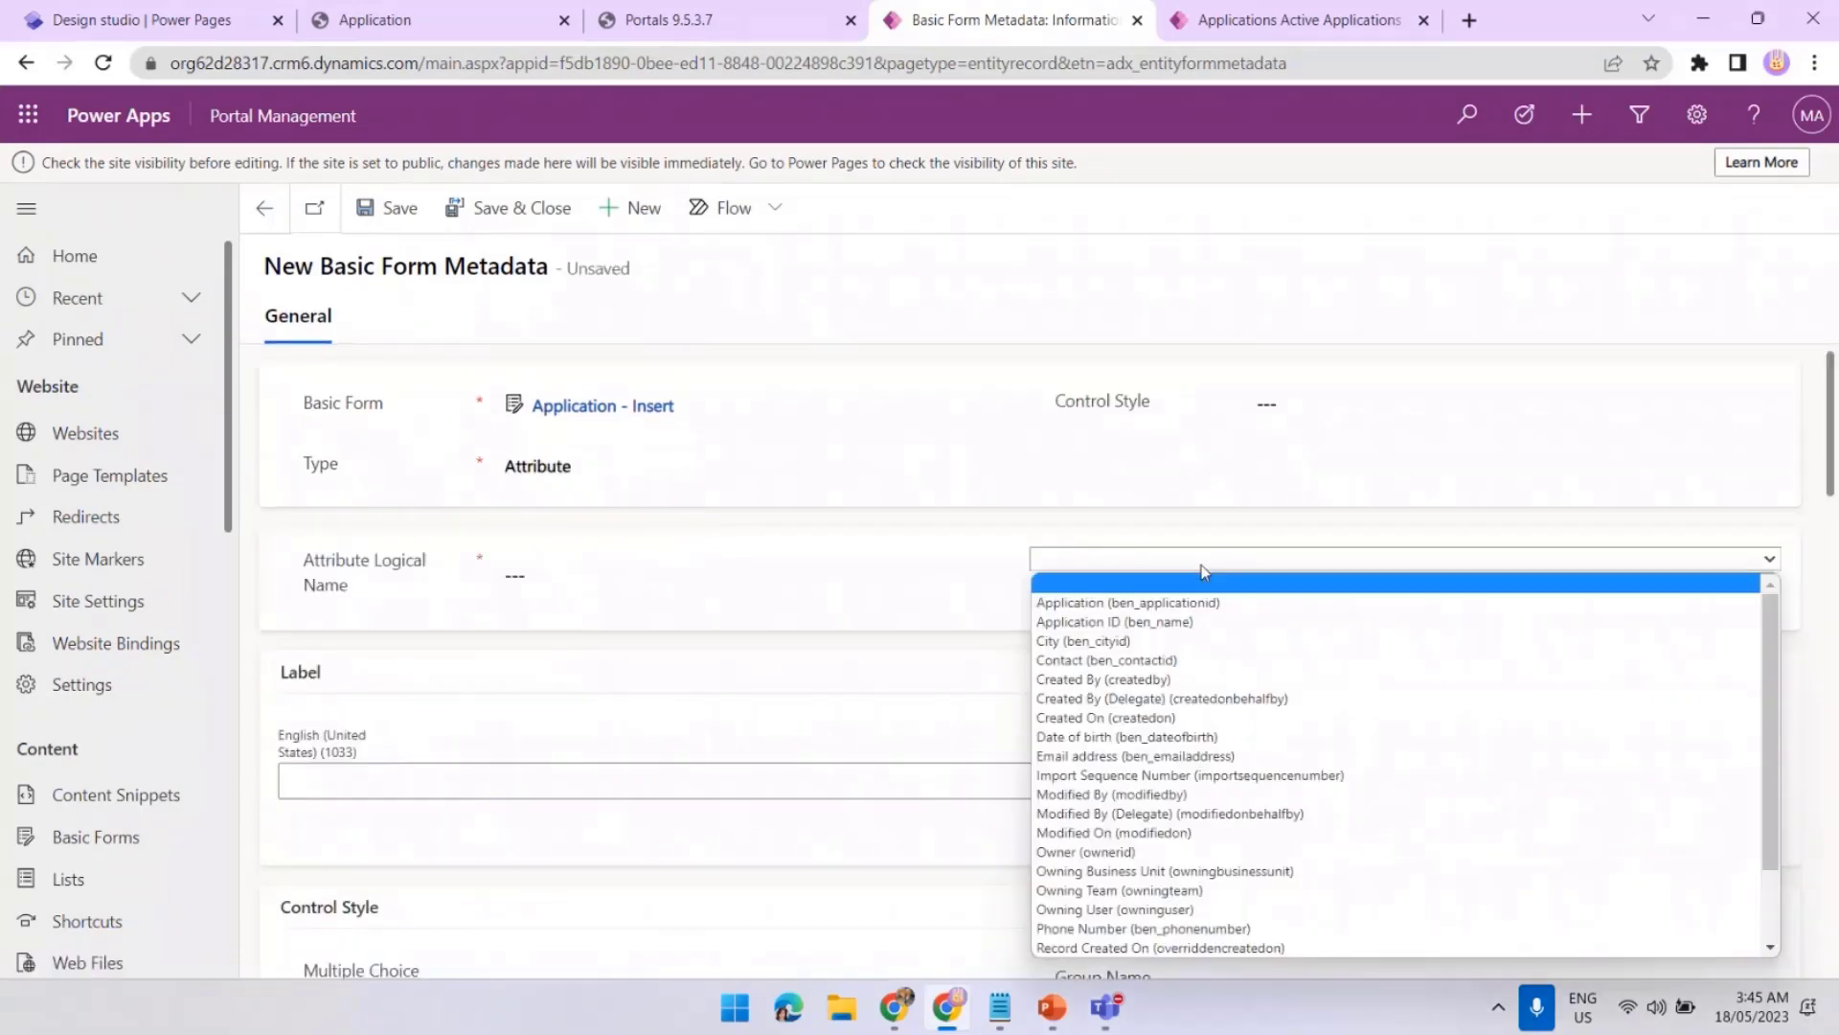
left_click(1161, 756)
left_click_drag(1828, 421, 1823, 636)
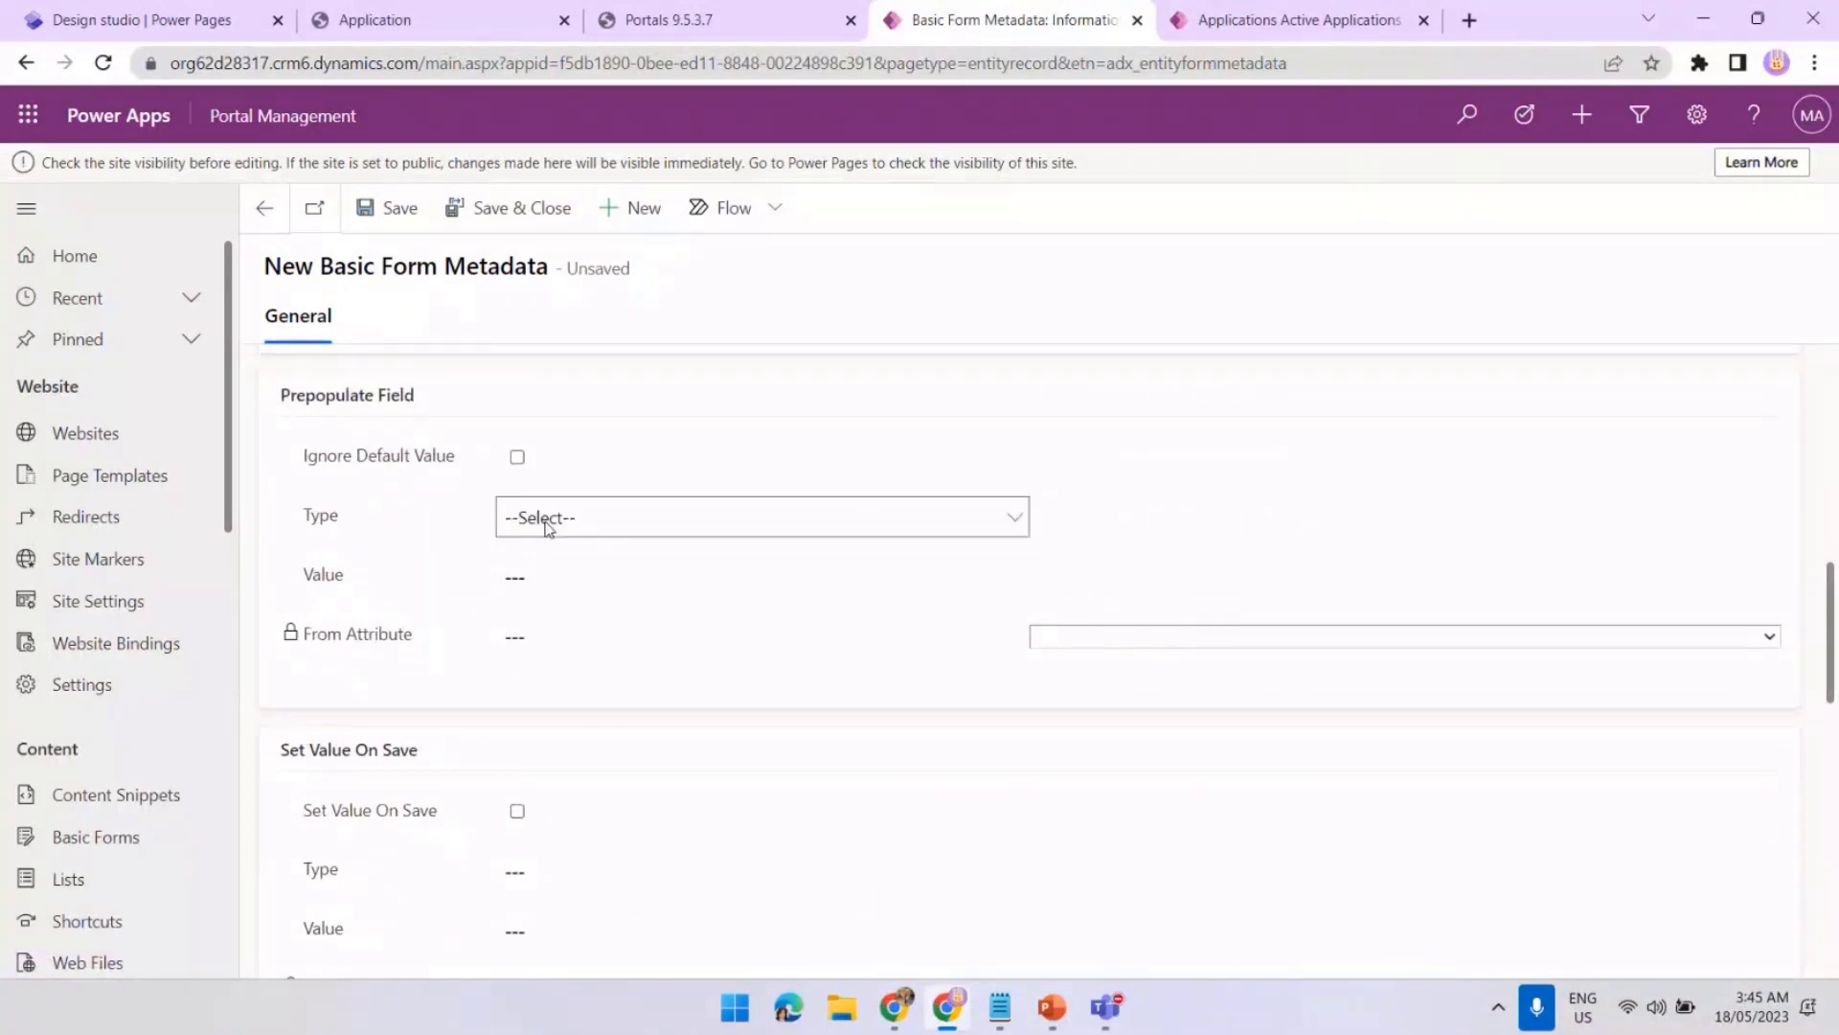
Prepopulate it from Current Portal User's Email (emailaddress1) and save the record
left_click(546, 522)
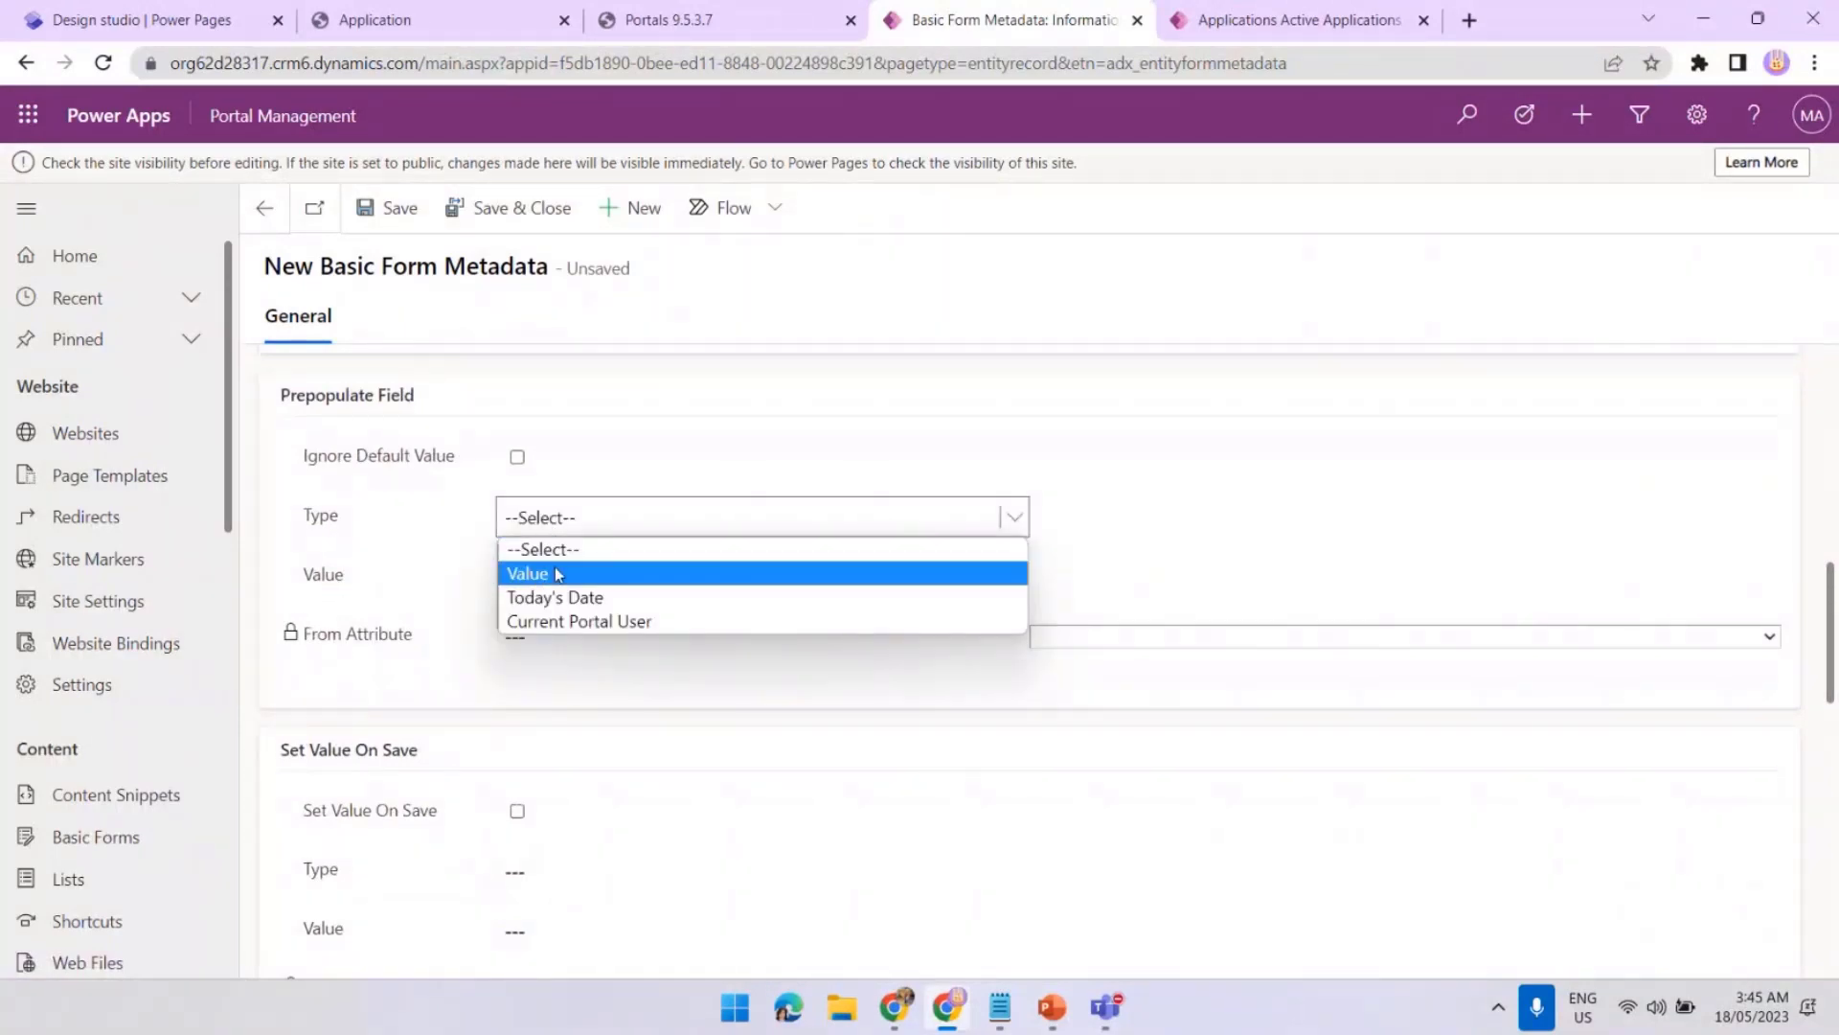
left_click(613, 622)
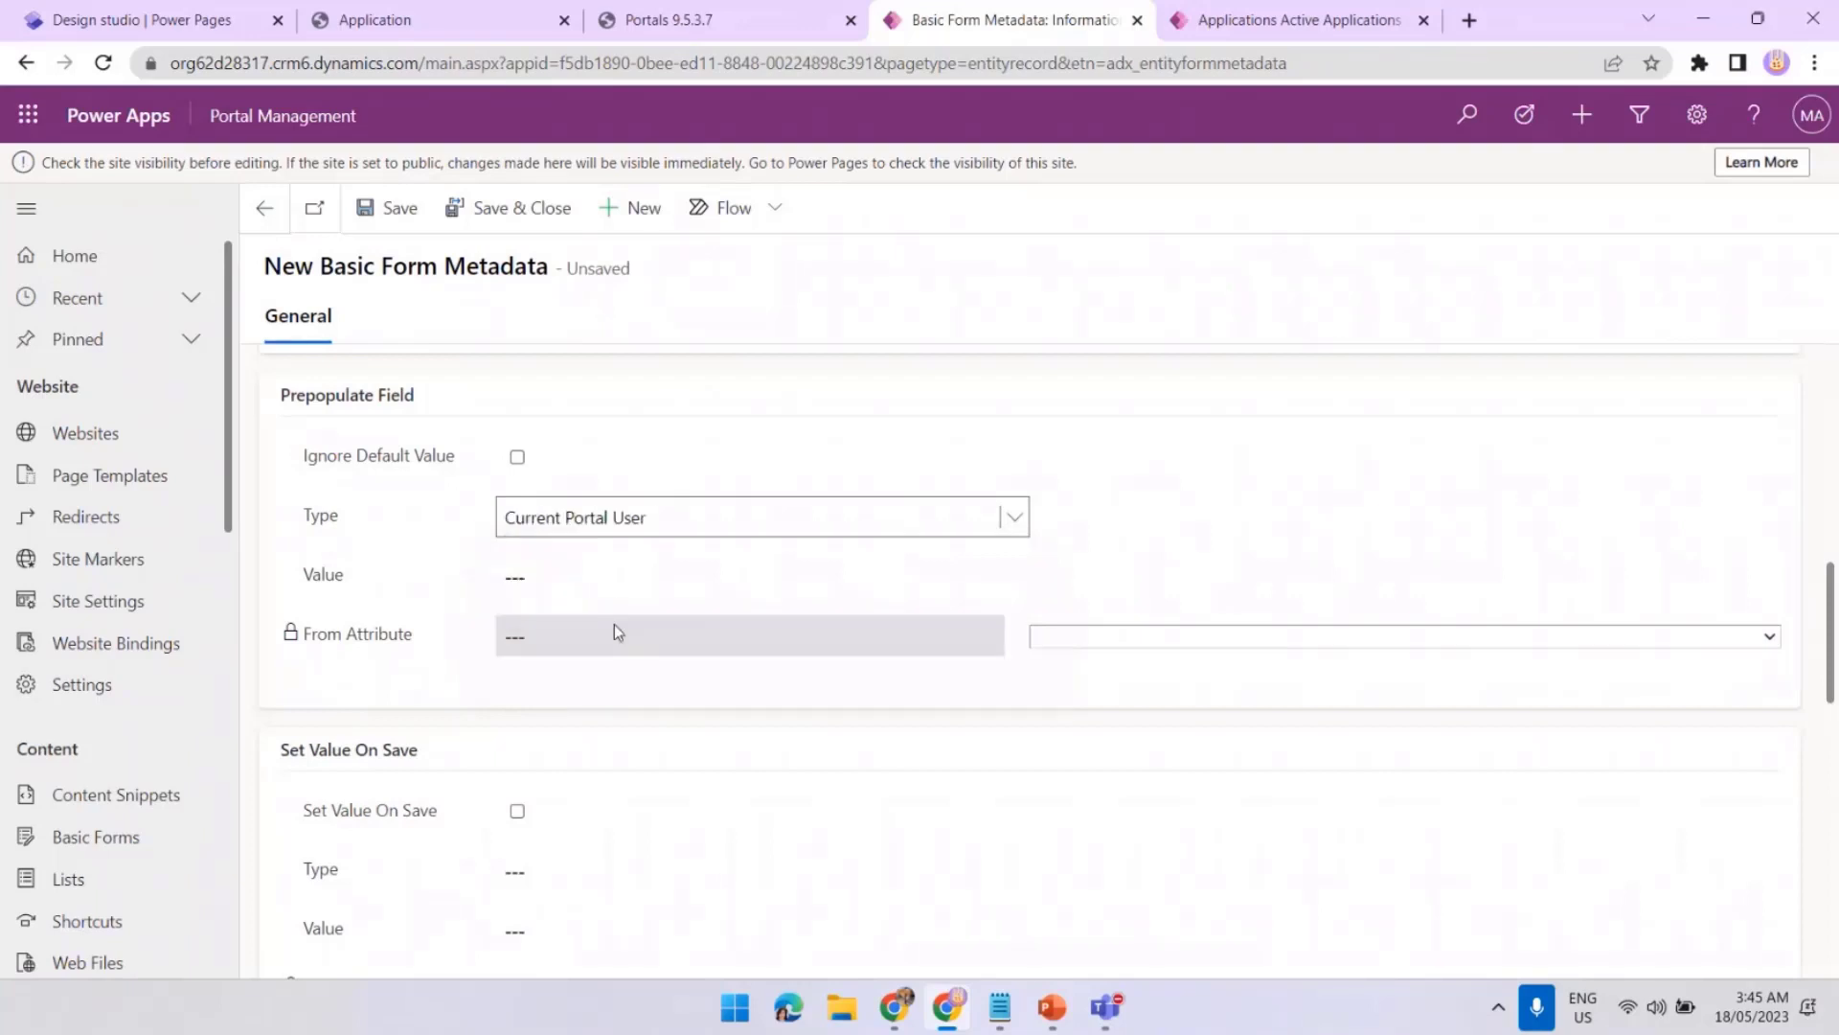
left_click(1133, 640)
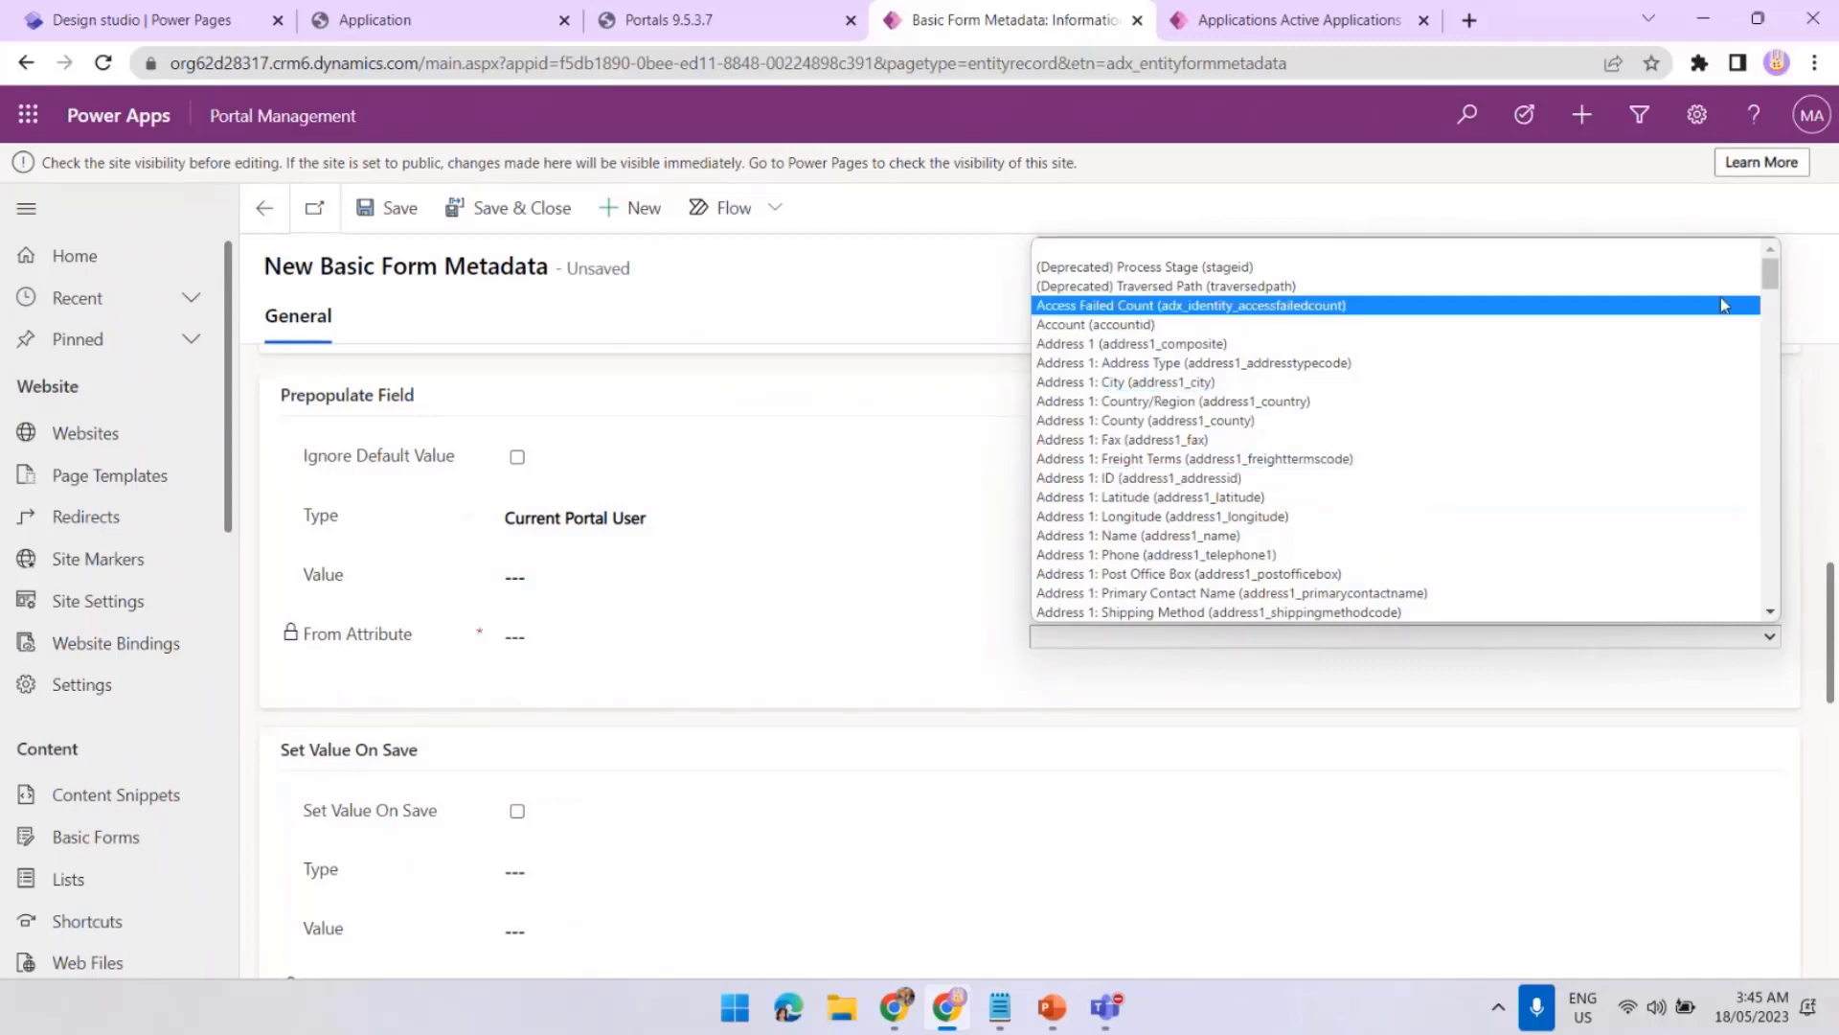
left_click_drag(1770, 278, 1765, 443)
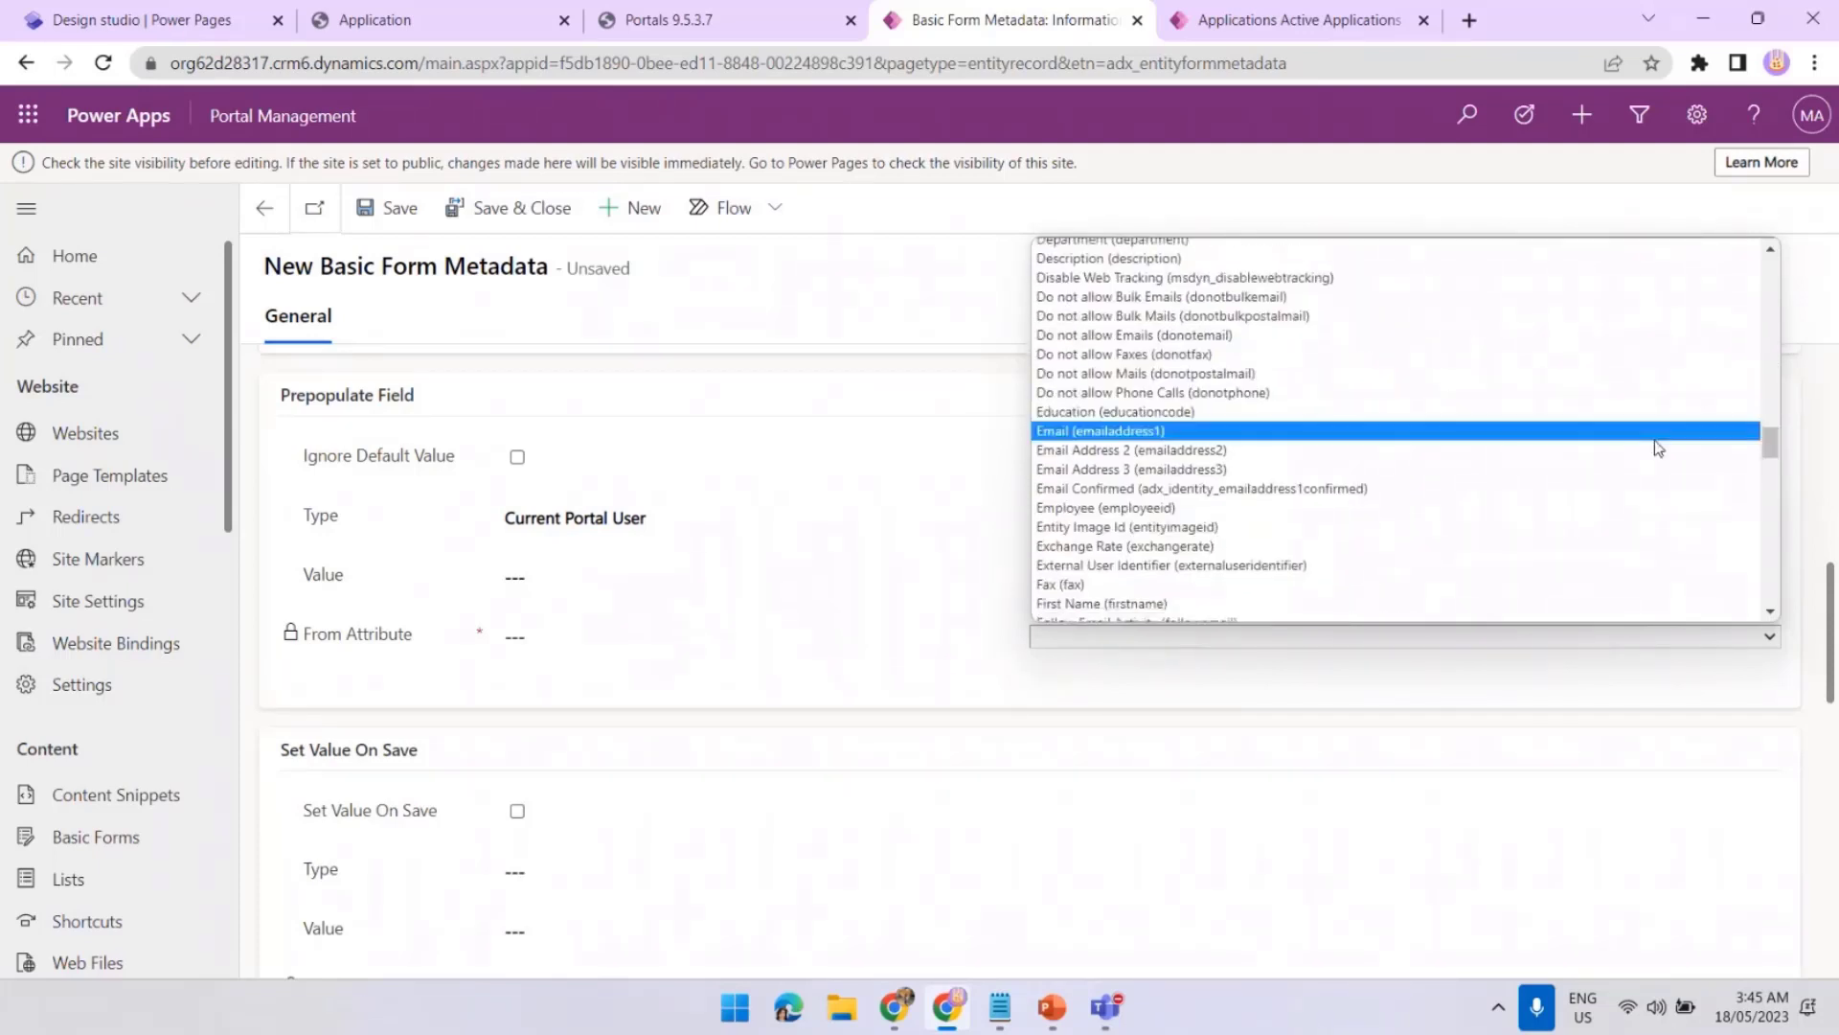
left_click(1150, 440)
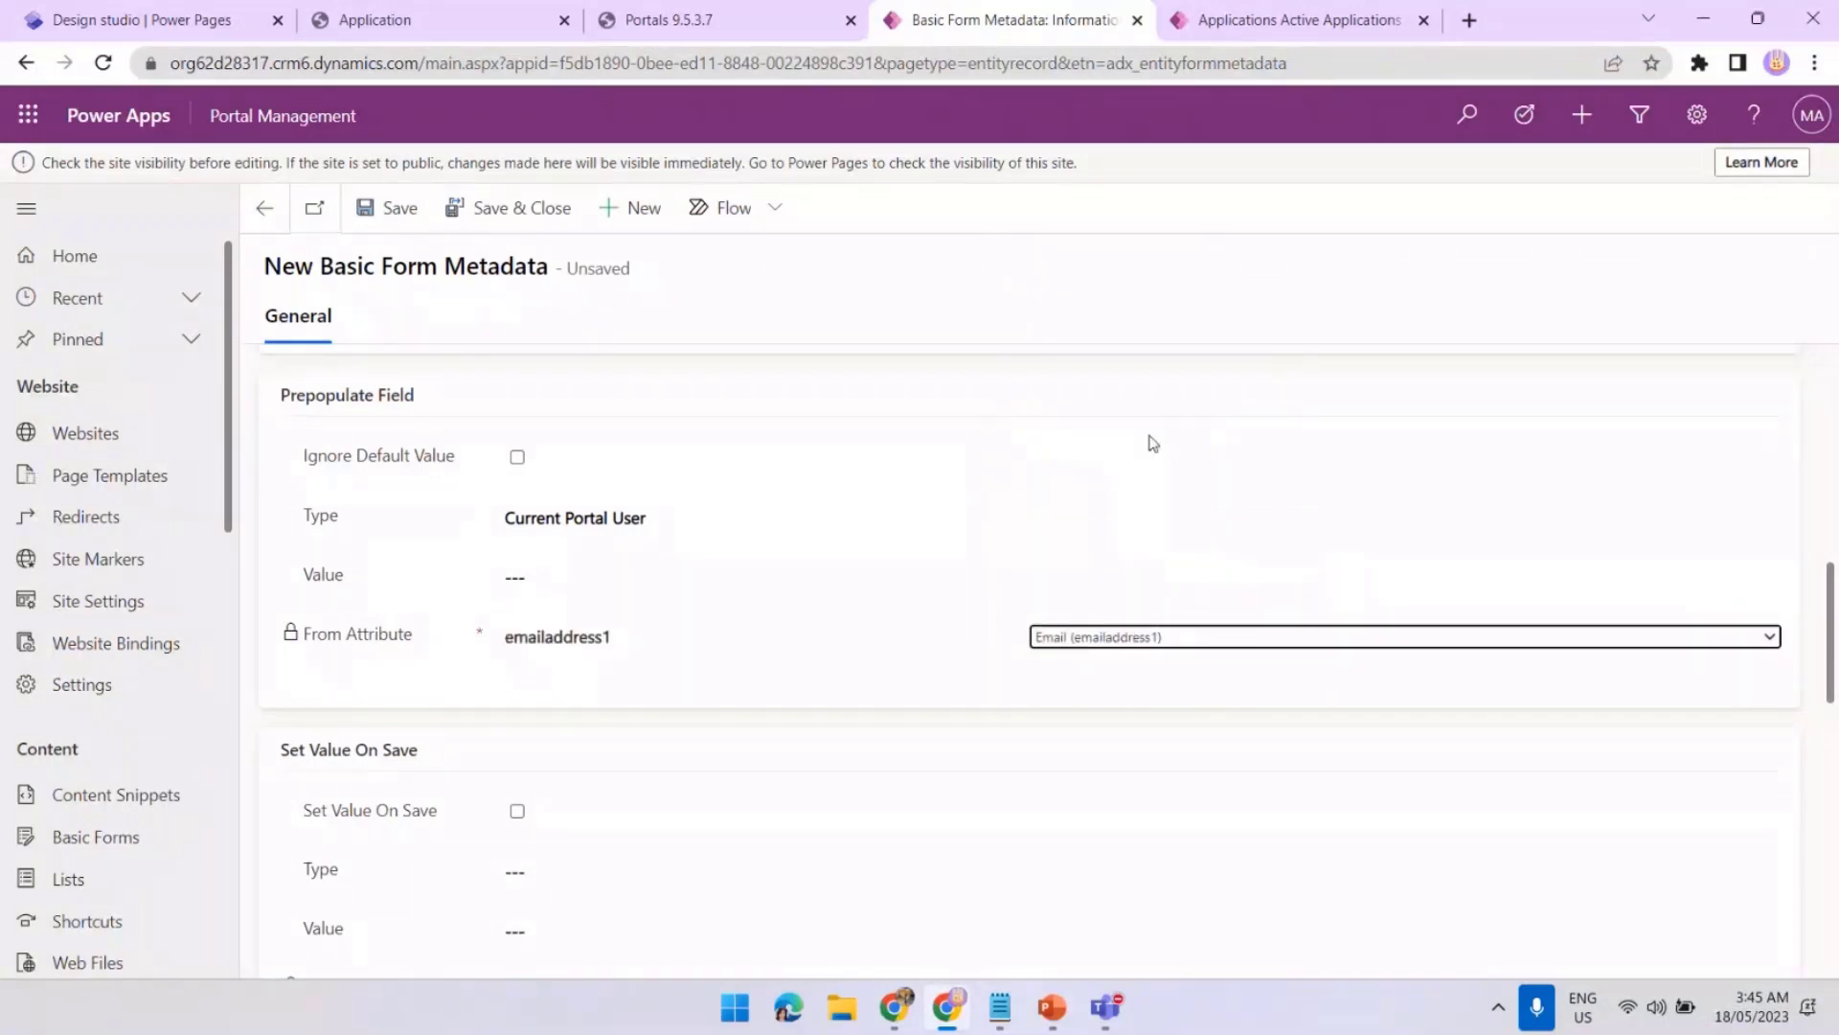
left_click(481, 222)
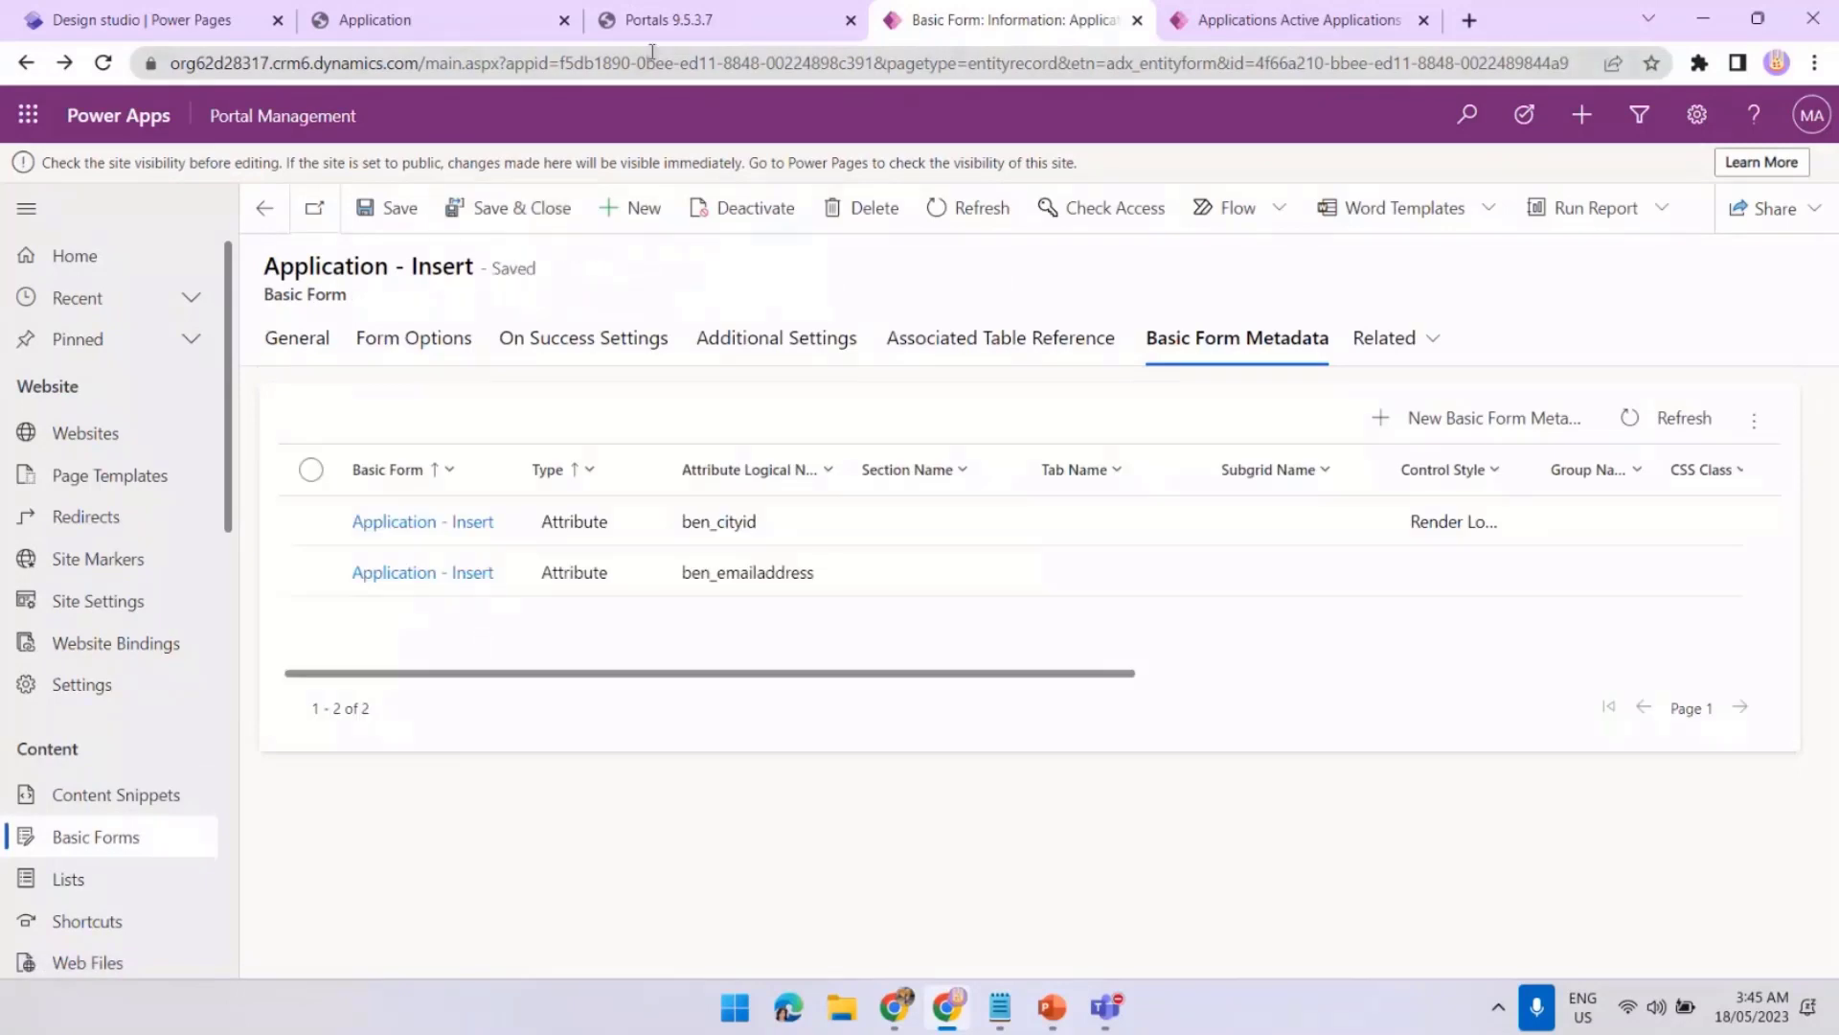
Clear the portal cache, reload the Application page and open the Create form with prefilled email
left_click(659, 23)
left_click(306, 563)
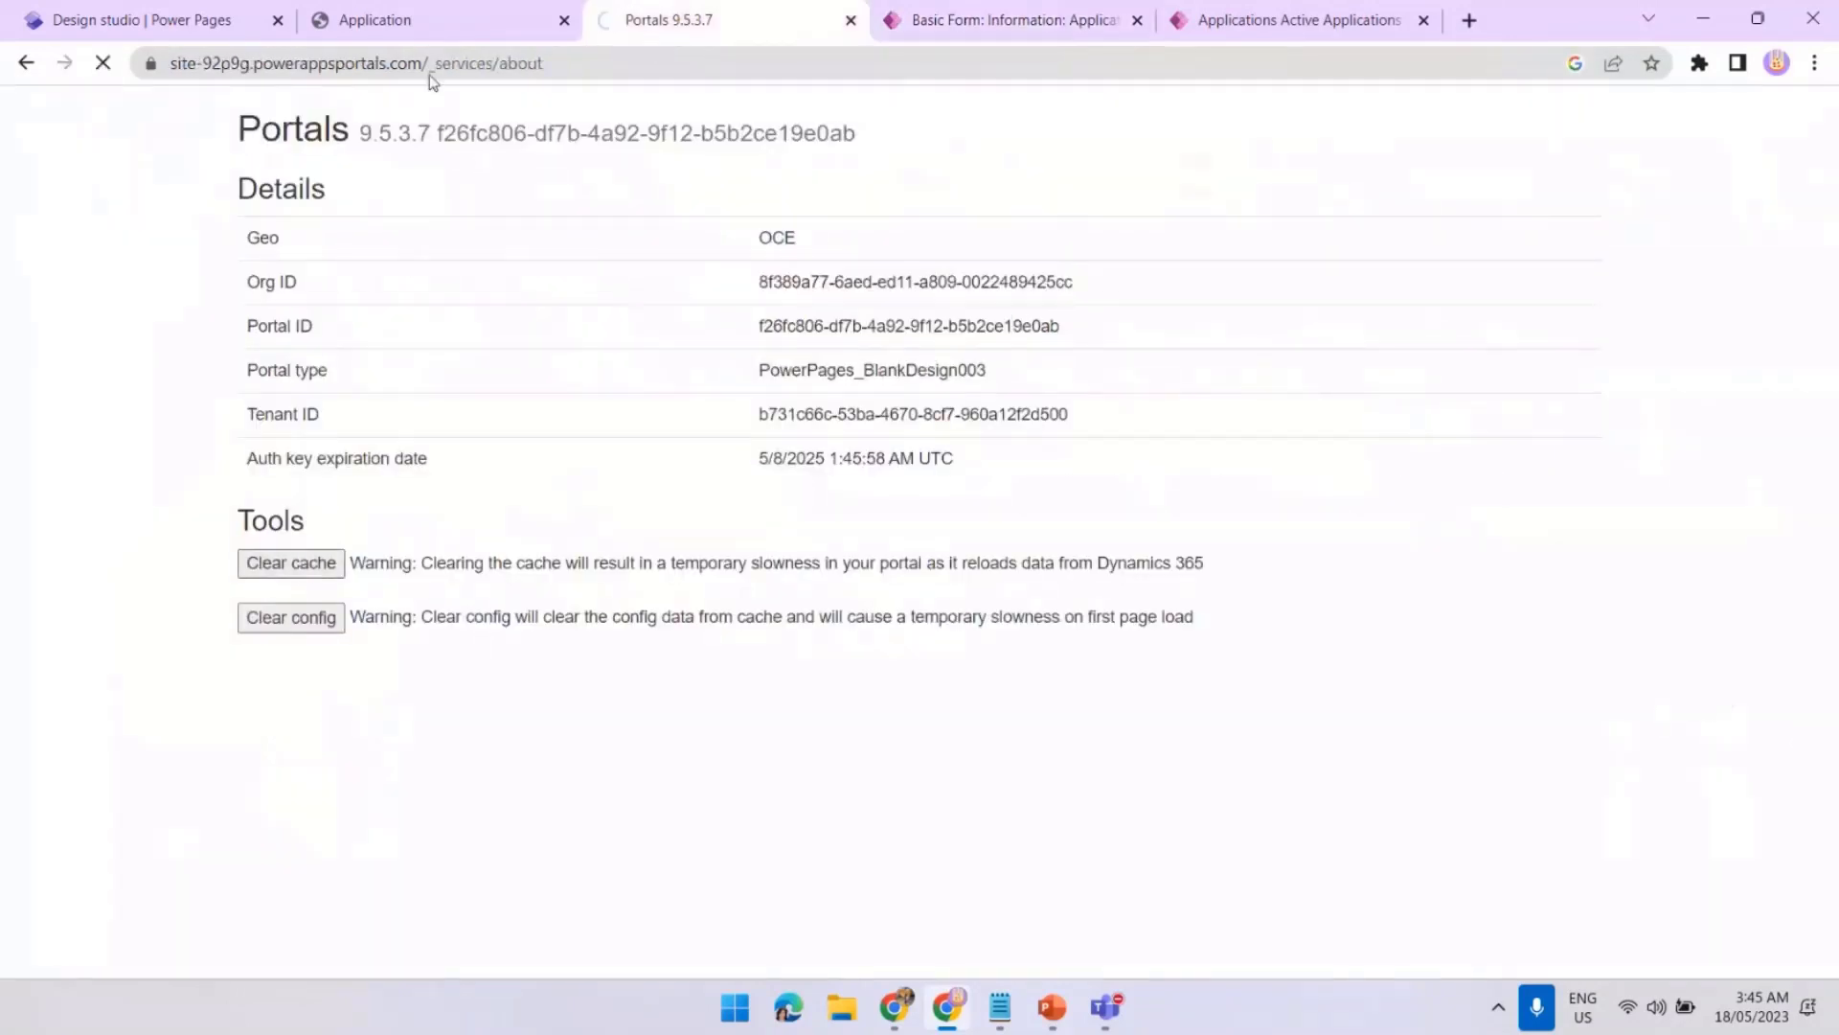
left_click(437, 32)
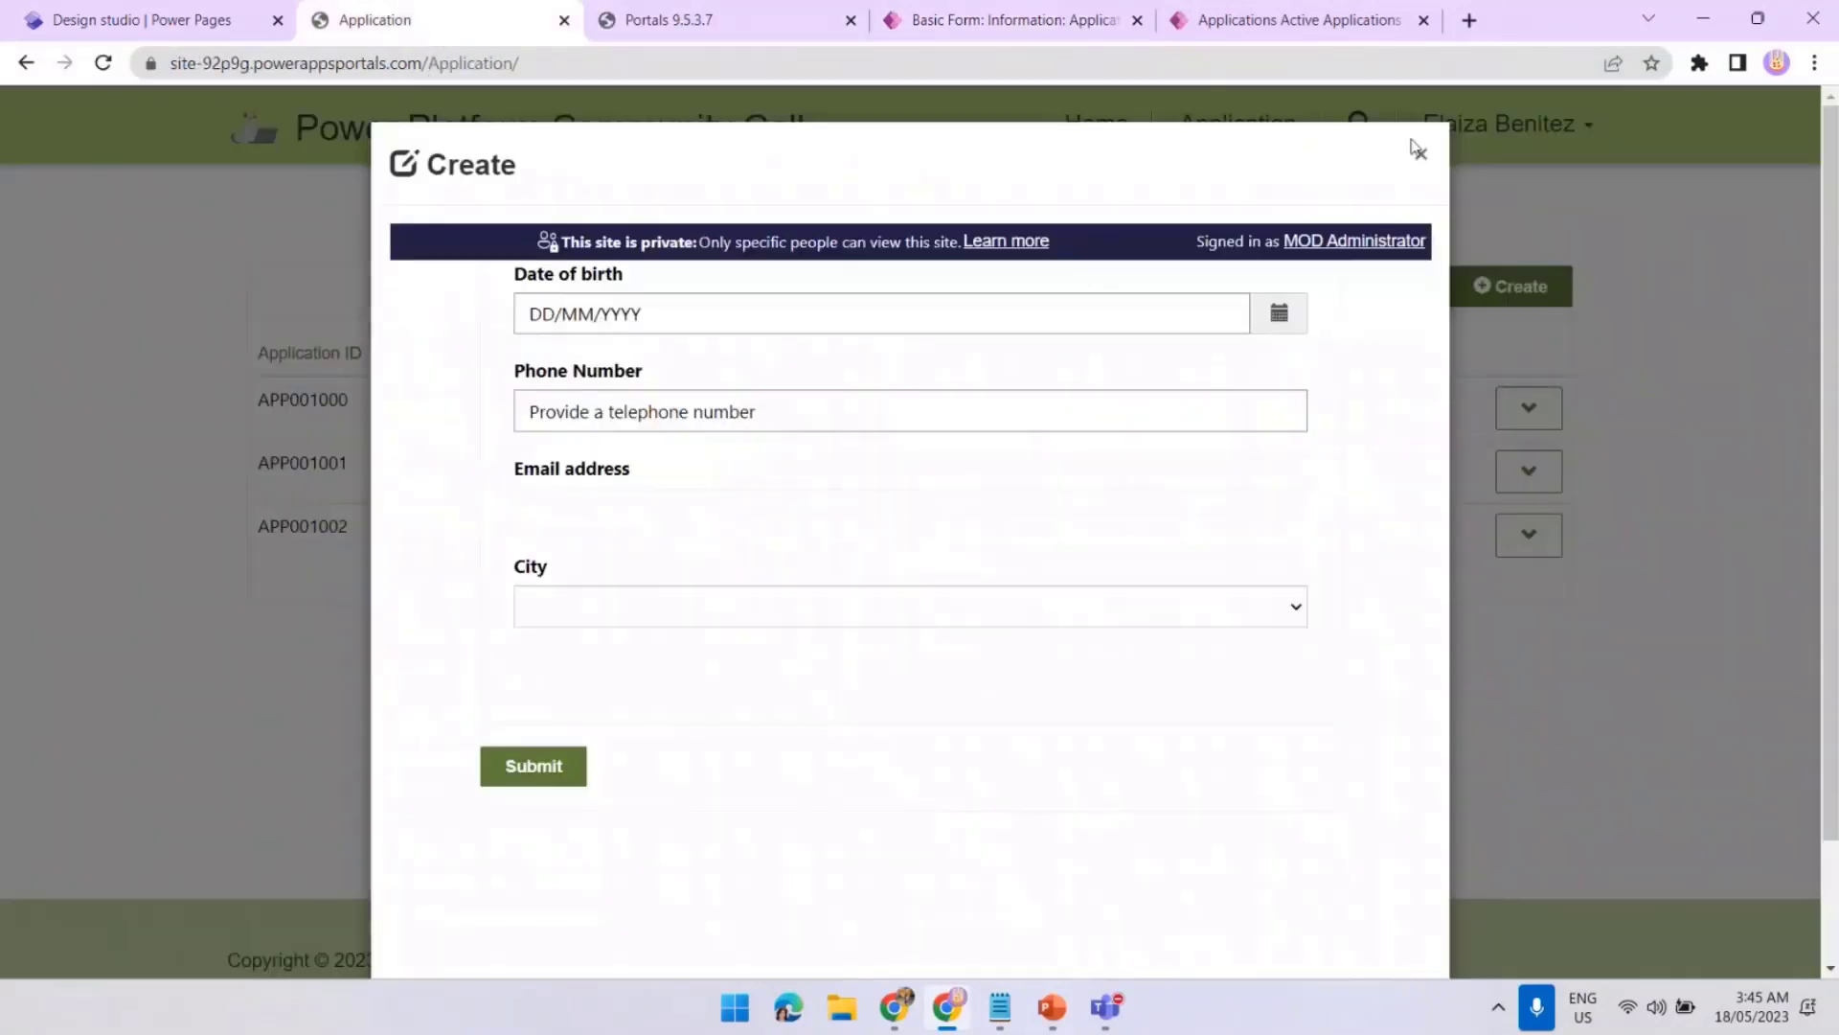
left_click(105, 65)
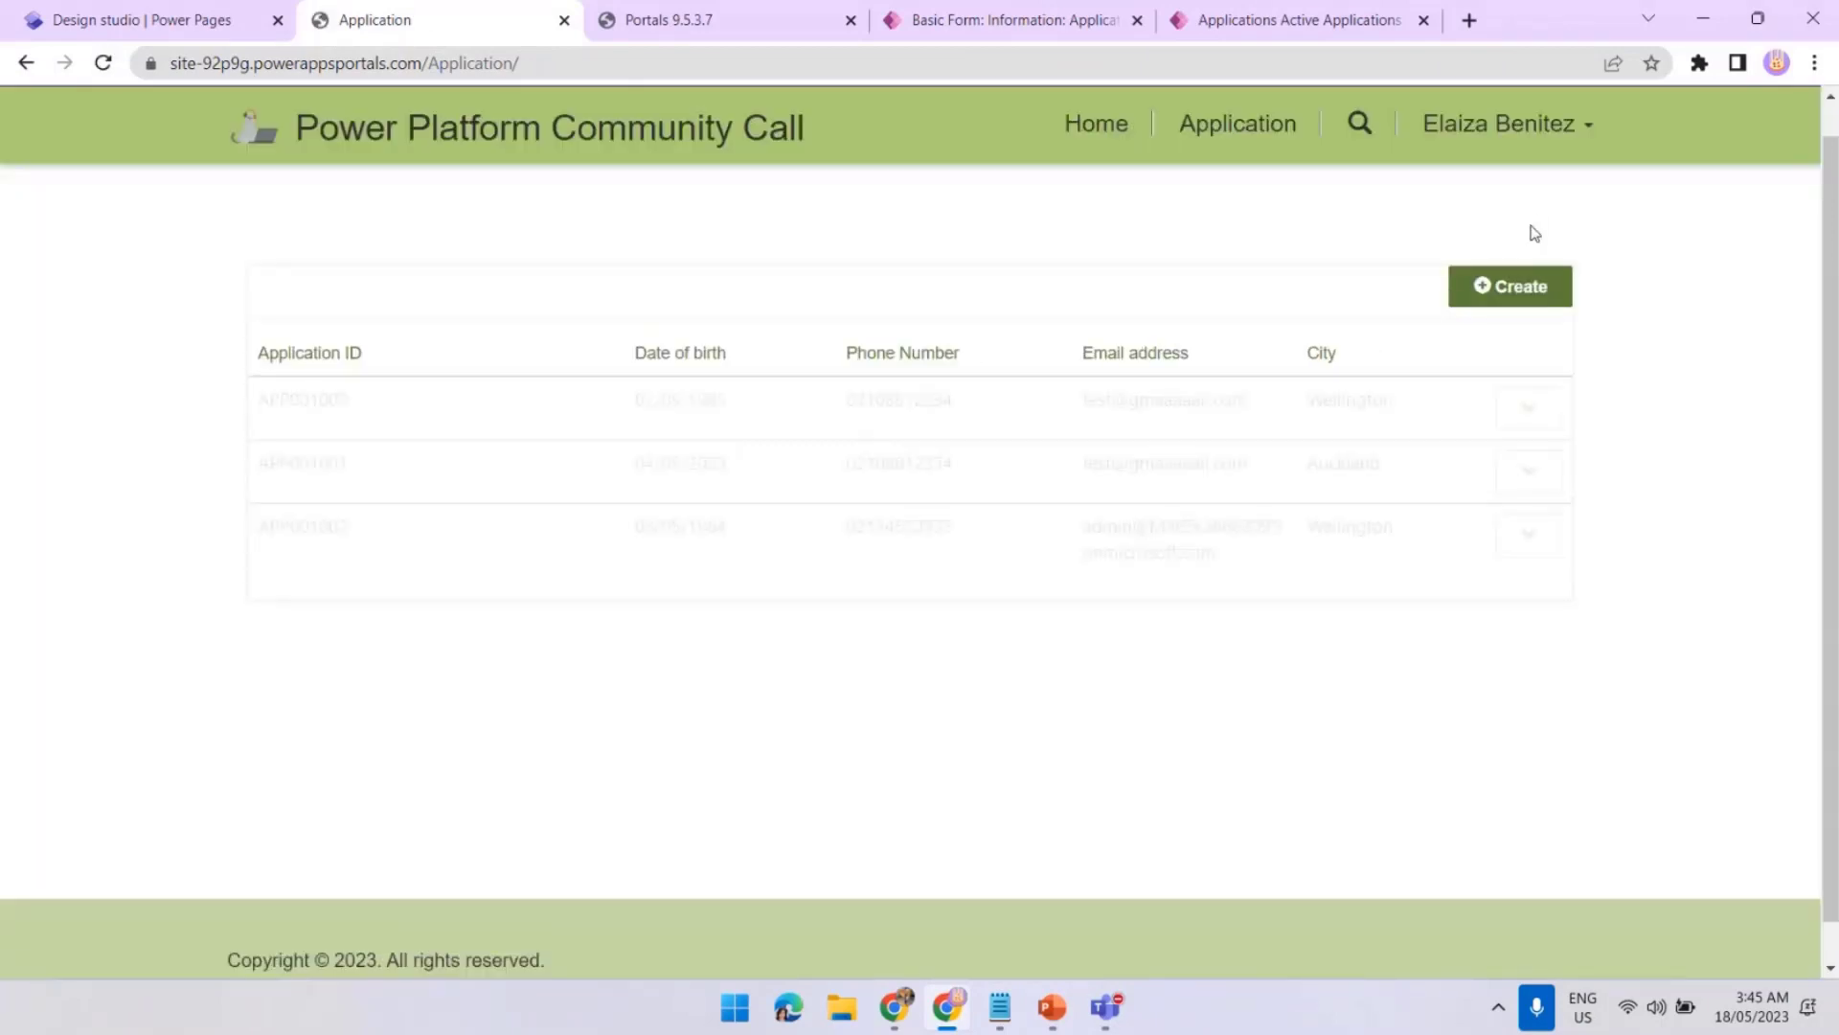
left_click(1510, 286)
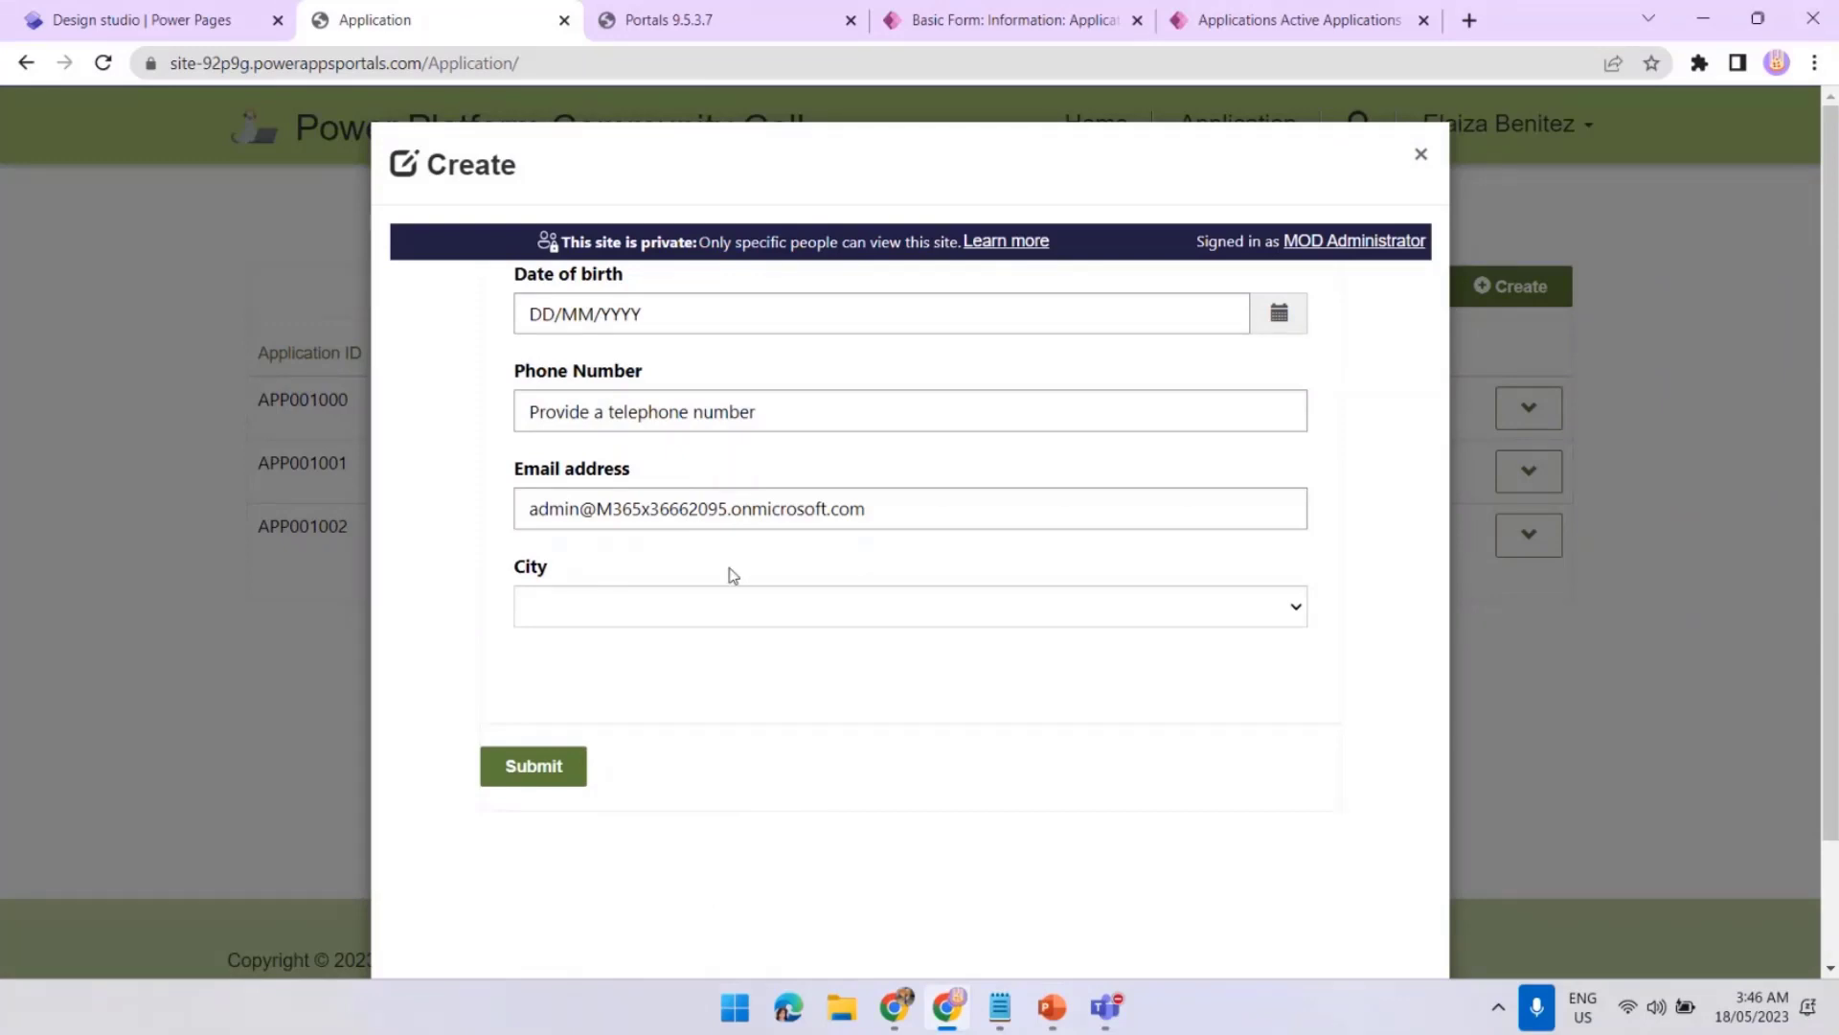
Submit the form, refresh Active Applications to see APP001003, then return to the Application - Insert form
left_click(534, 766)
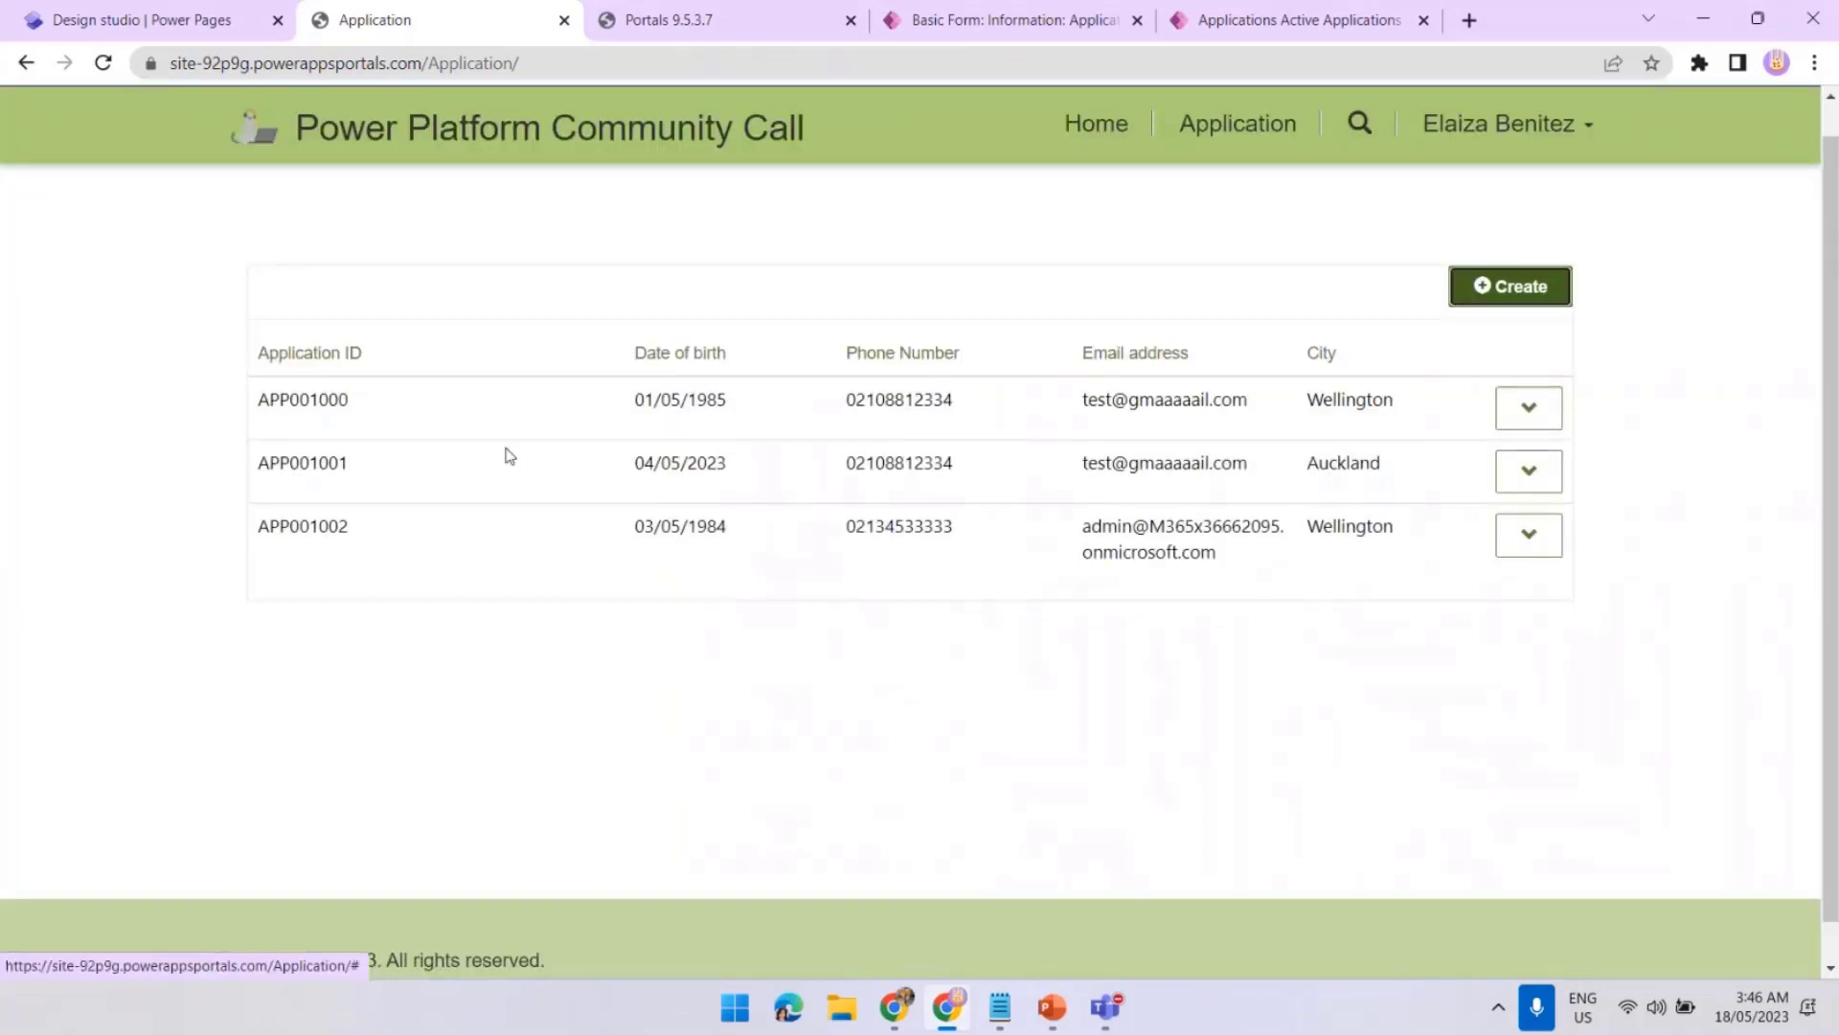
left_click(1265, 29)
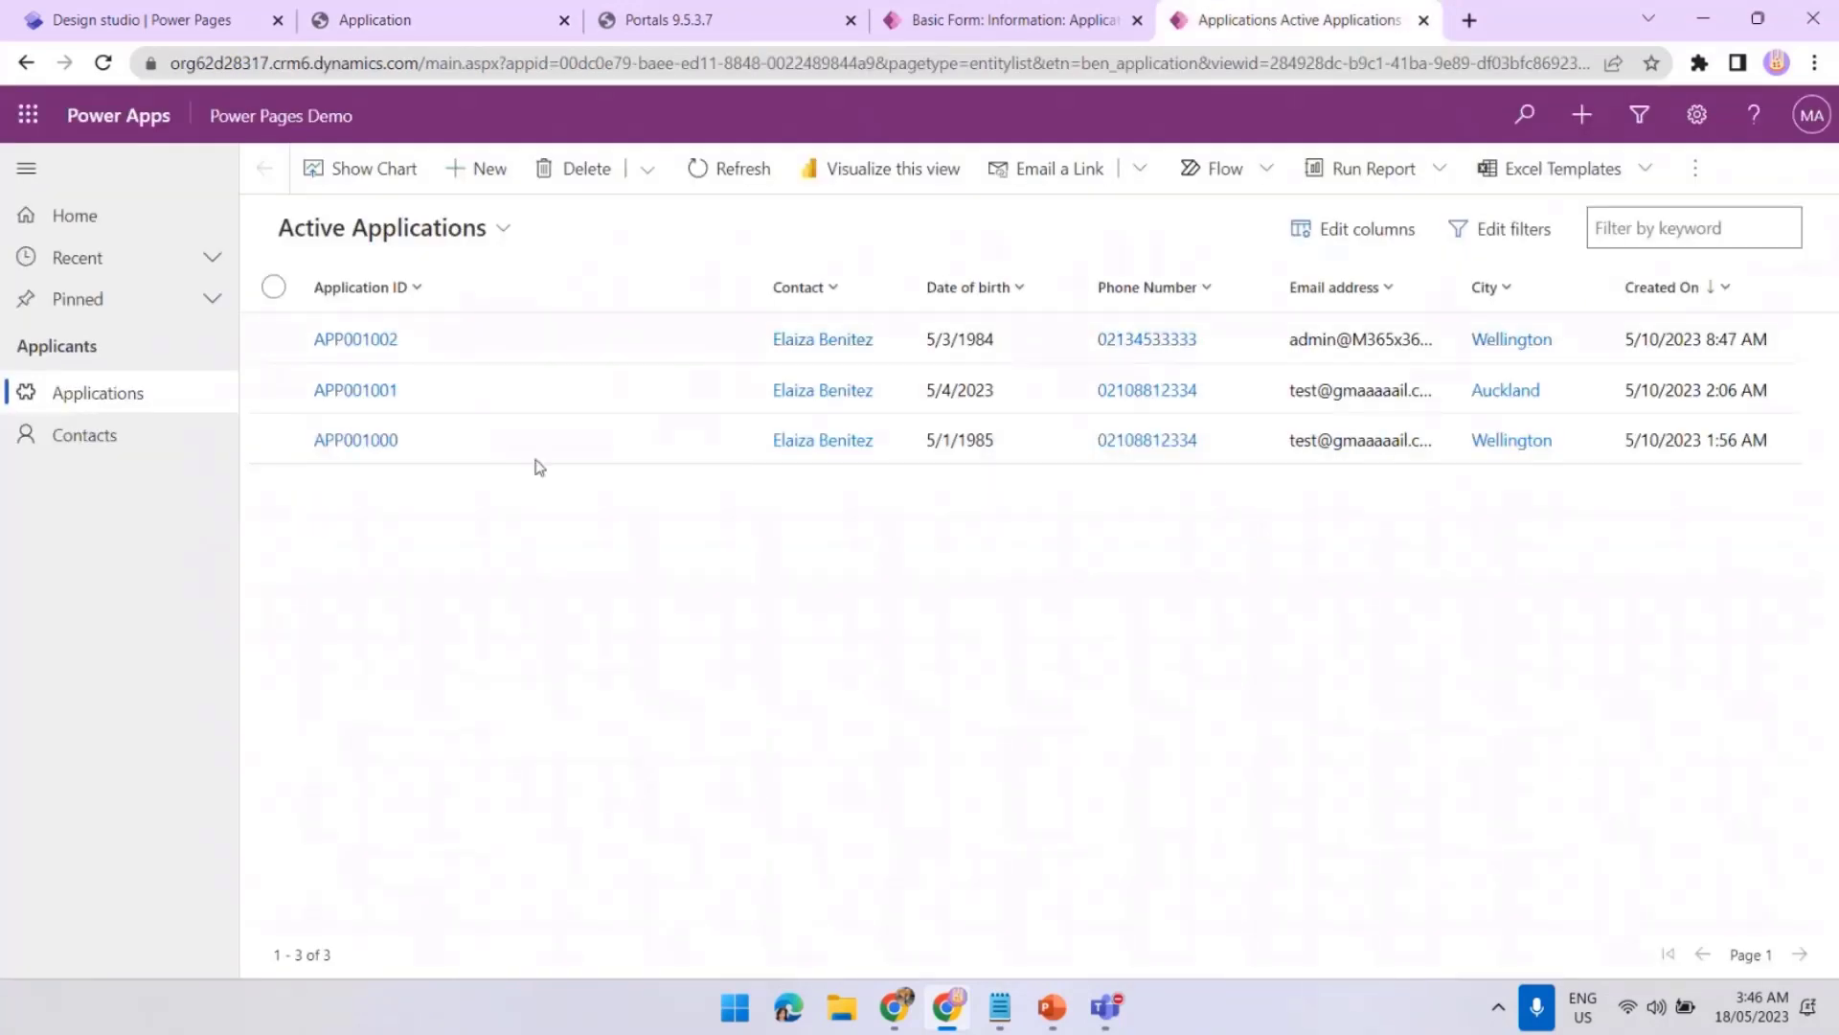
left_click(723, 169)
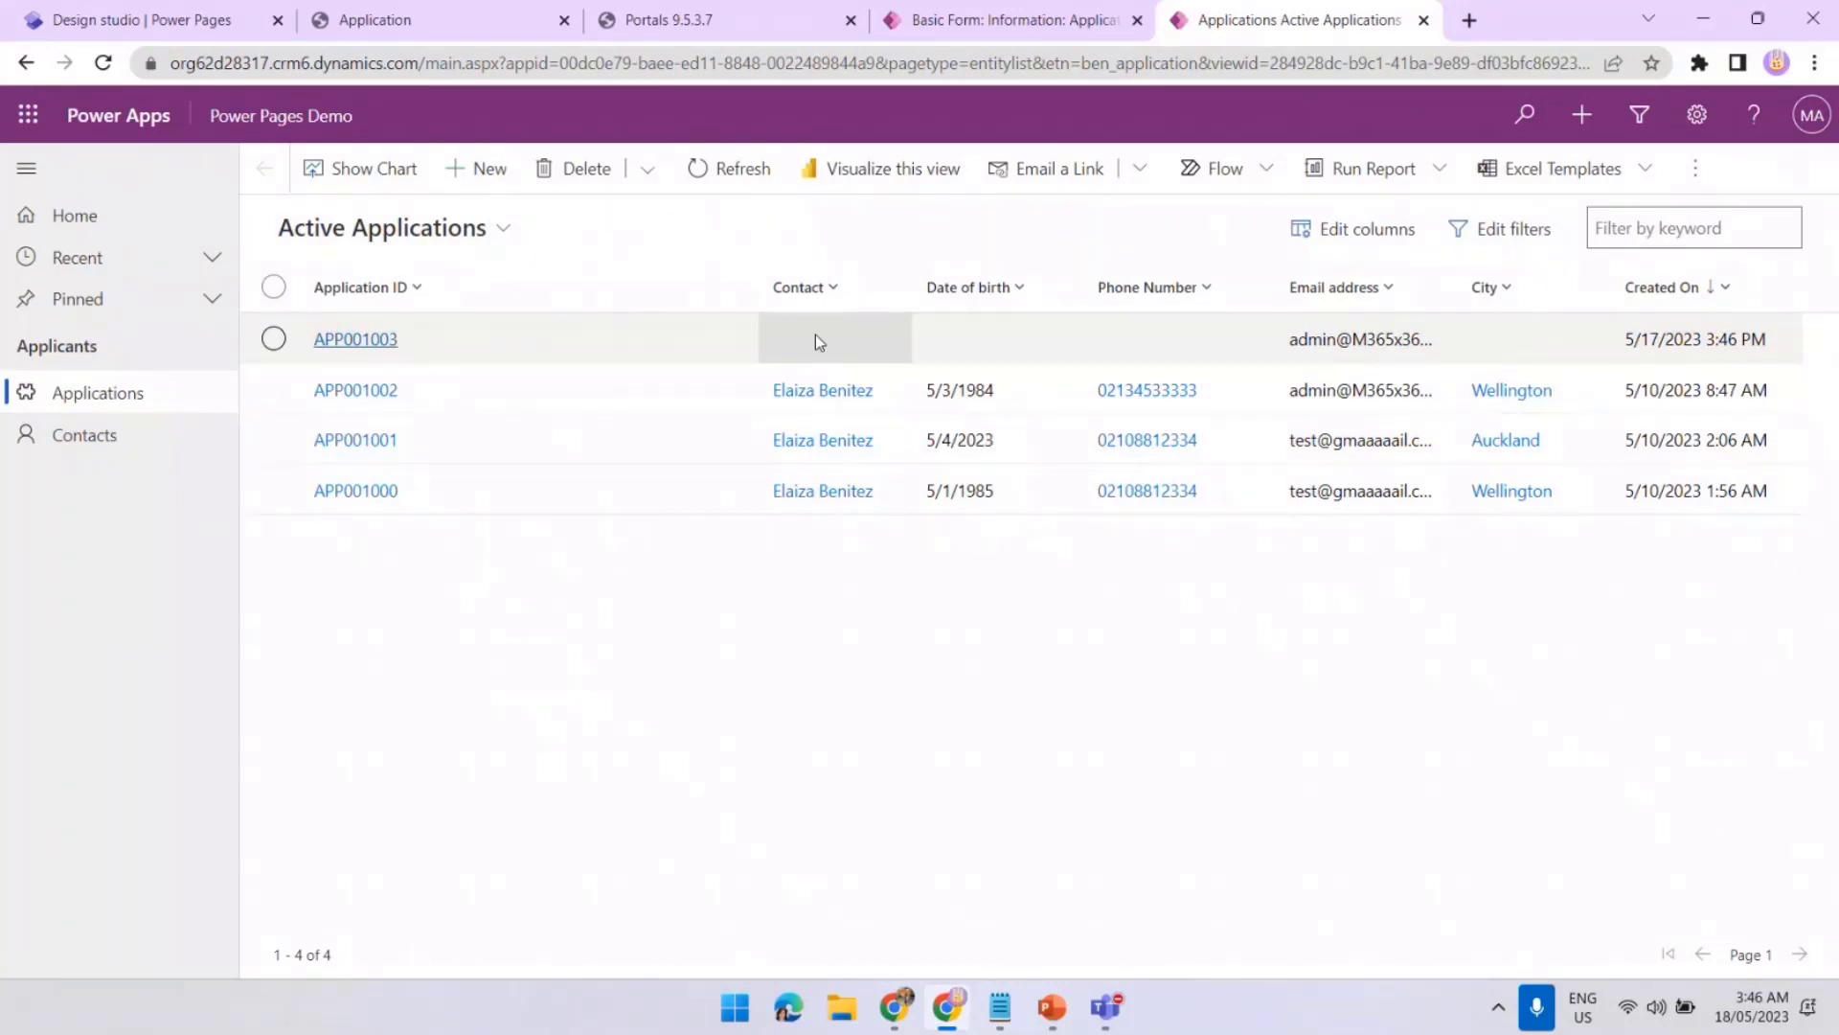
left_click(975, 23)
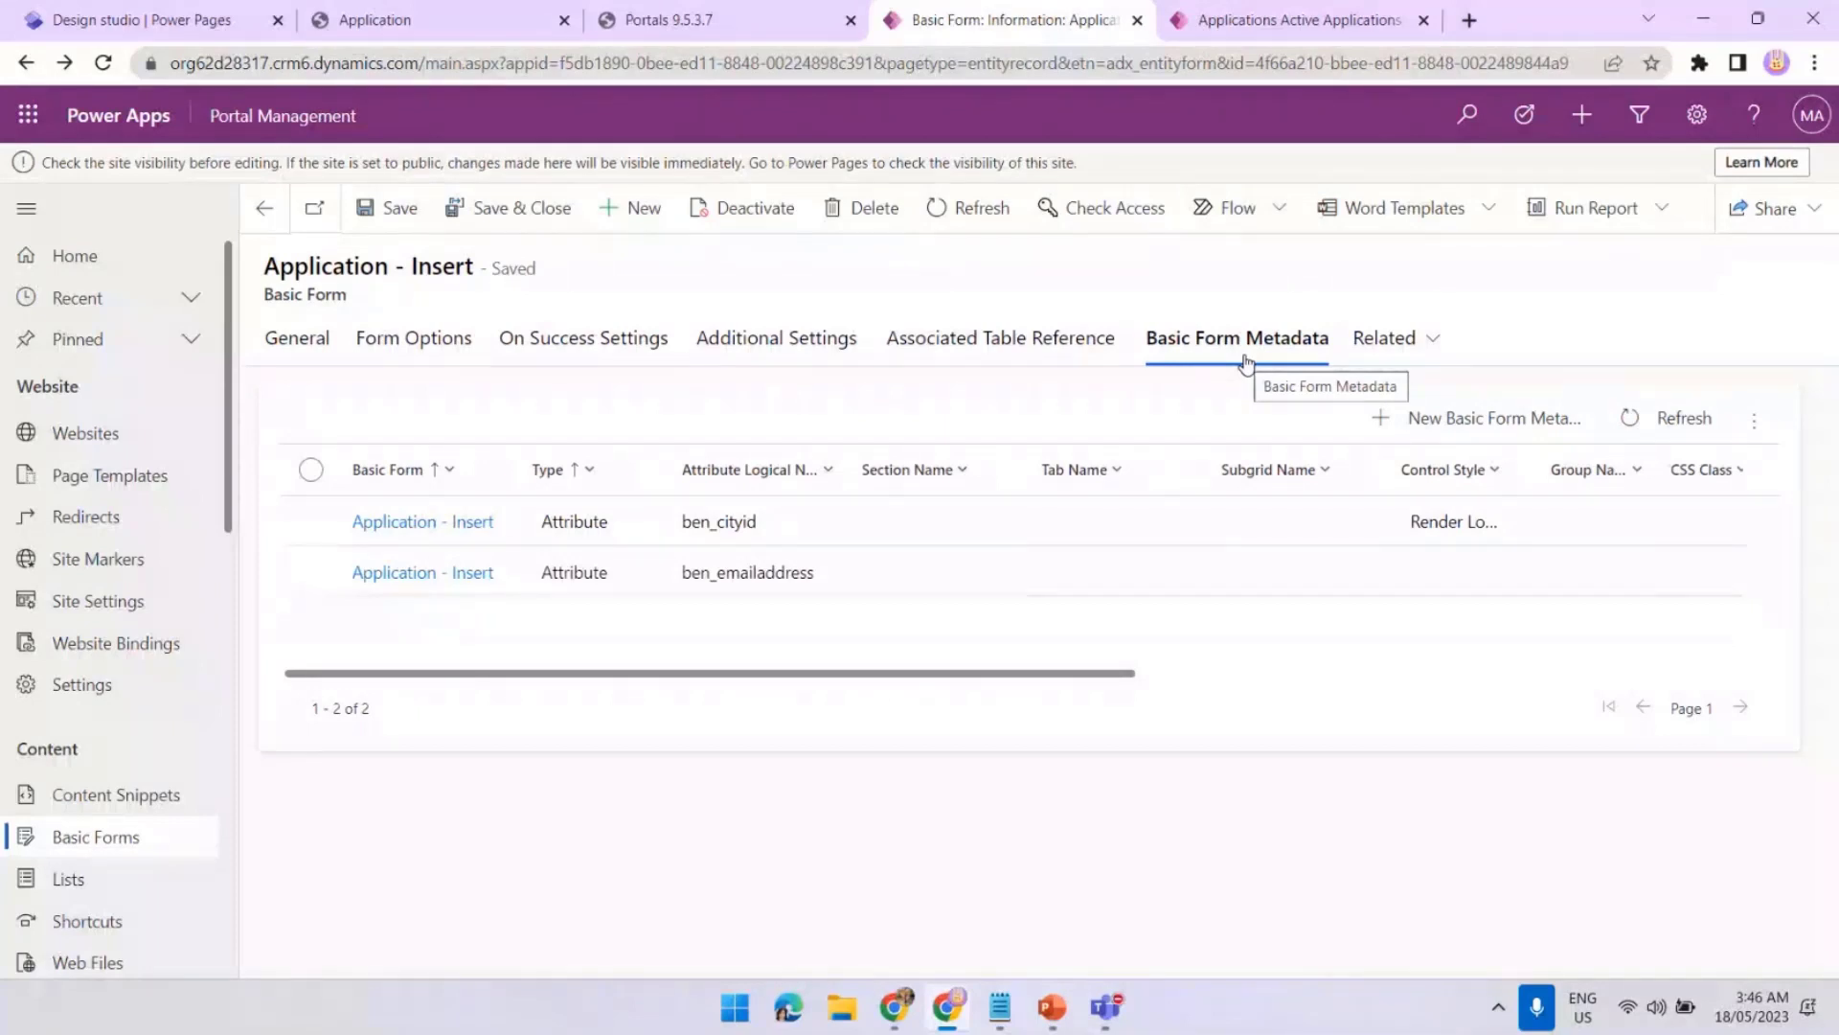
Turn on associating the current portal user via Contact (ben_contactid) on Application - Insert and save
left_click(805, 343)
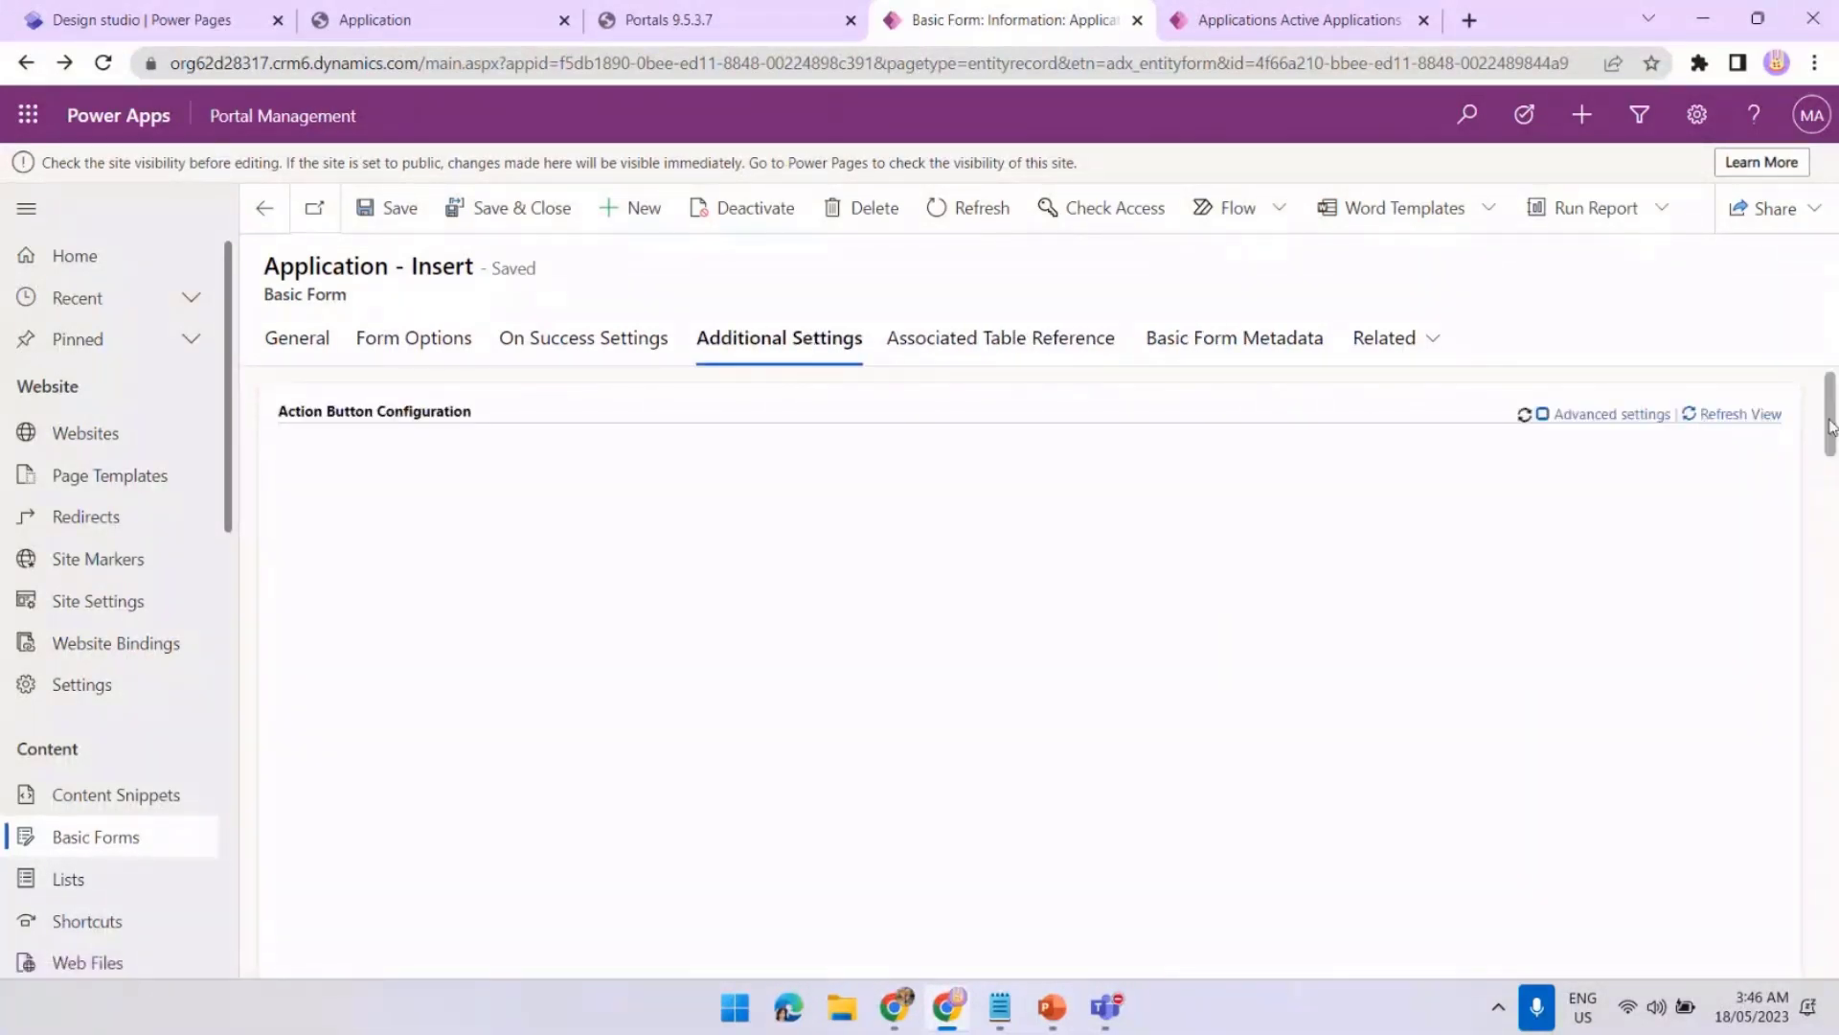
mouse_move(1832, 419)
left_mouse_down()
mouse_move(1831, 527)
mouse_move(1832, 434)
left_mouse_up()
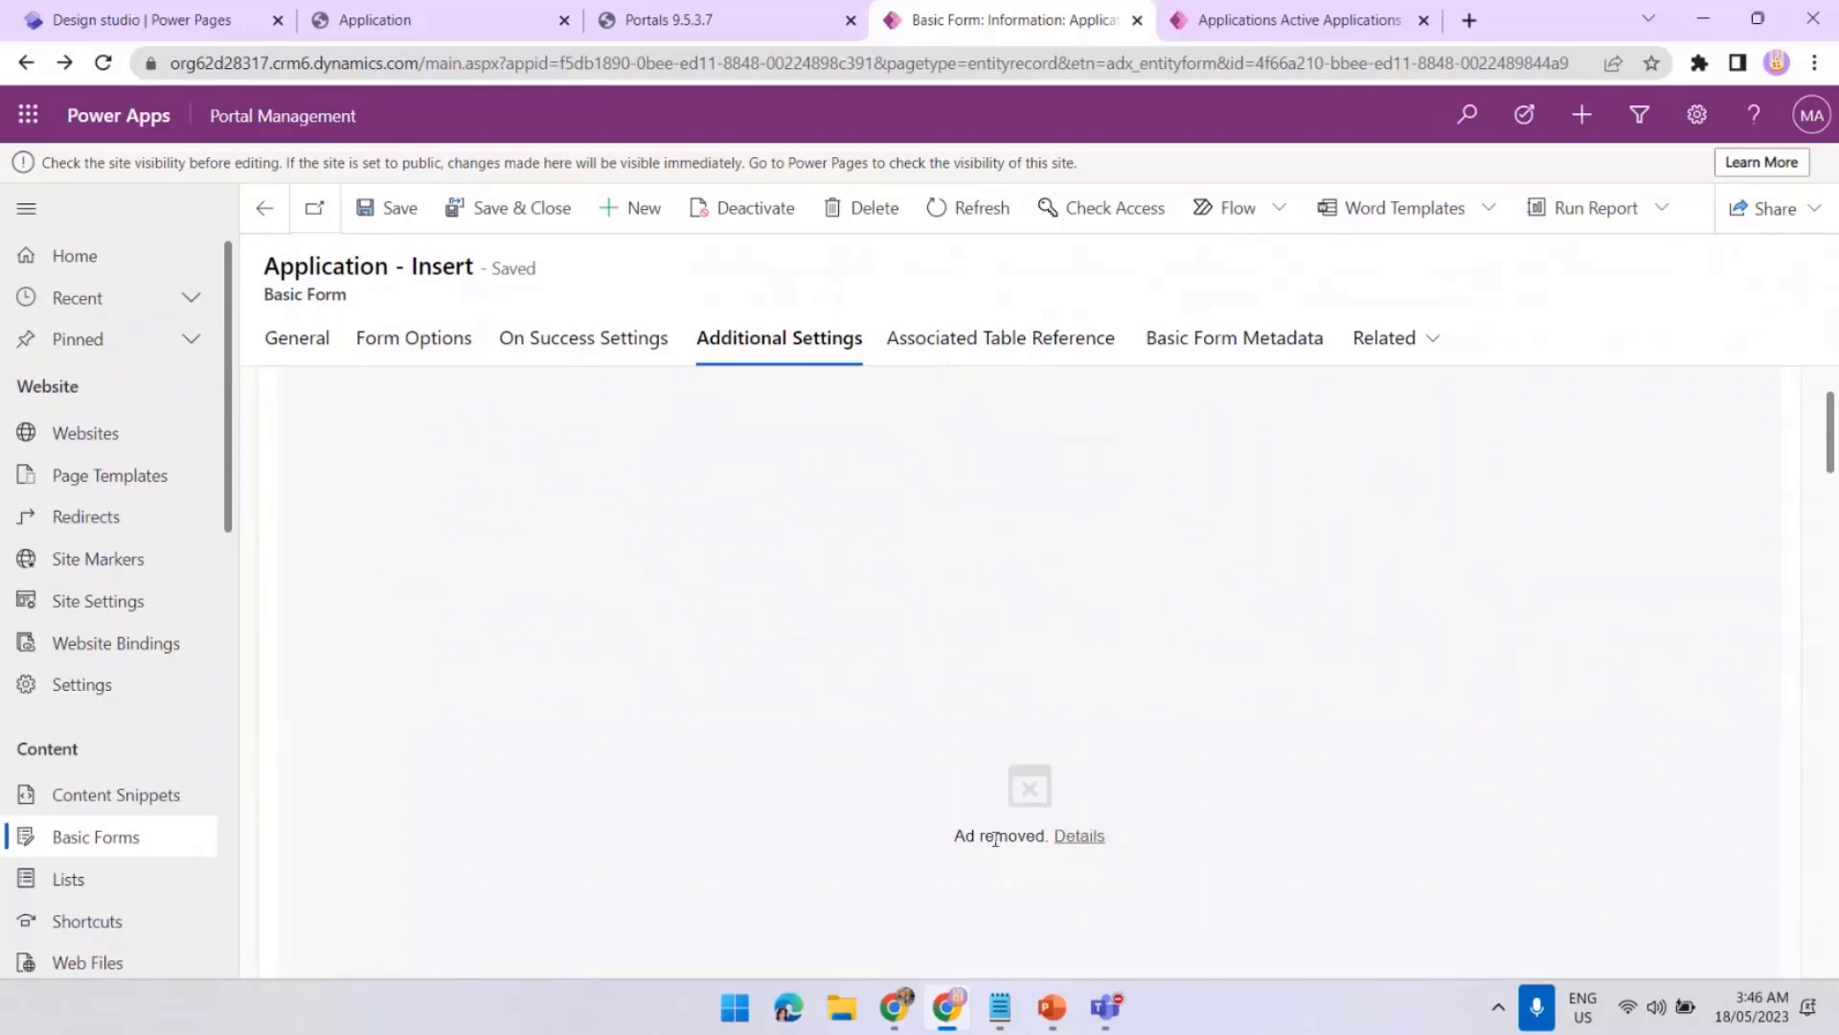
scroll(1601, 698, "down", 8)
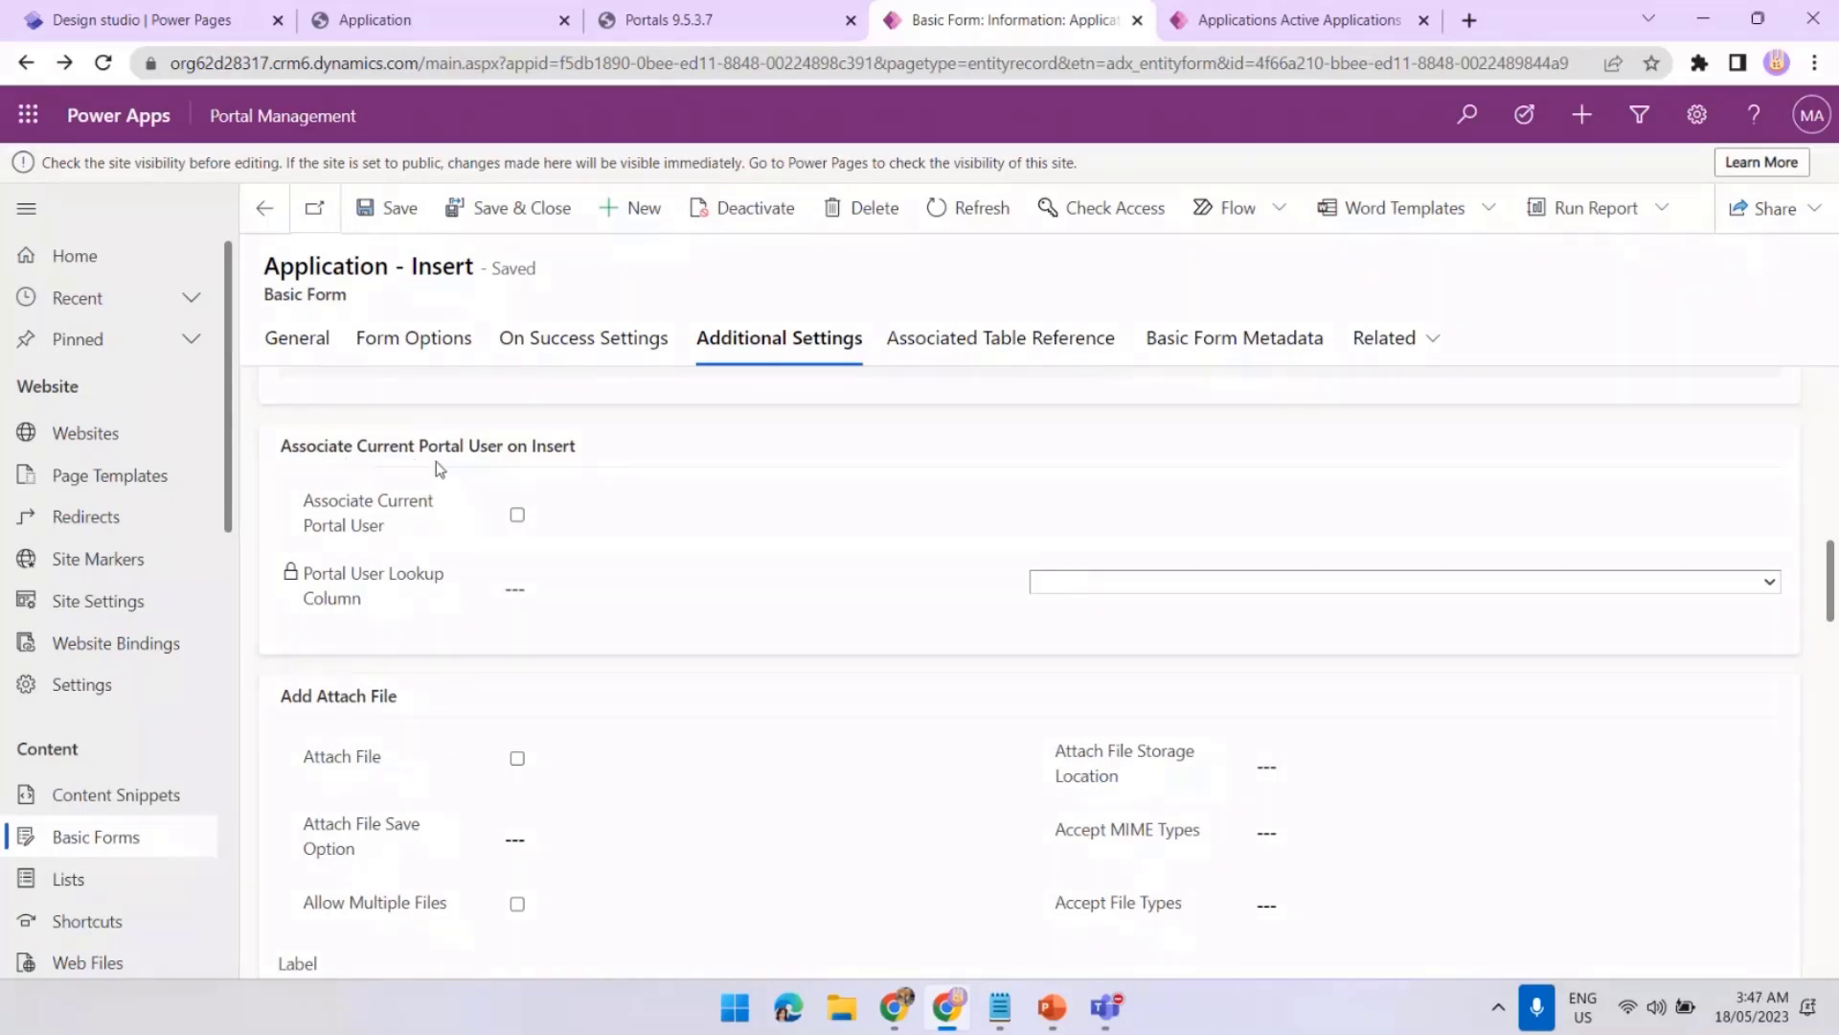
left_click(517, 516)
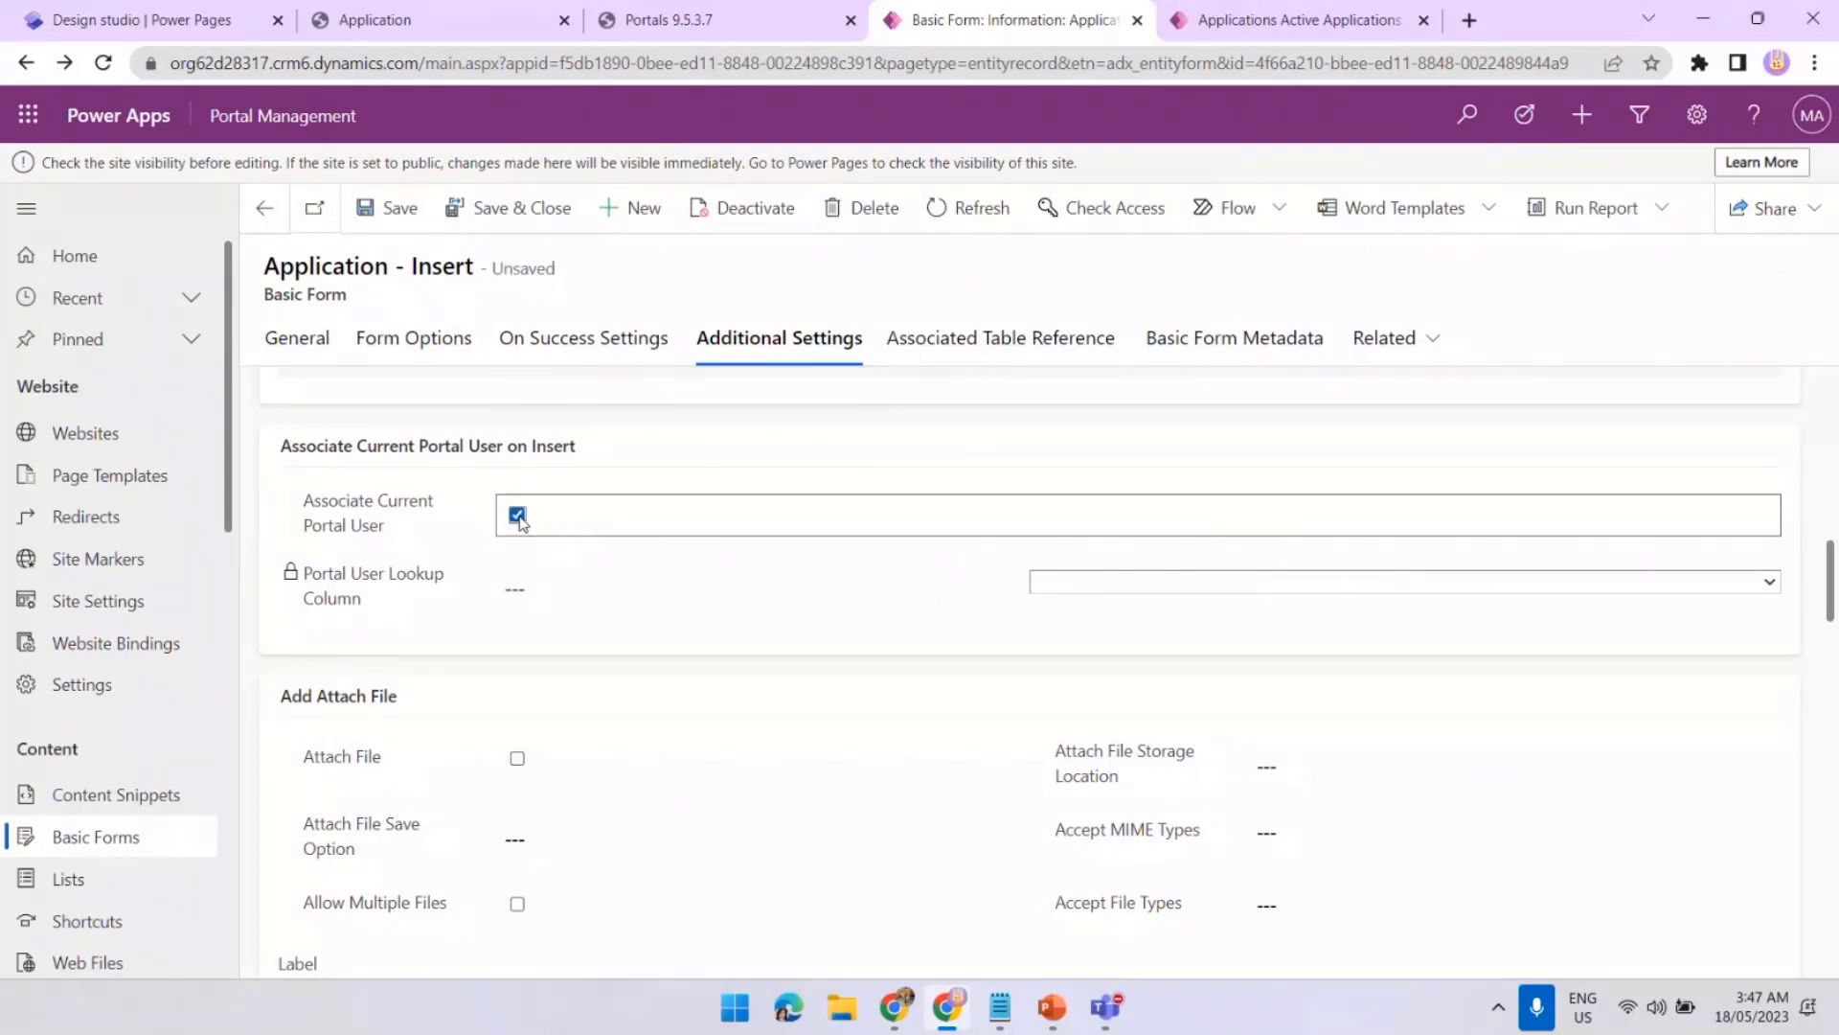
left_click(1609, 584)
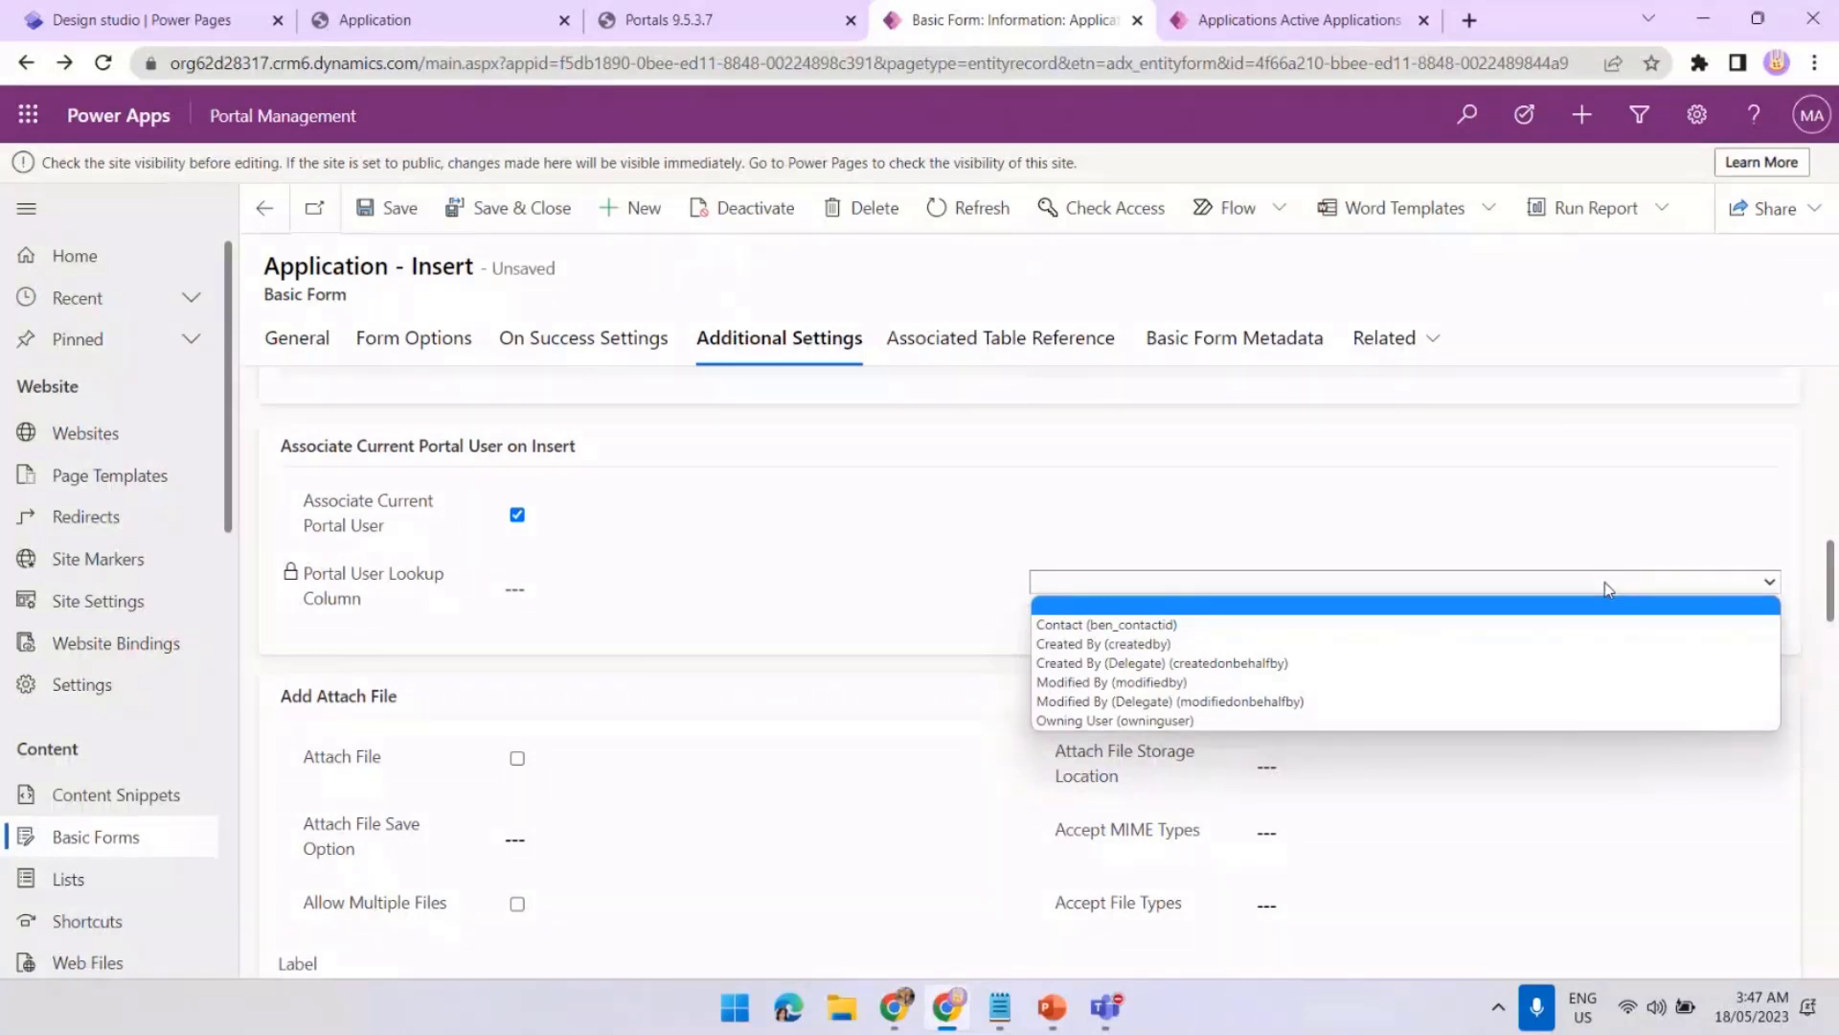
left_click(1073, 629)
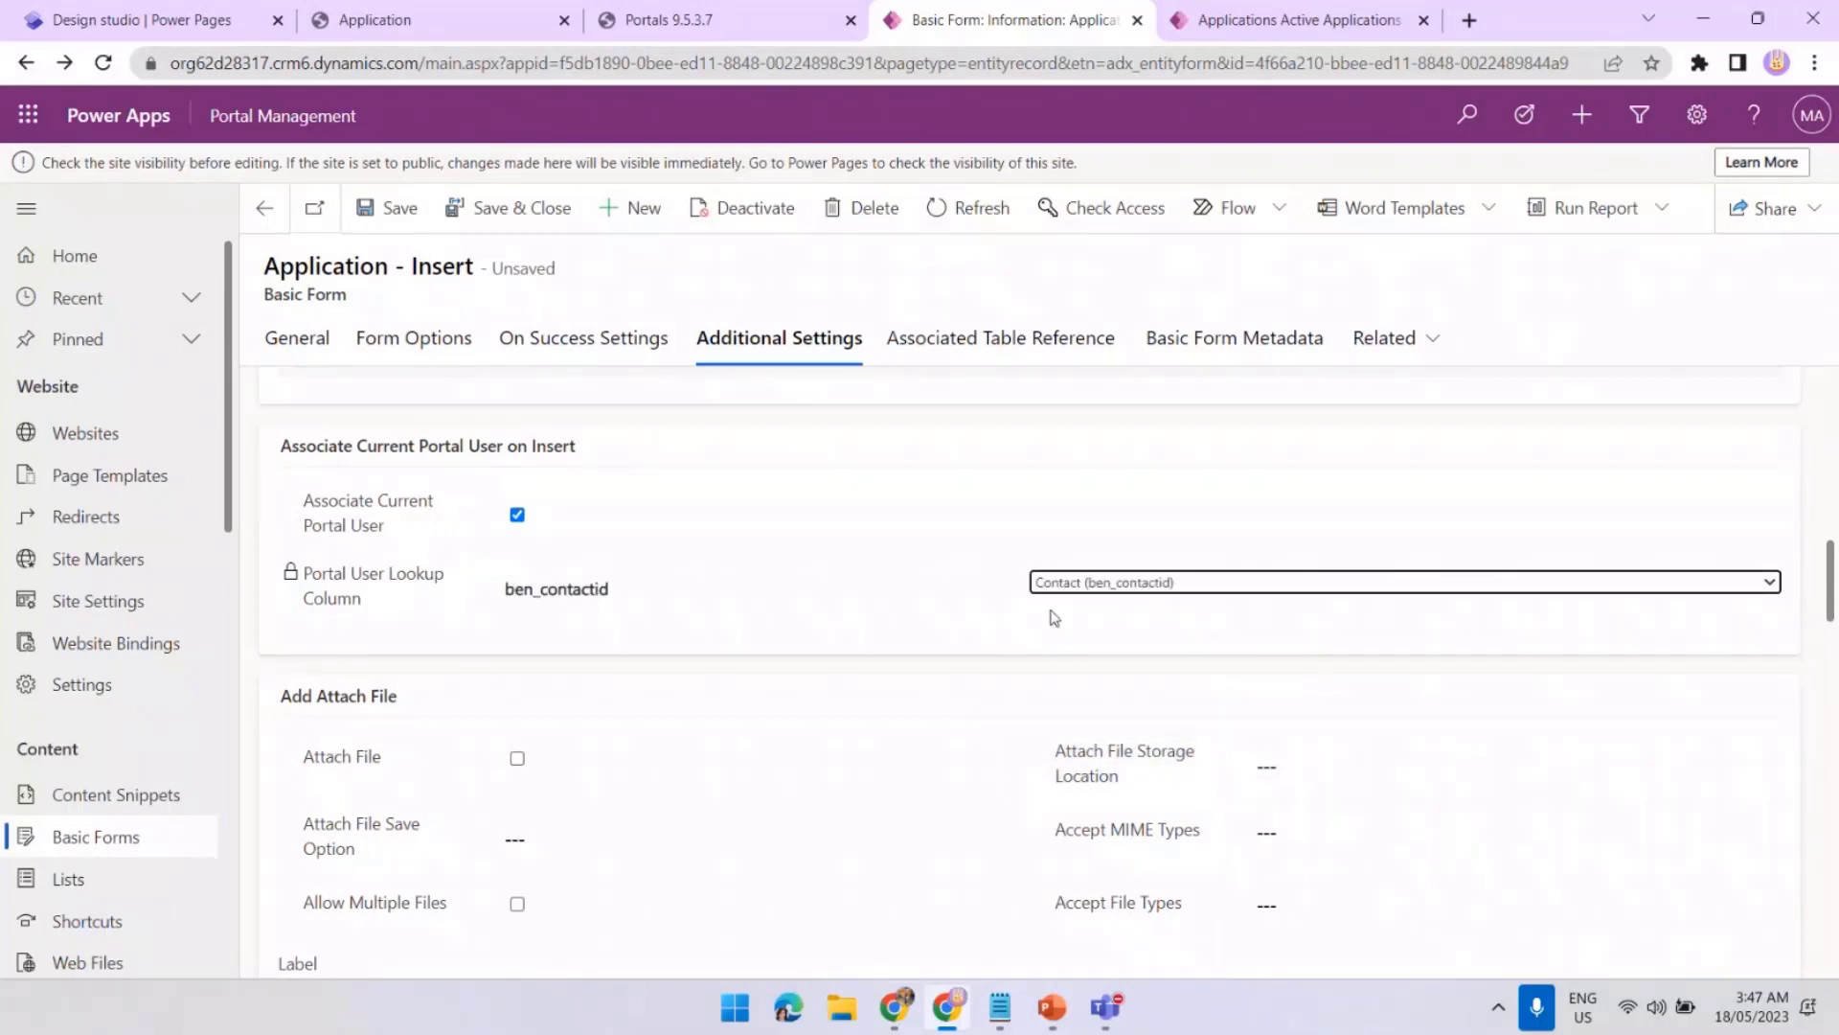
left_click(481, 226)
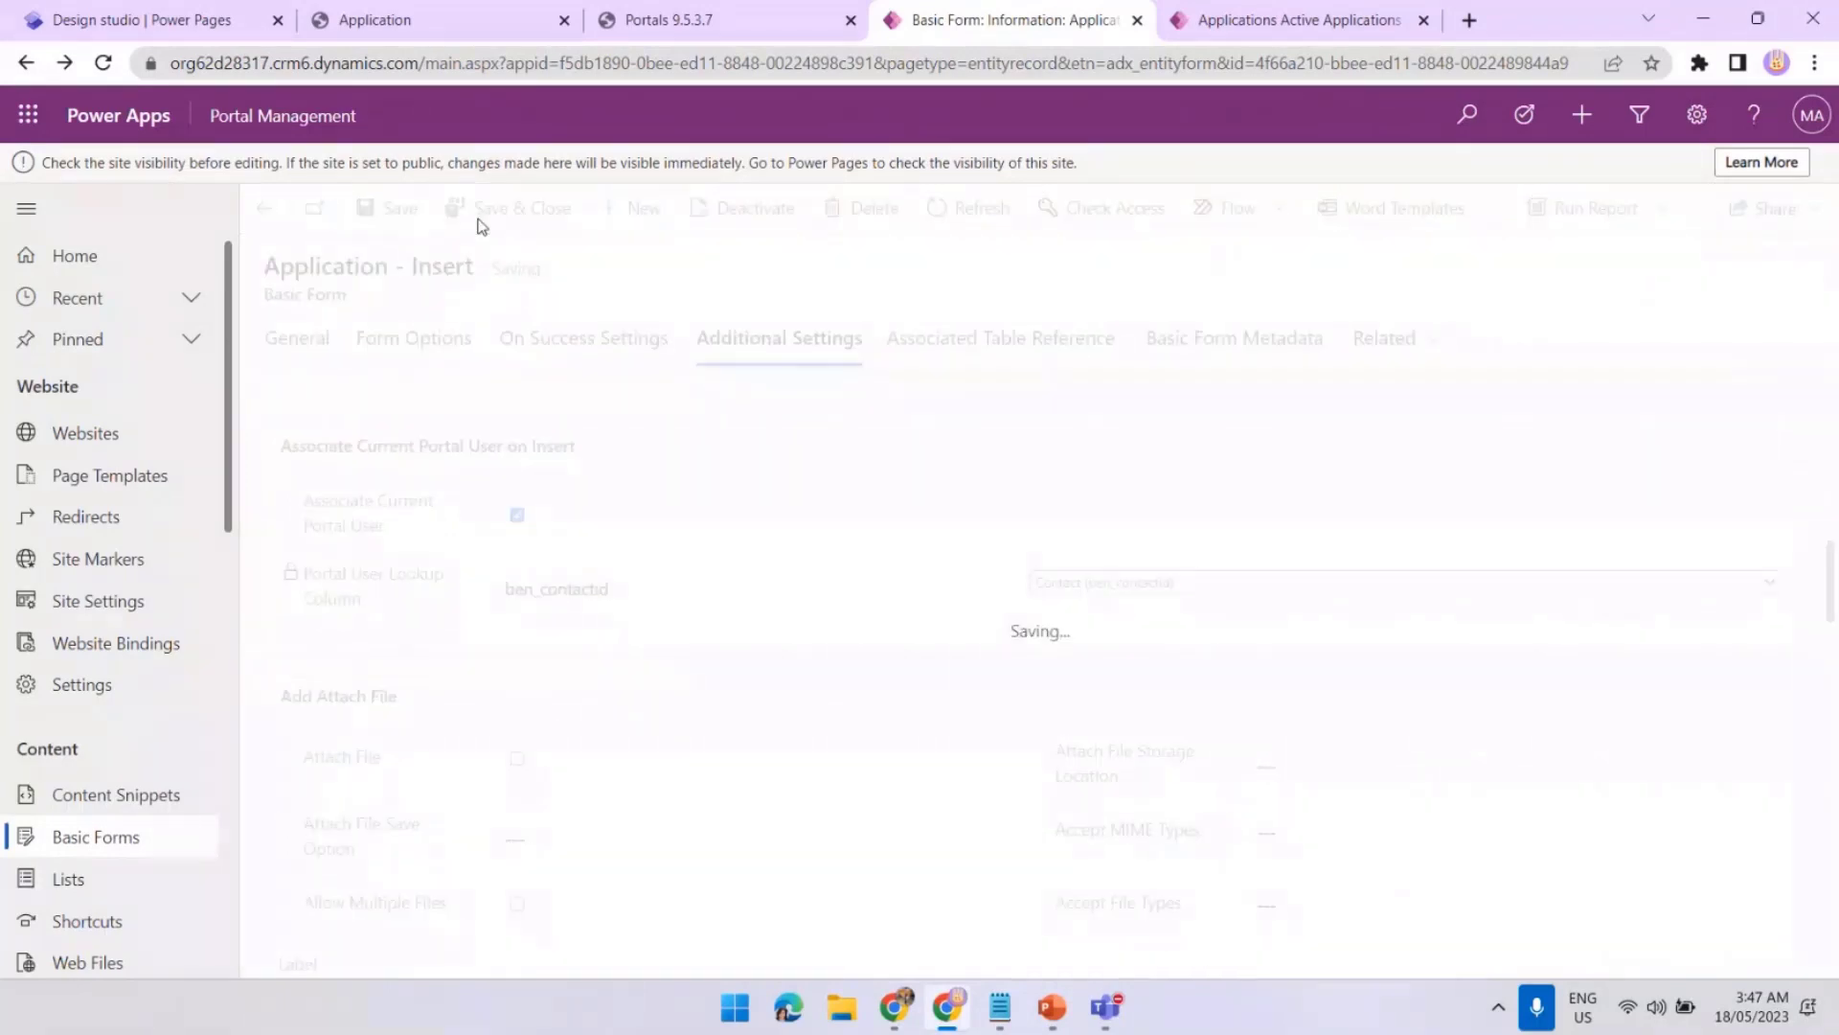
Clear the portal cache and reload the live Application page
left_click(684, 29)
left_click(278, 565)
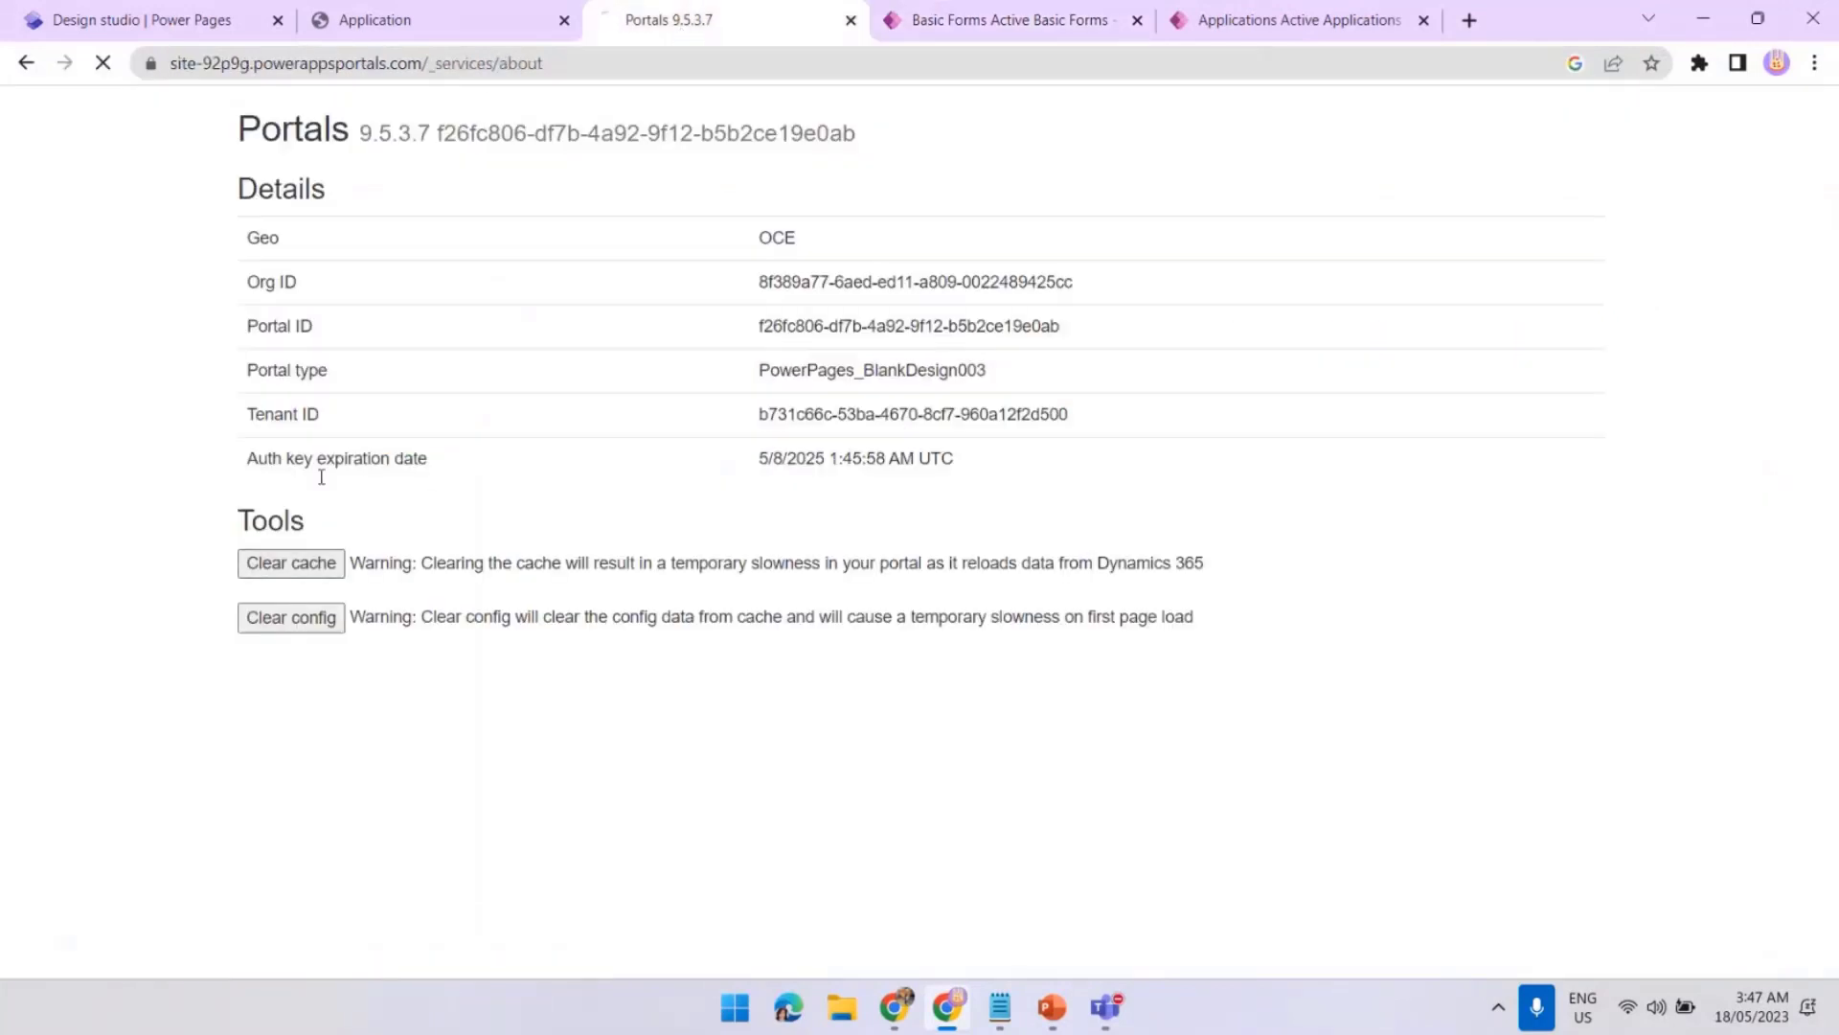
left_click(480, 38)
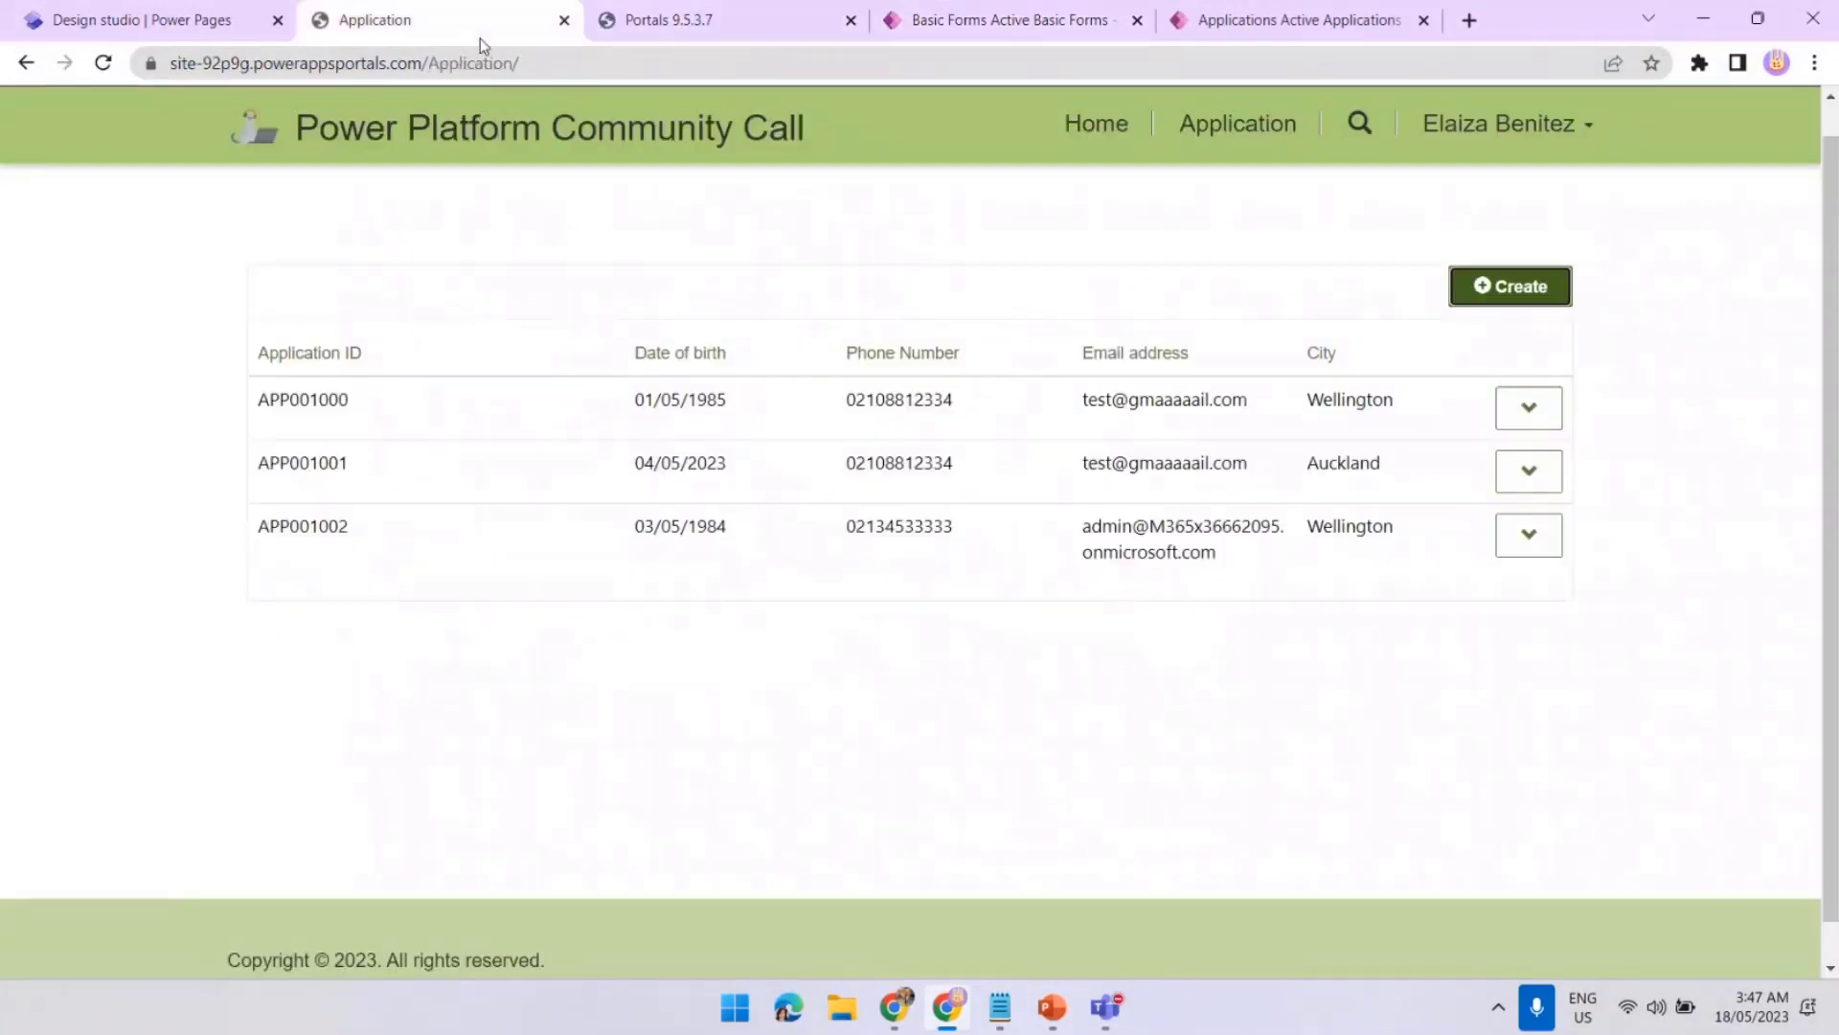
left_click(114, 67)
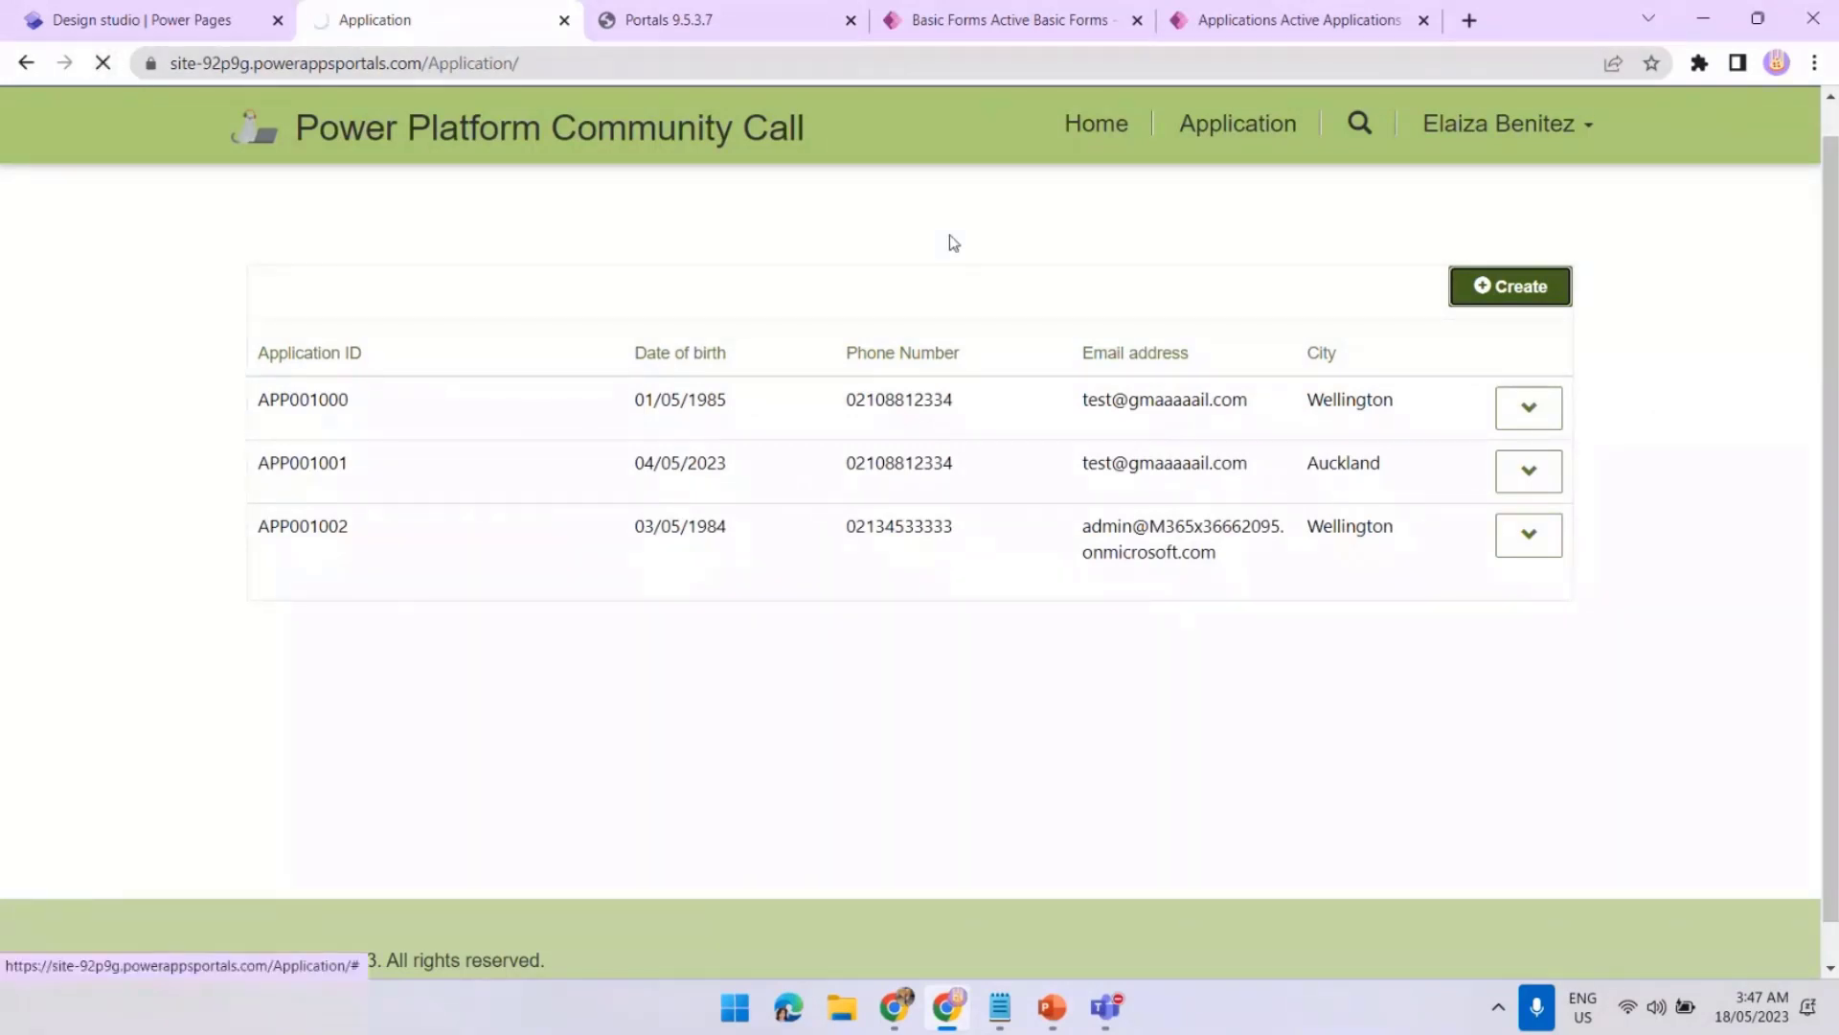
Submit a new application and refresh Active Applications to see APP001004 with its Contact filled
left_click(1530, 298)
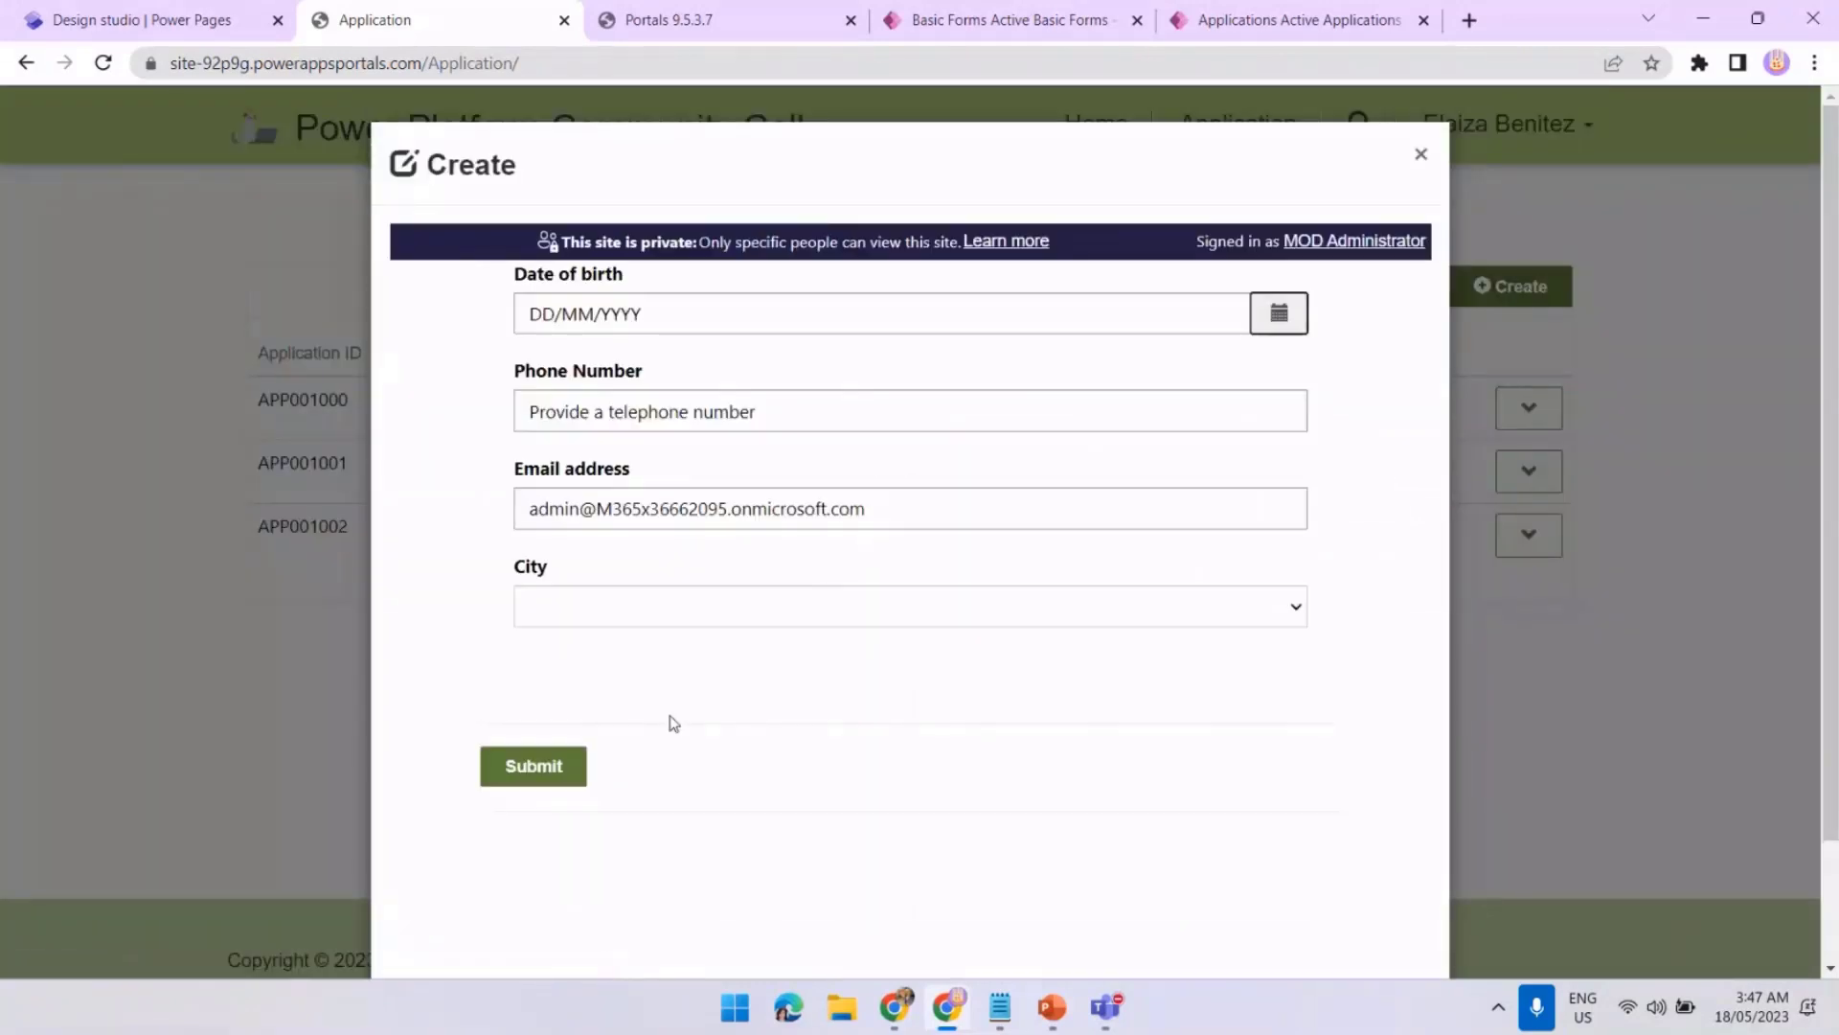
left_click(566, 767)
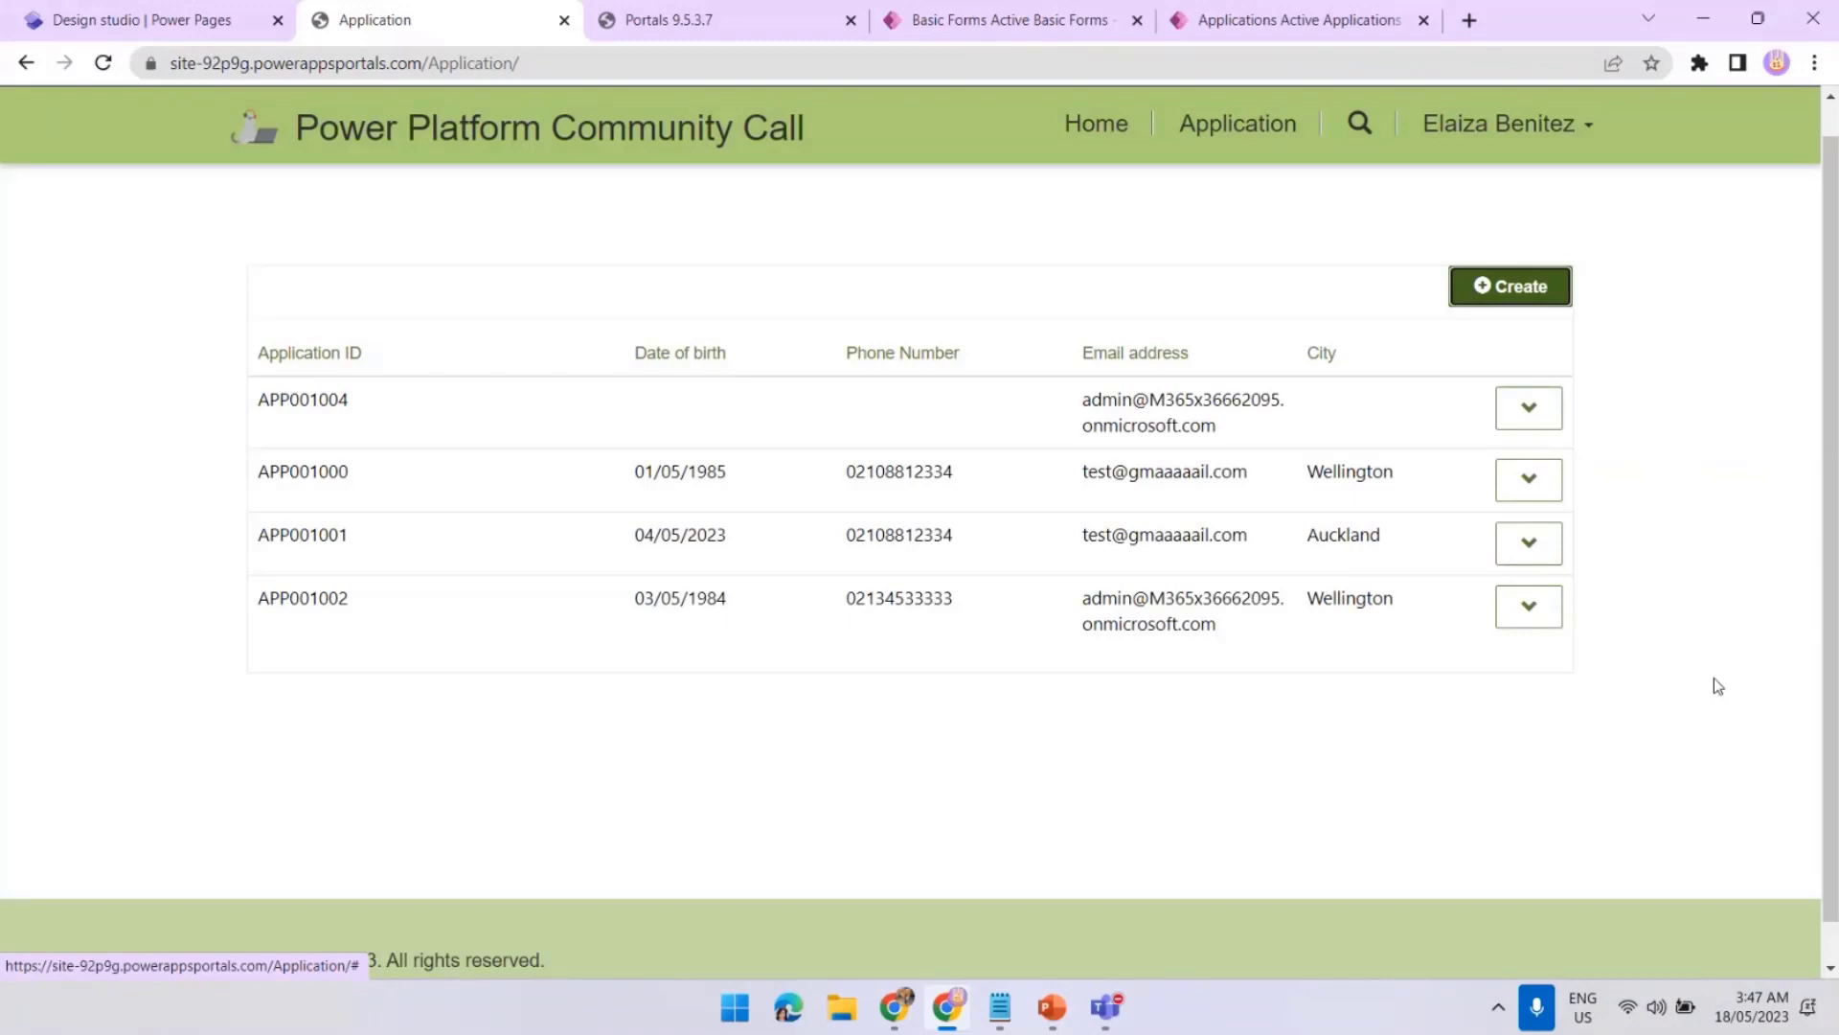
left_click(1317, 26)
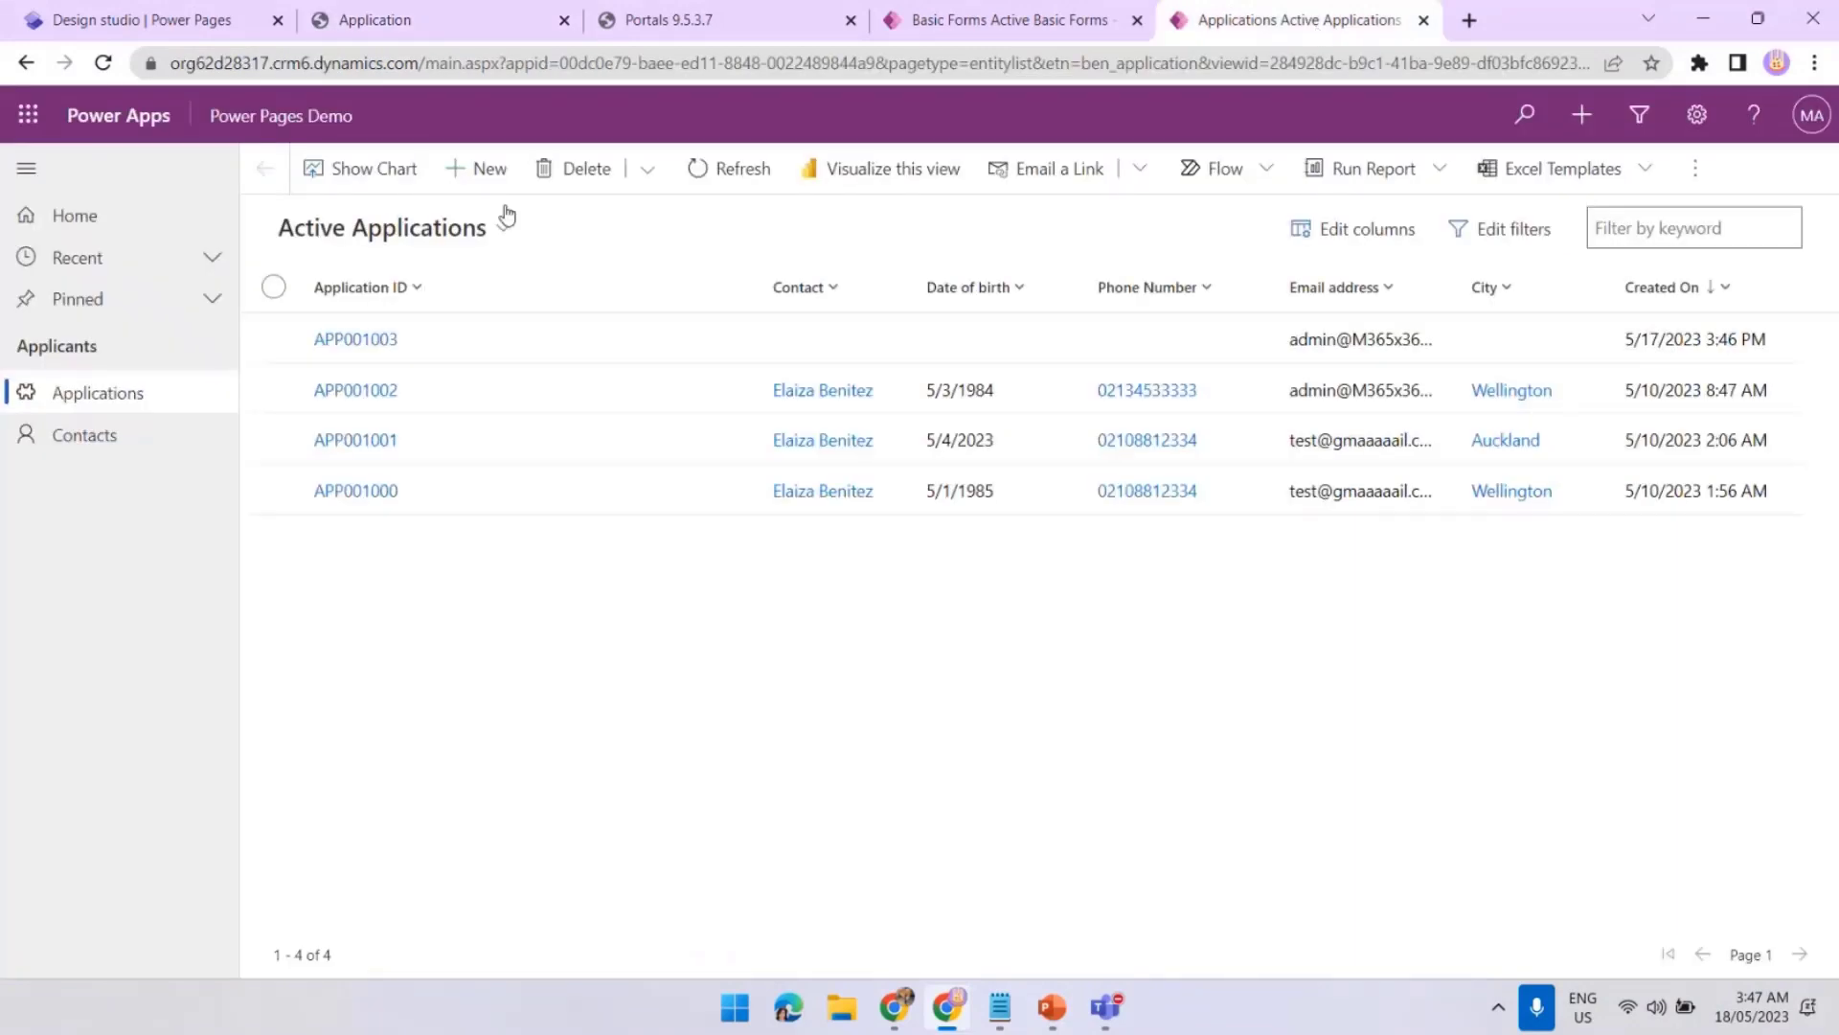
left_click(728, 176)
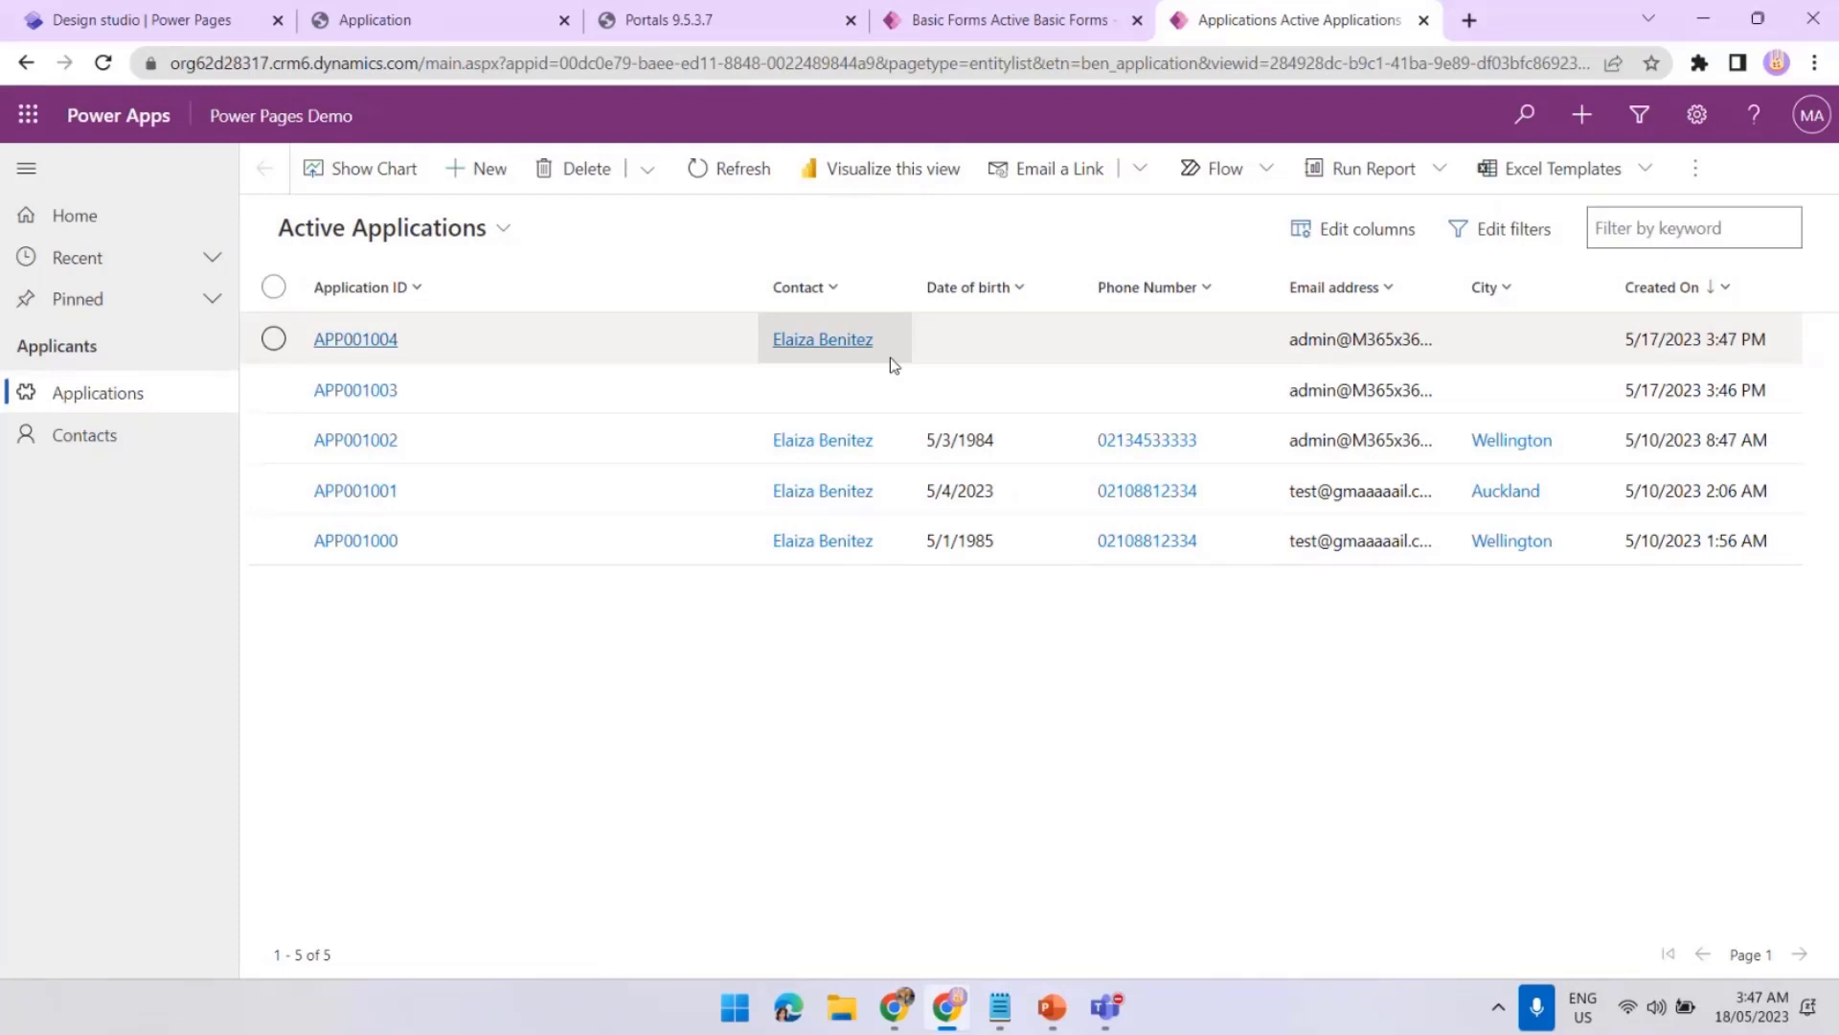
Open the Application - Insert basic form and start a New Basic Form Metadata record
left_click(1013, 21)
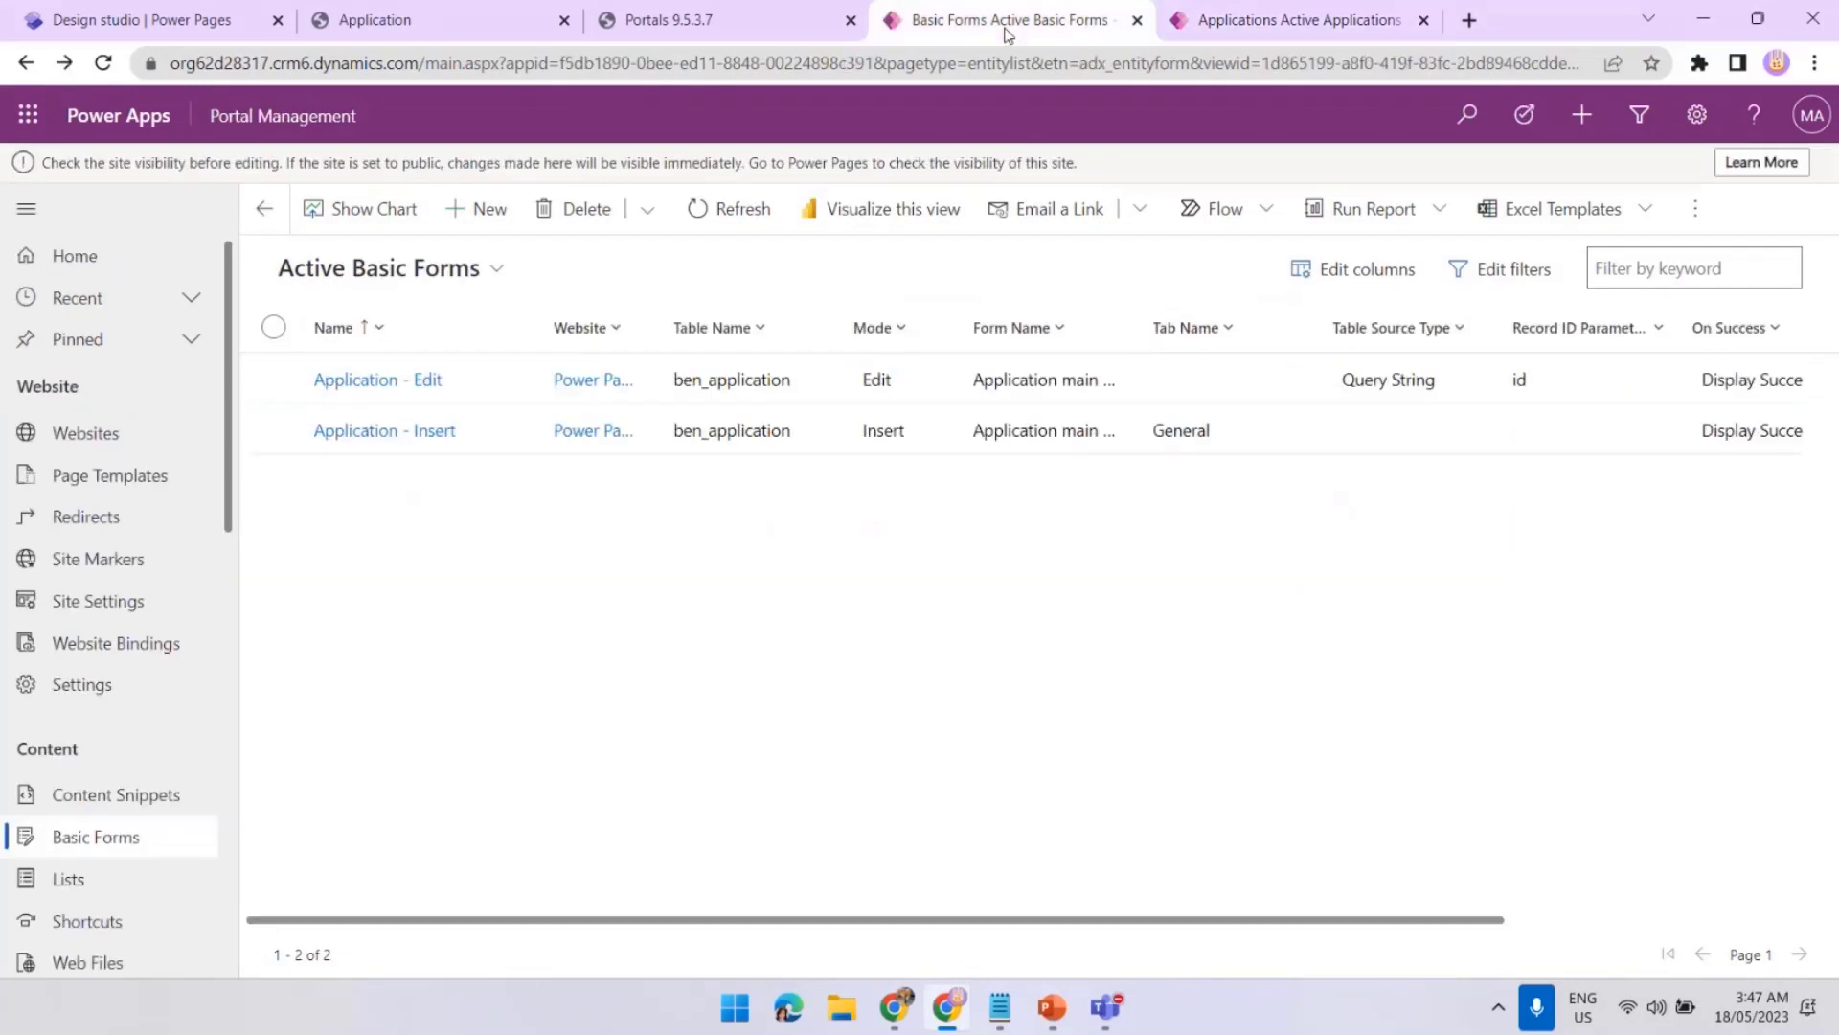
left_click(503, 437)
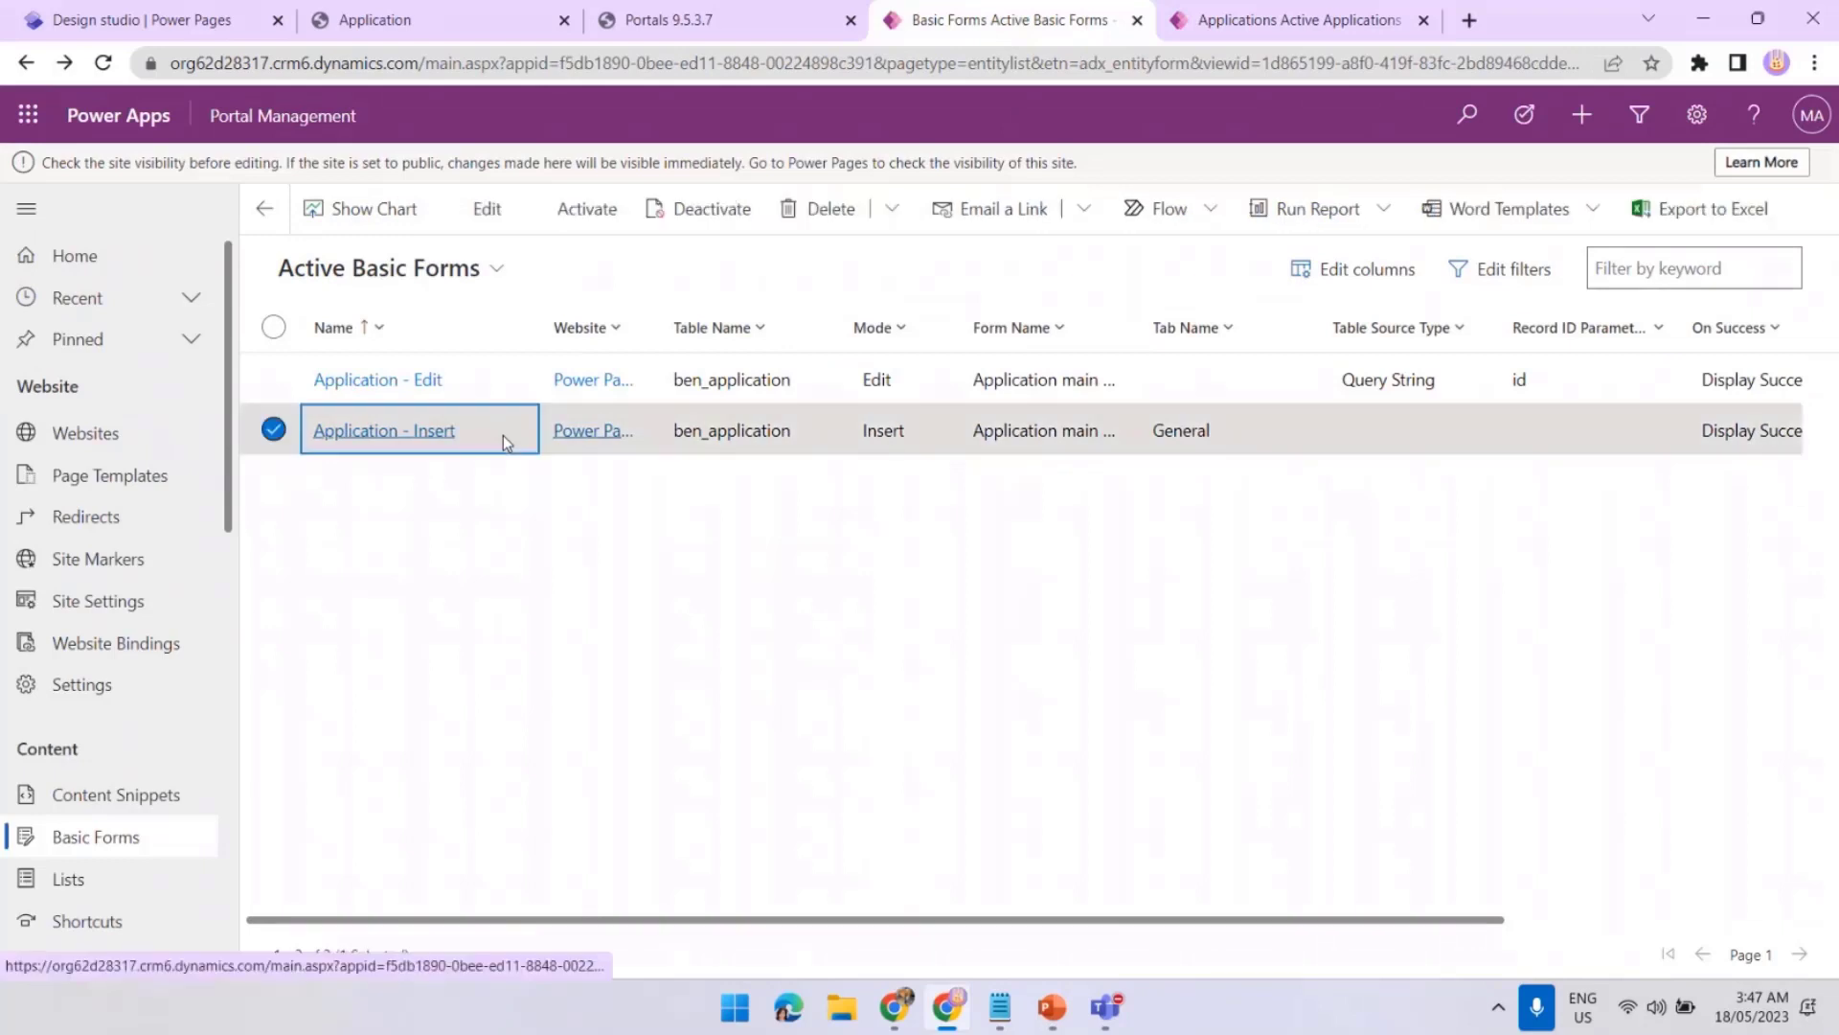
left_click(470, 208)
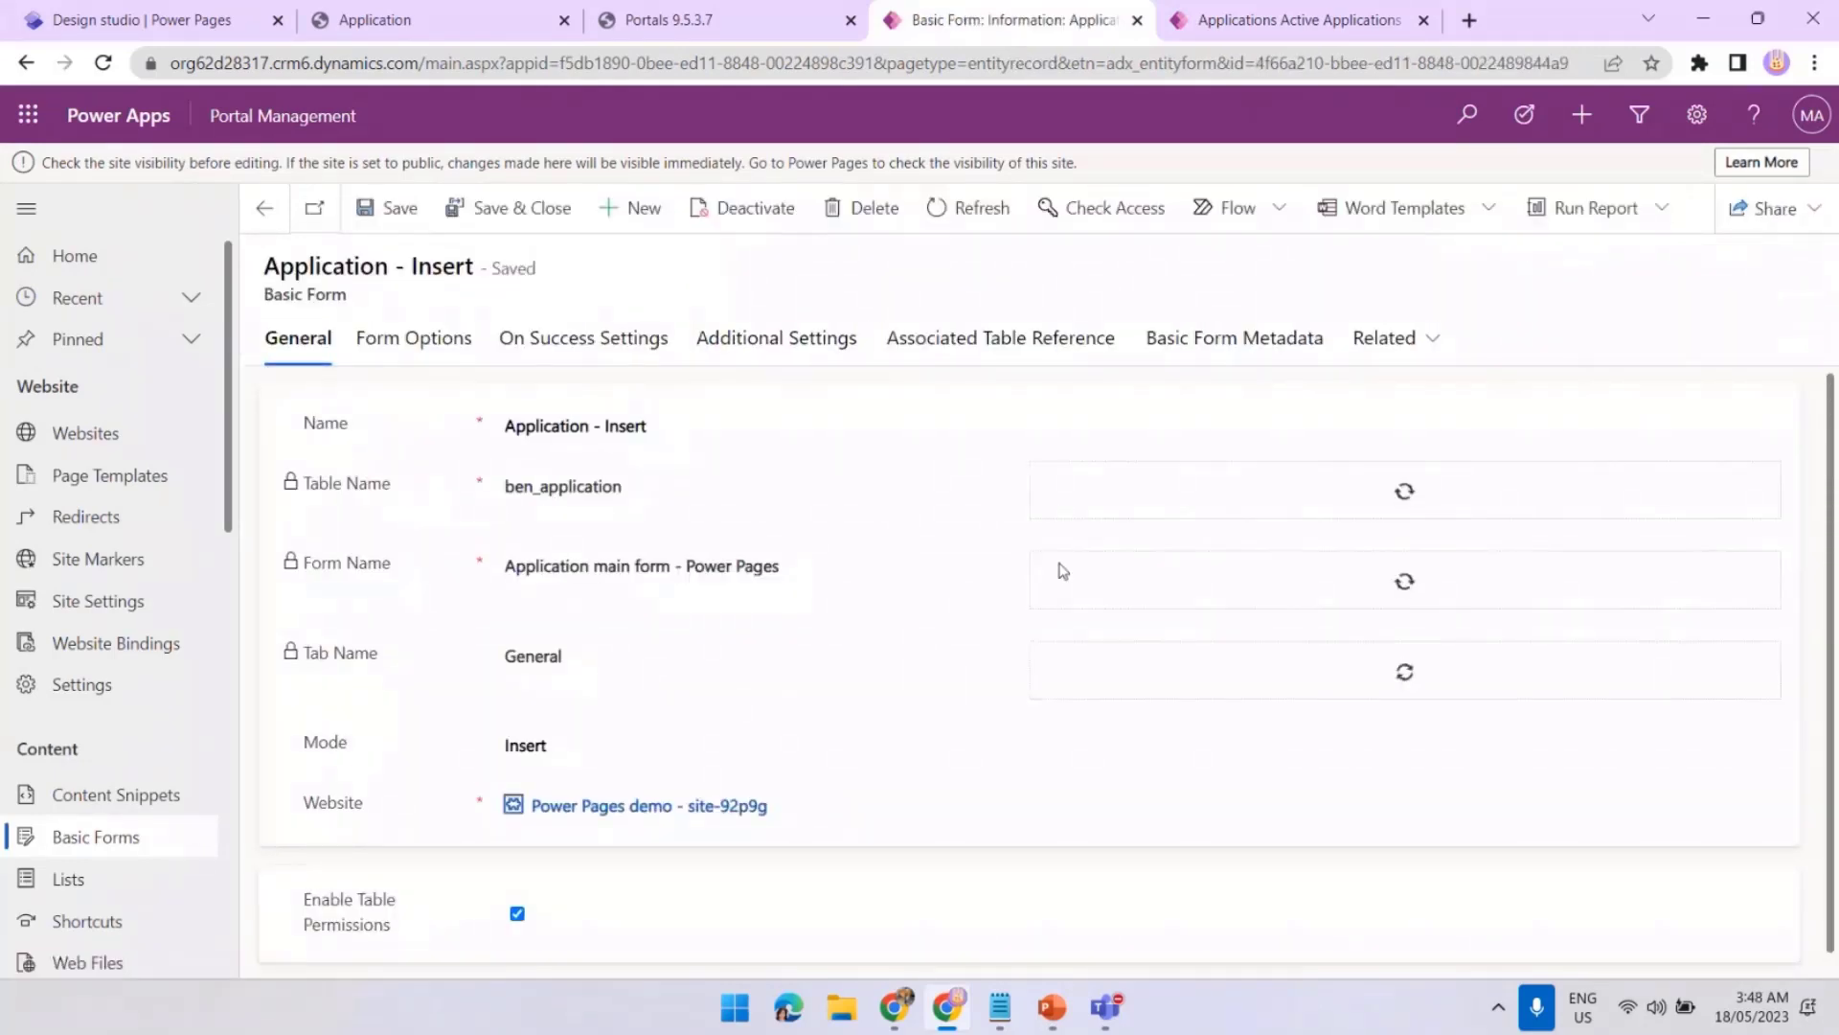
left_click(1230, 353)
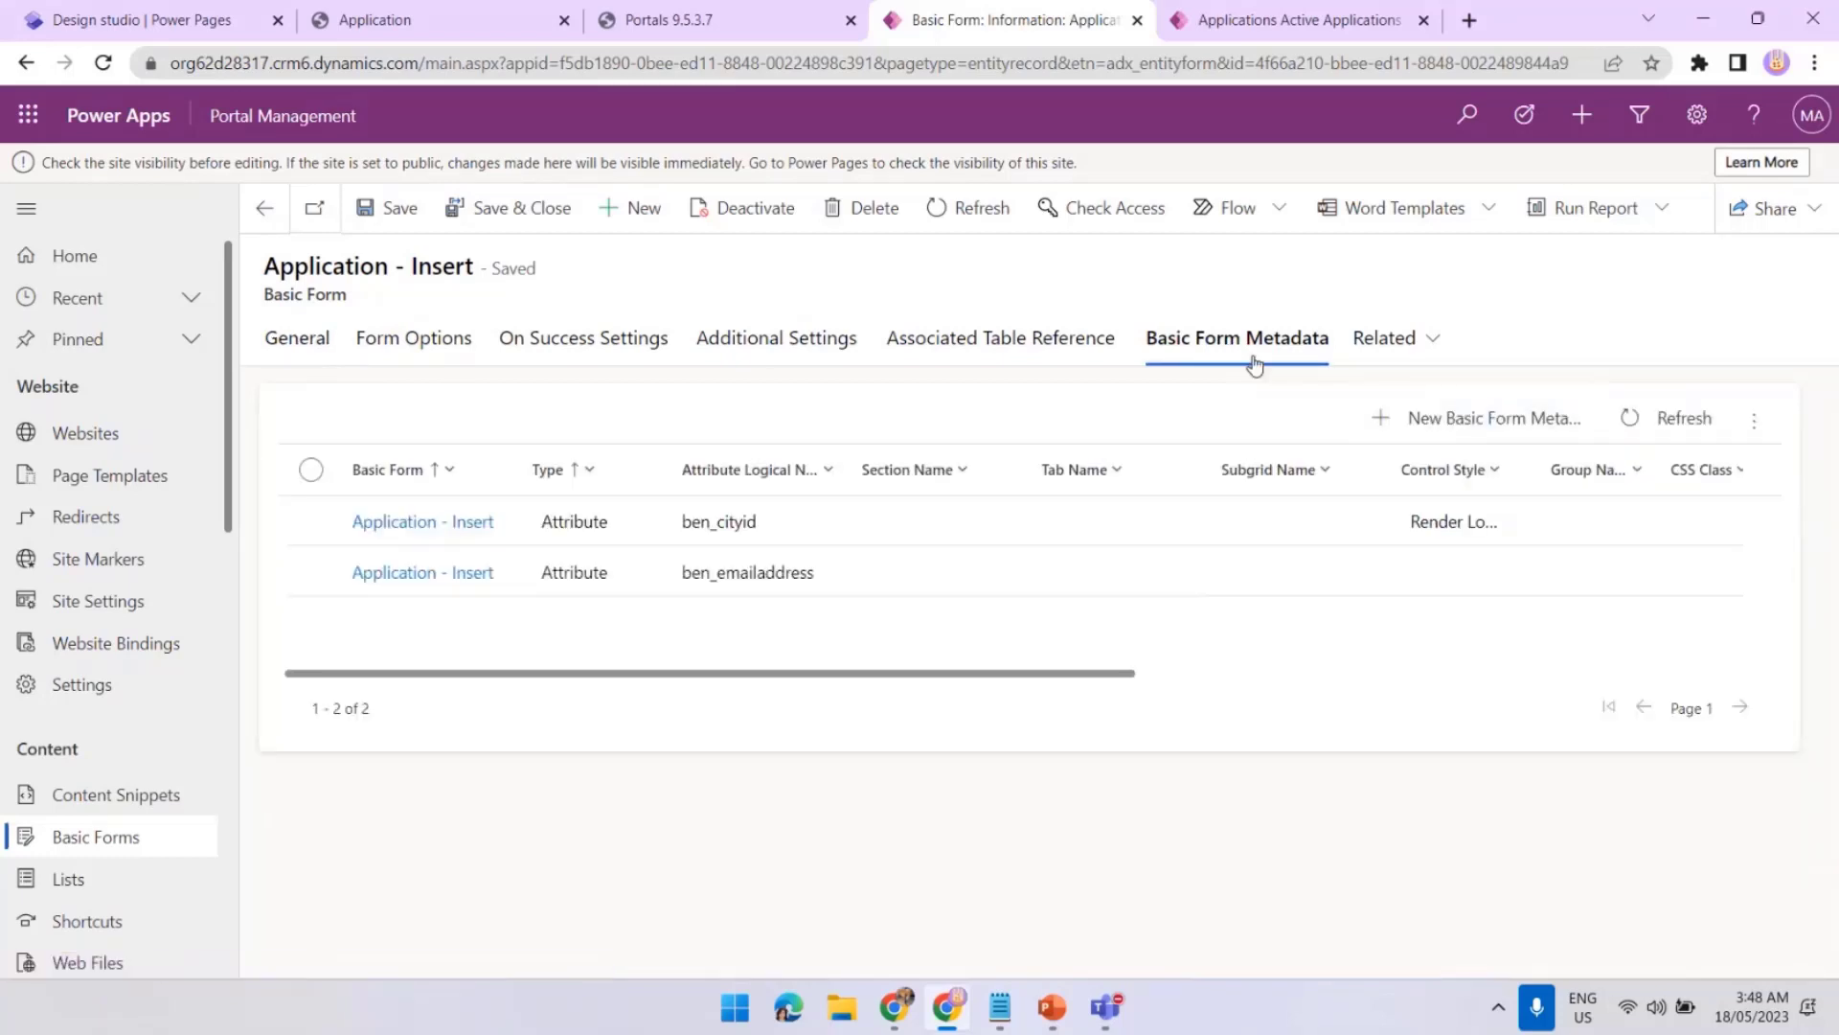
left_click(1418, 421)
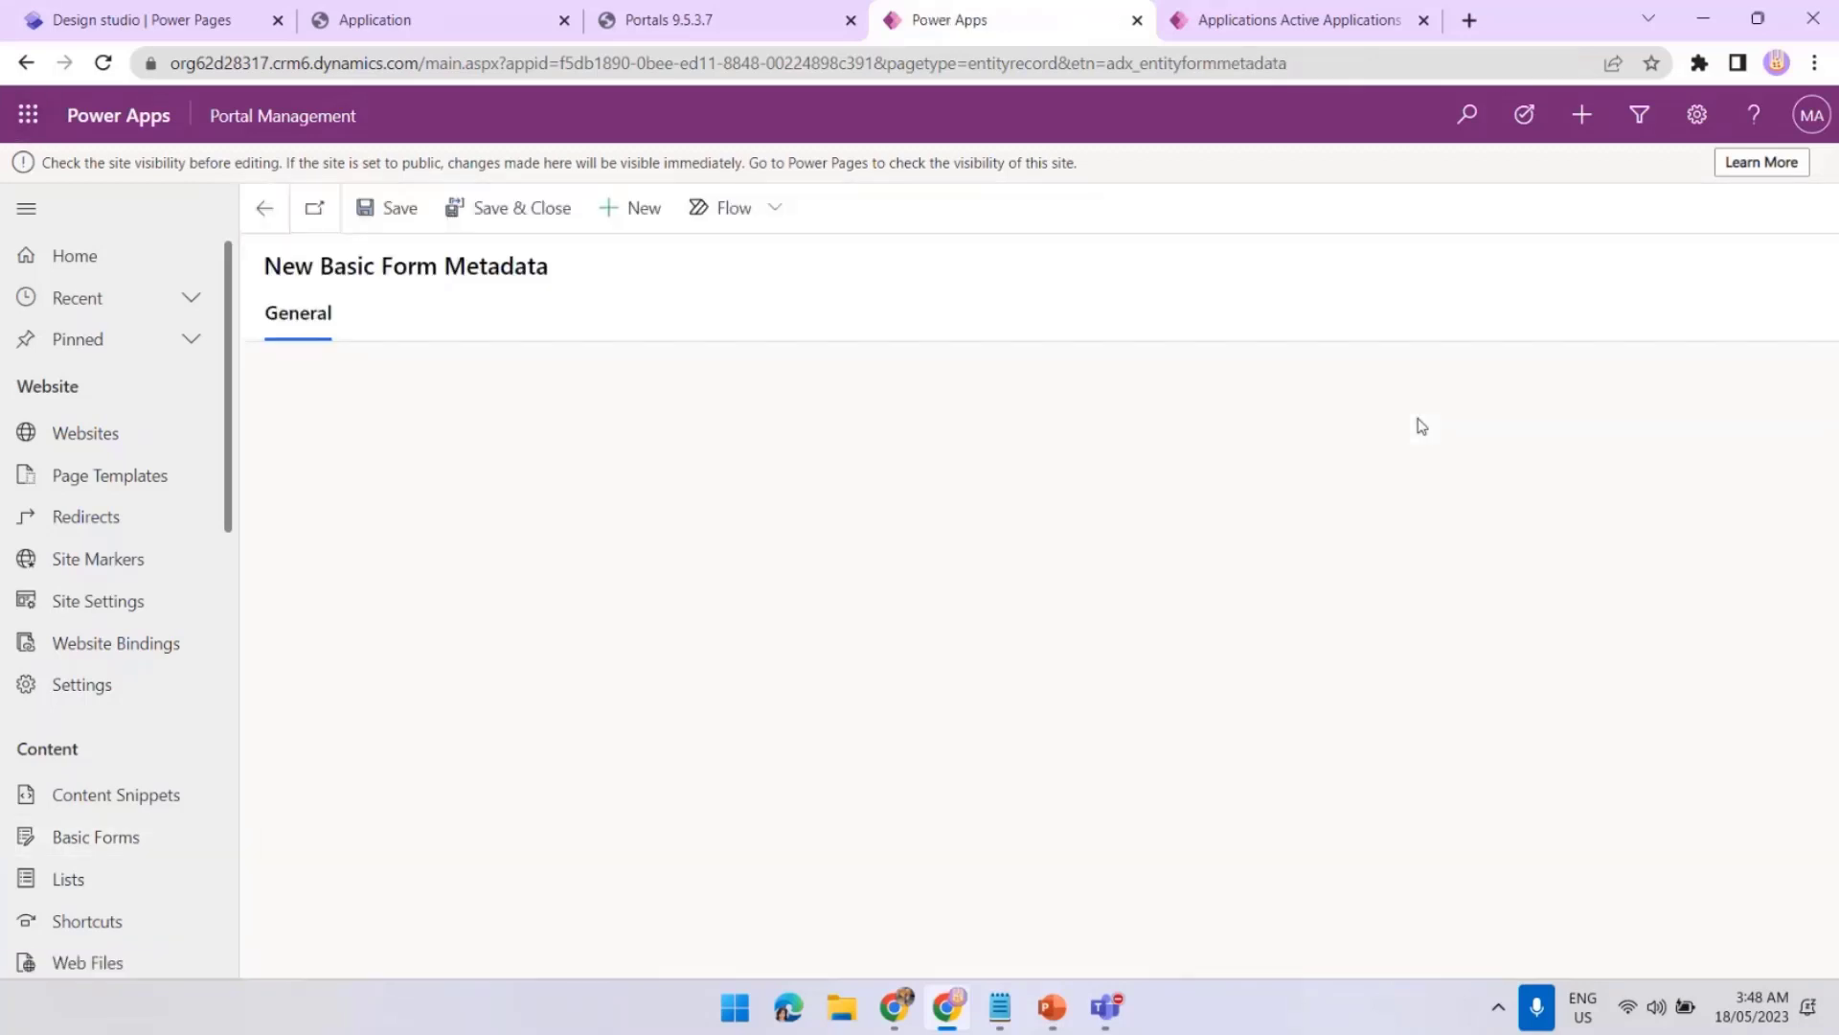
Set the metadata Type to Attribute and Attribute Logical Name to Phone Number (ben_phonenumber)
left_click(638, 466)
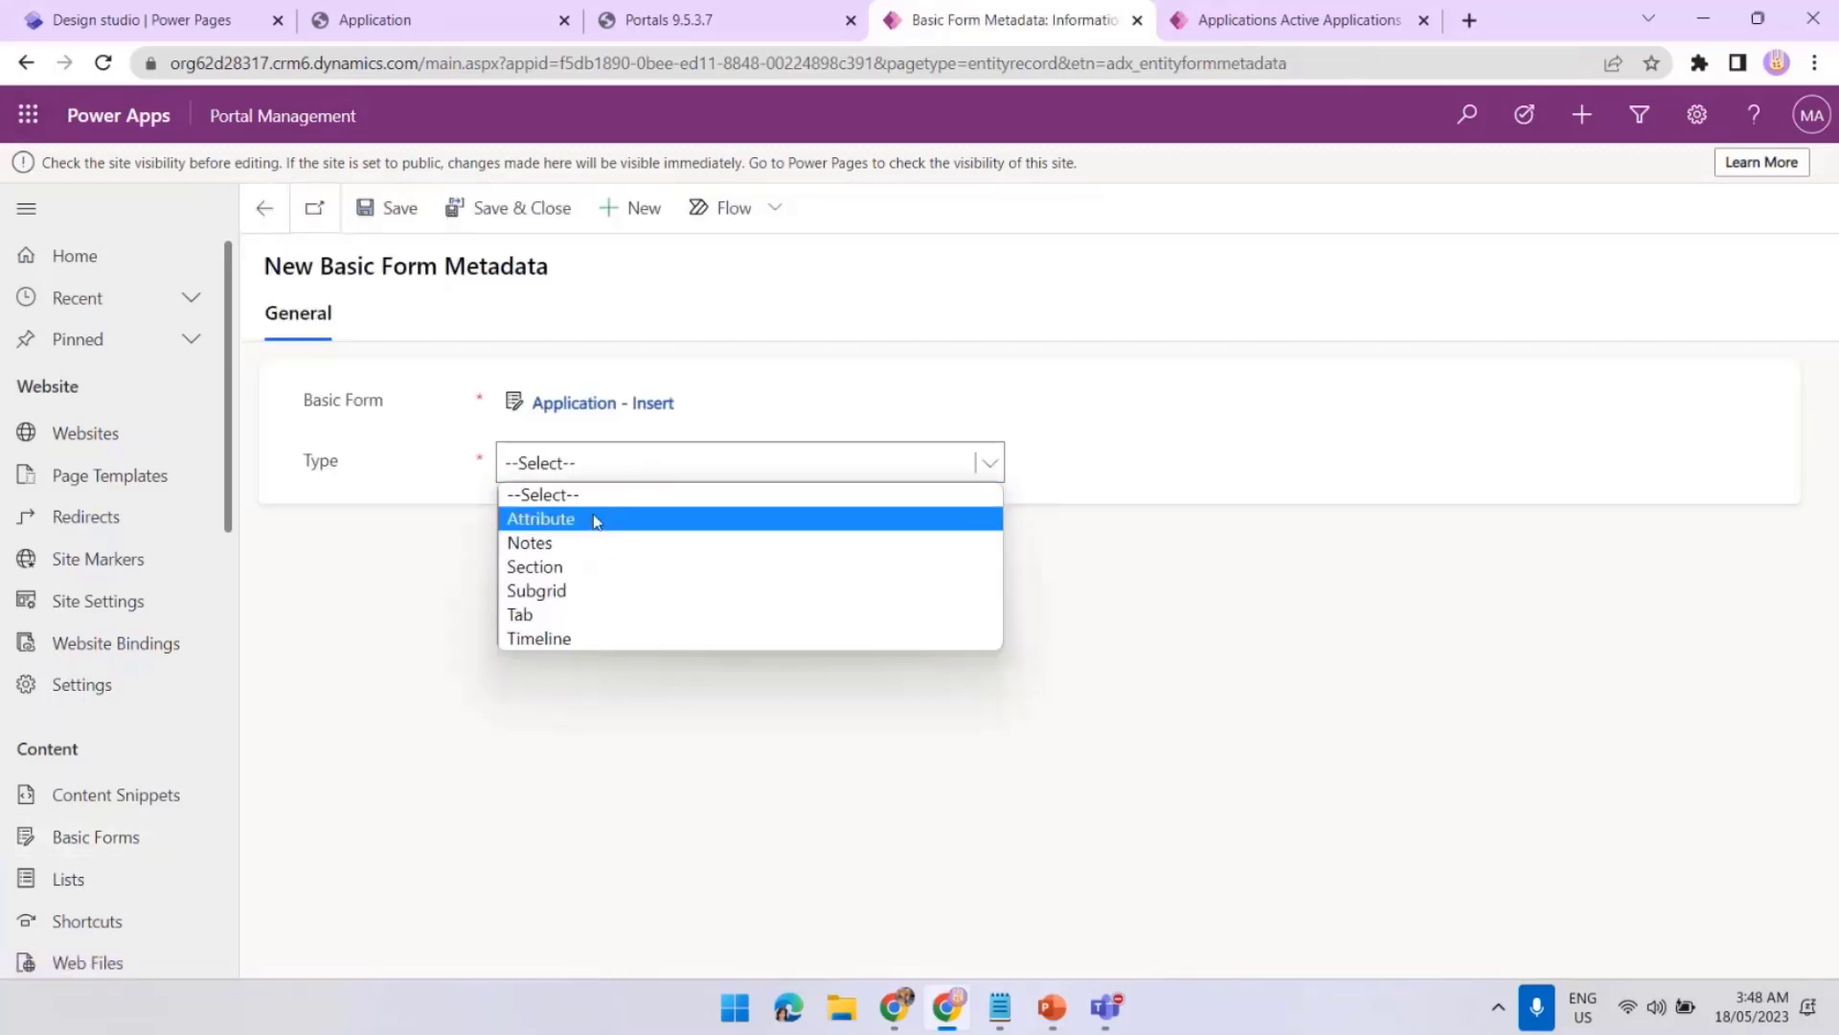
left_click(595, 520)
left_click(1093, 565)
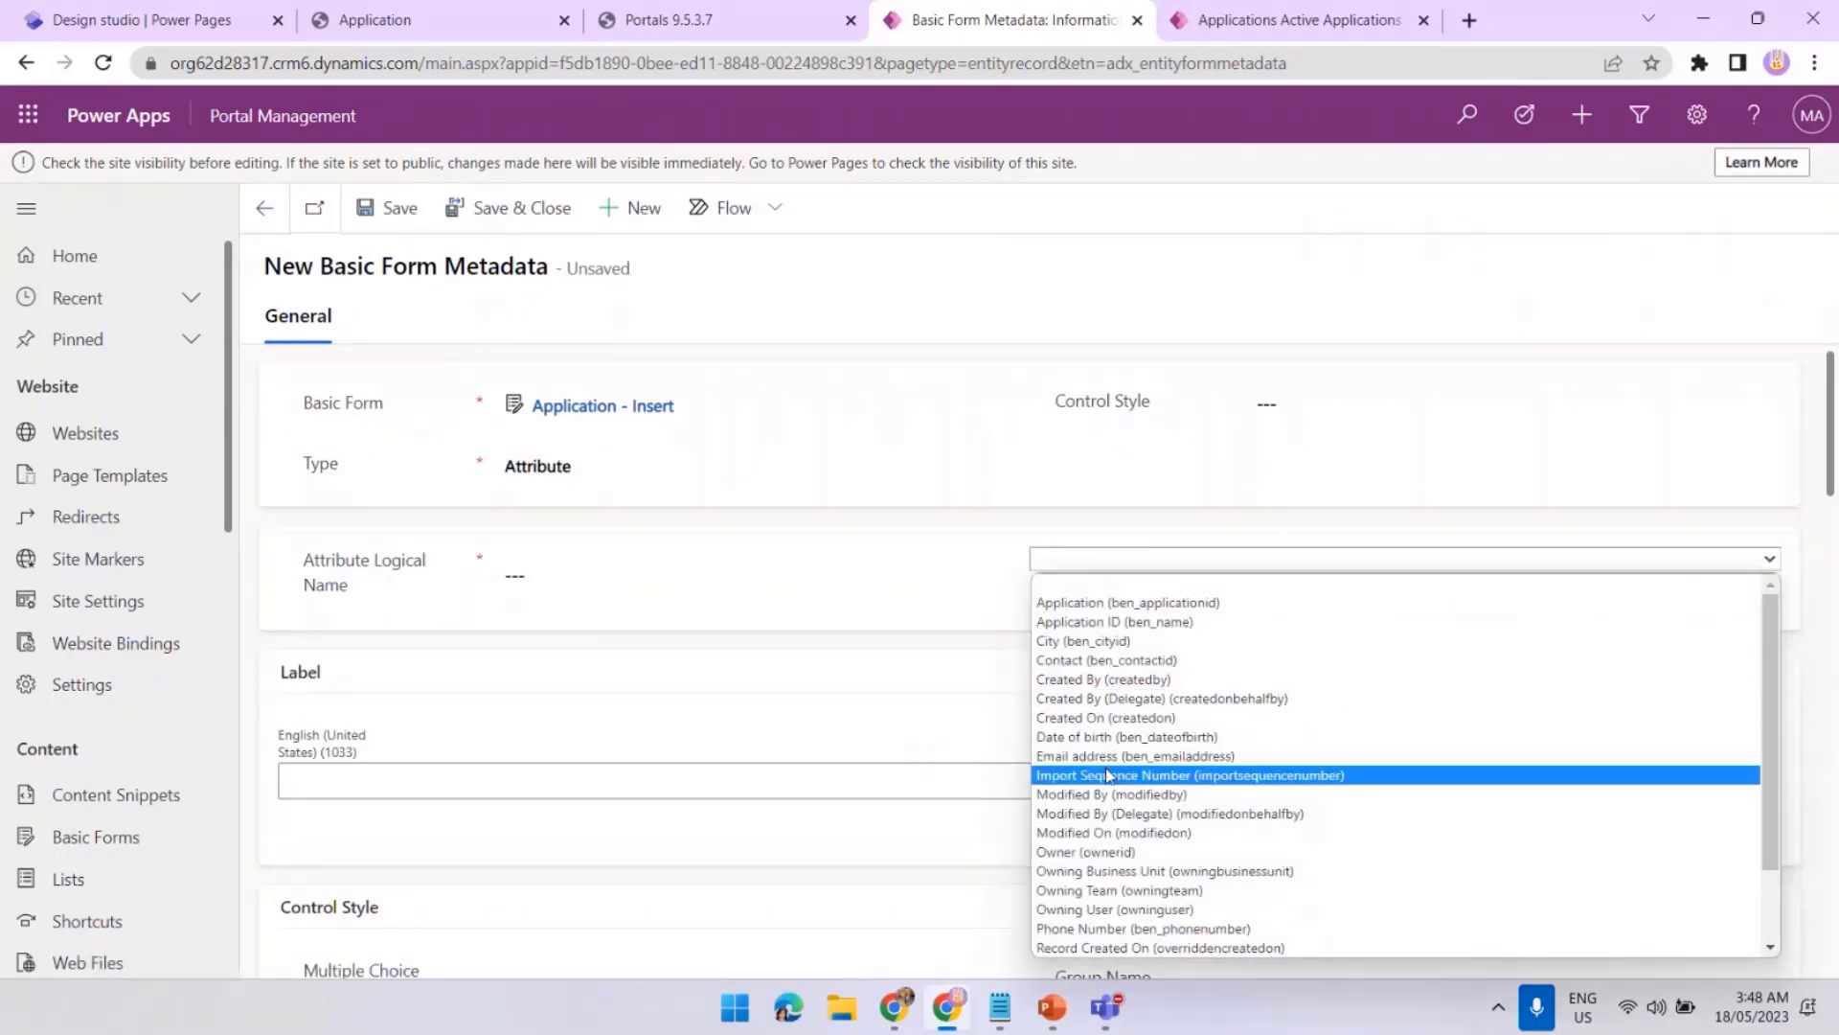
left_click(1166, 929)
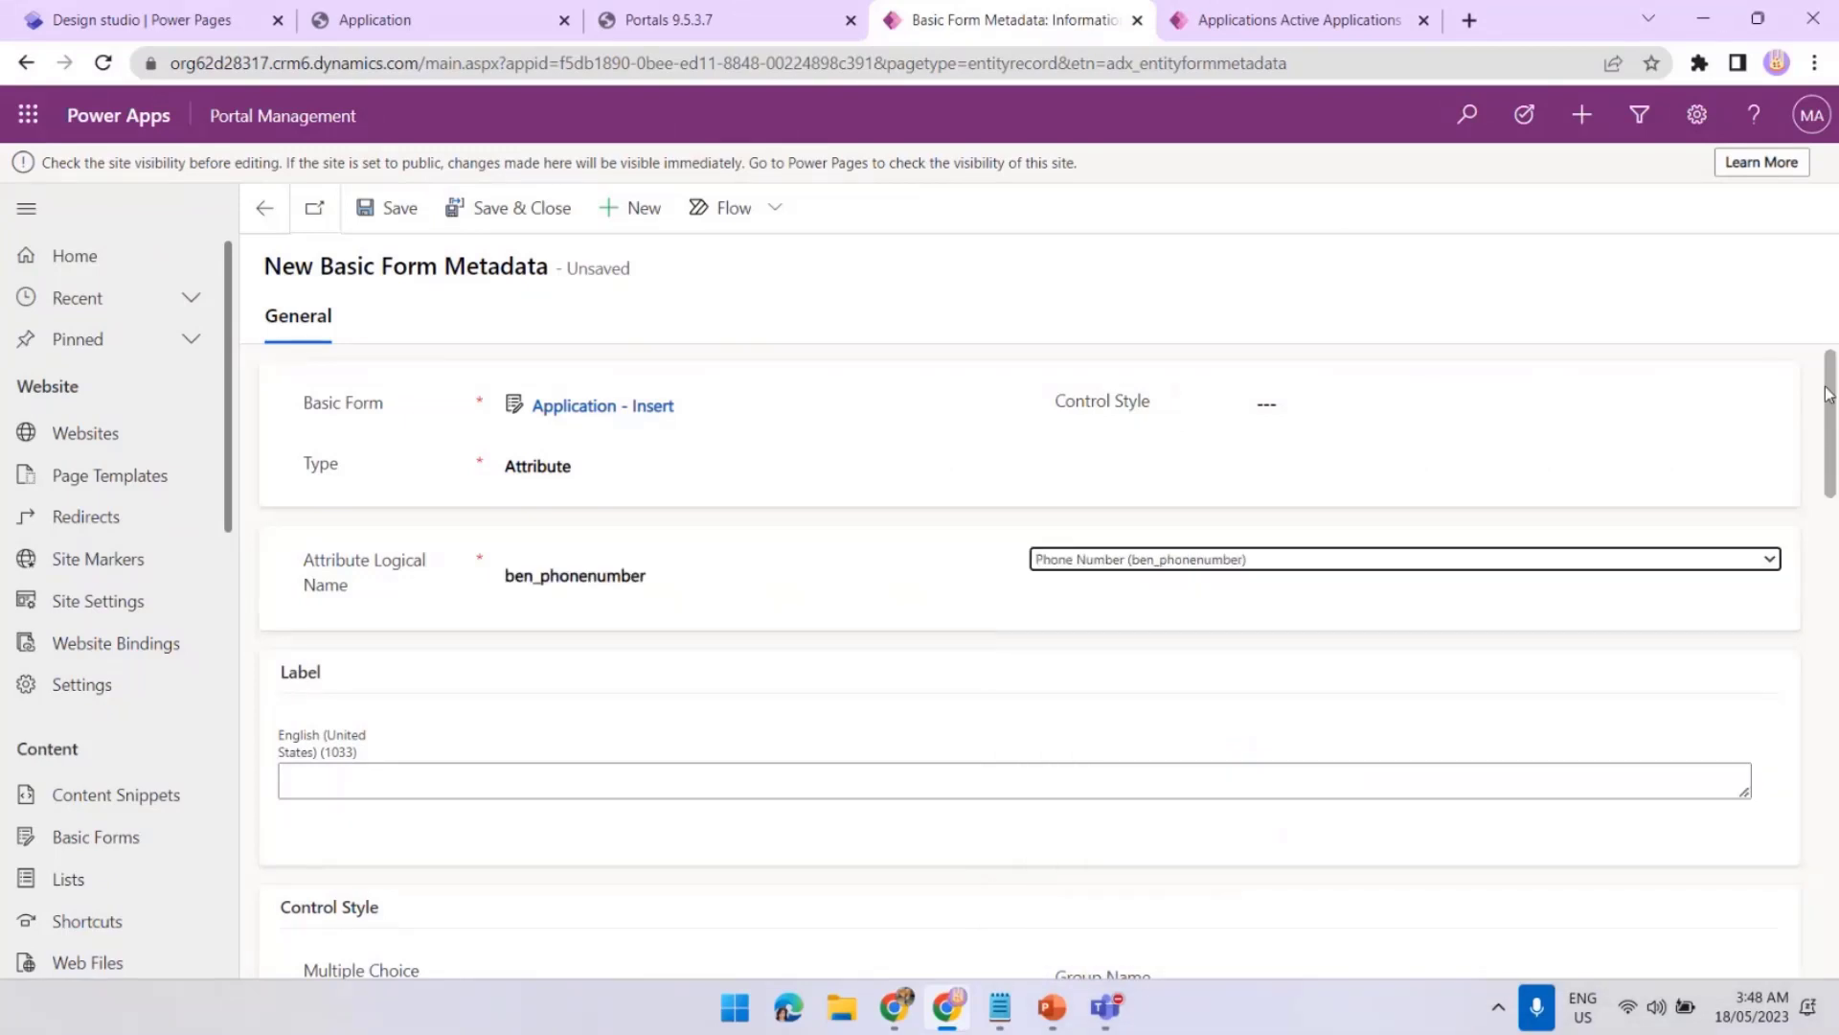
left_click_drag(1830, 393, 1823, 847)
left_click(522, 488)
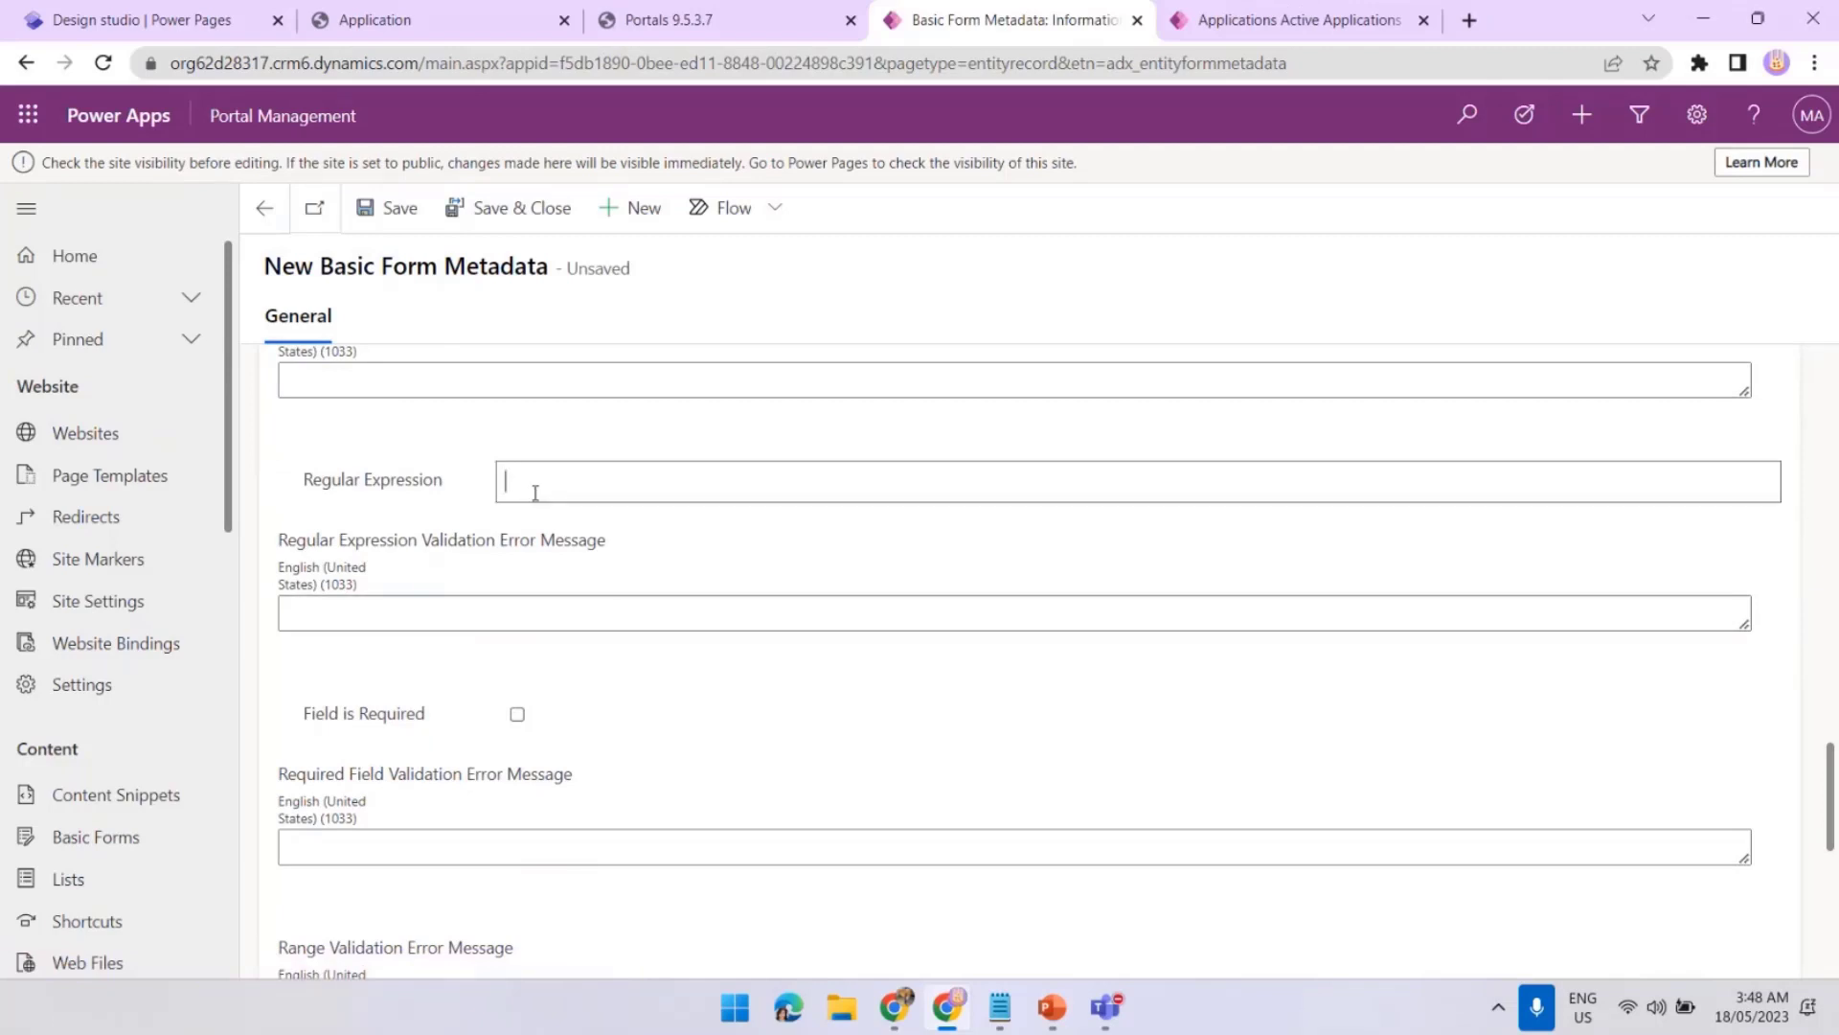
Paste ^(\+?64|0)[28]\d{7,9}$ as plain text into the Regular Expression field
key("alt+Tab")
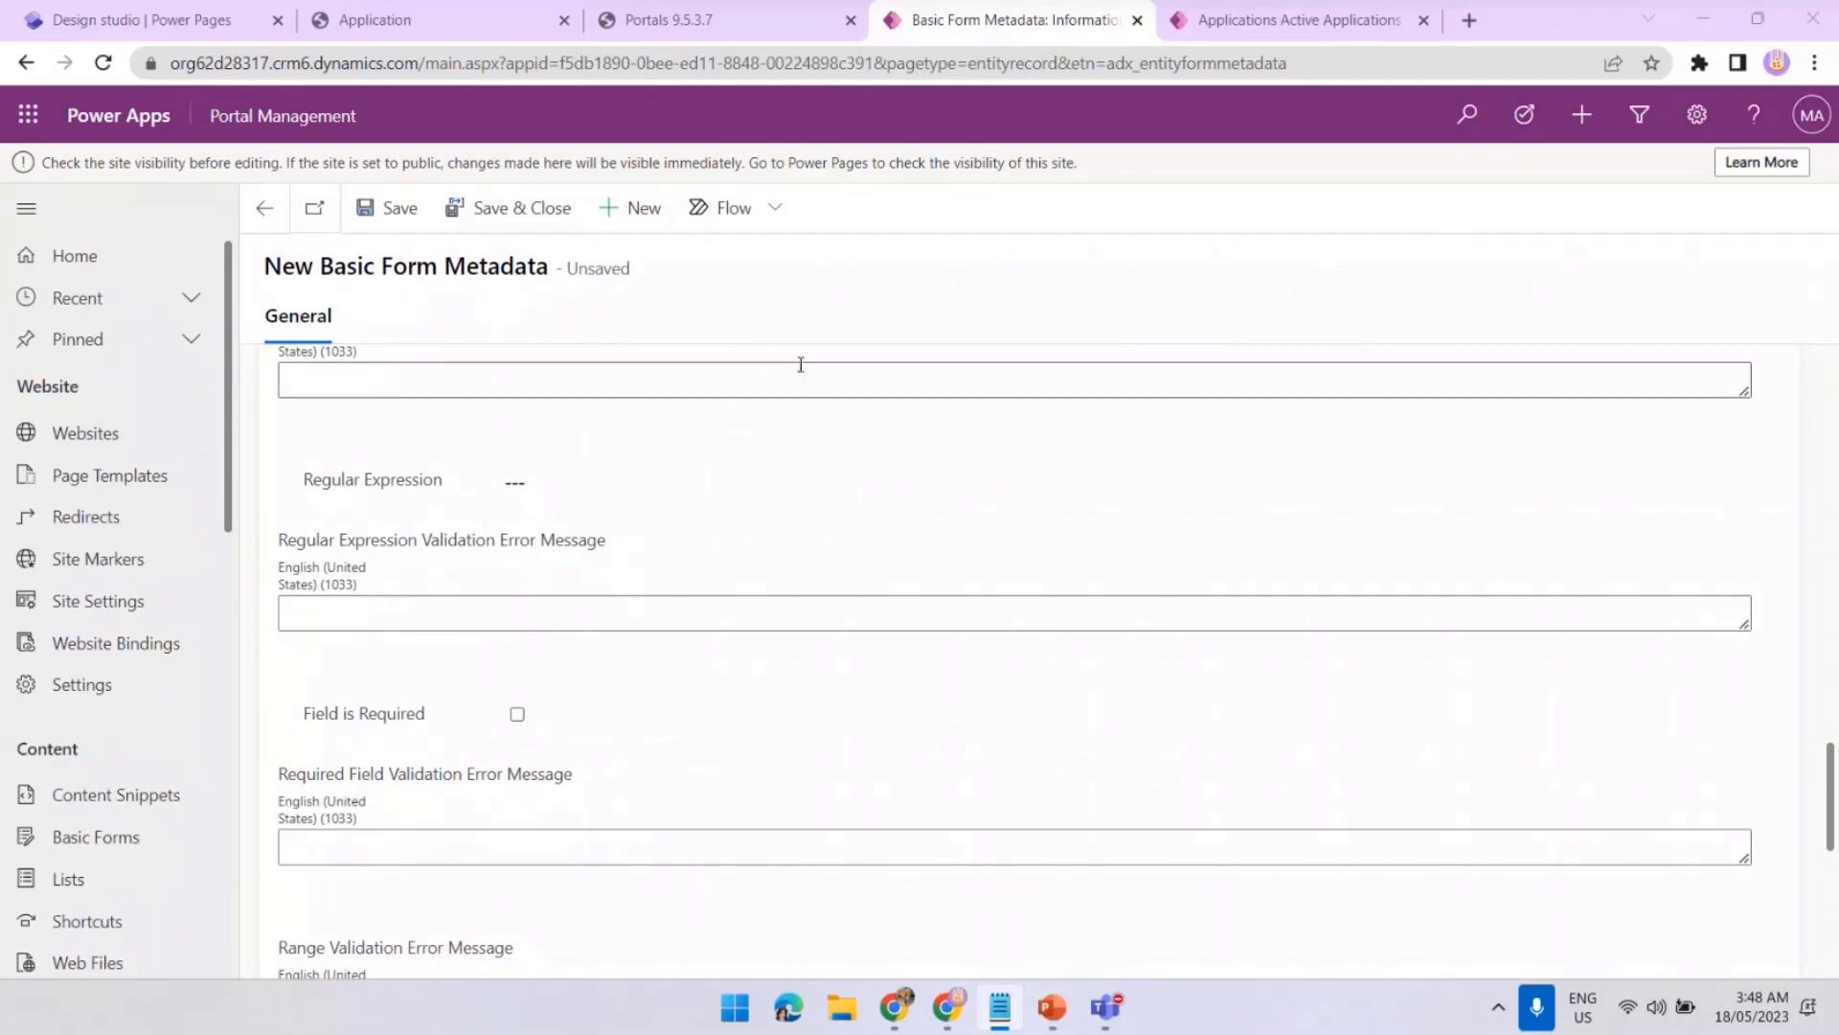
right_click(588, 623)
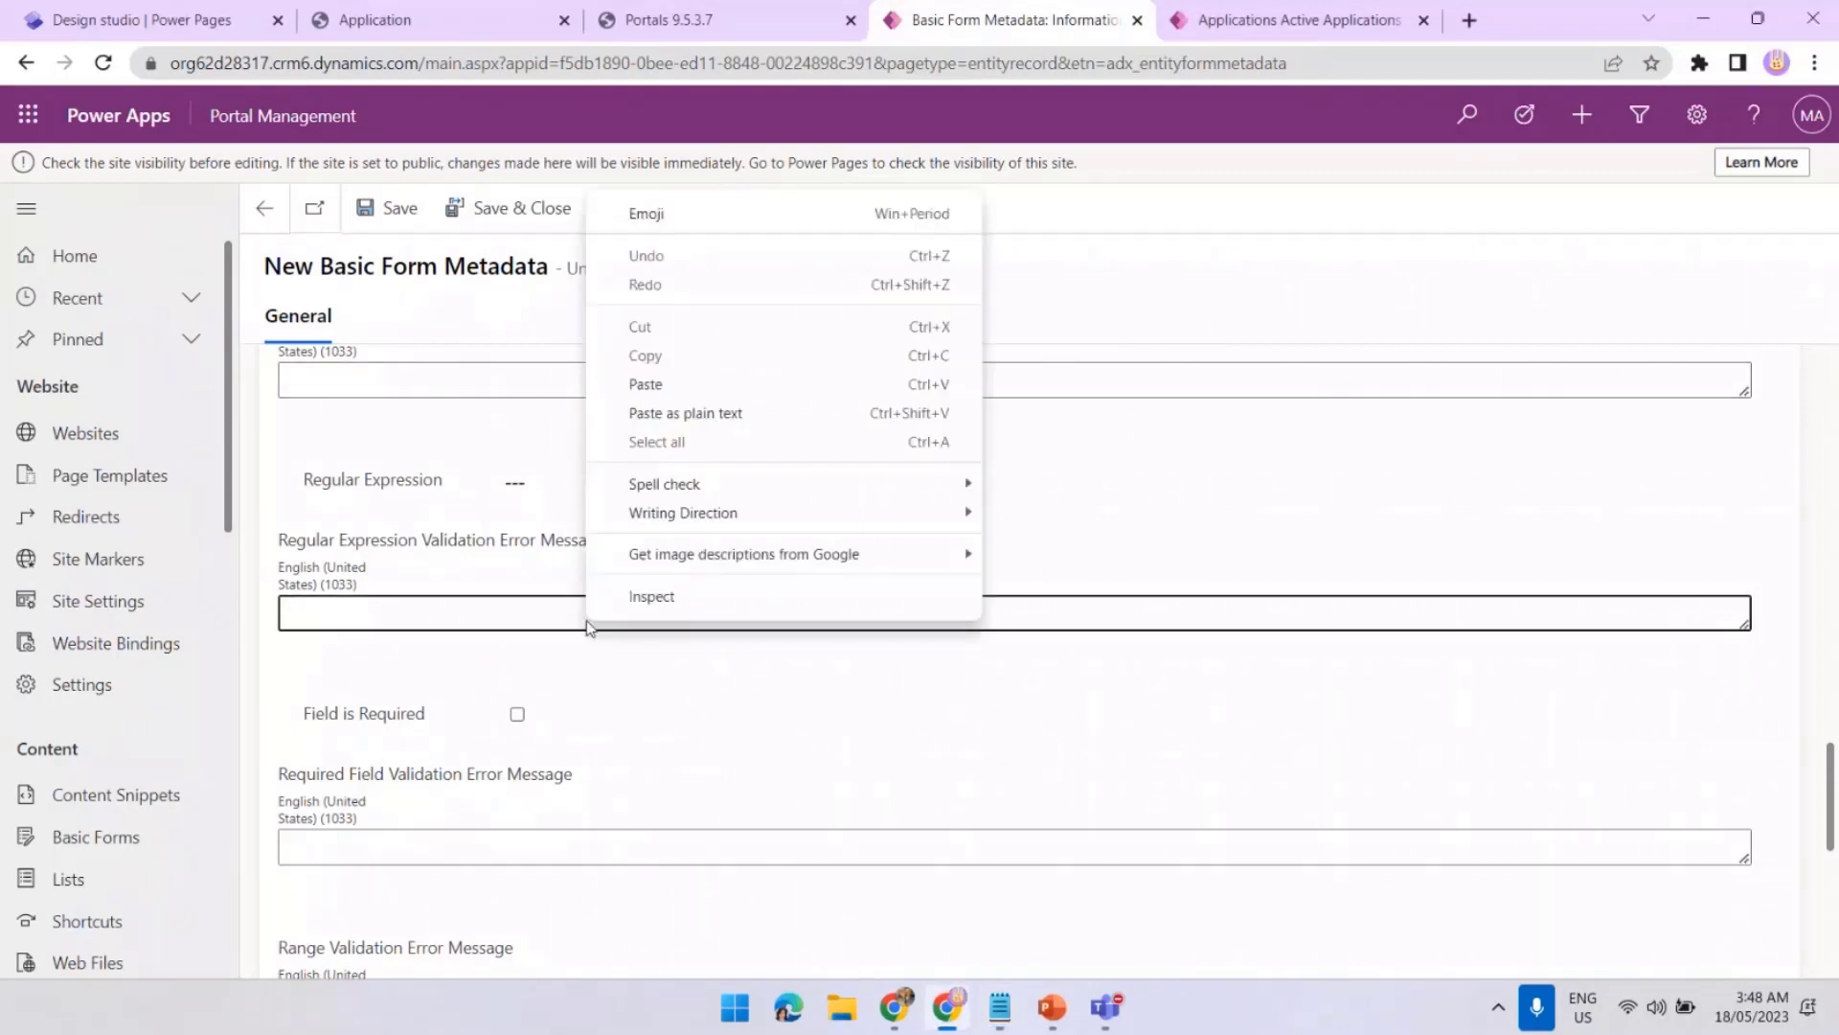
left_click(555, 484)
right_click(548, 491)
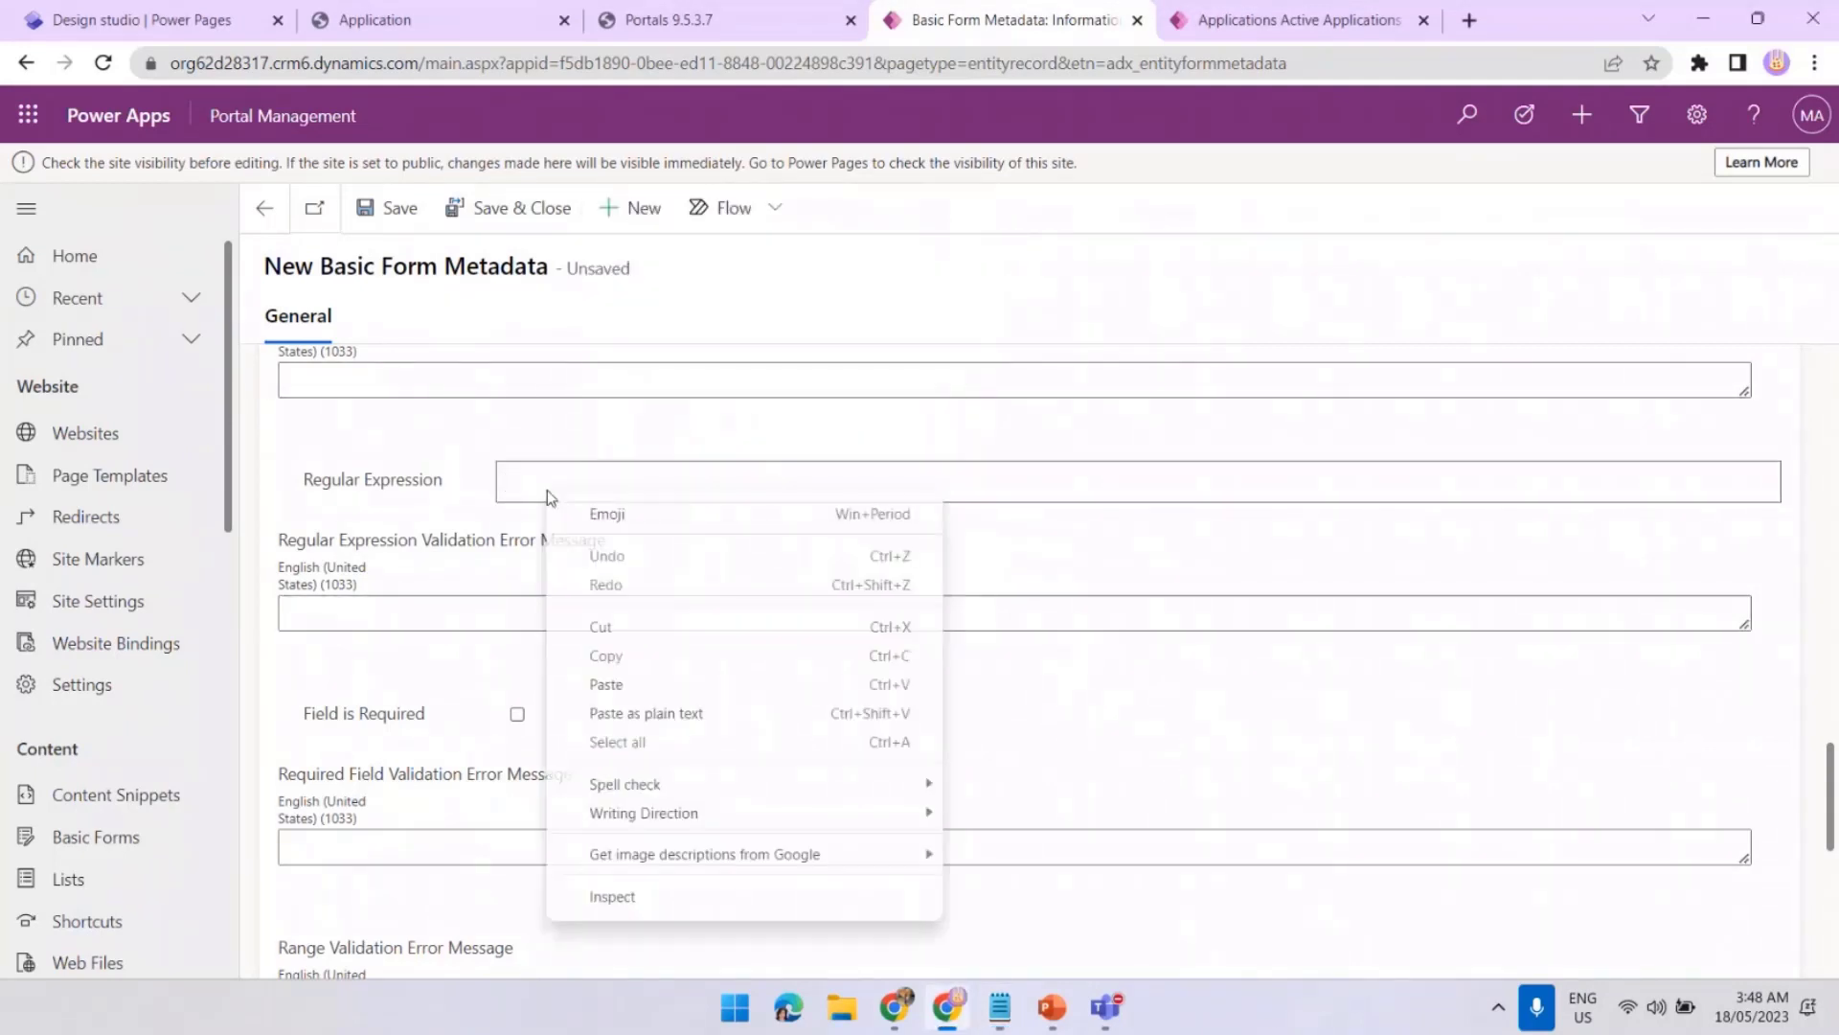
left_click(660, 721)
Paste the valid-phone-number error message with examples and save the metadata
left_click(722, 614)
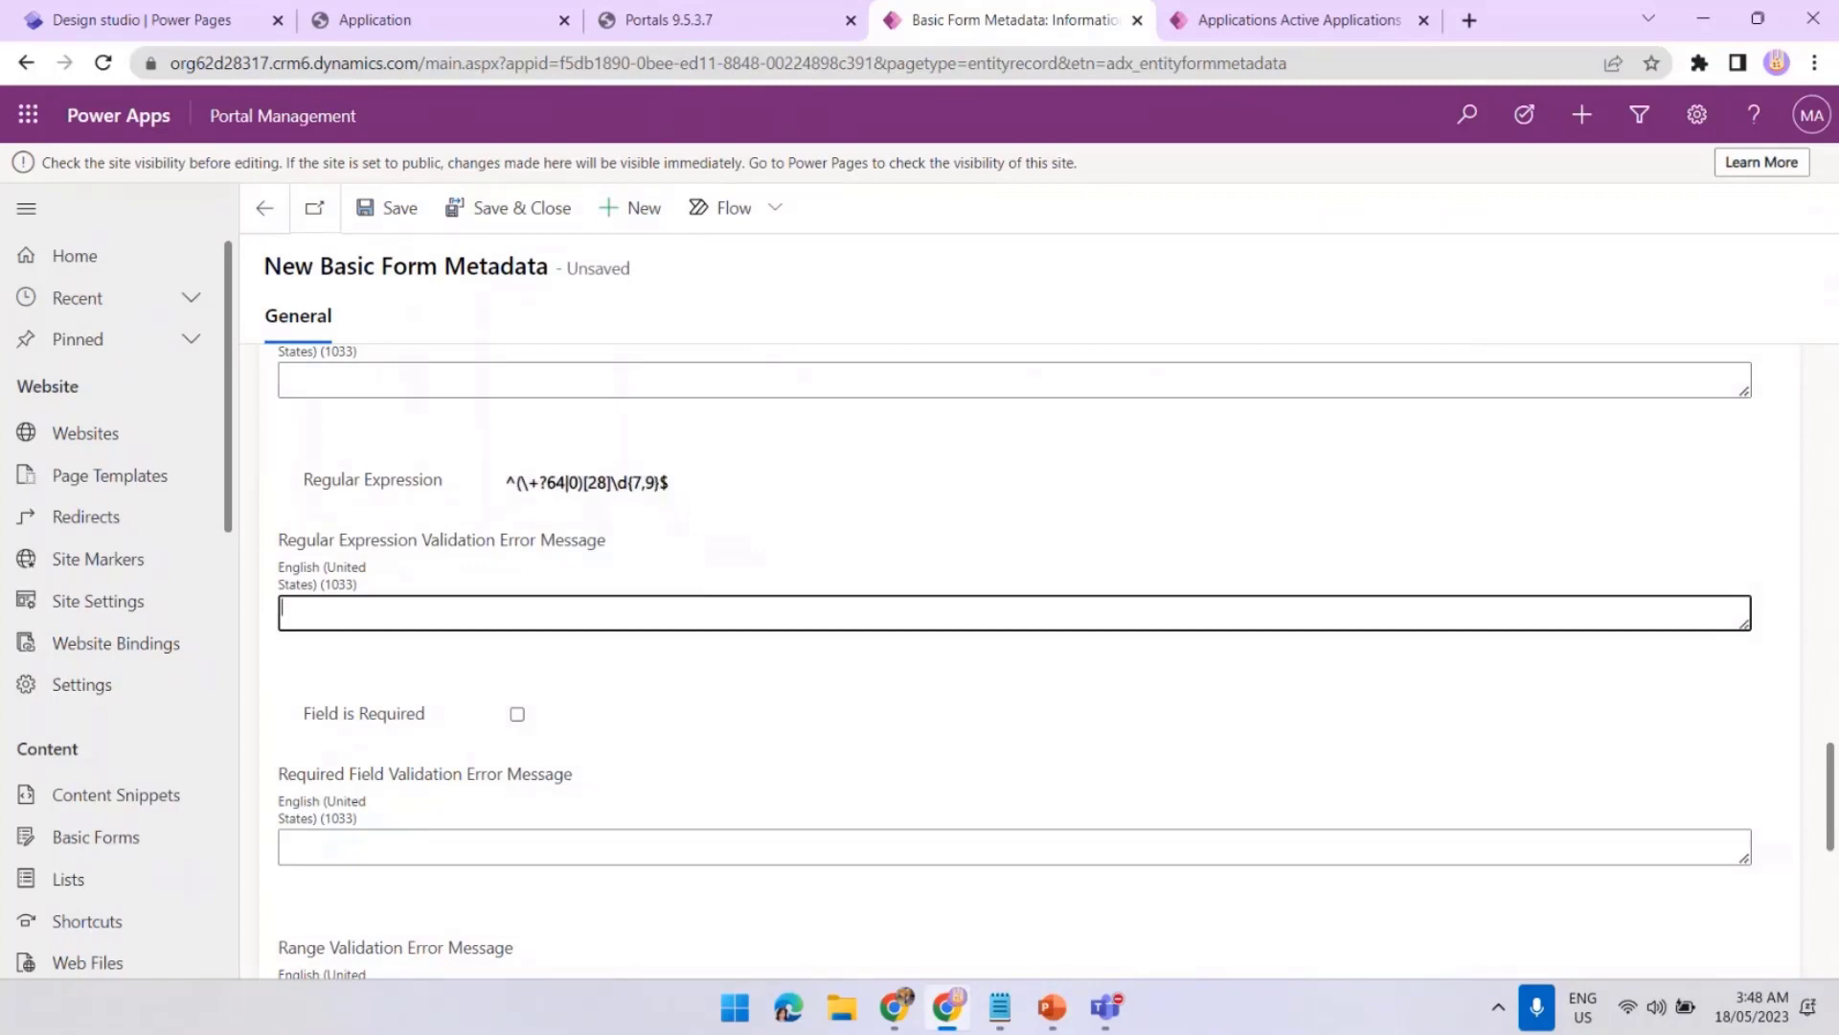
key("alt+Tab")
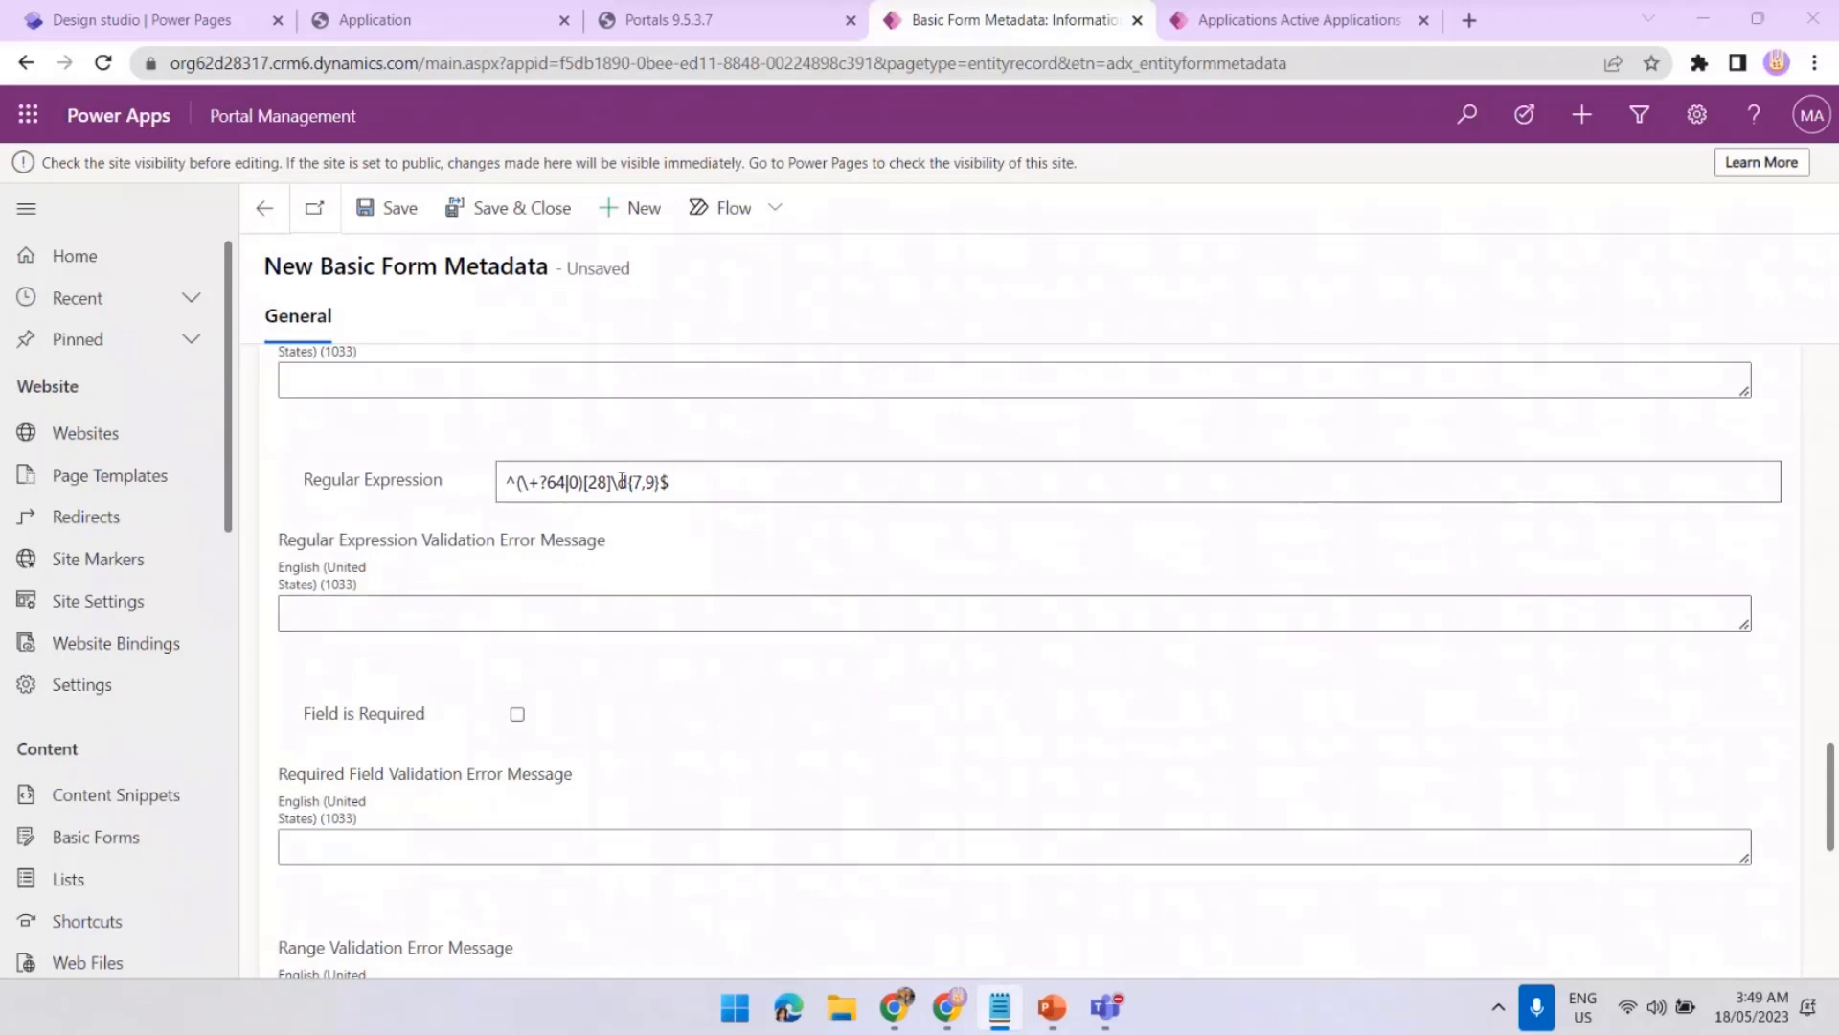
left_click(675, 608)
right_click(674, 609)
left_click(783, 403)
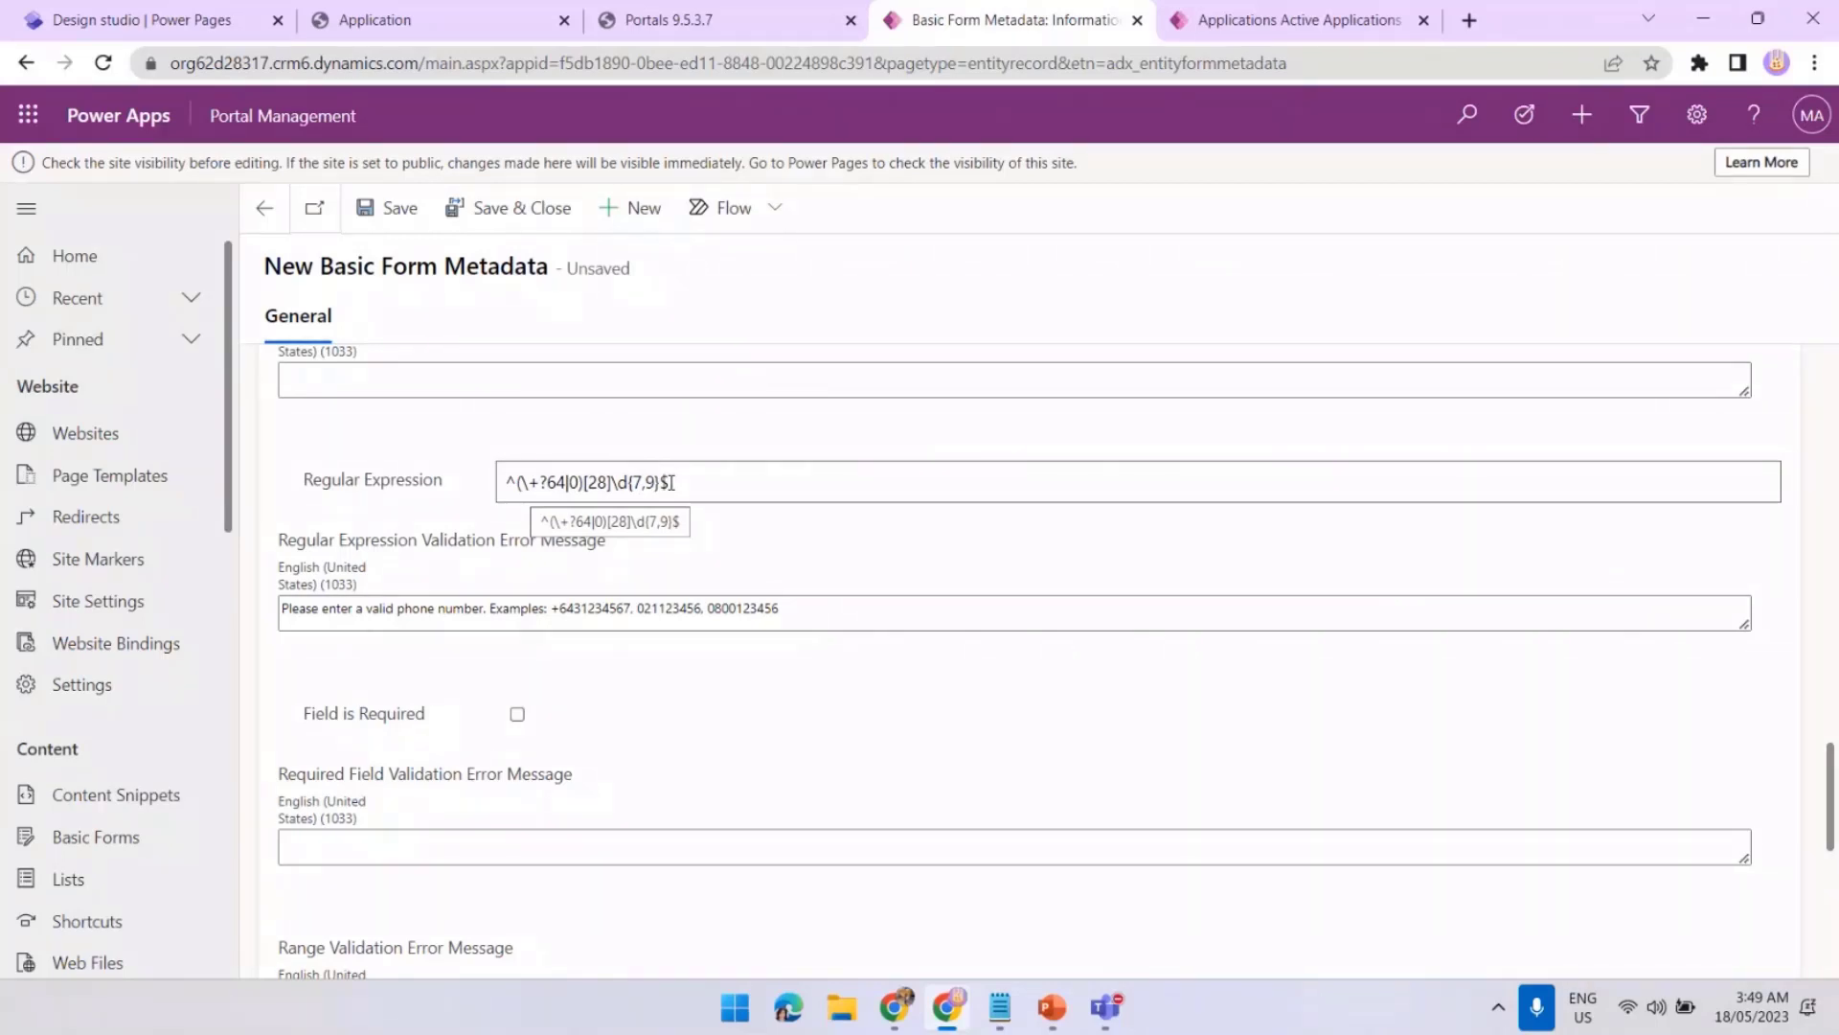
left_click(796, 609)
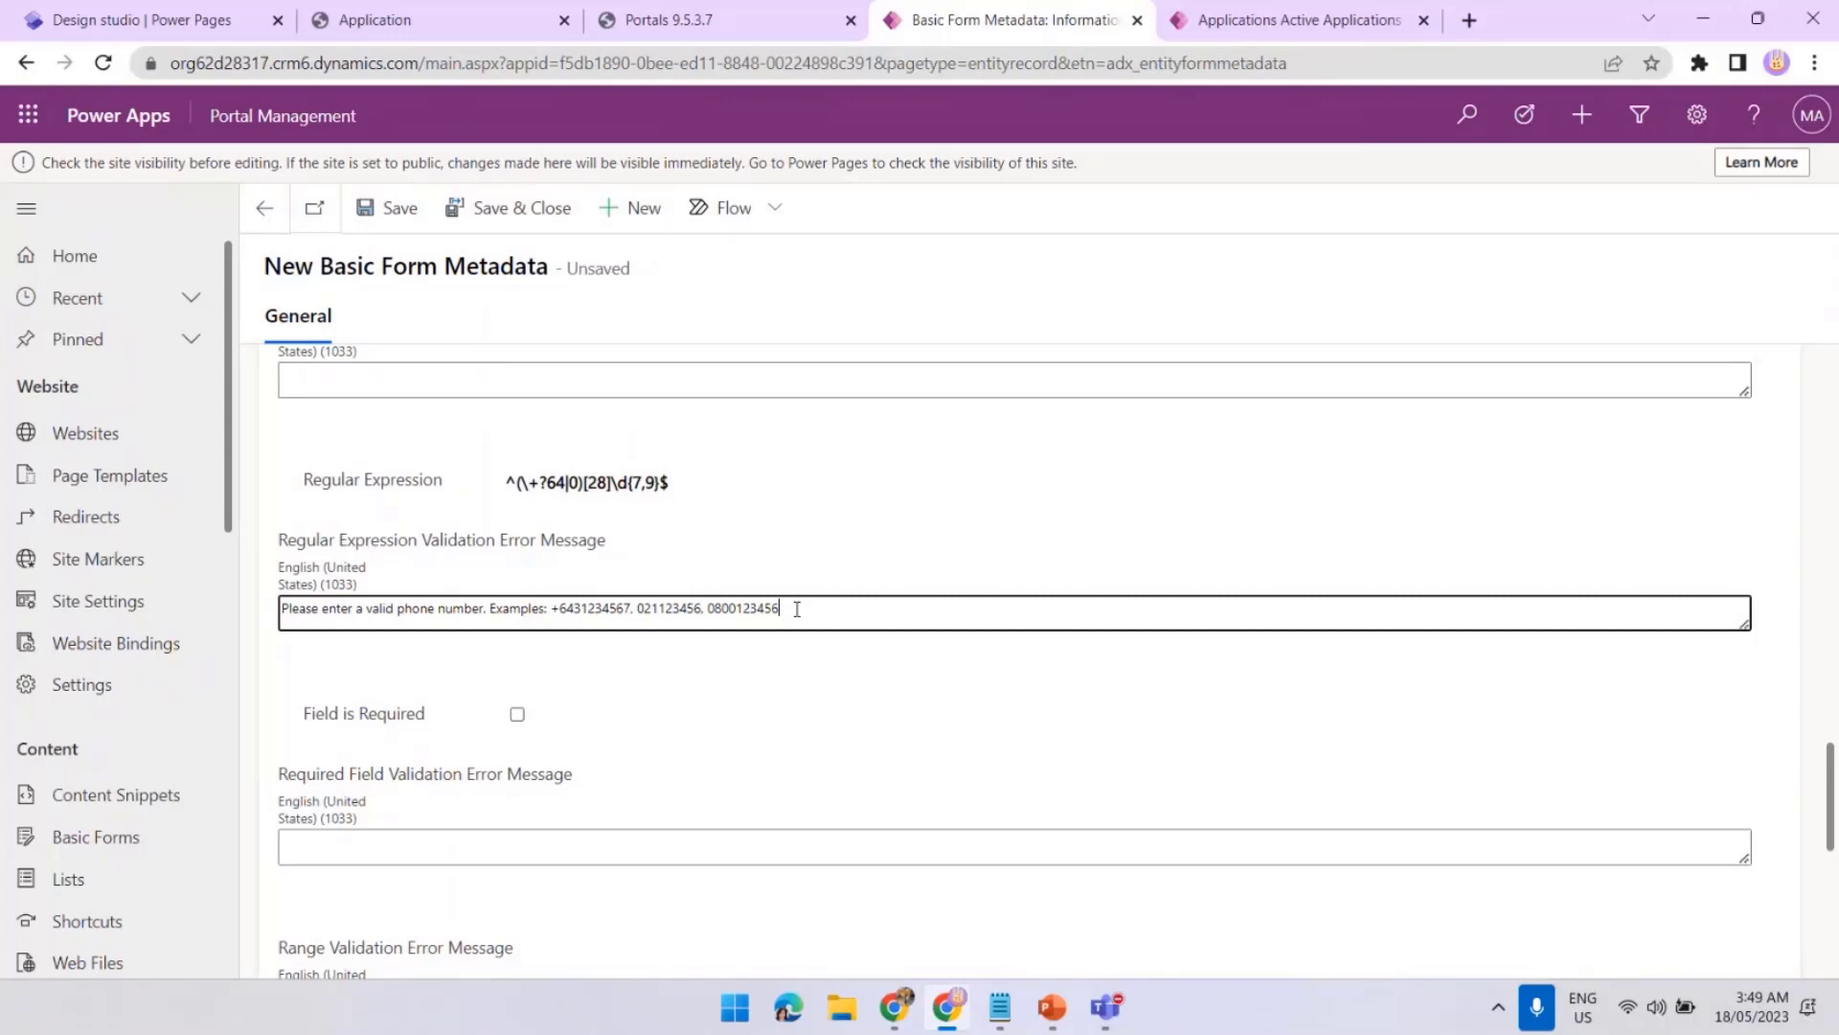
left_click(485, 231)
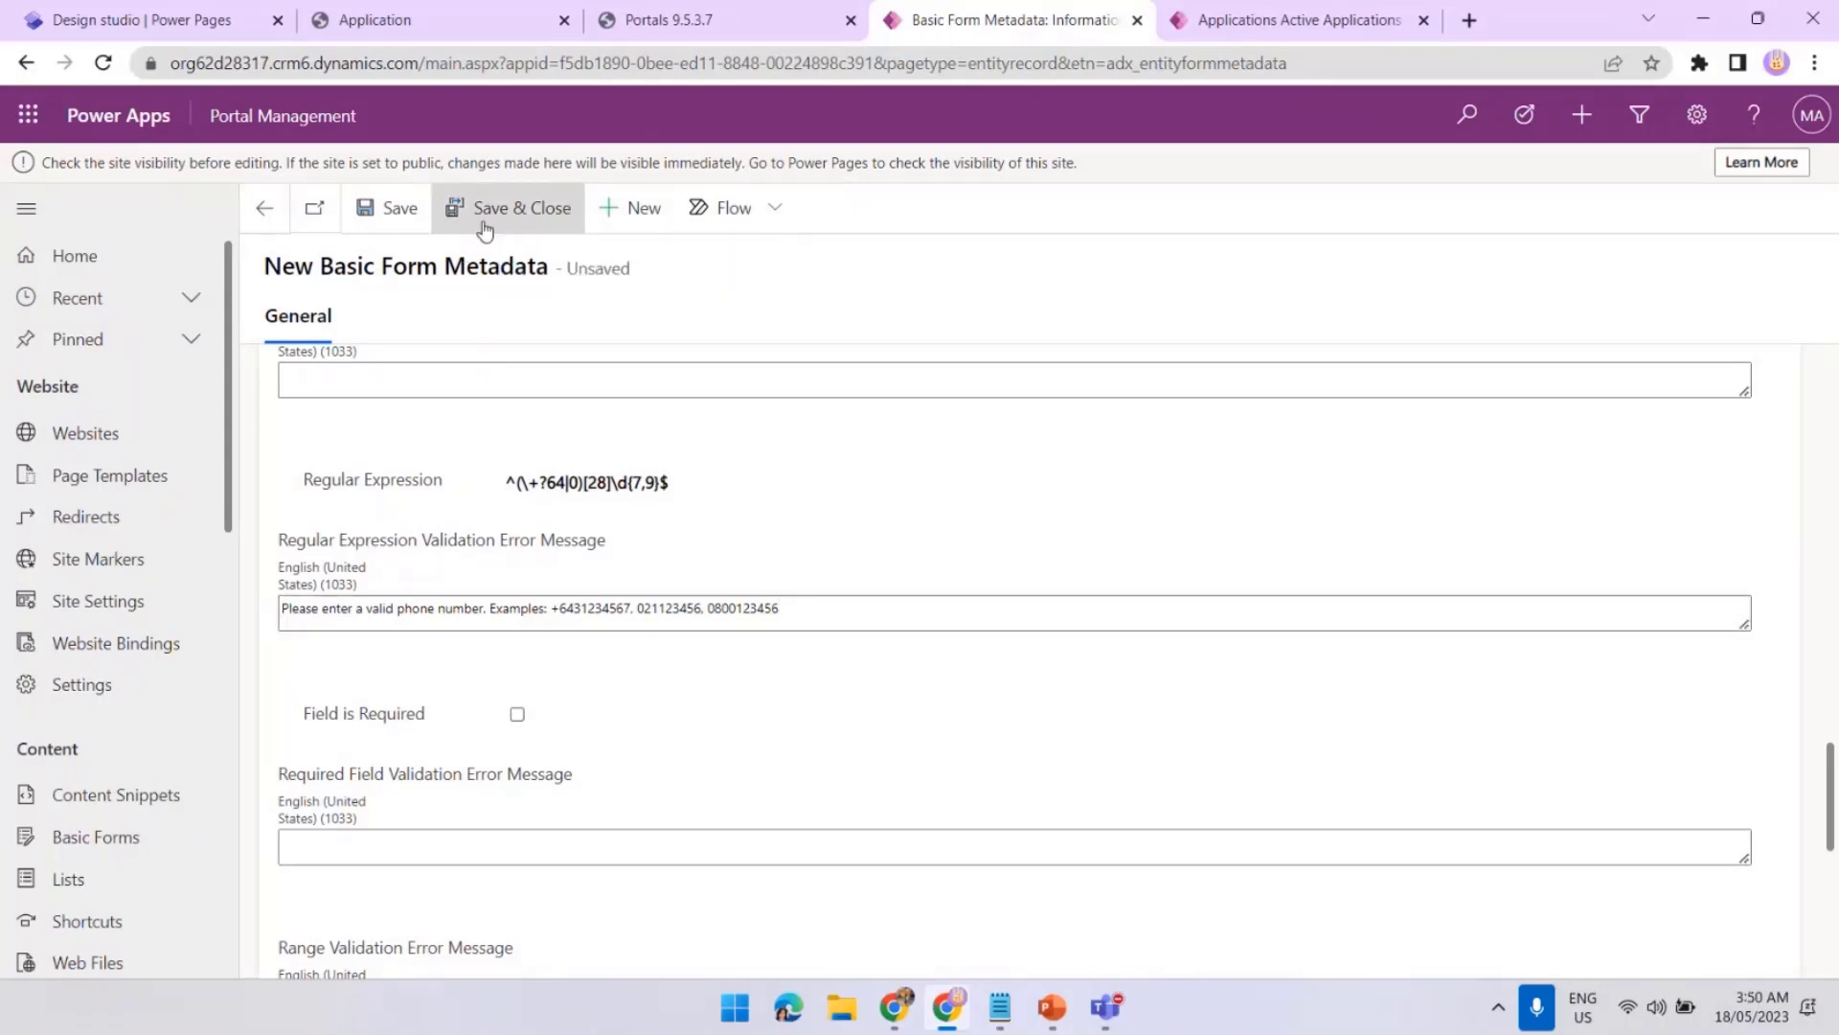
Clear the portal cache, reload the Application page, and open a new application form
left_click(659, 29)
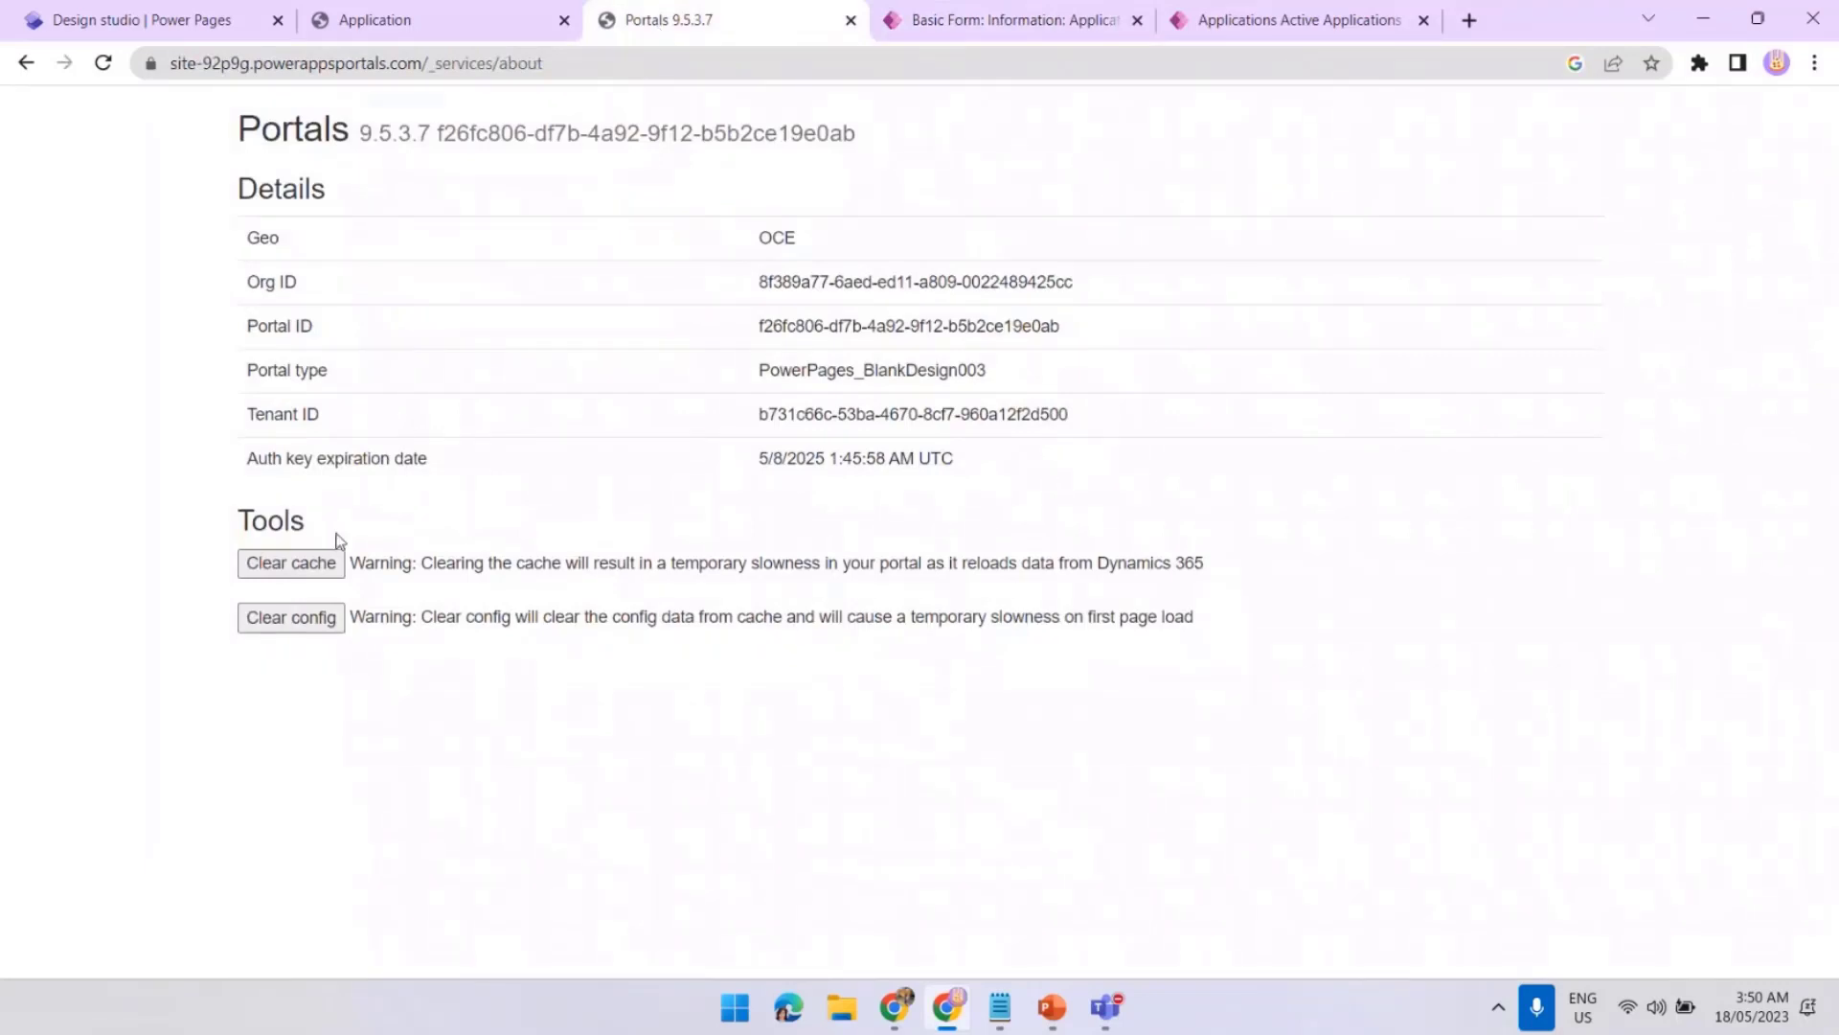
left_click(317, 568)
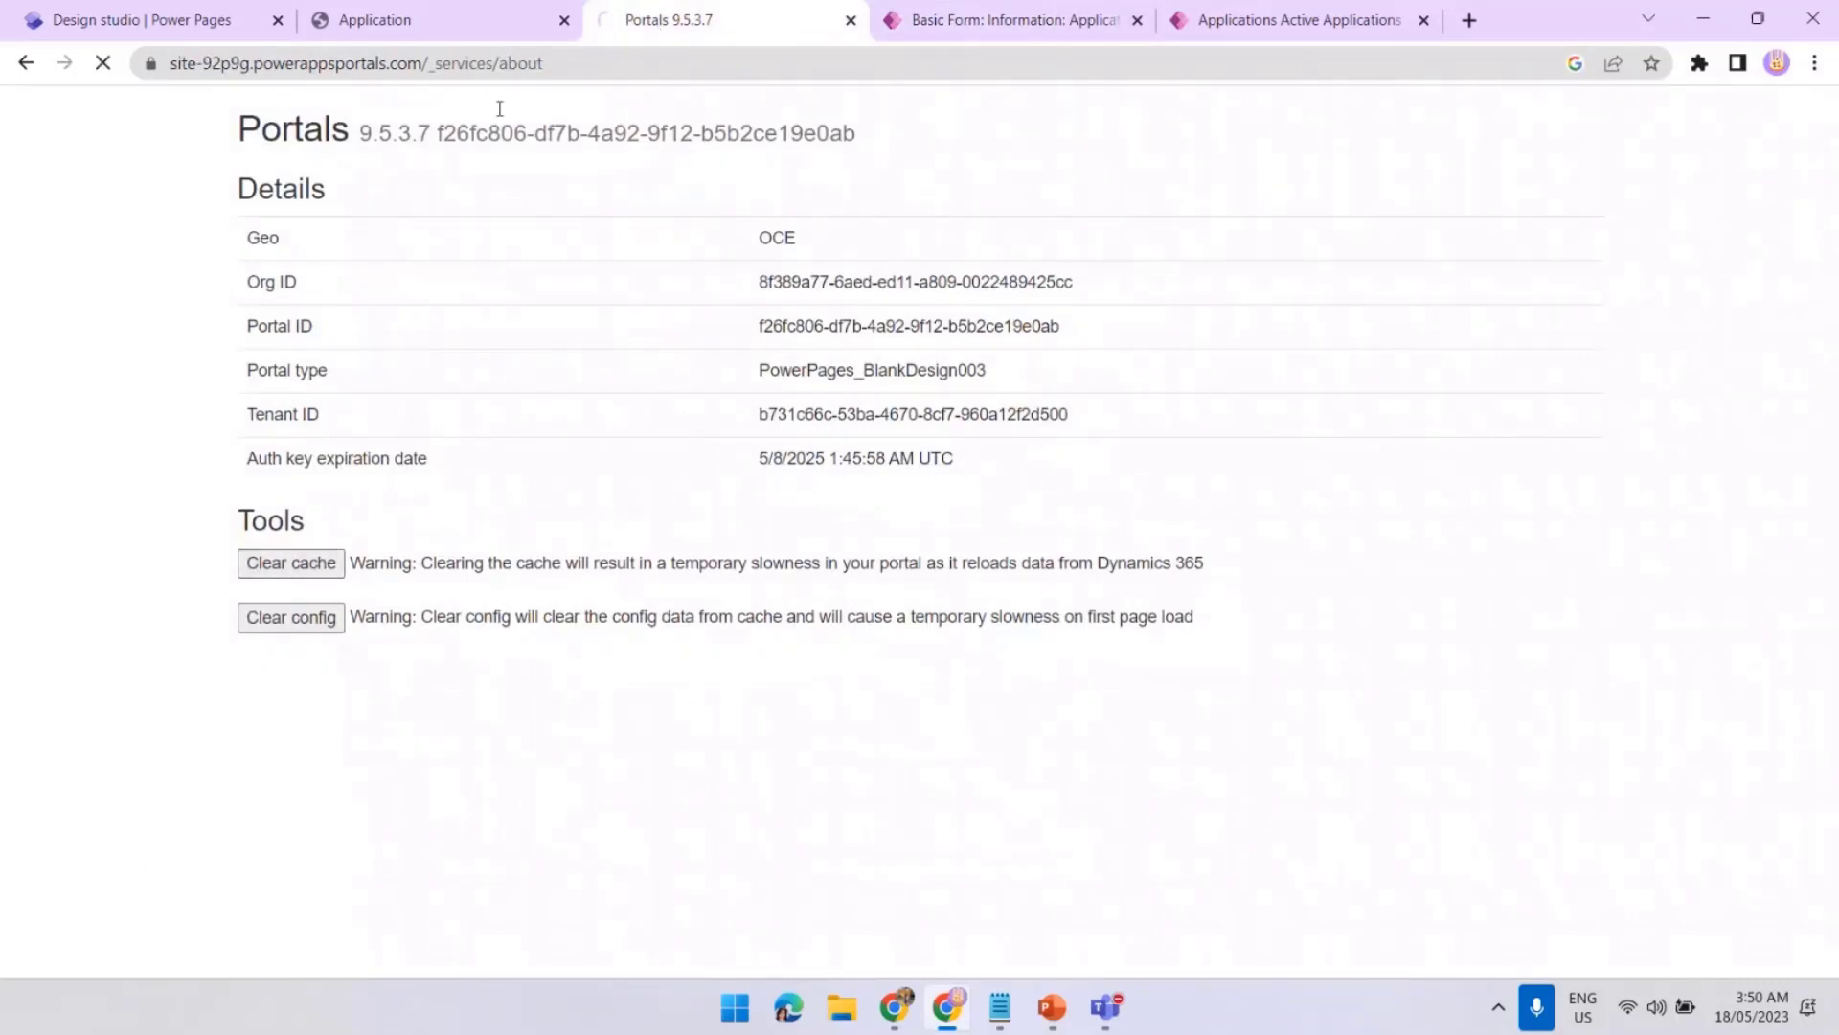
left_click(510, 31)
left_click(107, 67)
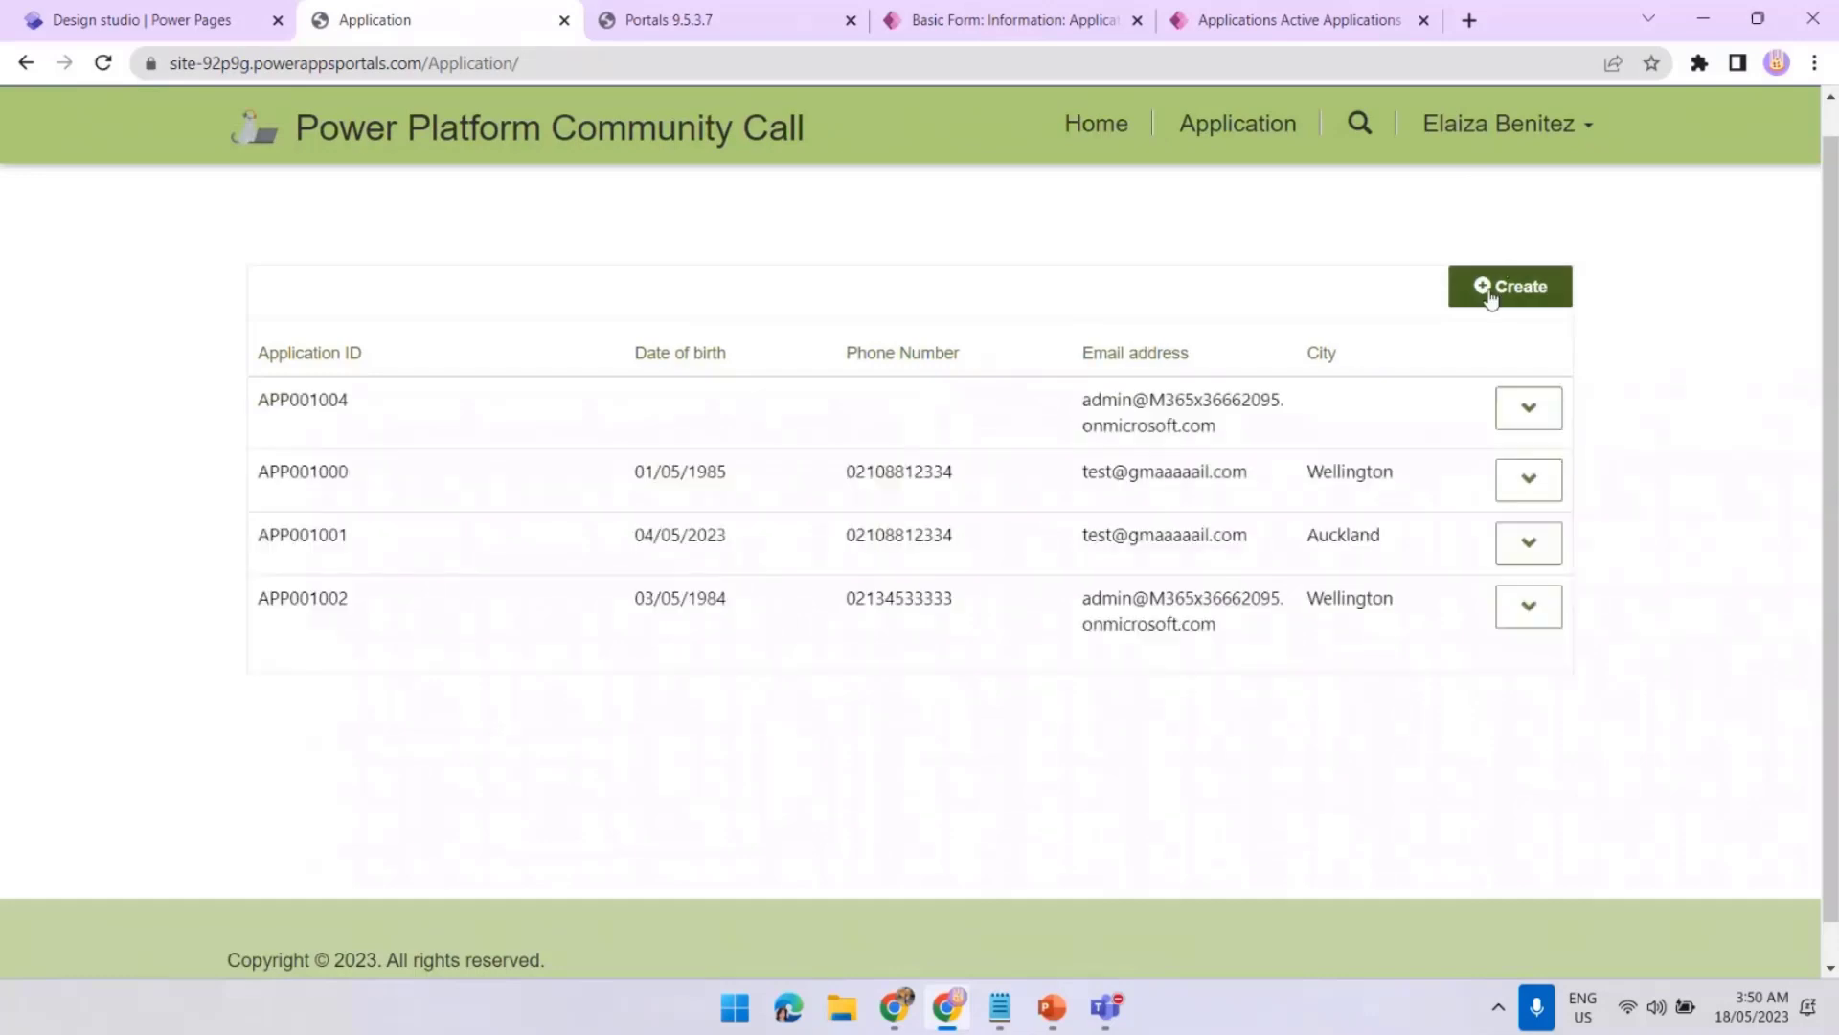
left_click(1489, 290)
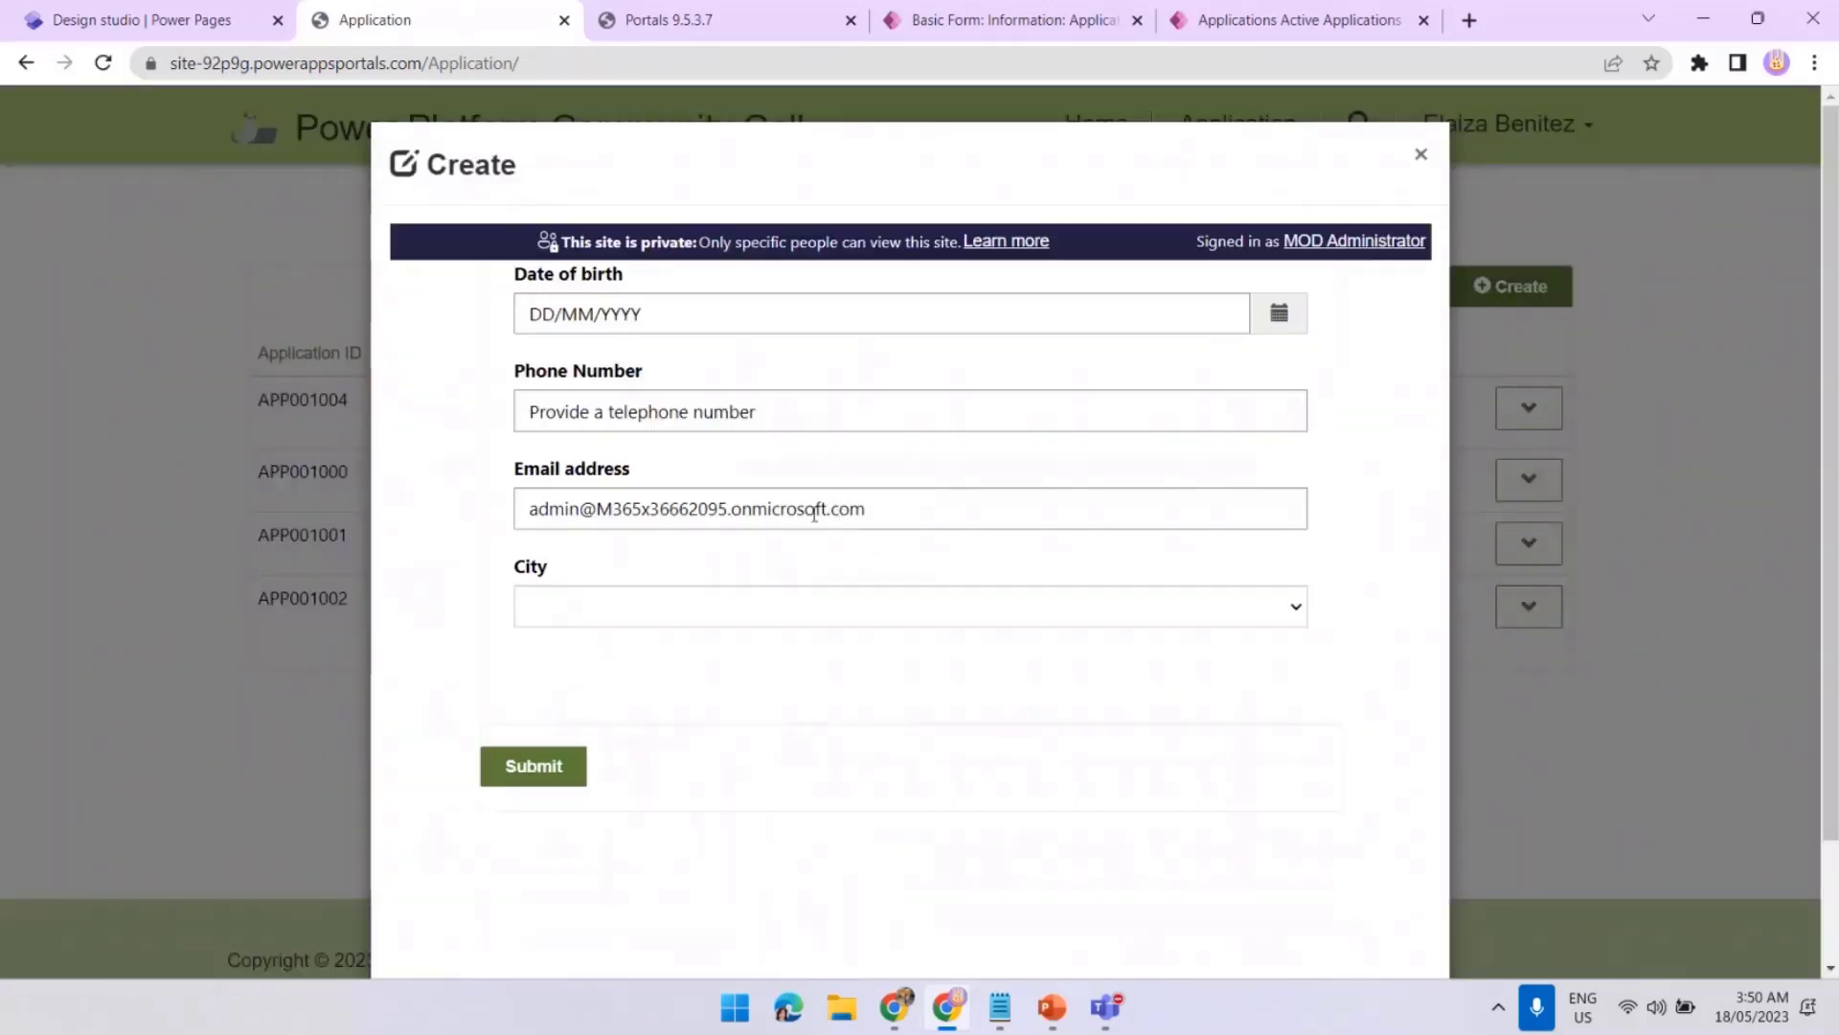
Enter 5678902 as the phone number and submit to trigger the validation error
left_click(752, 403)
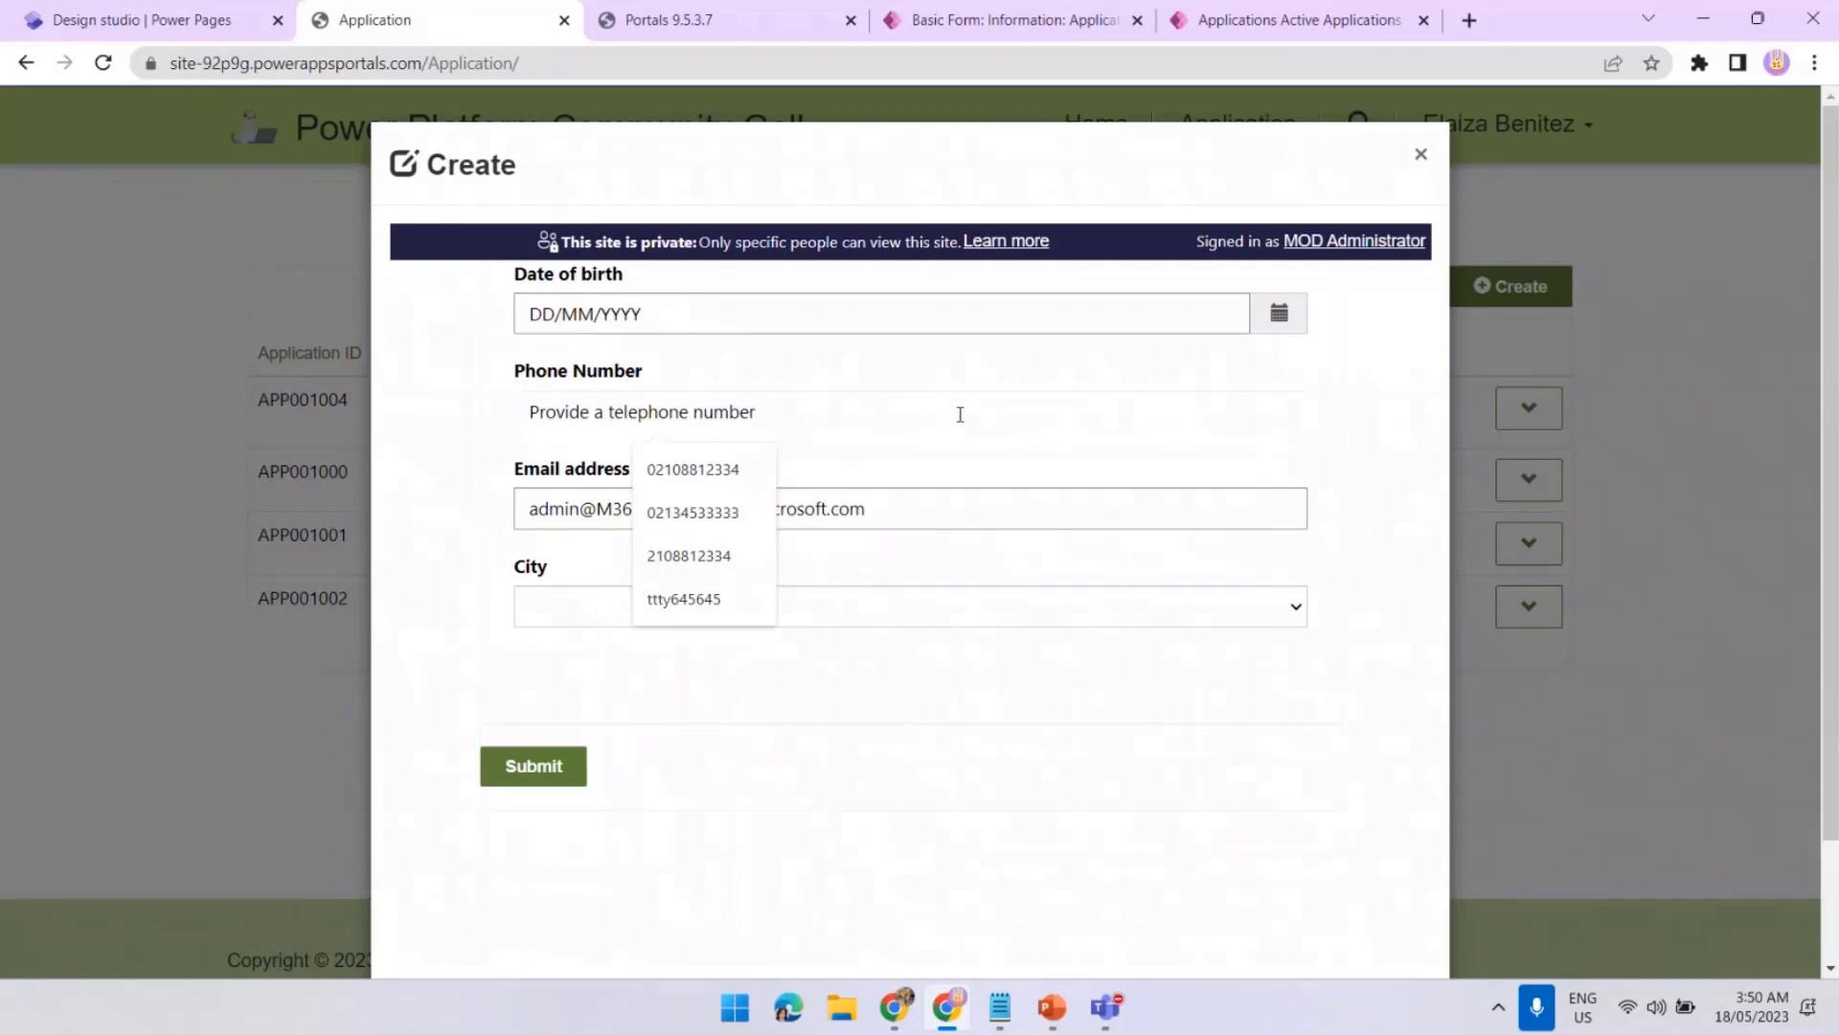
type("5678")
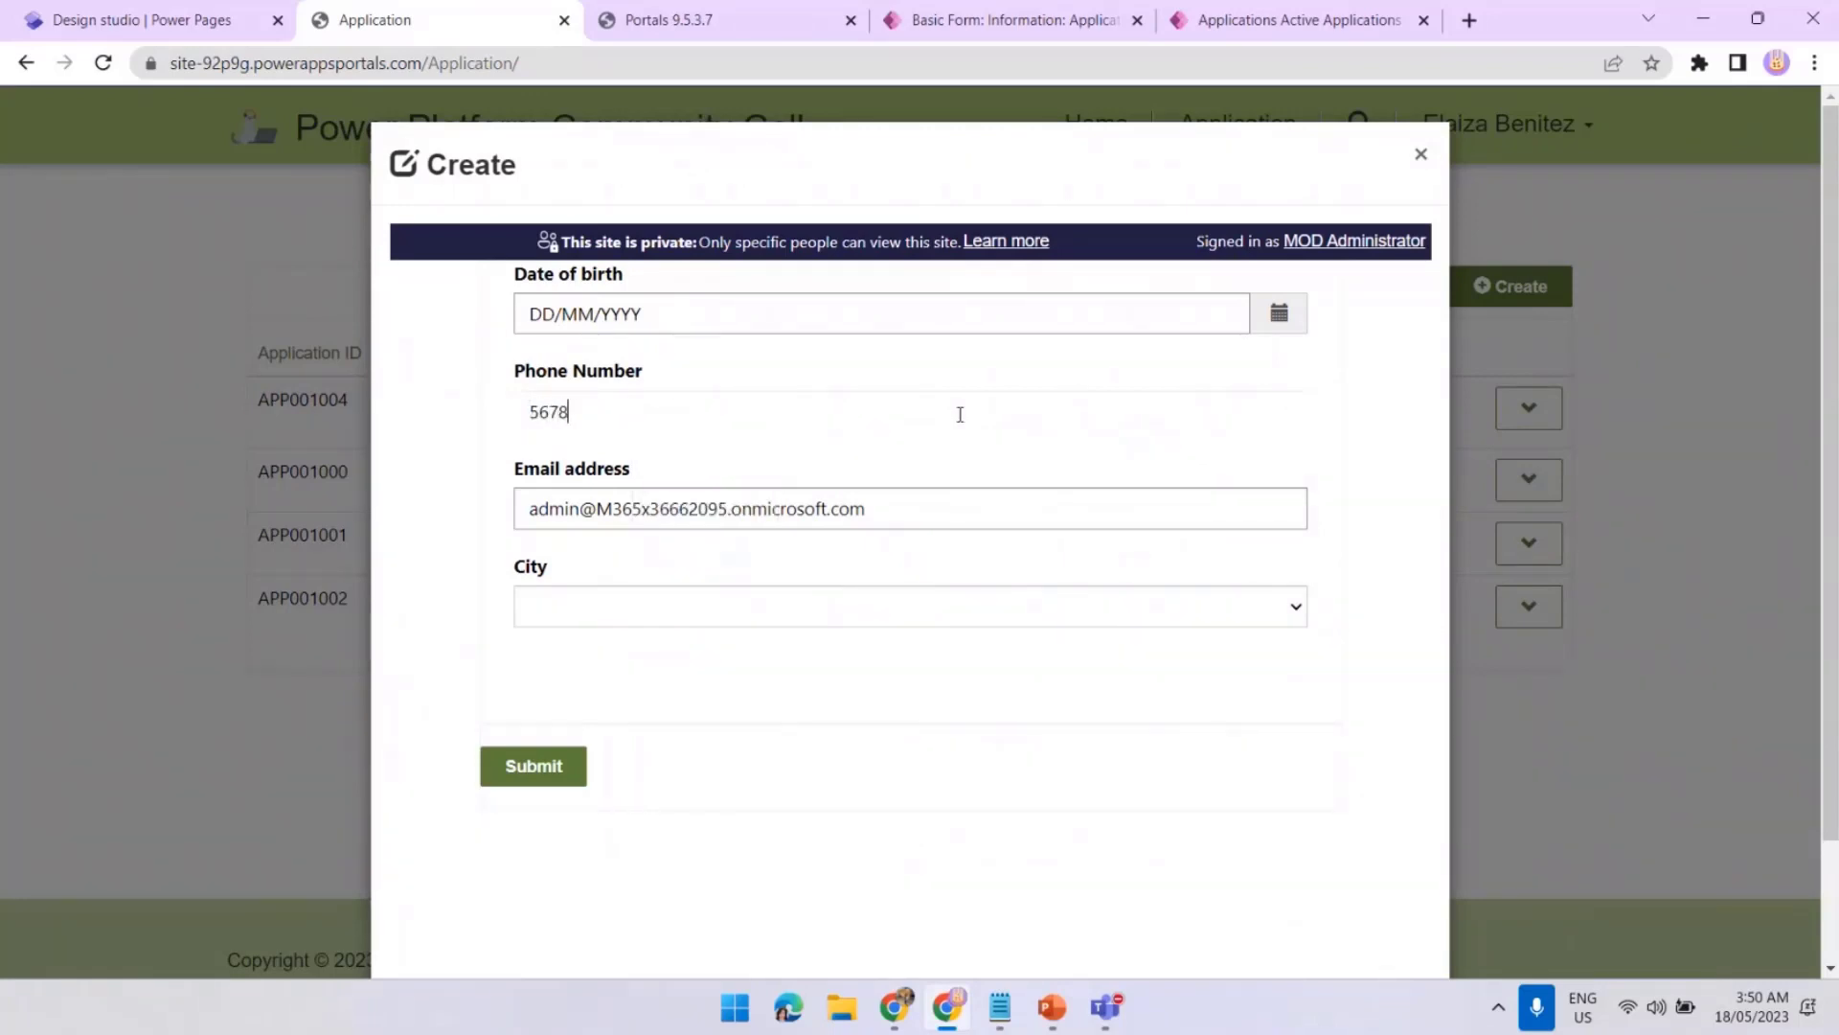
type("902")
left_click(551, 770)
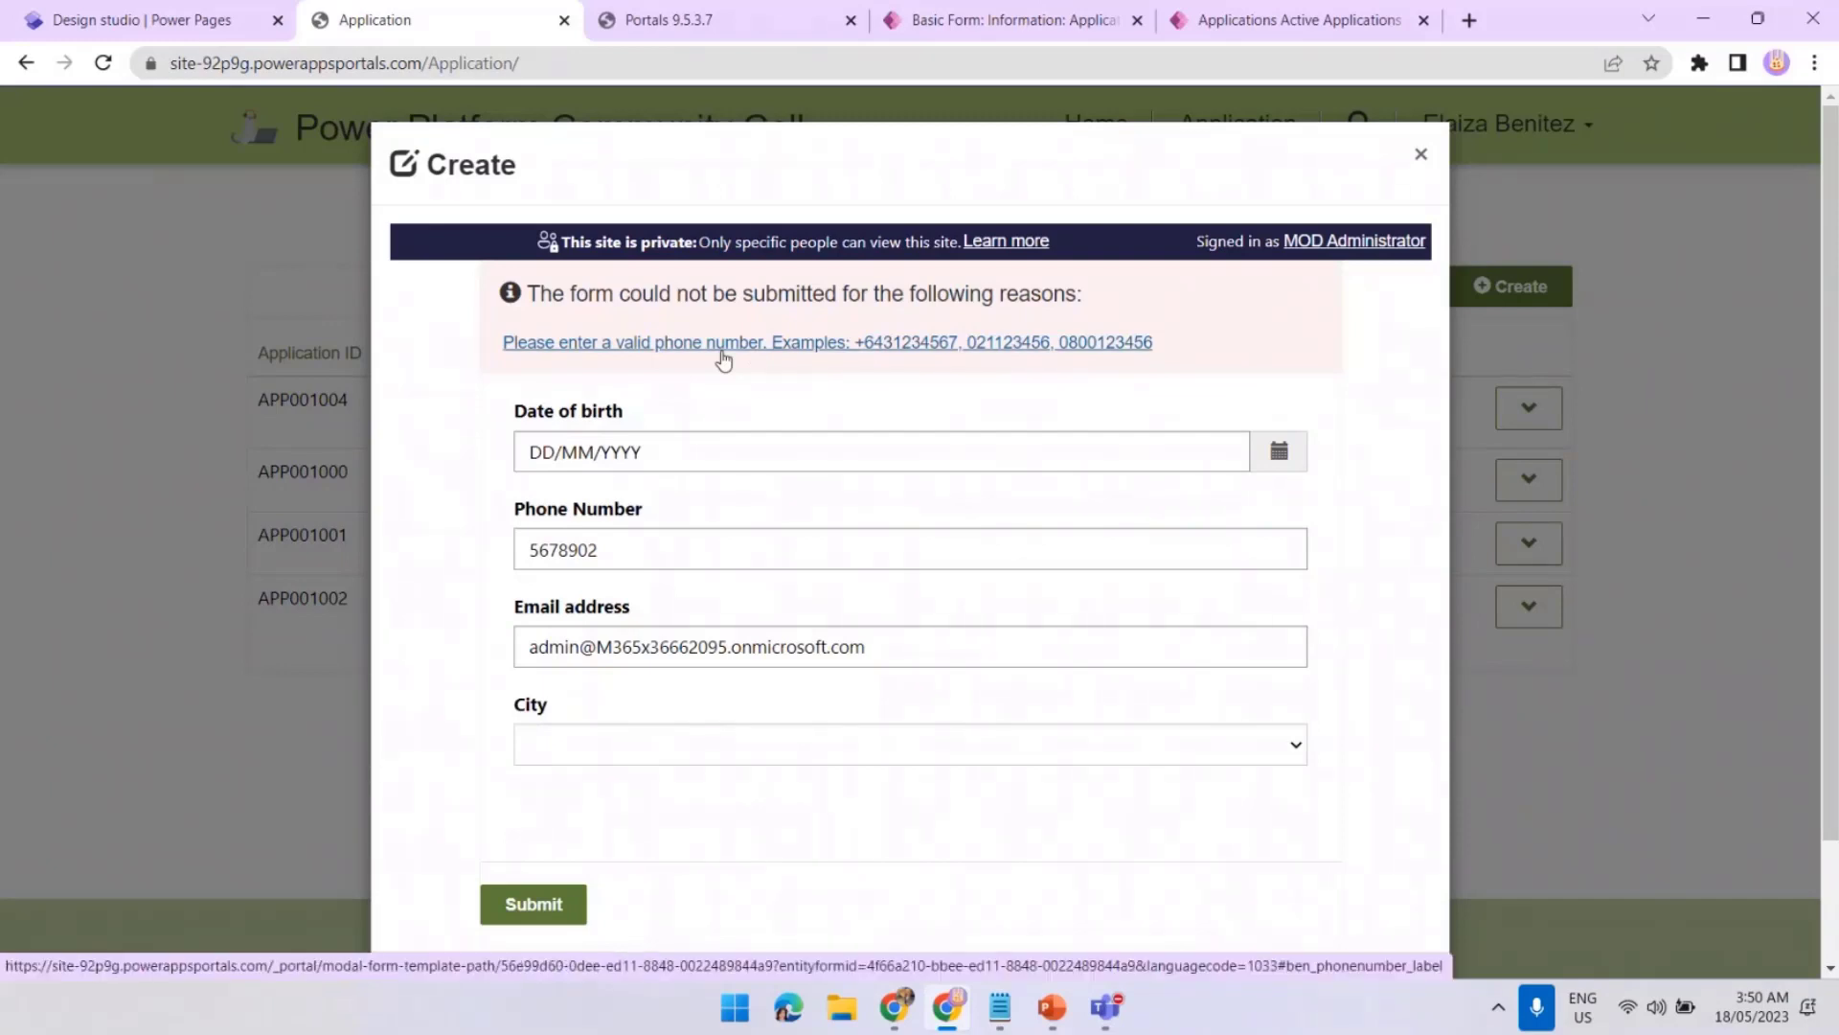
left_click(723, 361)
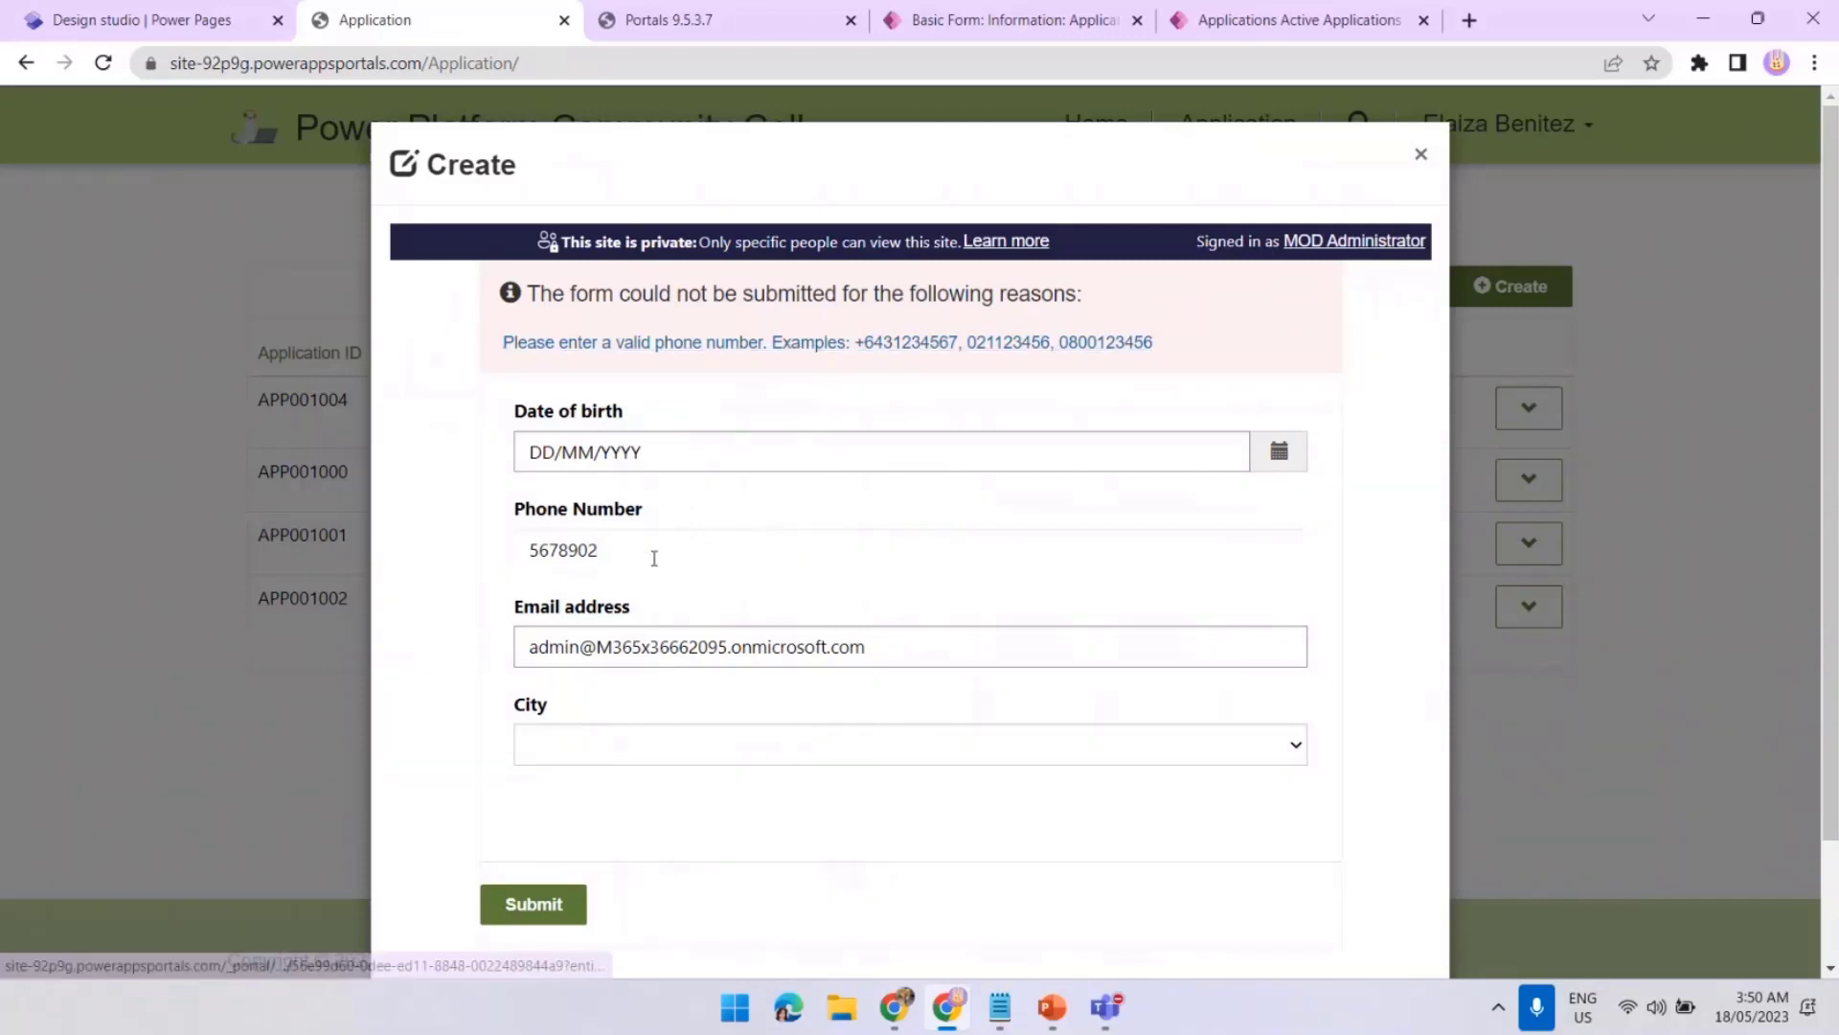
left_click_drag(651, 559, 534, 548)
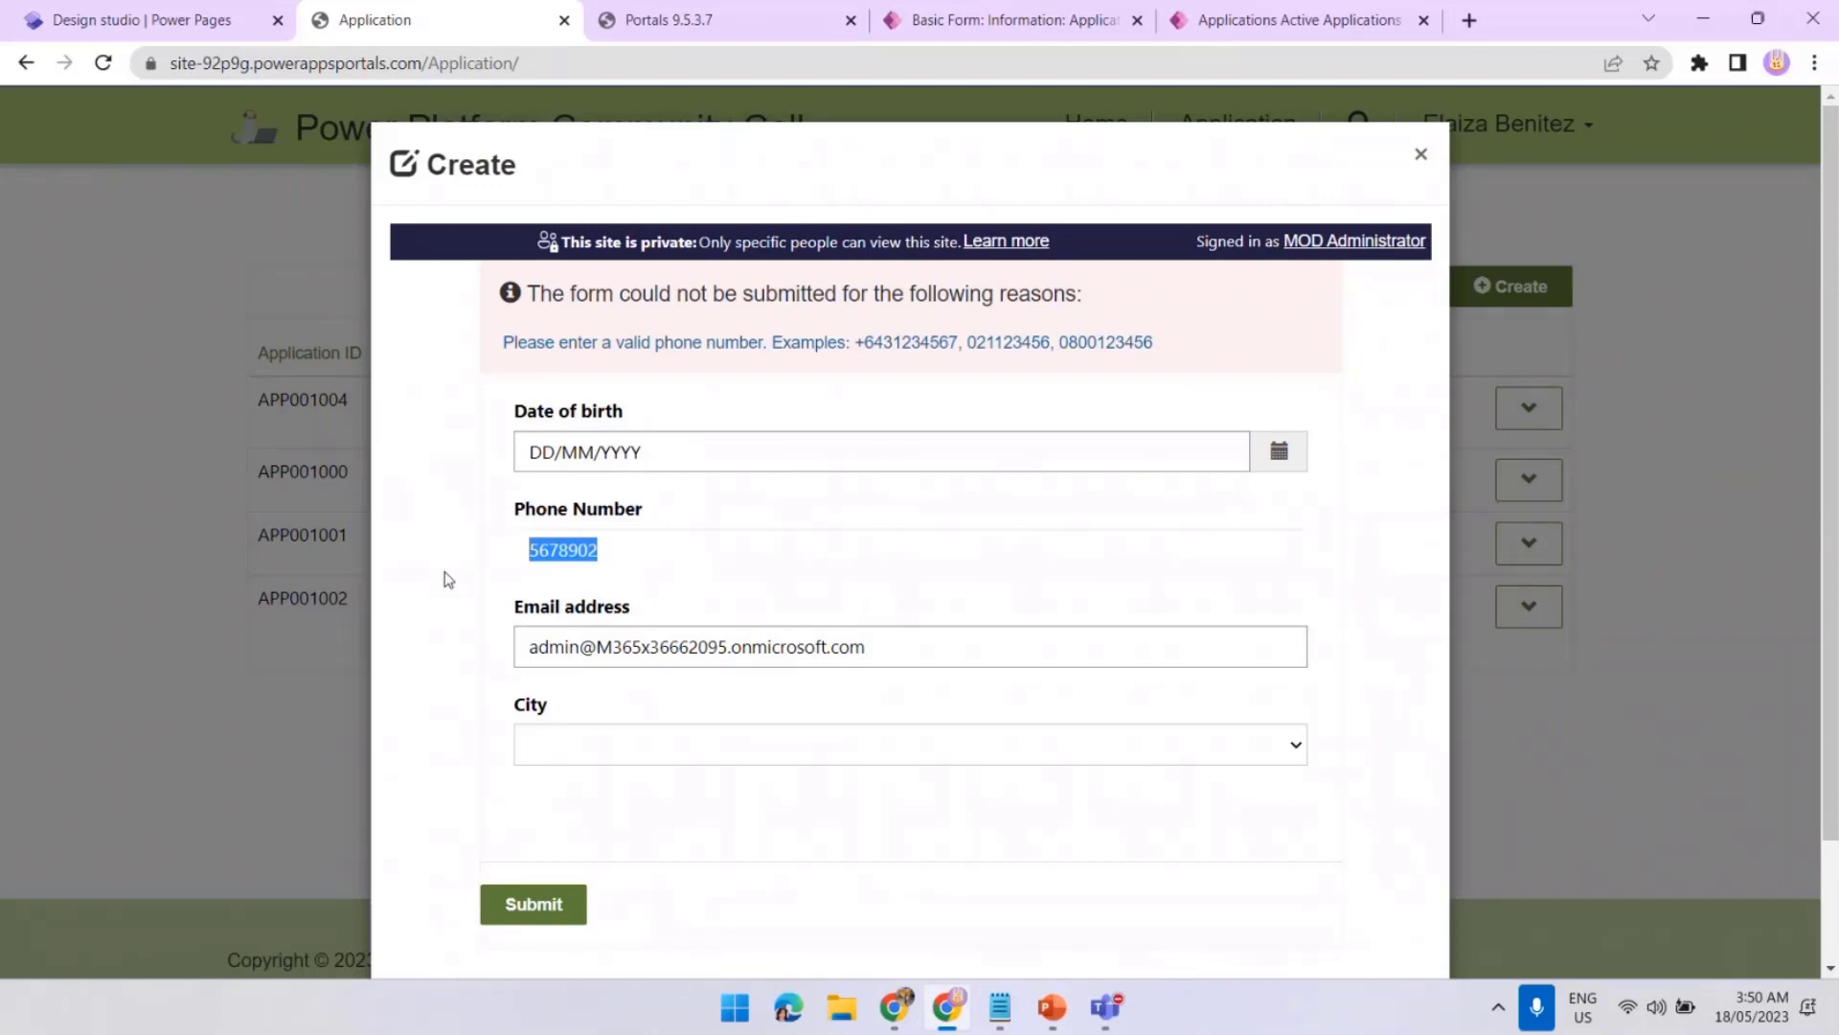
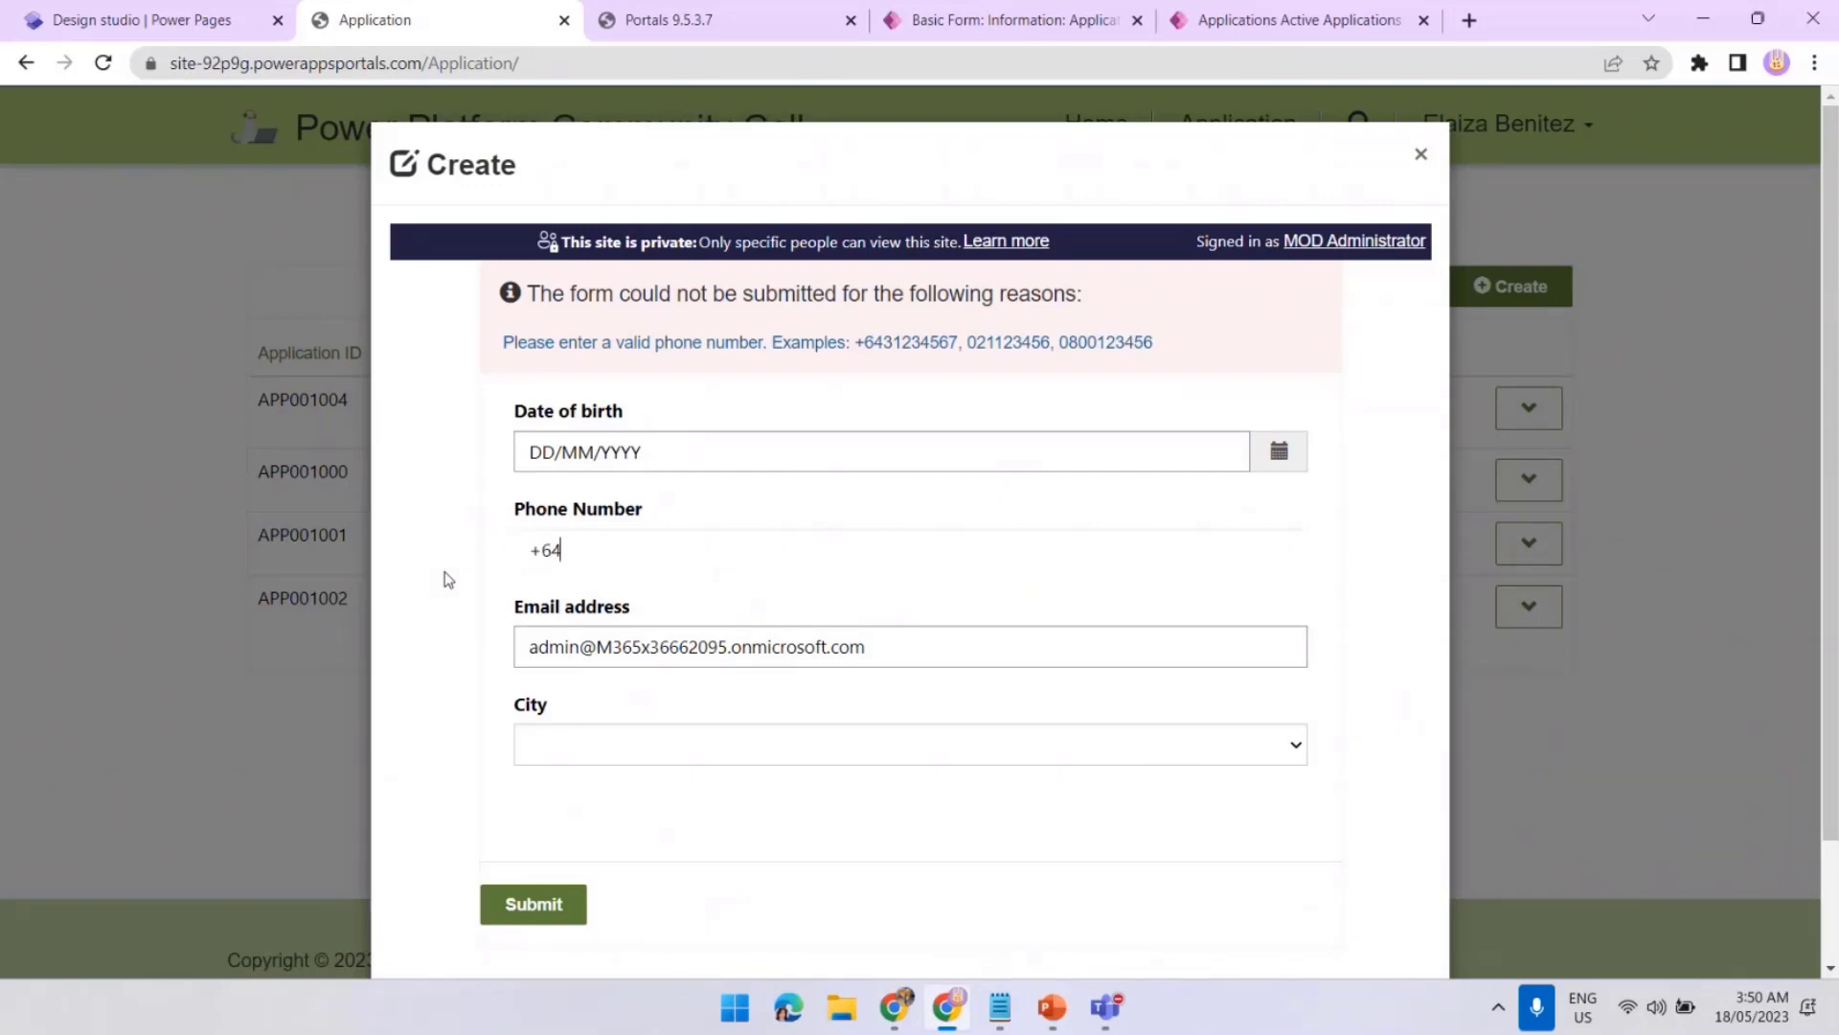
left_click(574, 906)
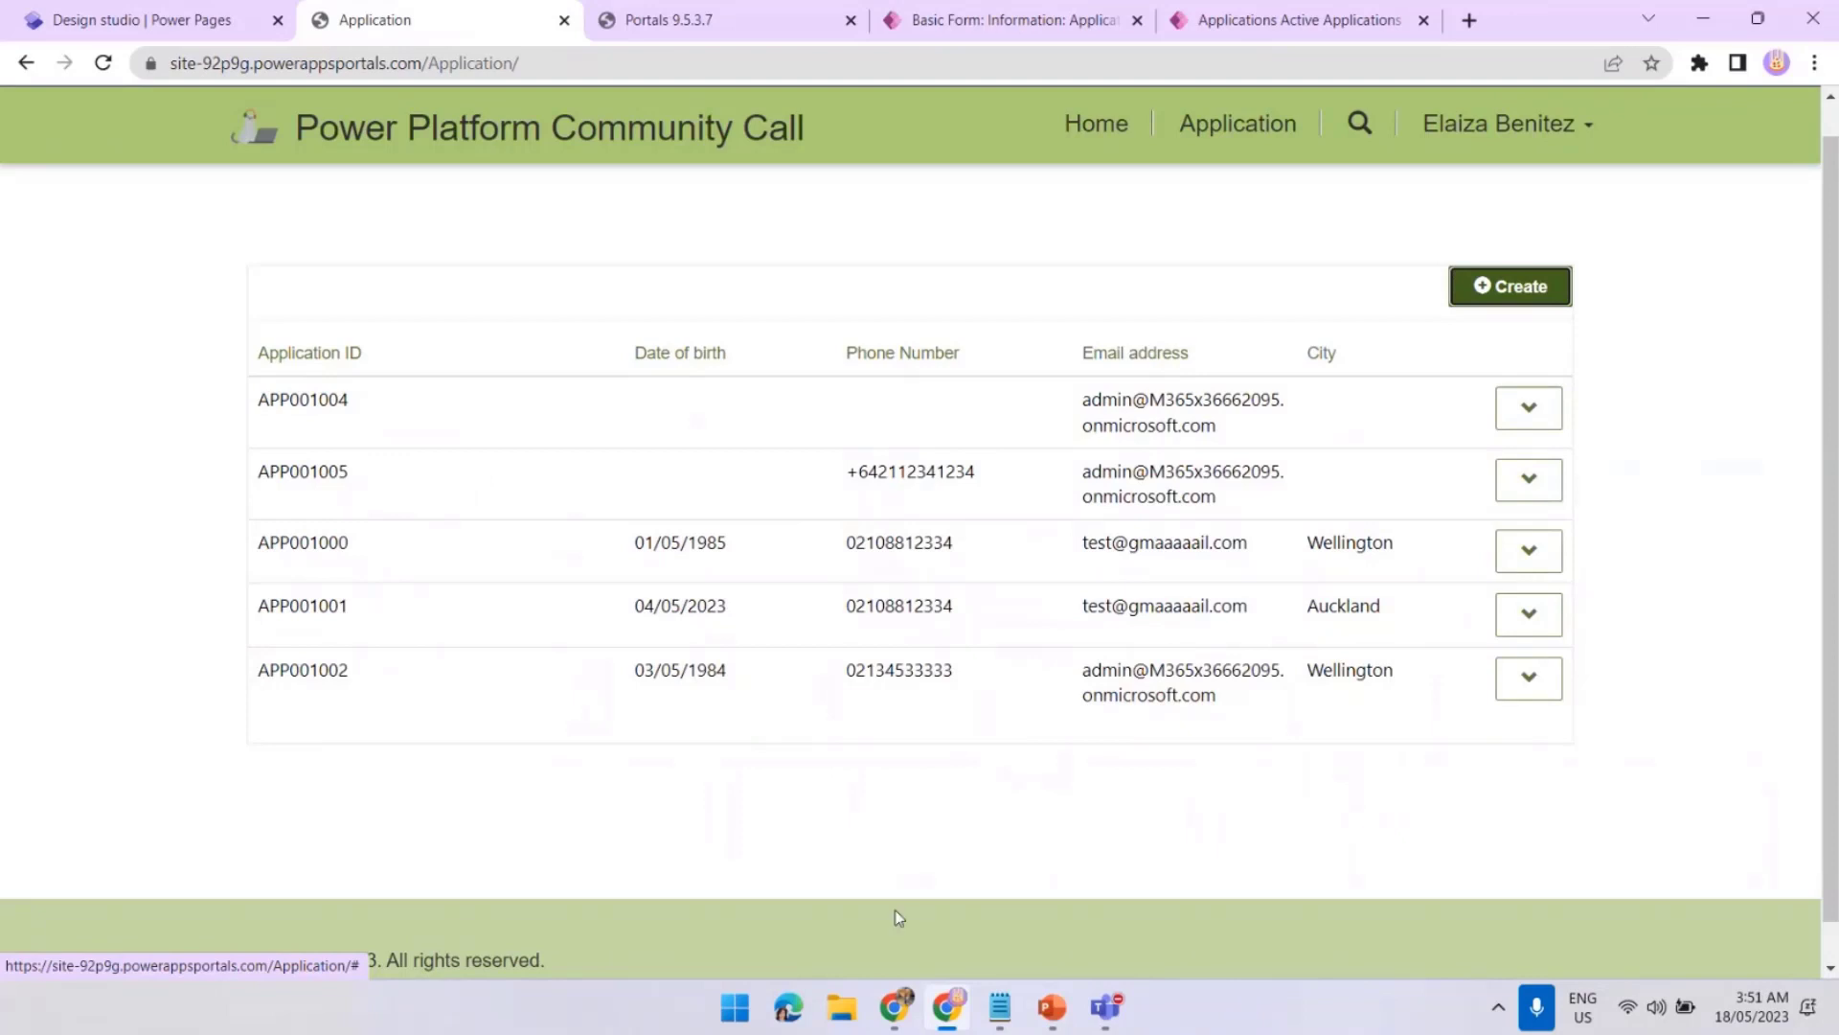
left_click(898, 1008)
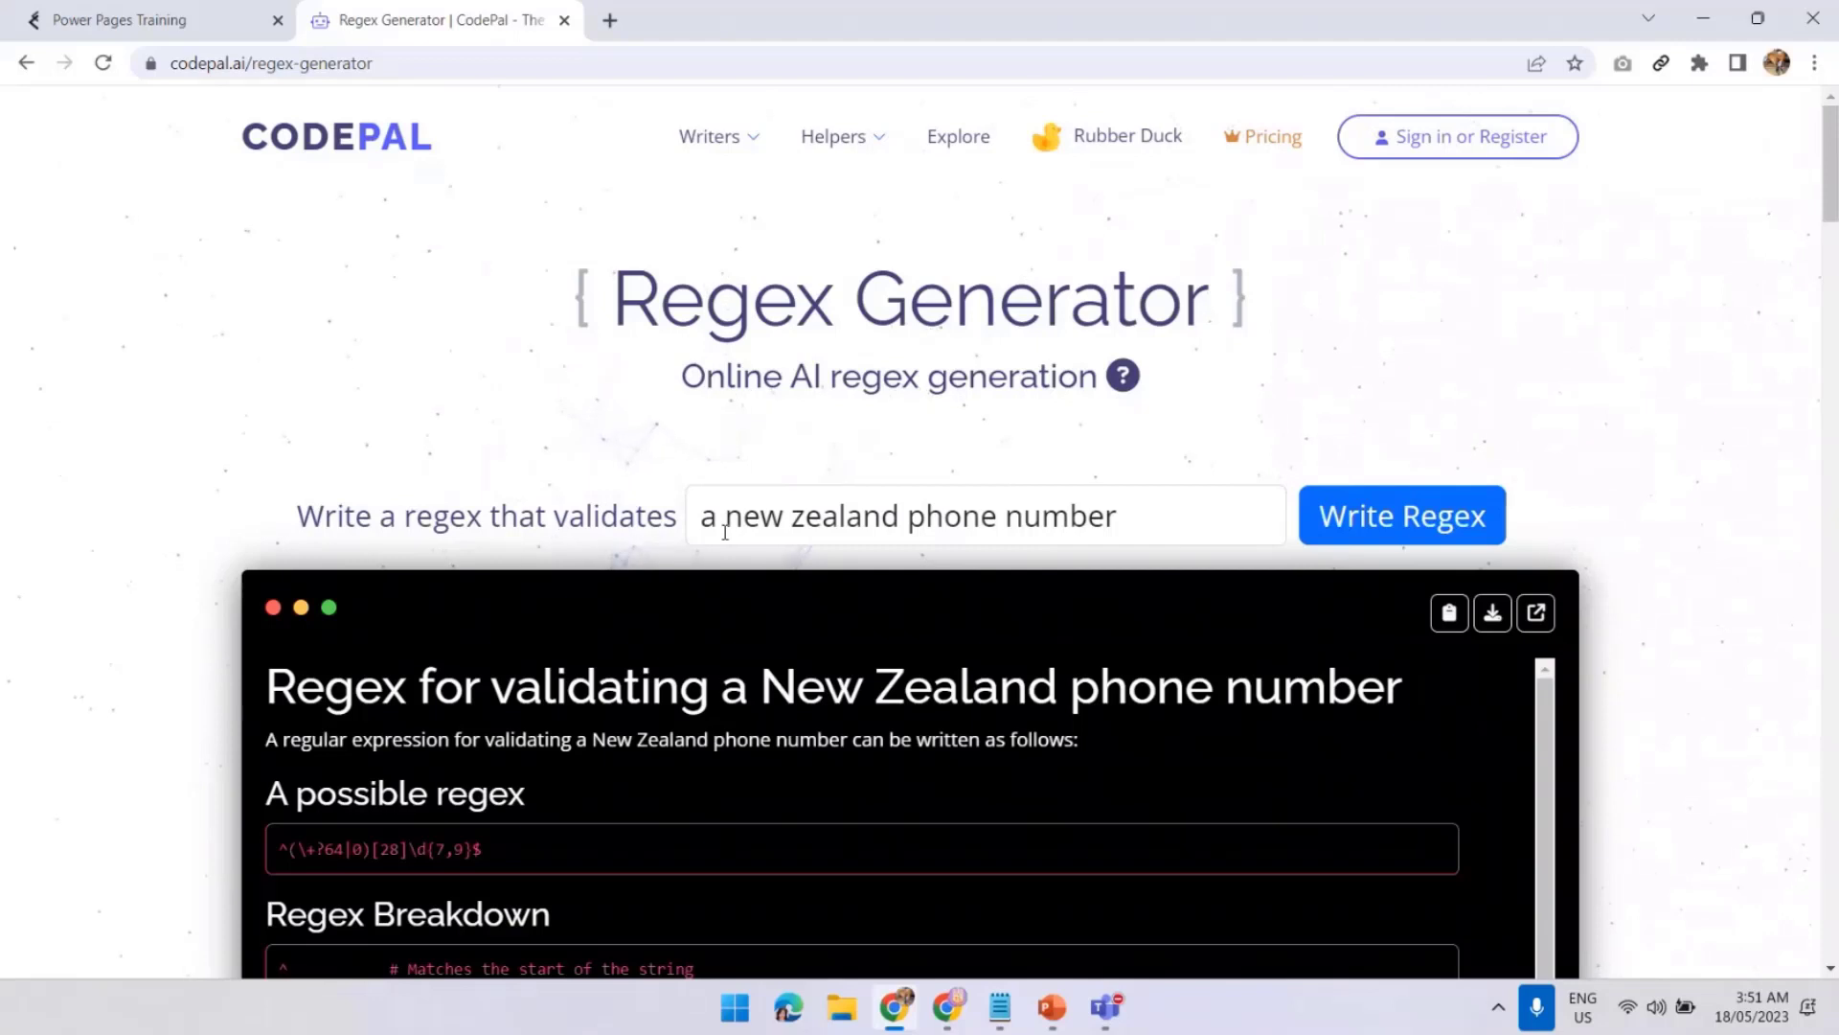
left_click(1707, 25)
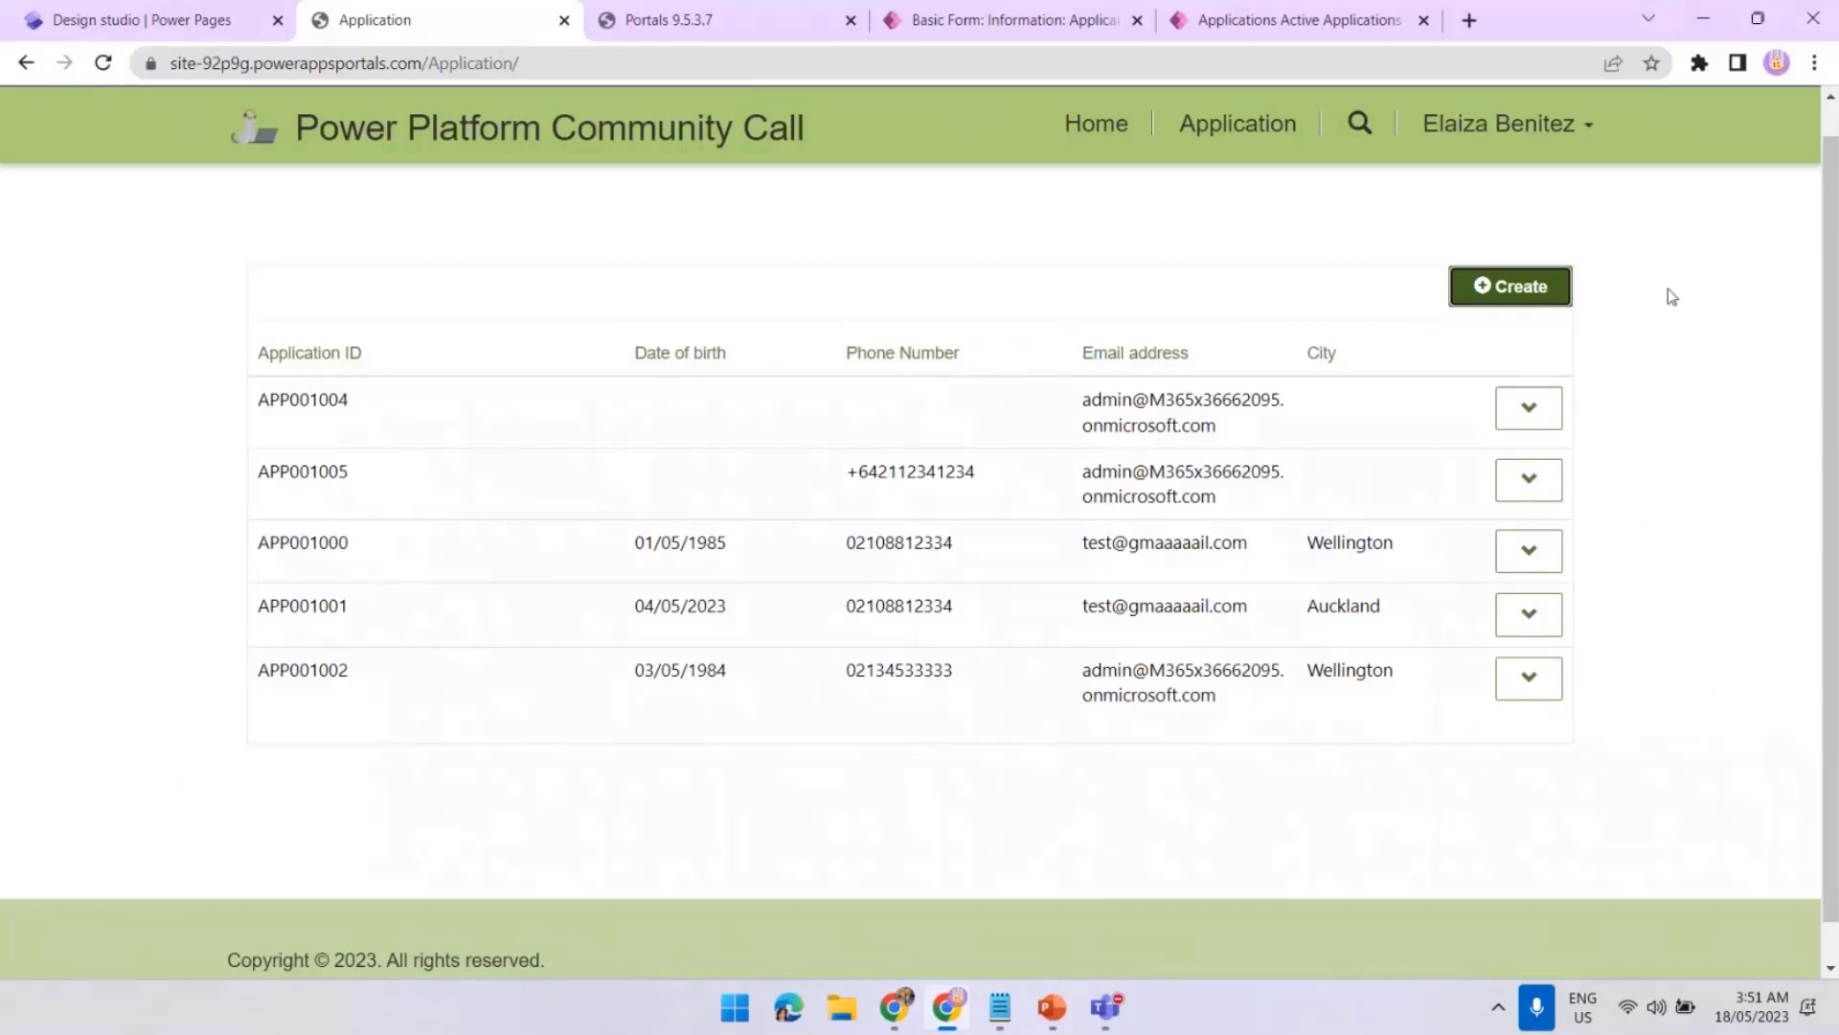
Review a new application form's phone field, then return to the Application - Insert basic form
left_click(1518, 286)
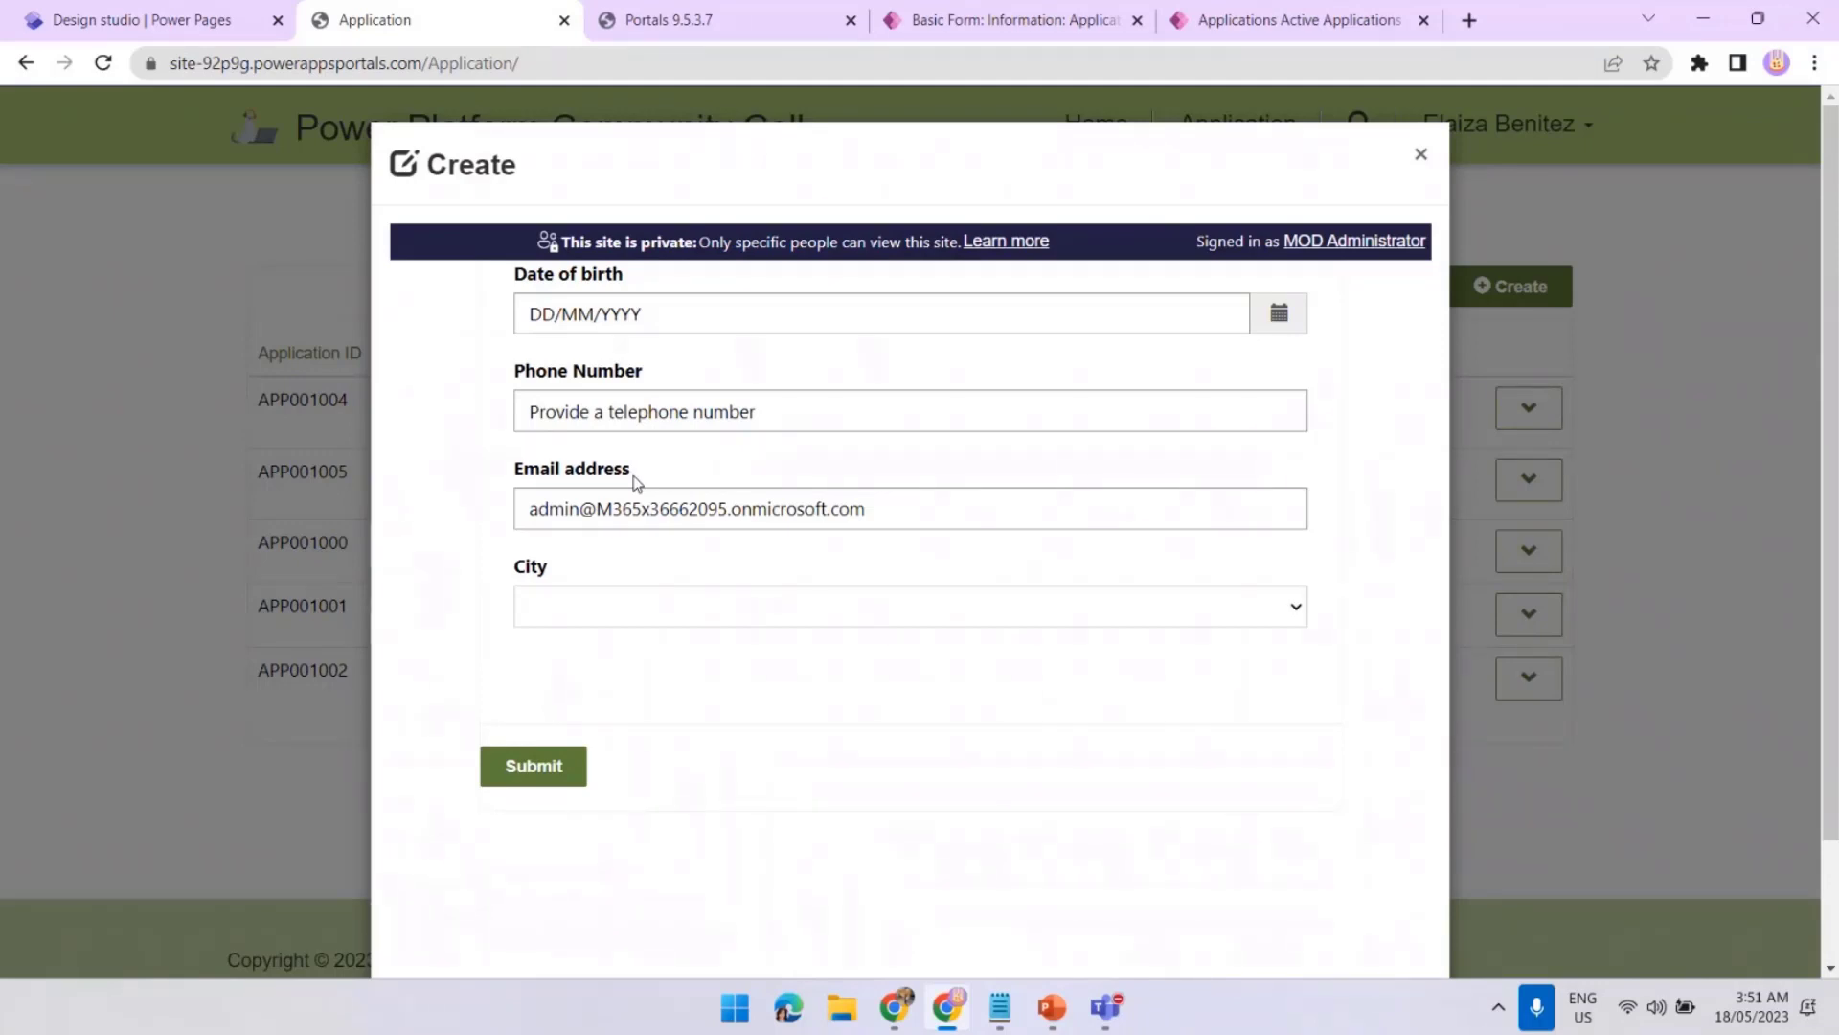
left_click(953, 35)
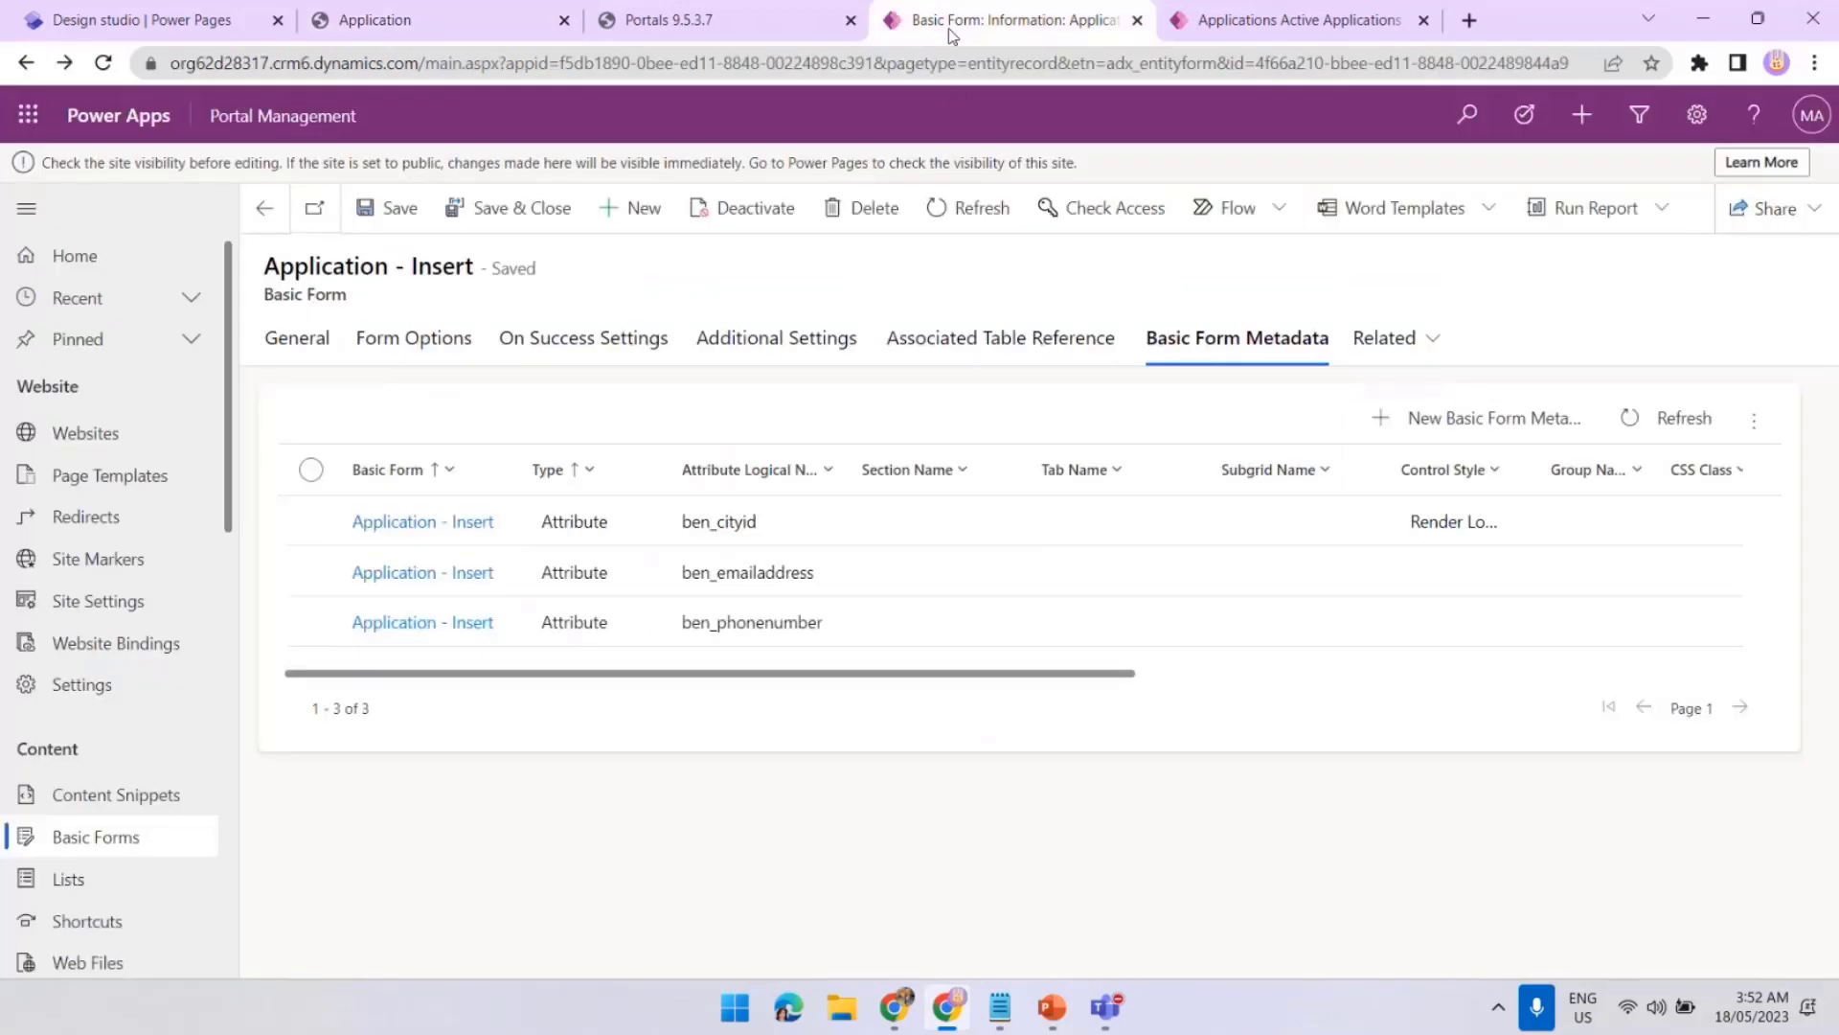
Edit the ben_phonenumber metadata to add a description positioned below the field
left_click(1099, 623)
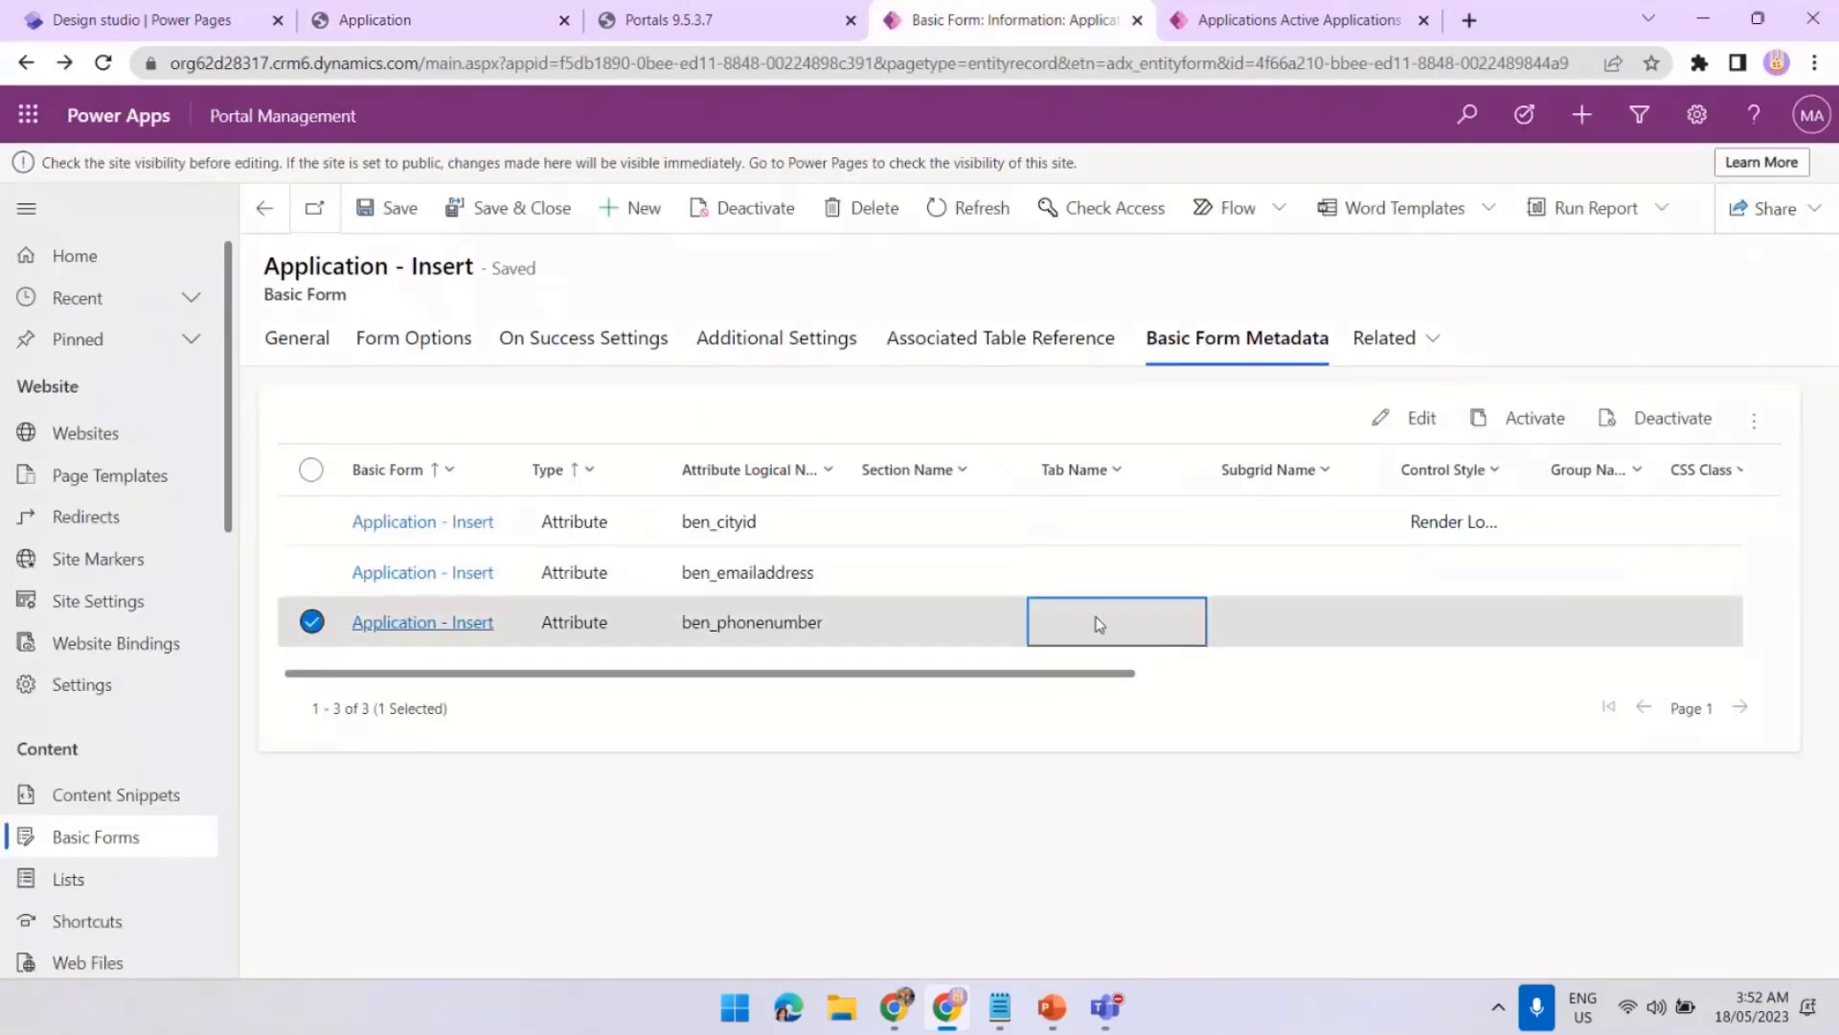
left_click(1415, 419)
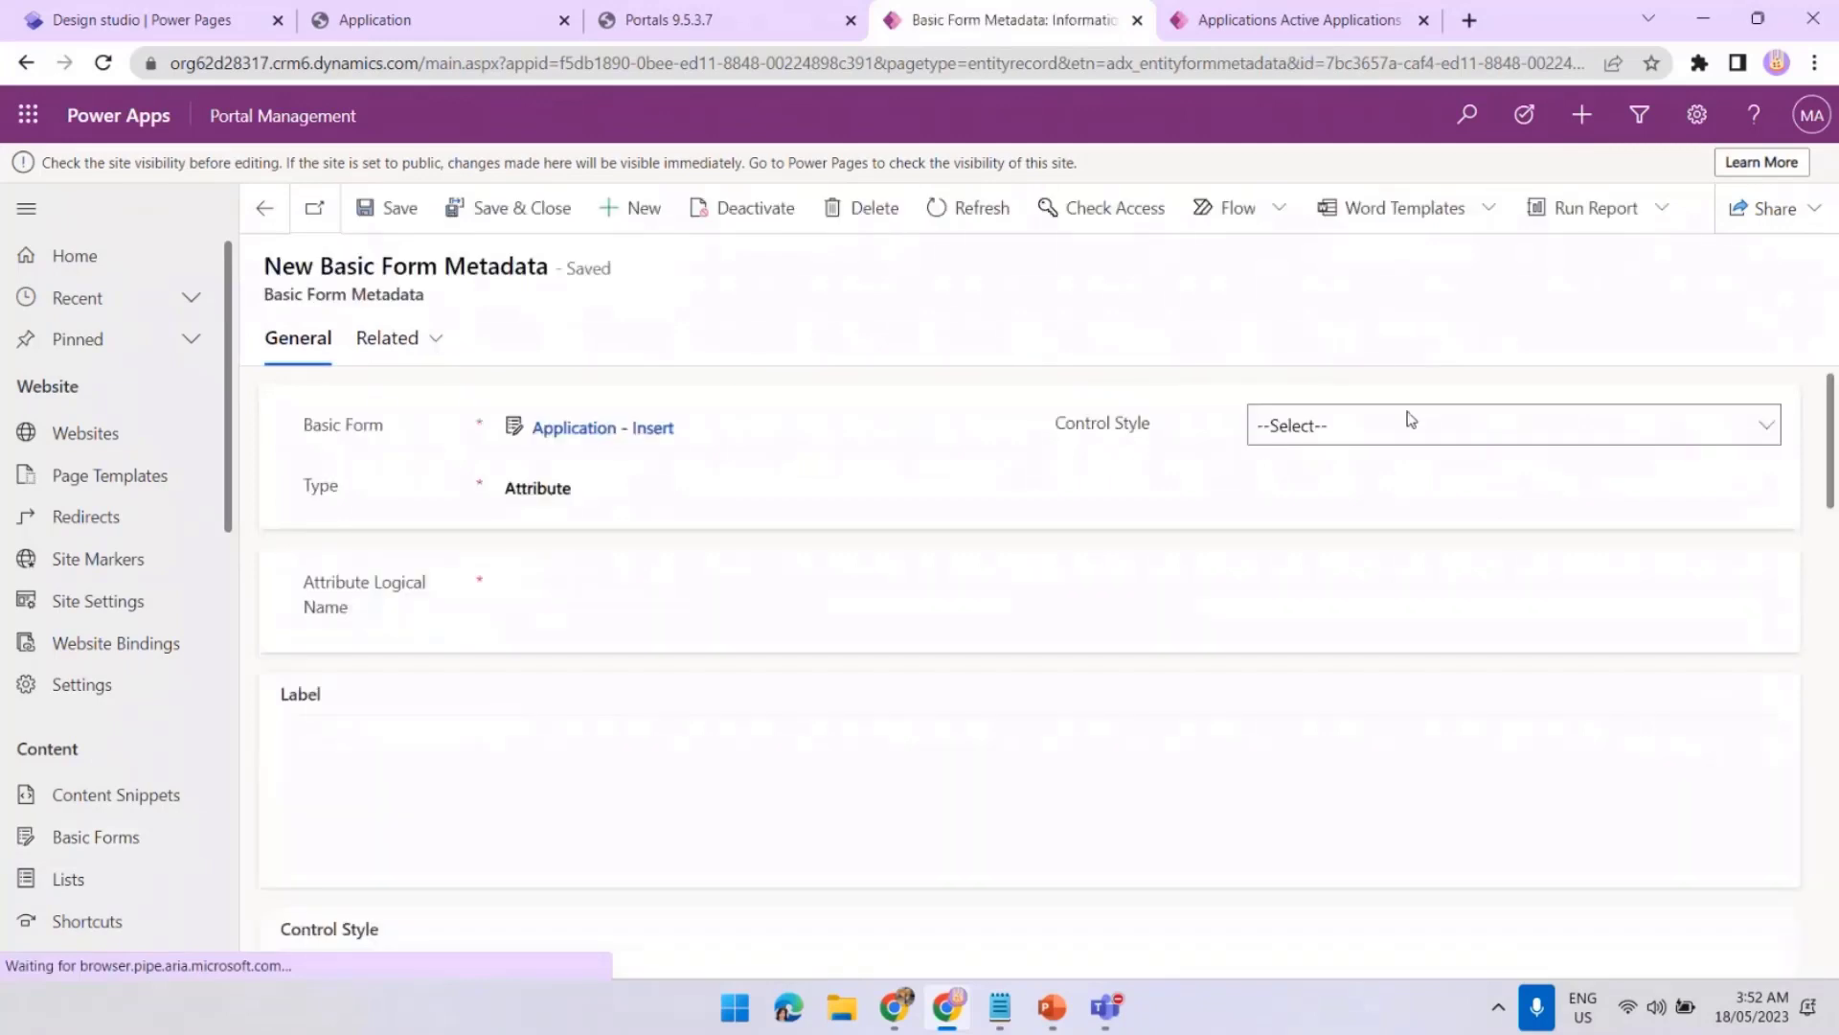
scroll(1831, 444, "down", 8)
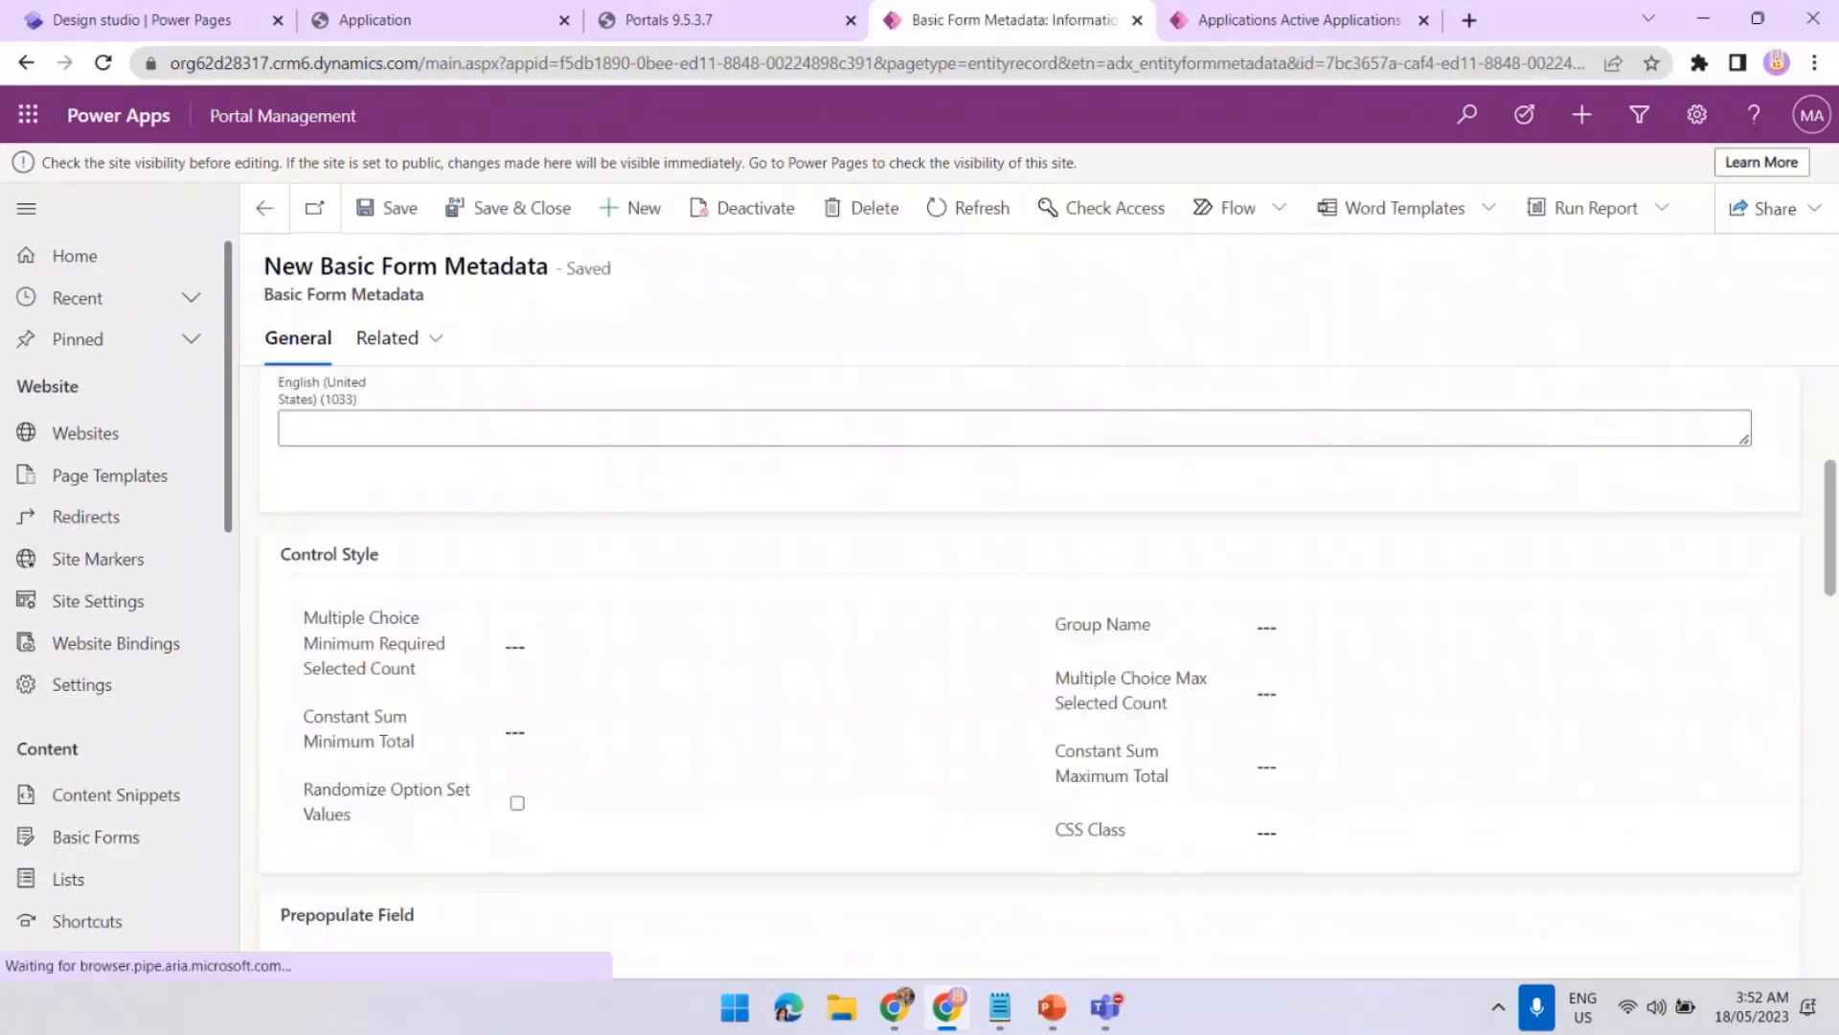
scroll(1047, 671, "down", 7)
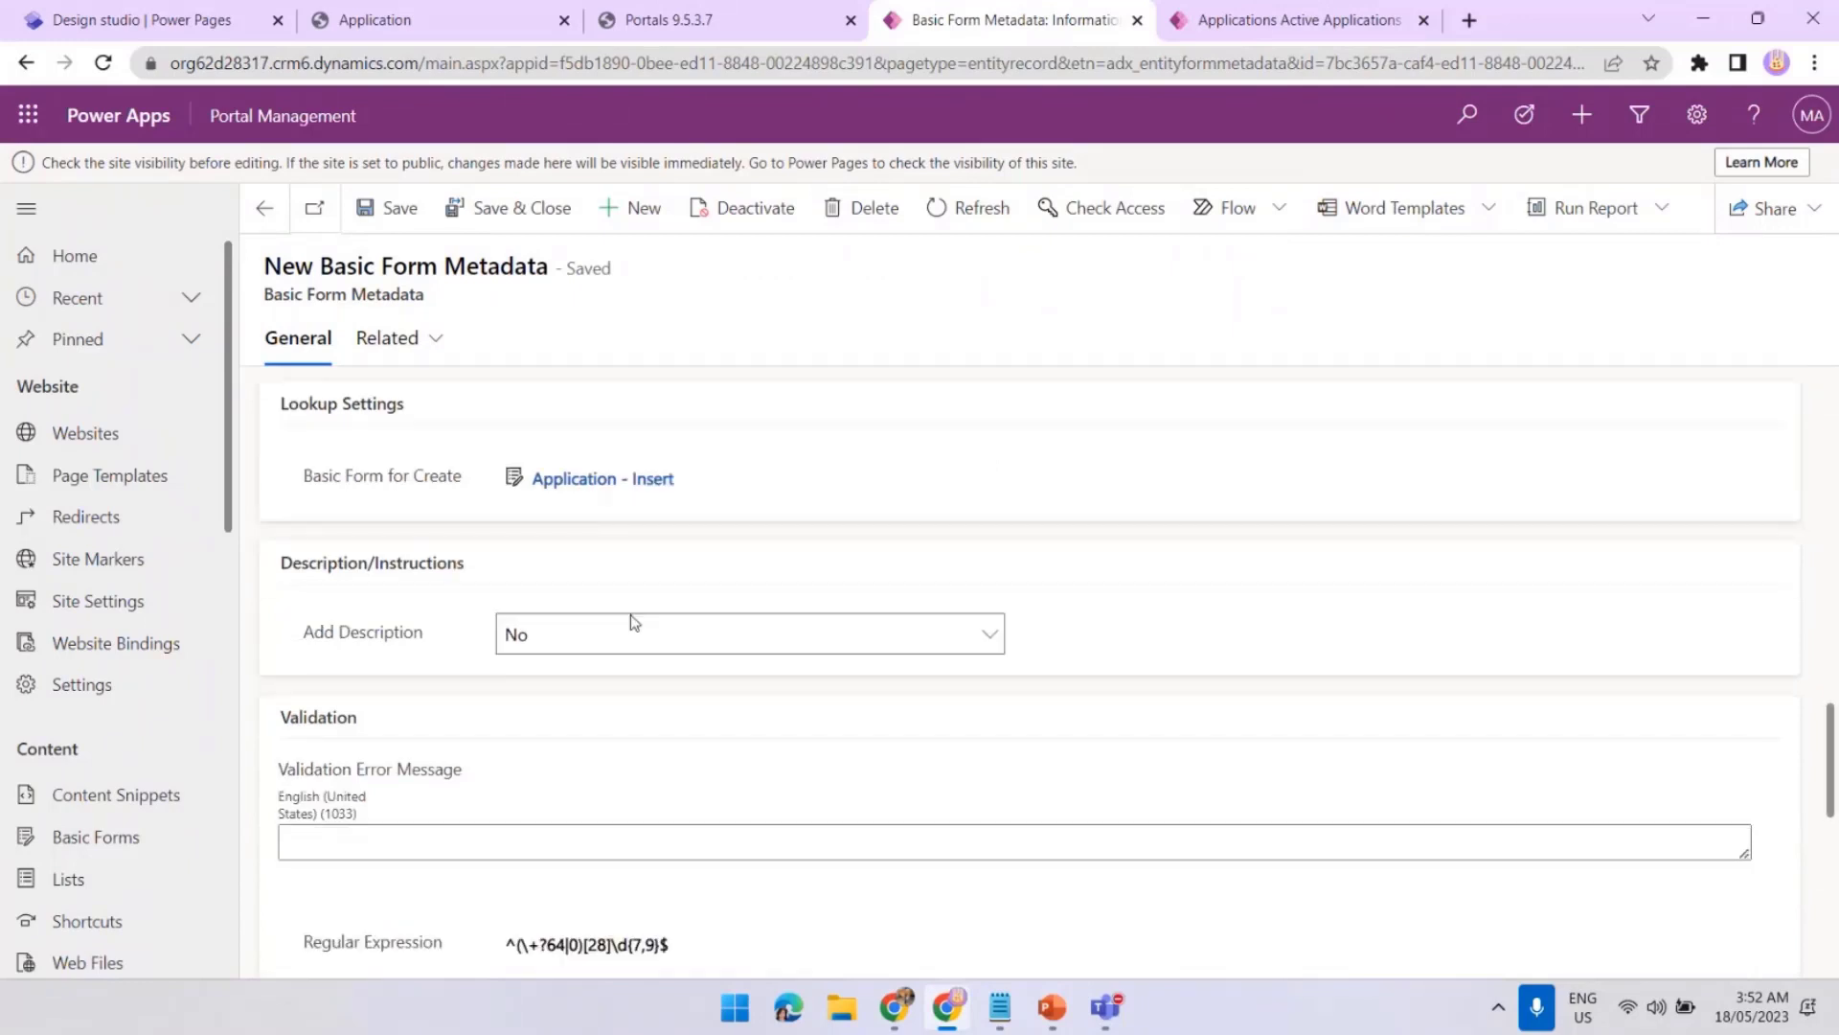
left_click(574, 645)
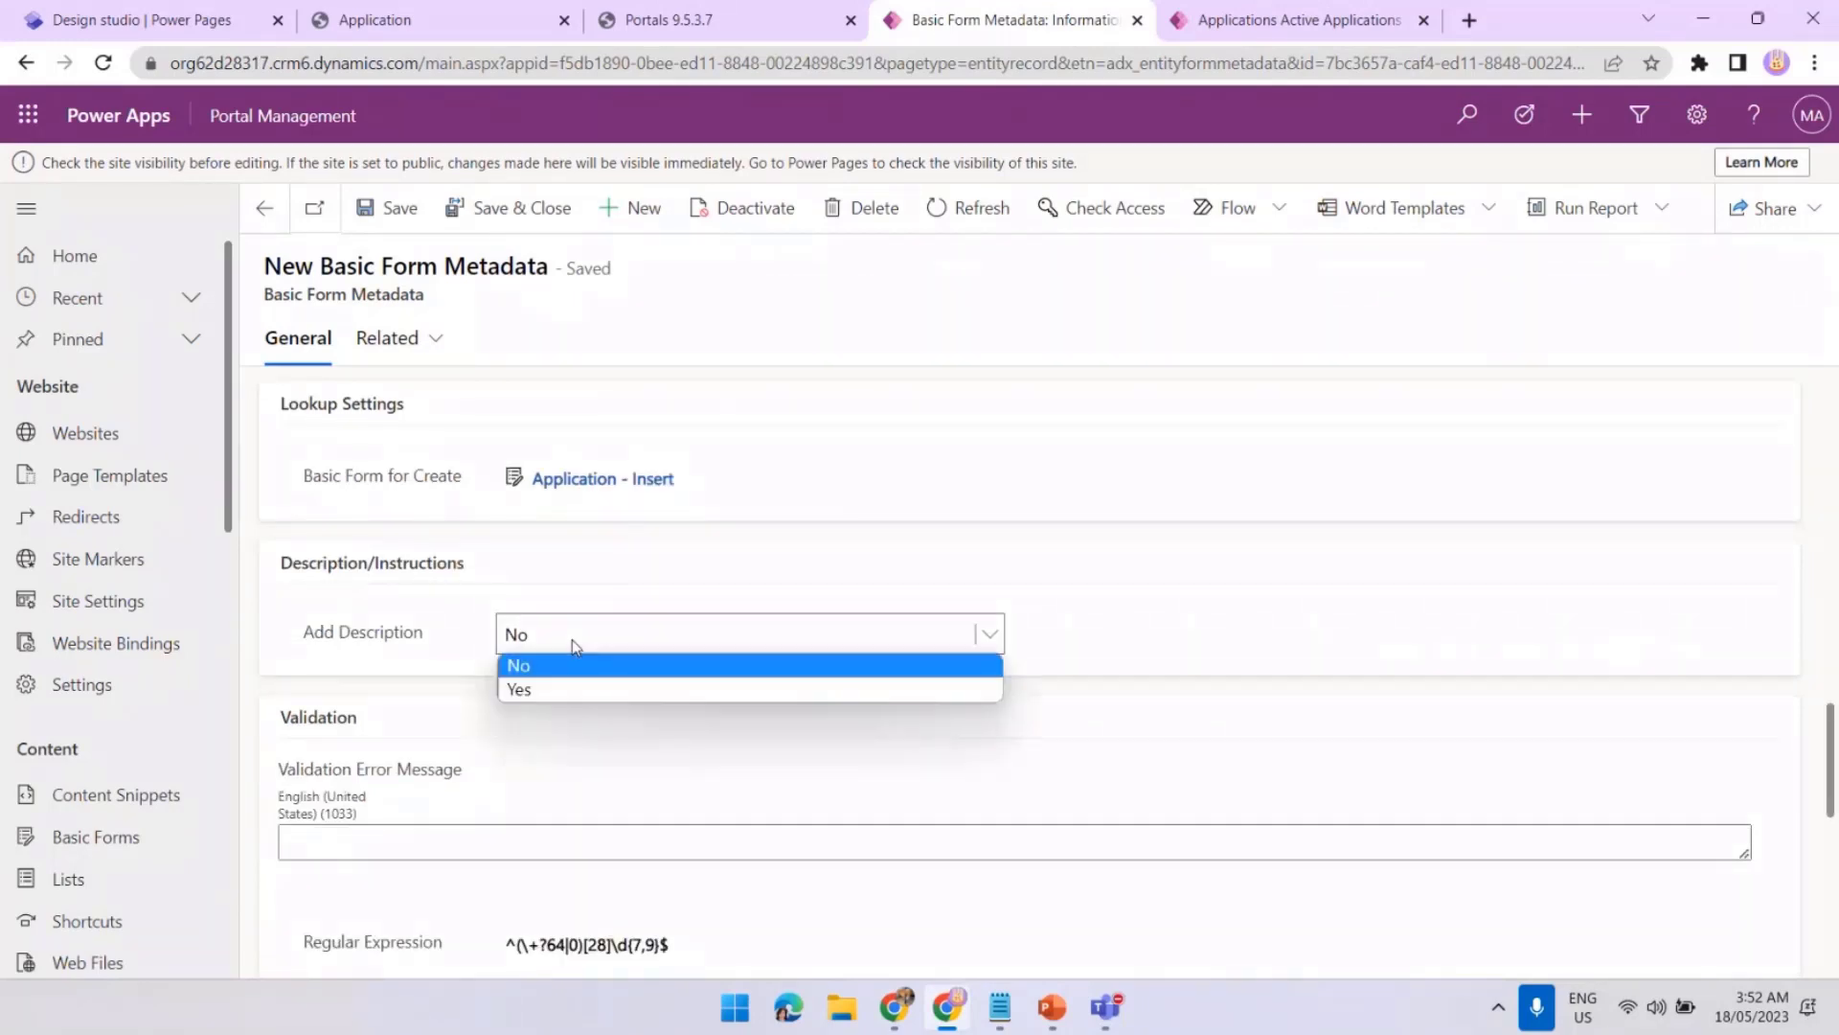
left_click(560, 690)
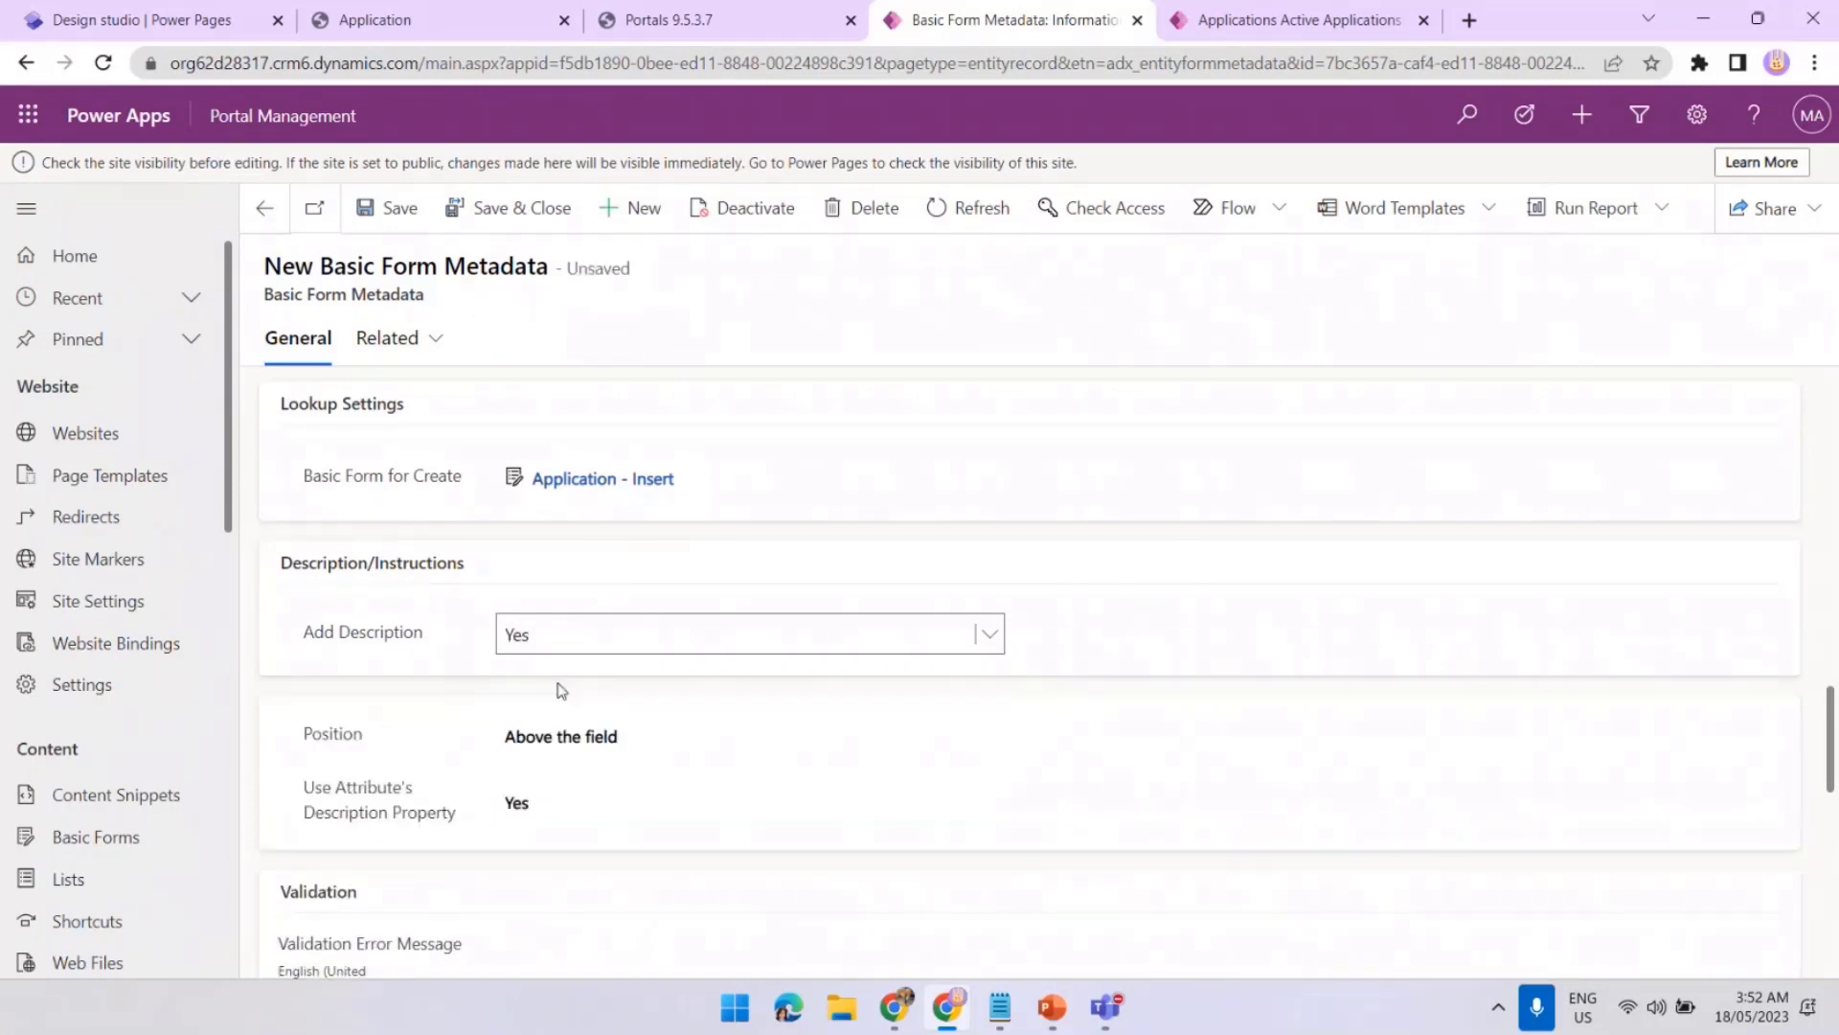
scroll(707, 743, "down", 1)
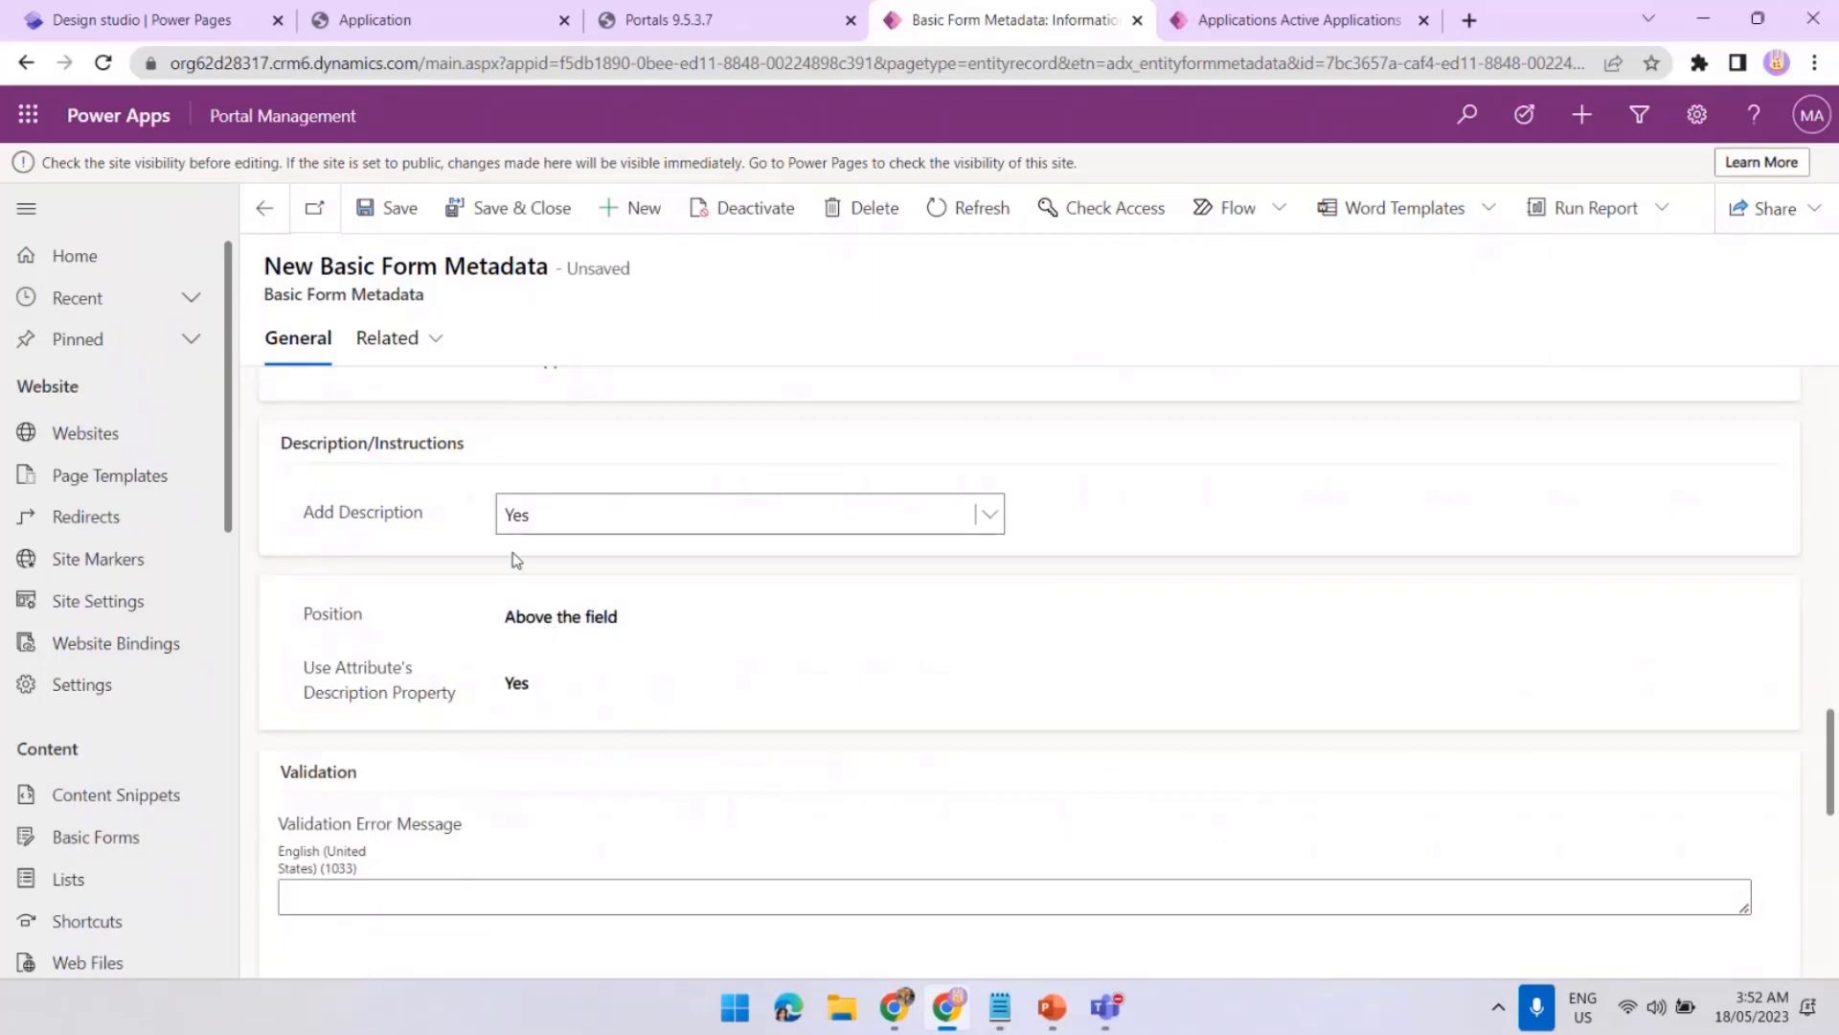
left_click(566, 620)
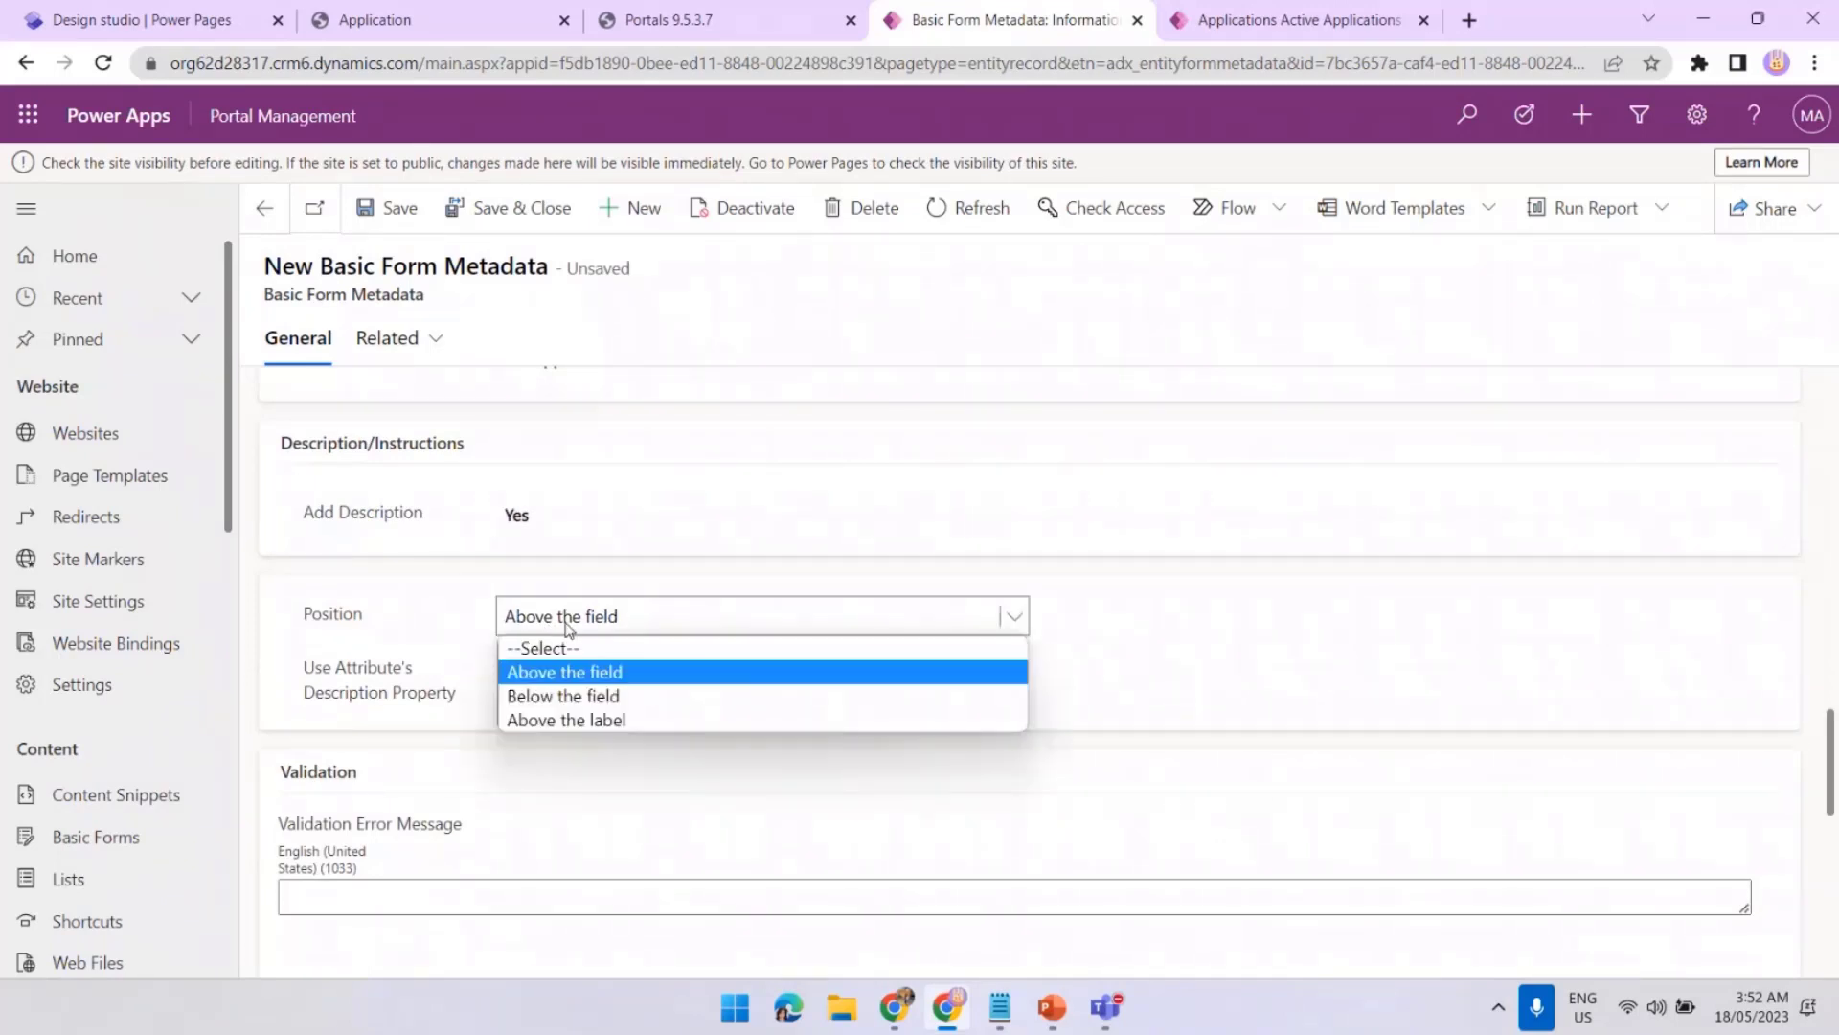
left_click(624, 698)
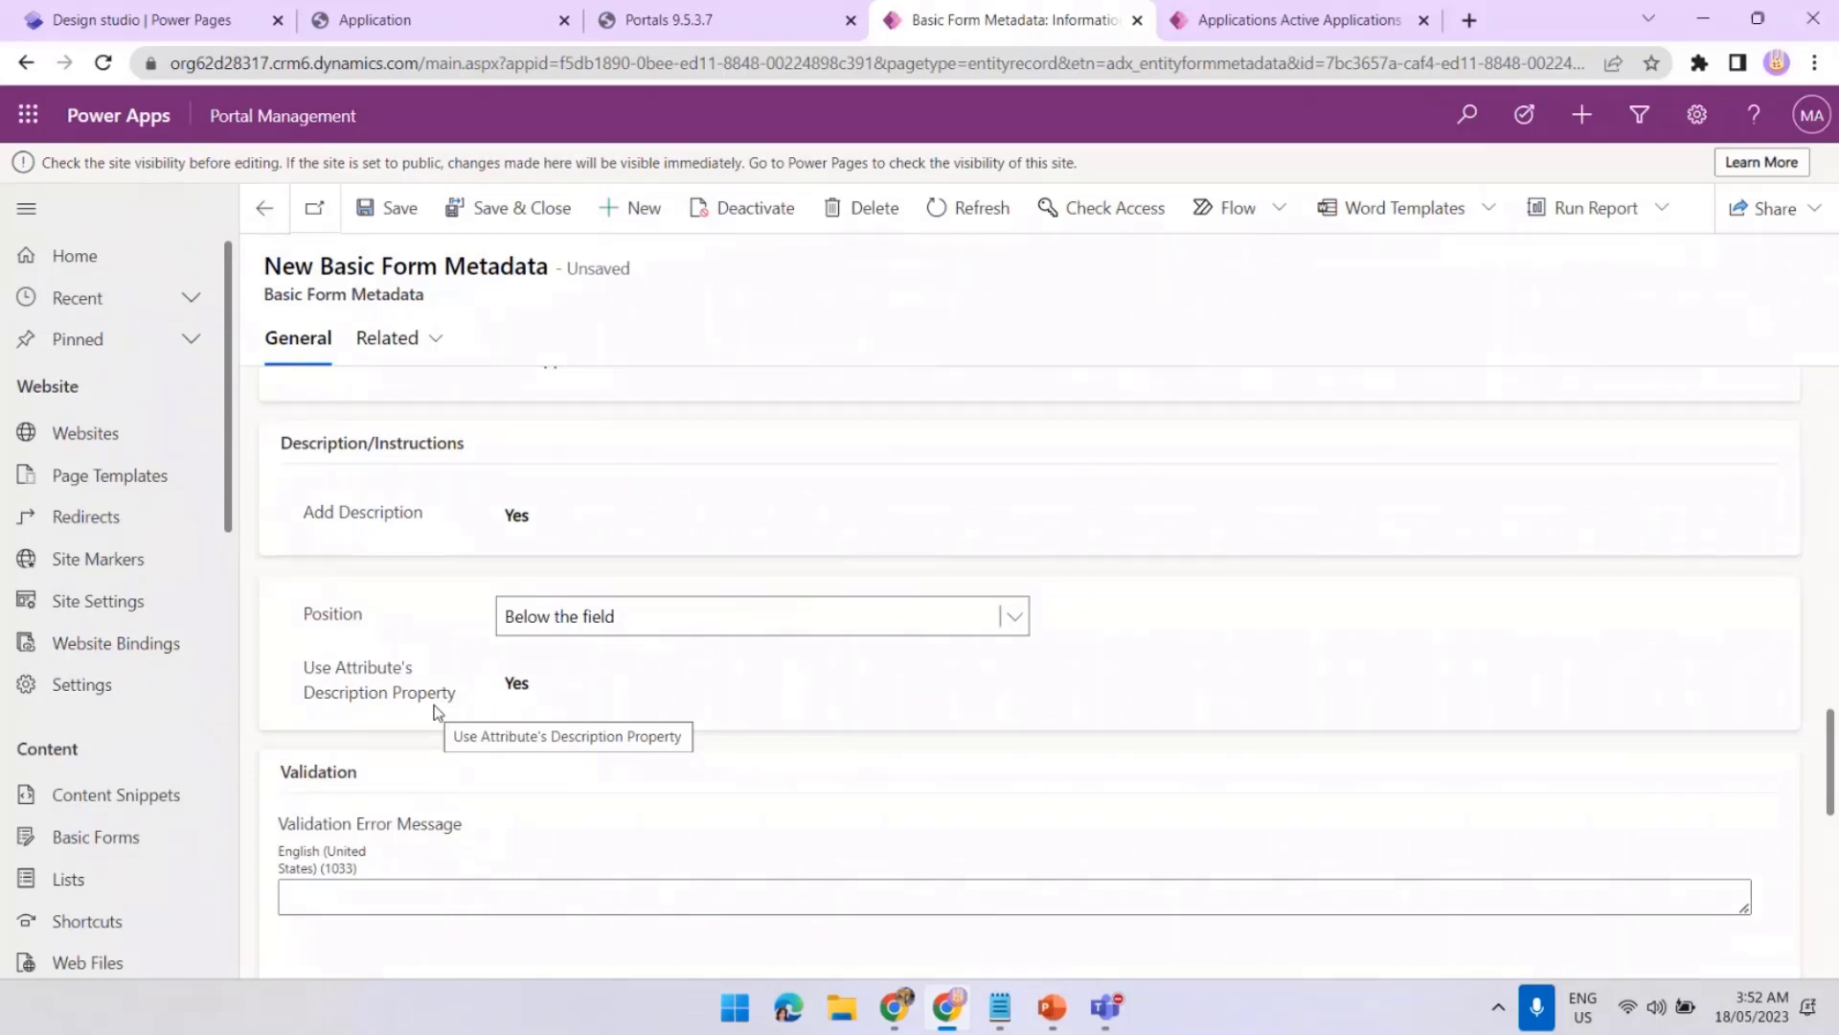
Set Use Attribute's Description to No, paste the 0, +64 or 0800 hint, and save
left_click(544, 692)
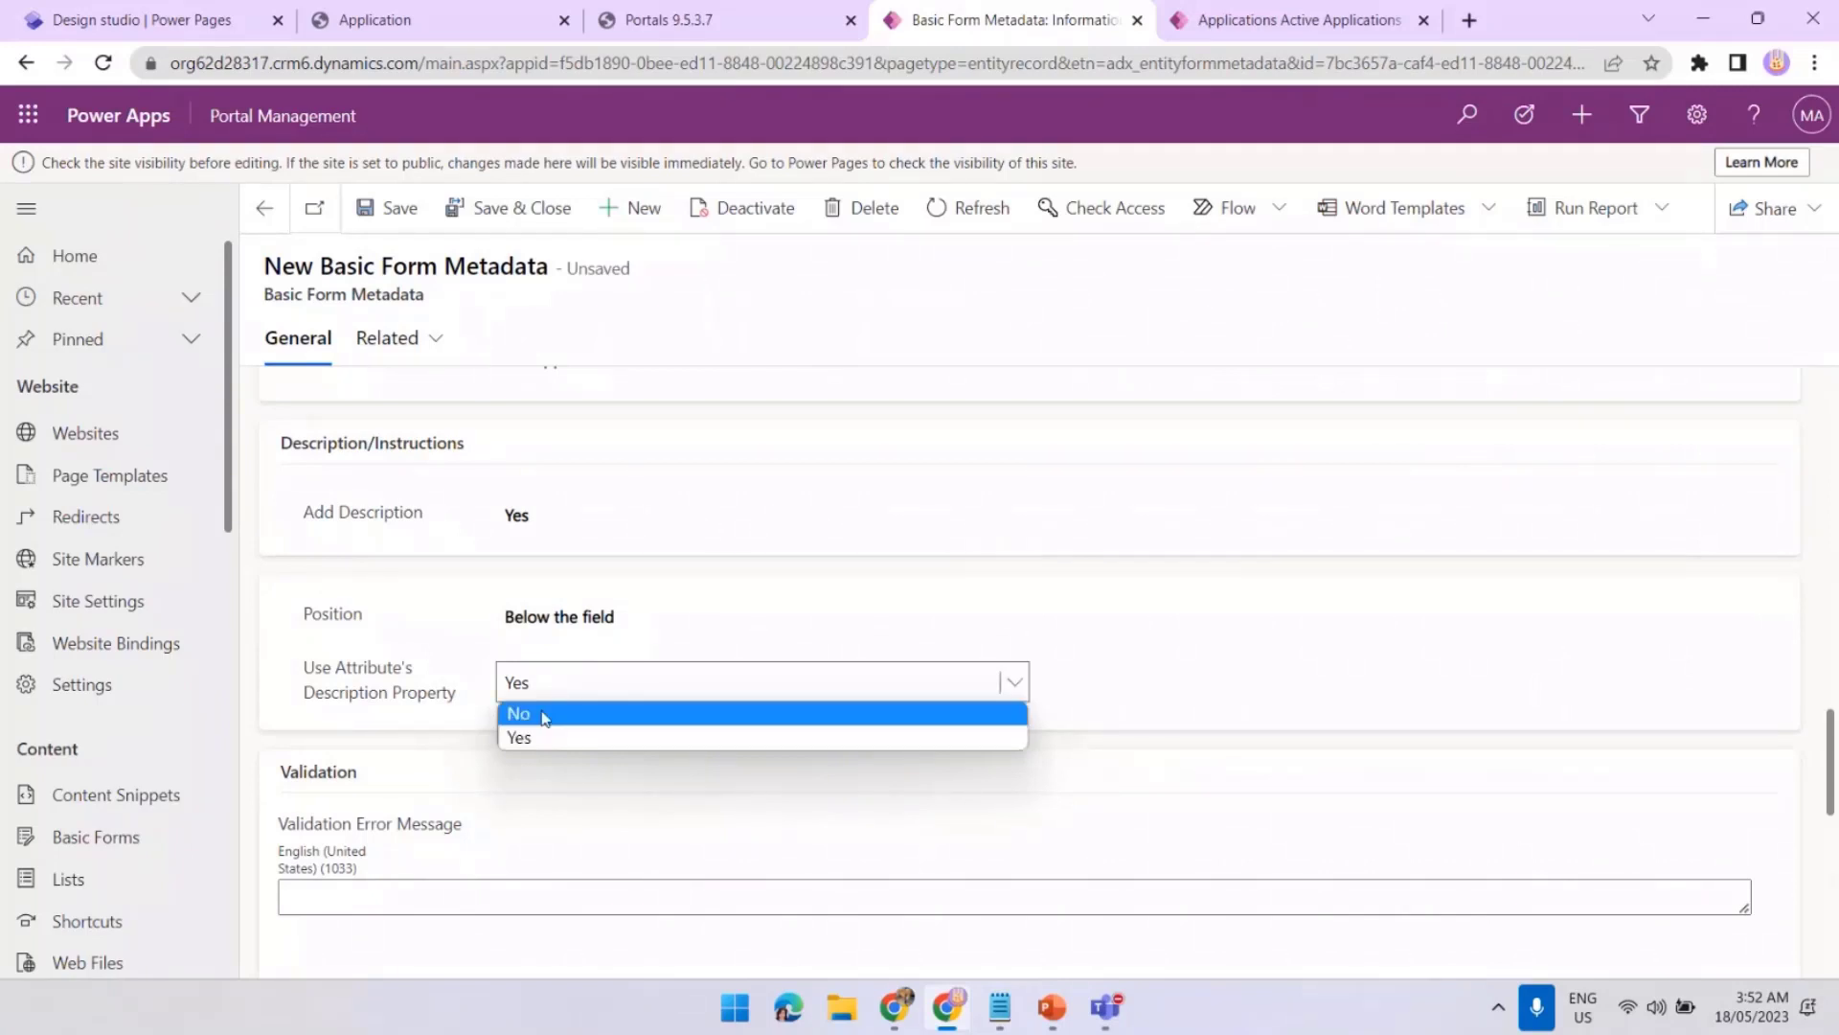
left_click(545, 715)
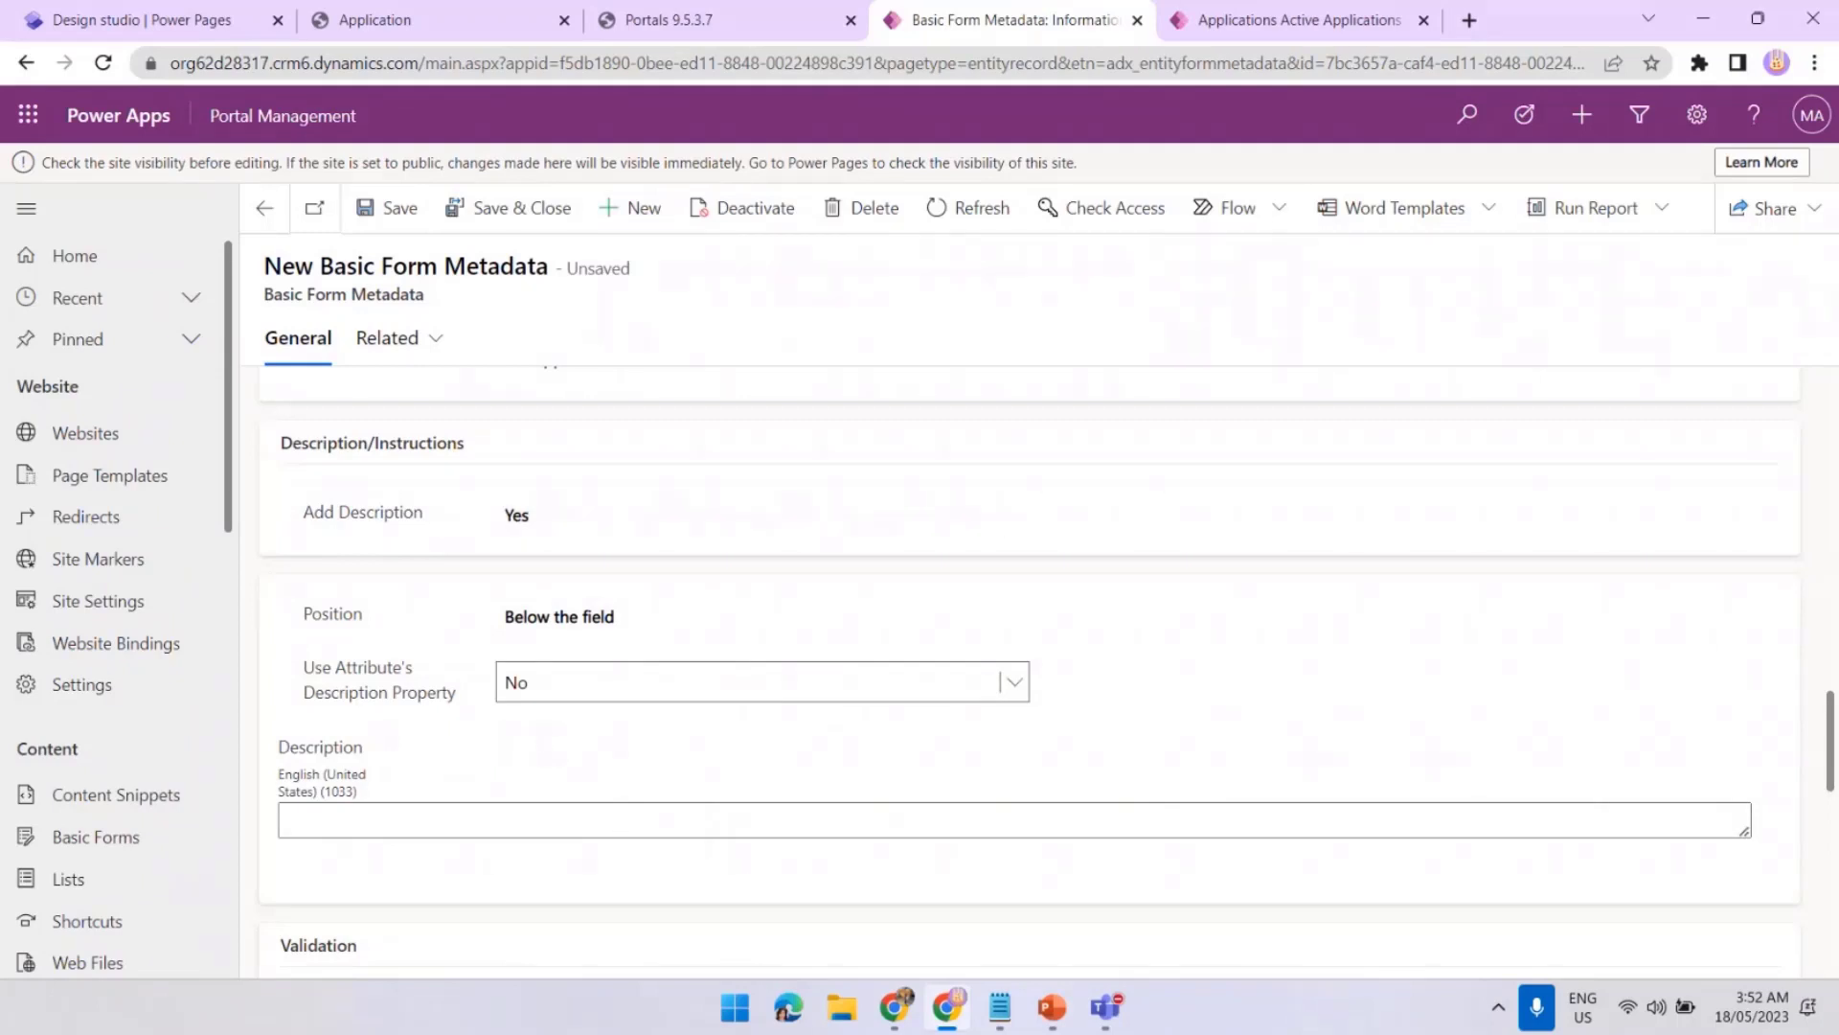
key("alt+Tab")
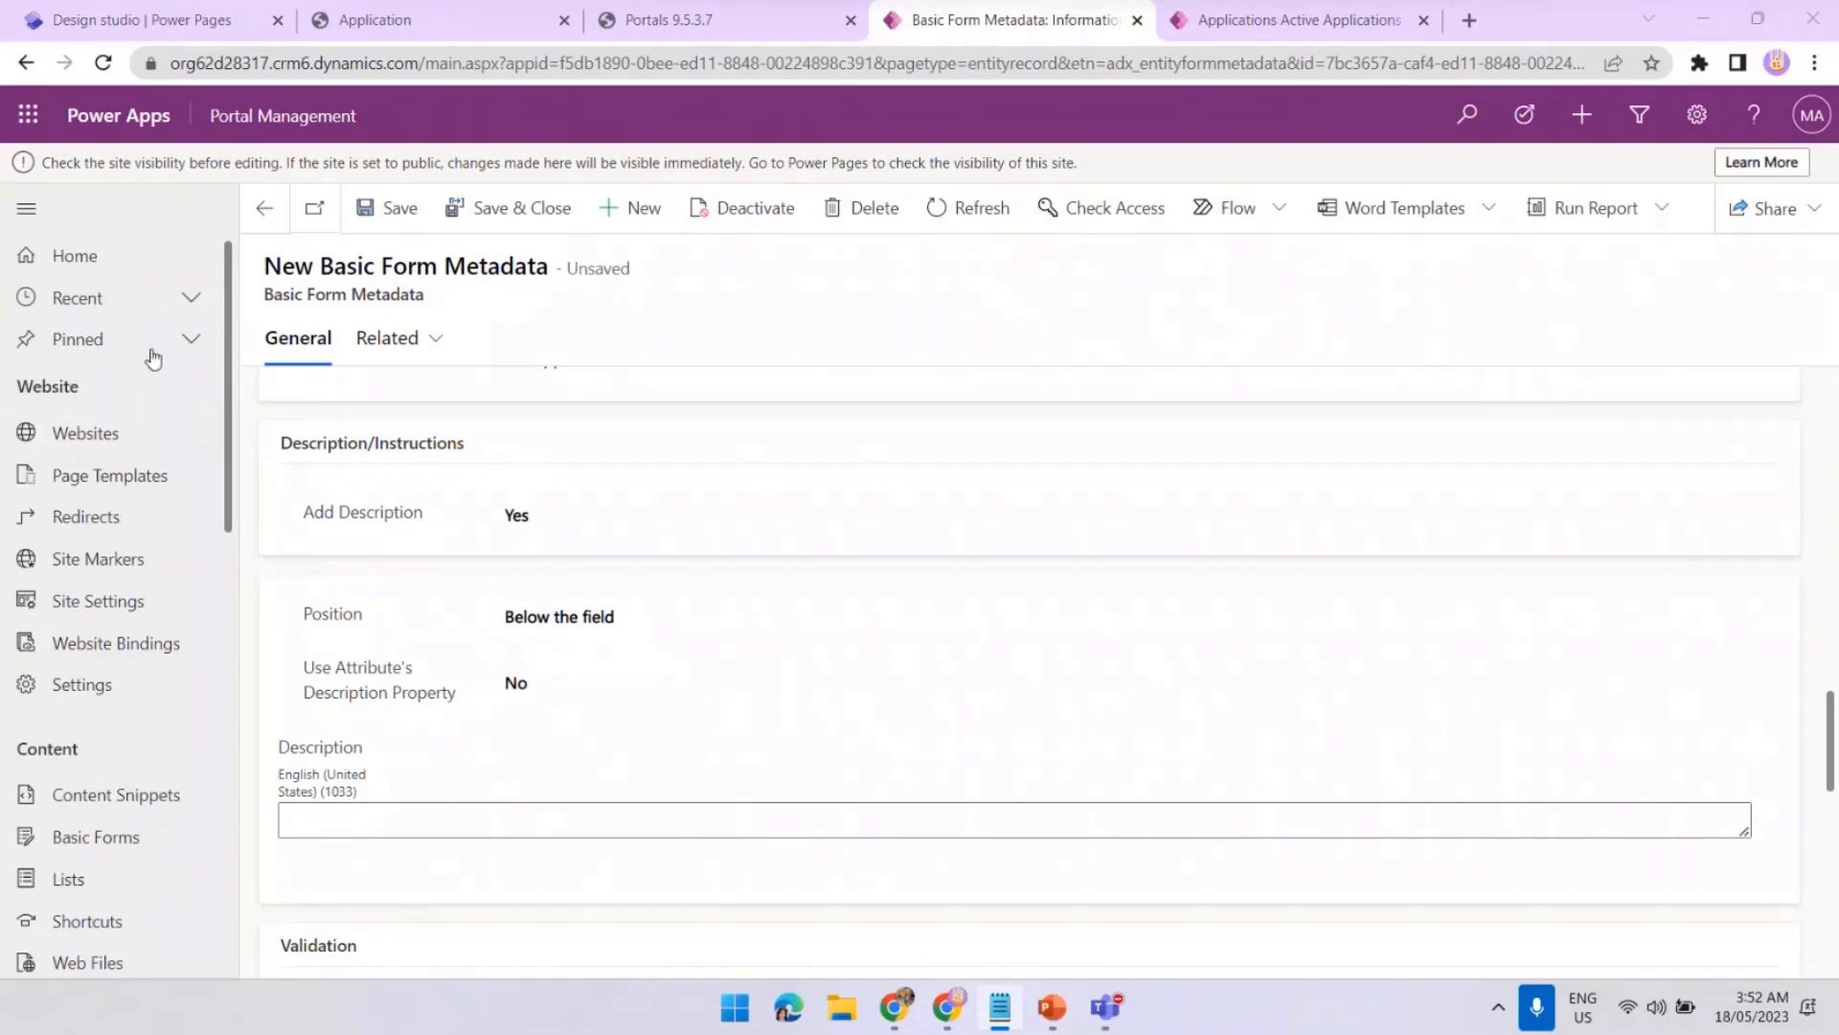
left_click(405, 821)
type("Please use a leading 0, +64 or 0800 for the start of a phone number.")
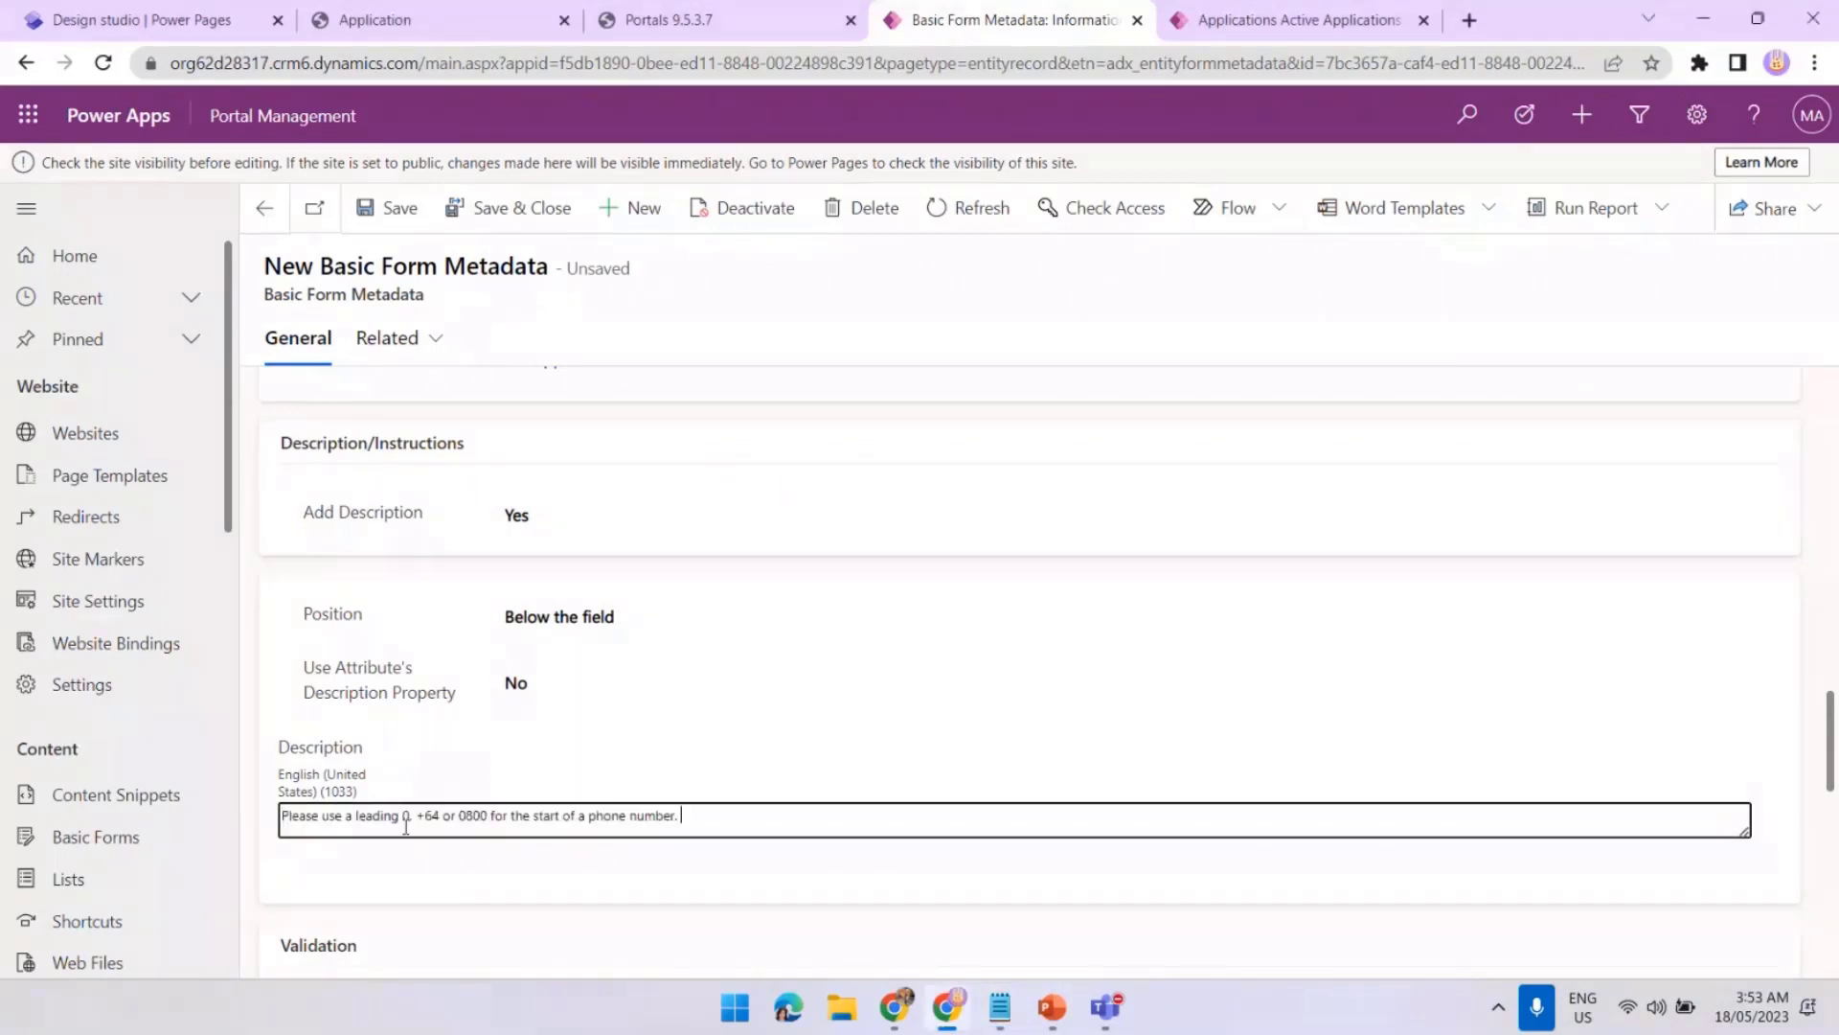
left_click(385, 220)
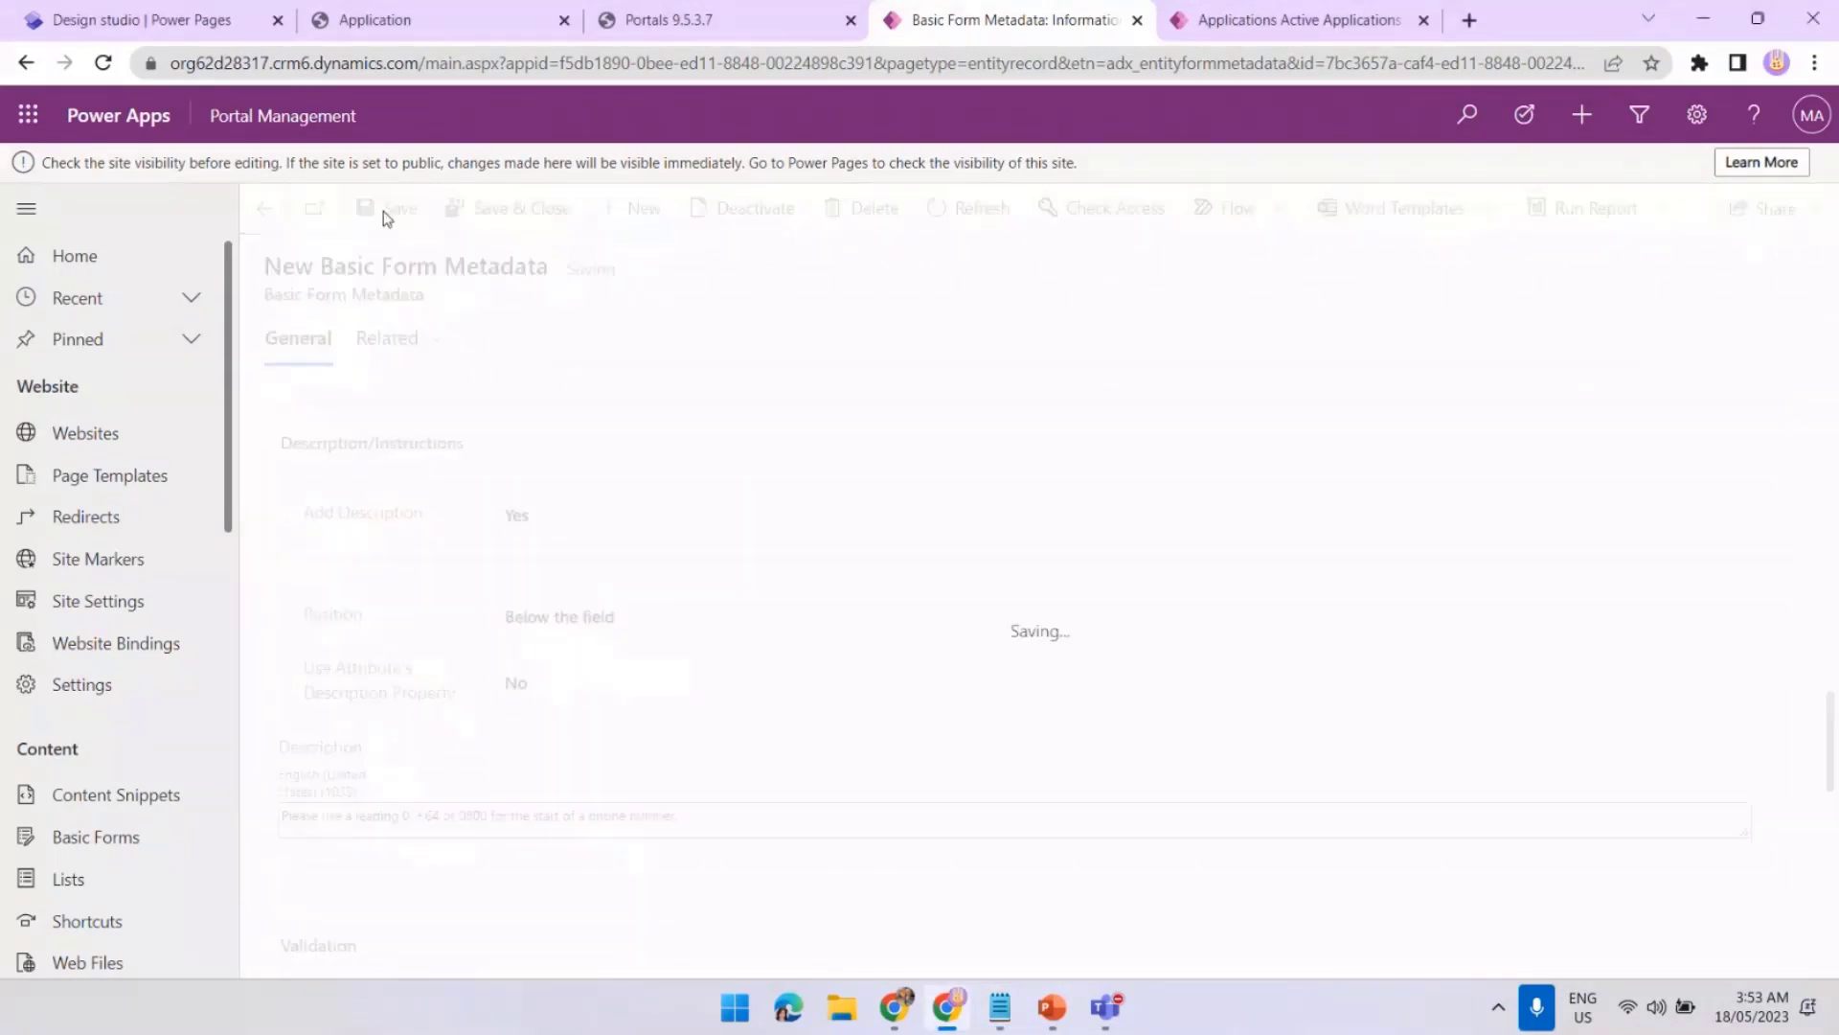
left_click(743, 35)
Clear the cache, reload, and open a new application form showing the hint below Phone Number
left_click(308, 563)
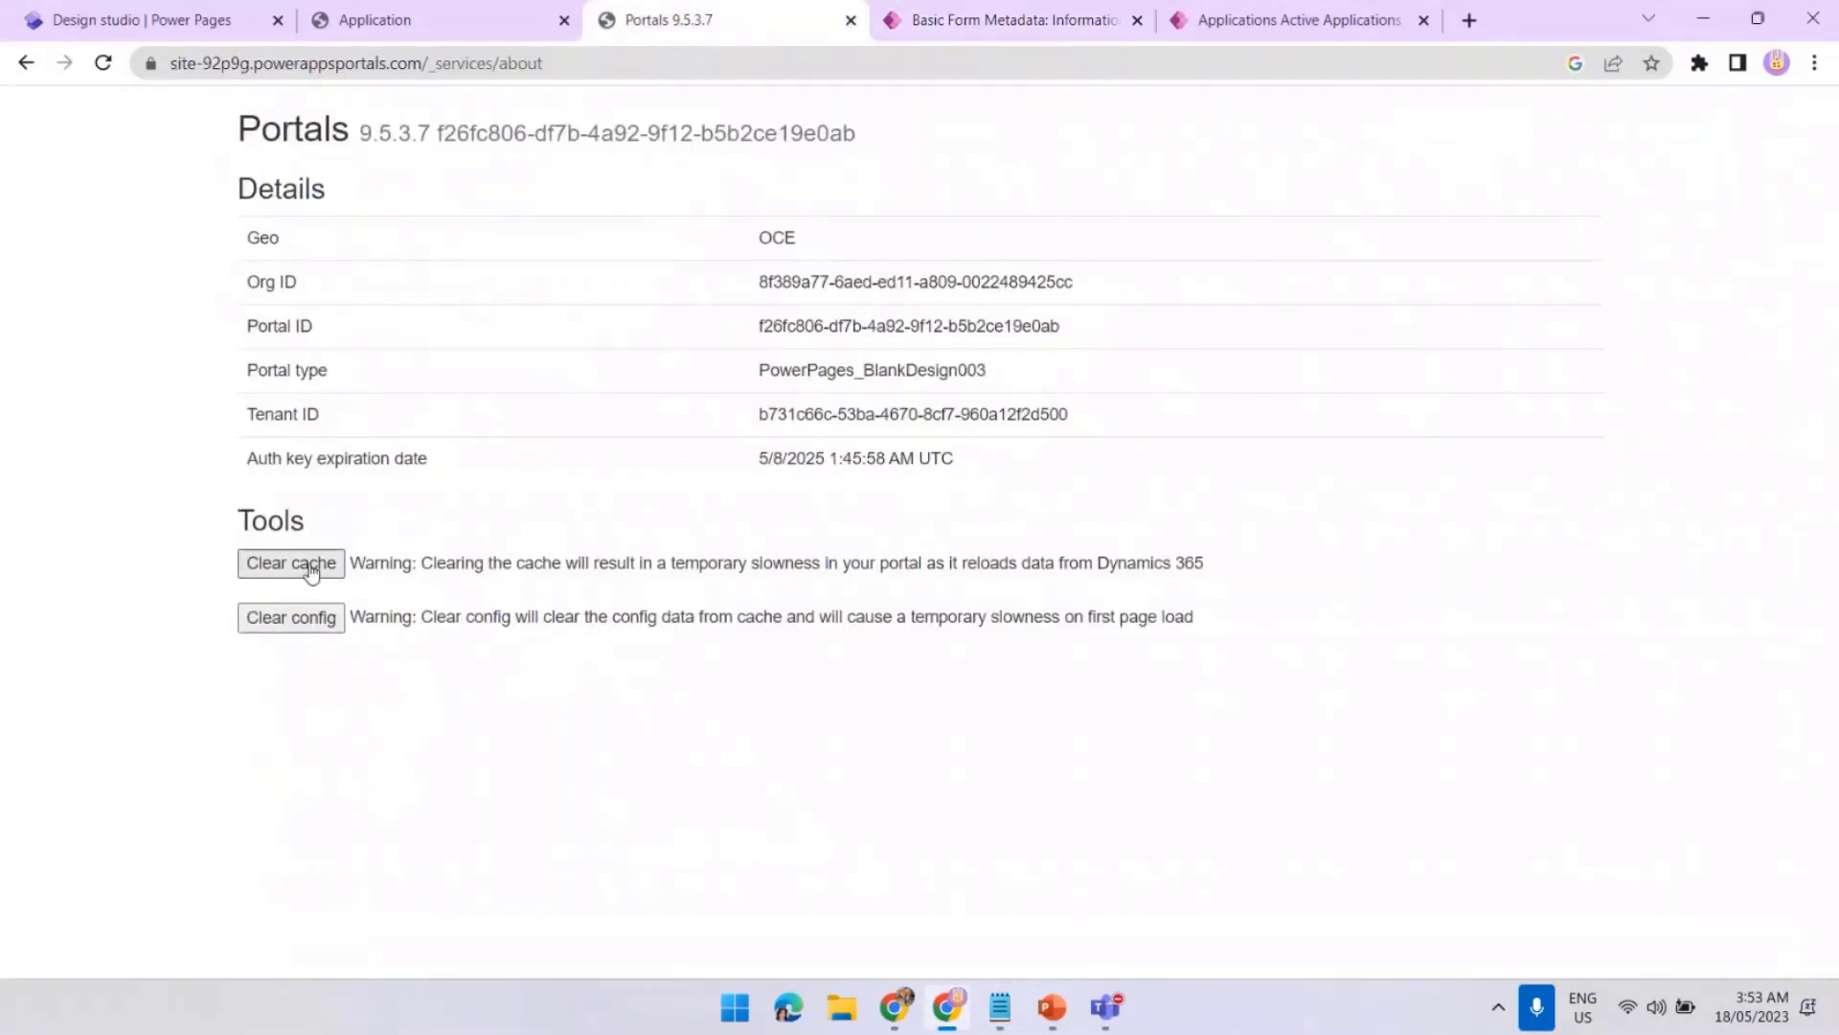
left_click(502, 36)
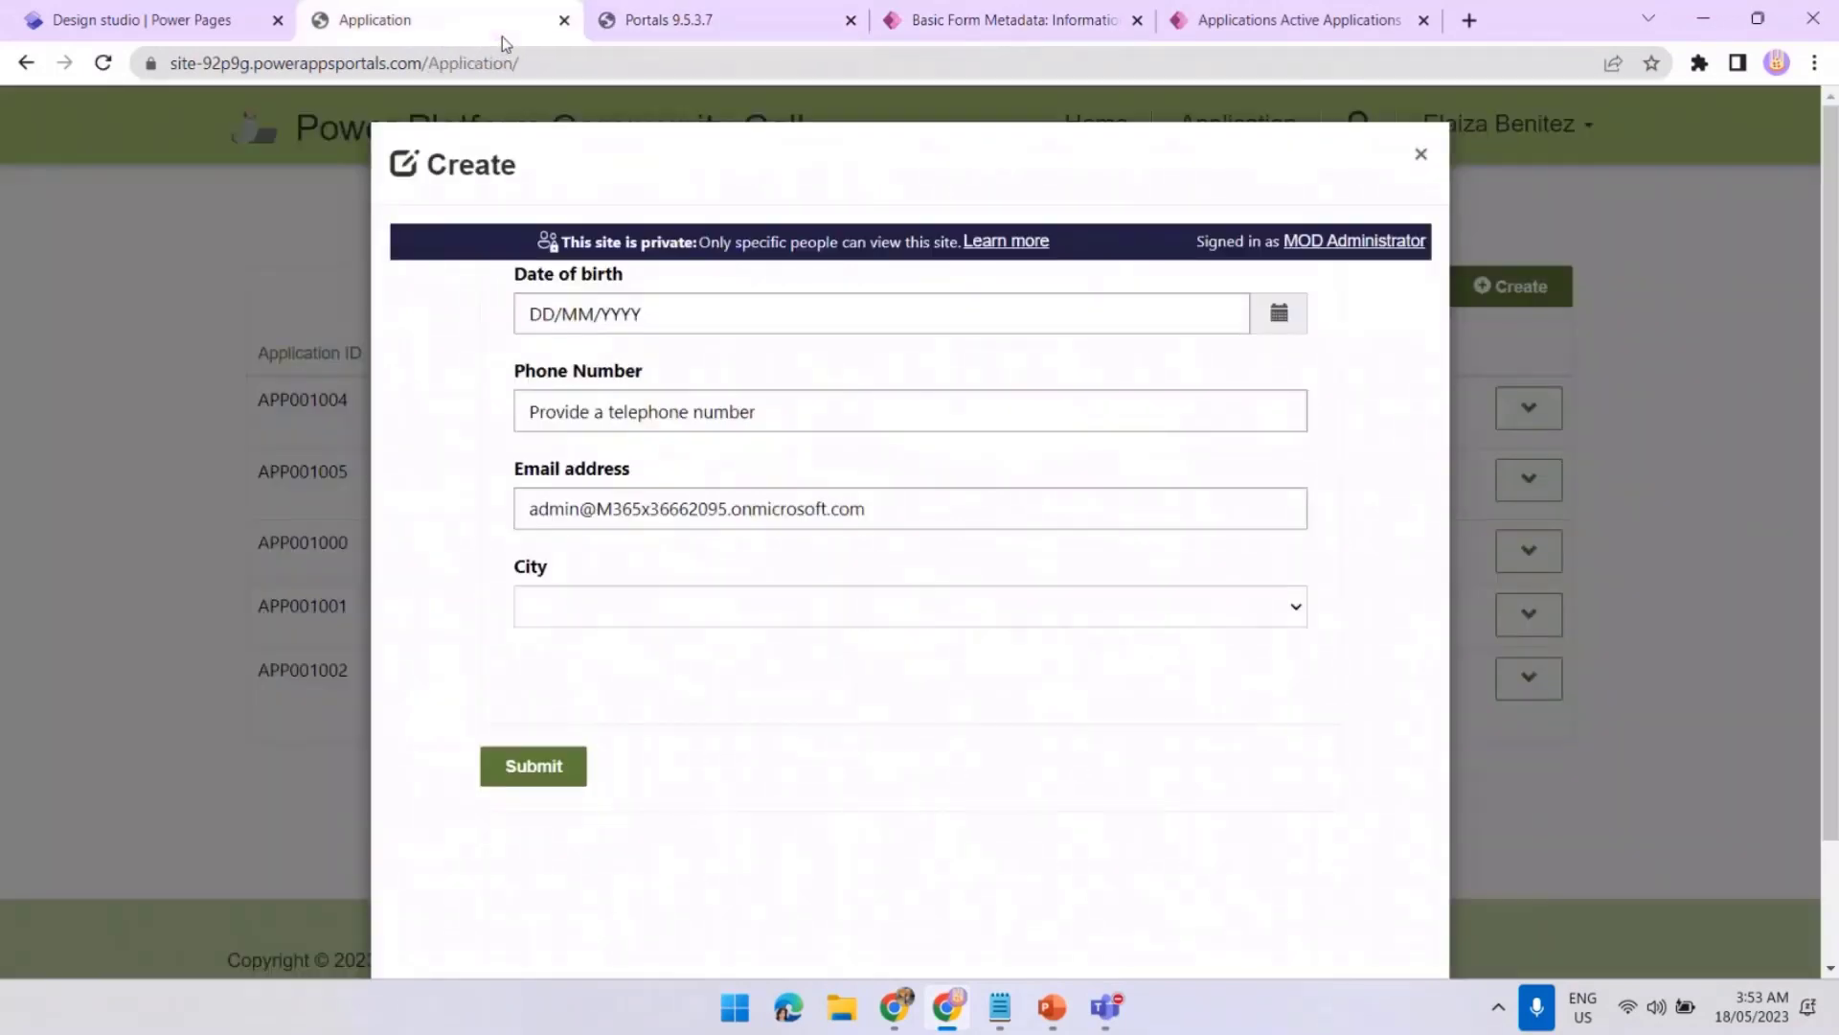
left_click(105, 63)
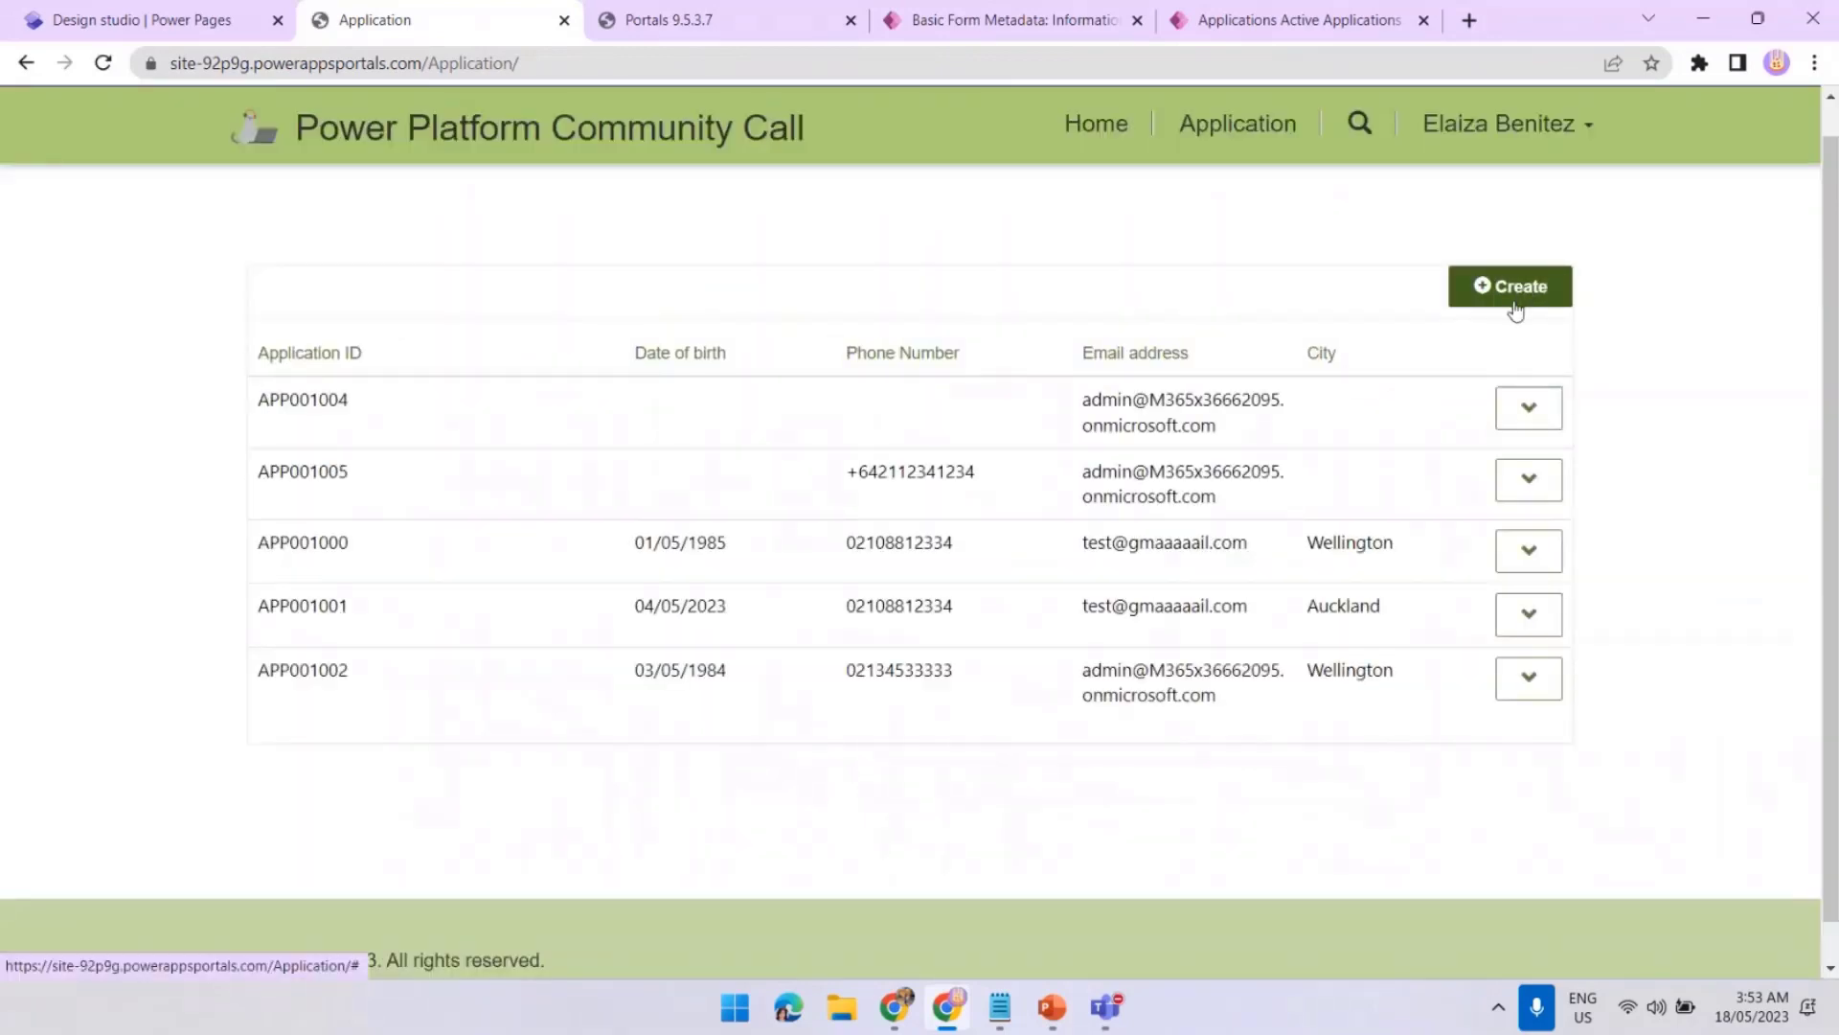
left_click(1504, 283)
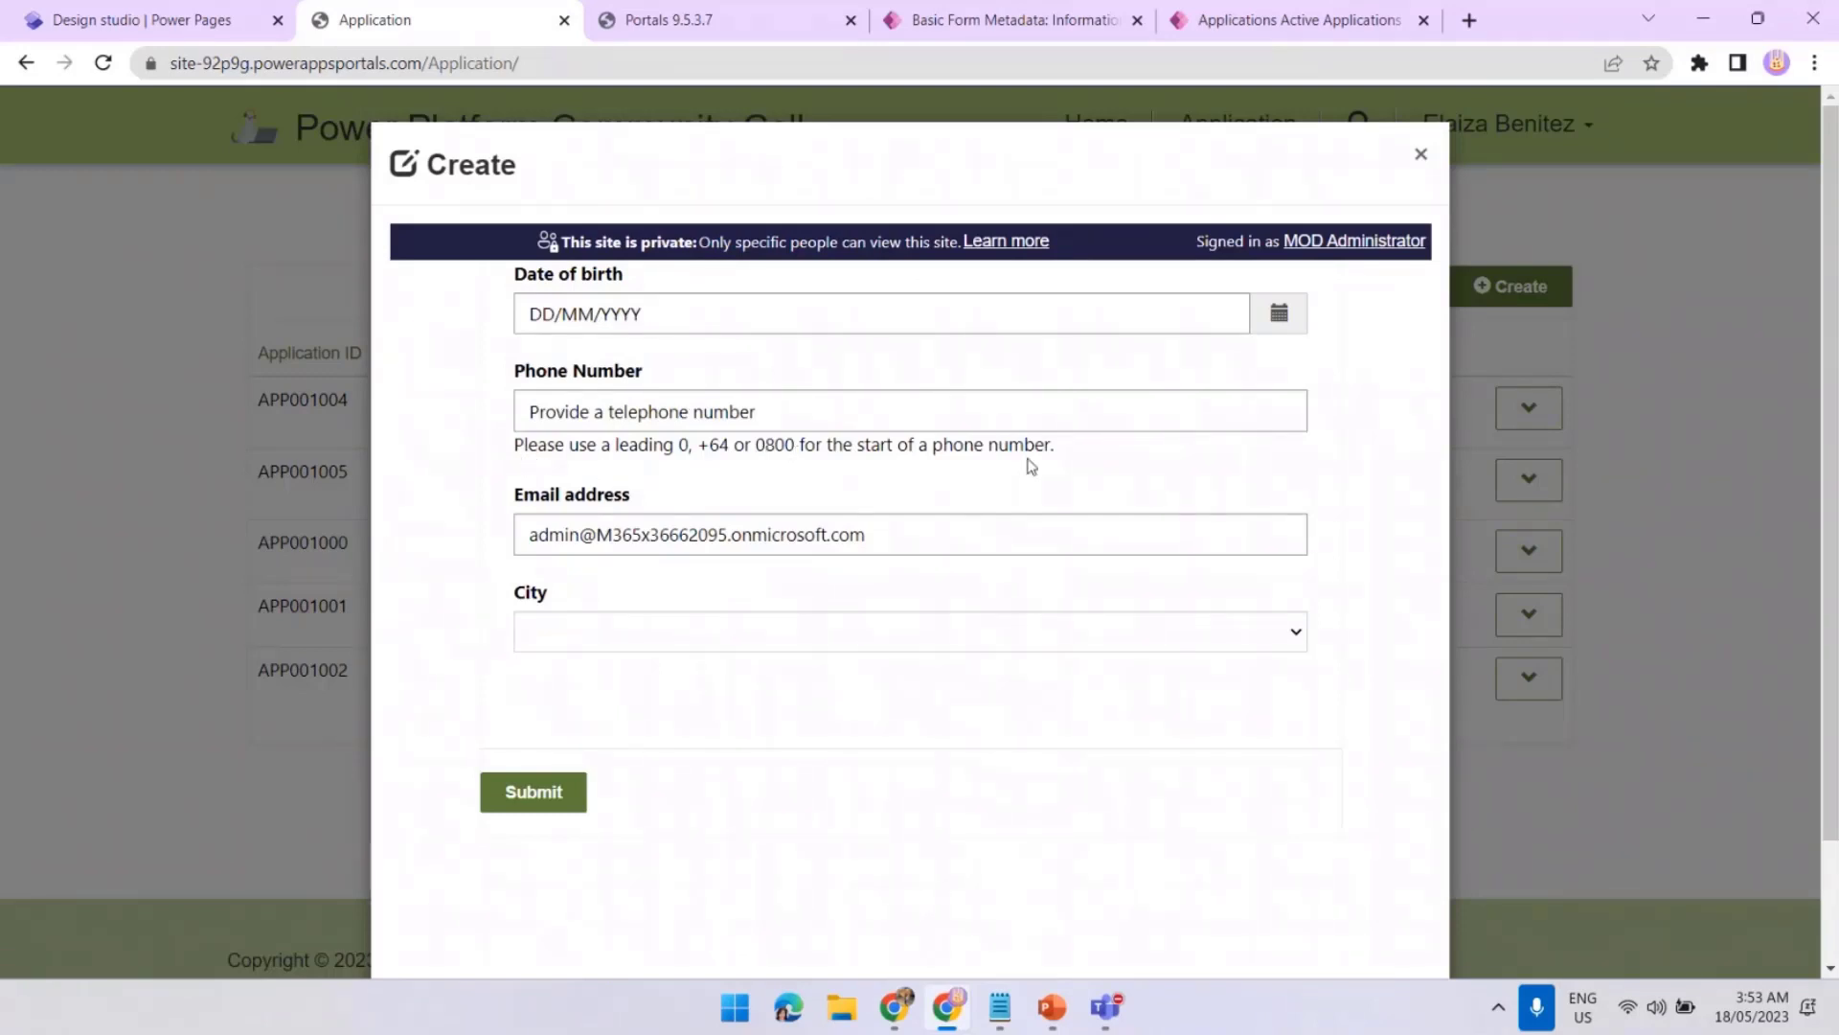
left_click(1058, 20)
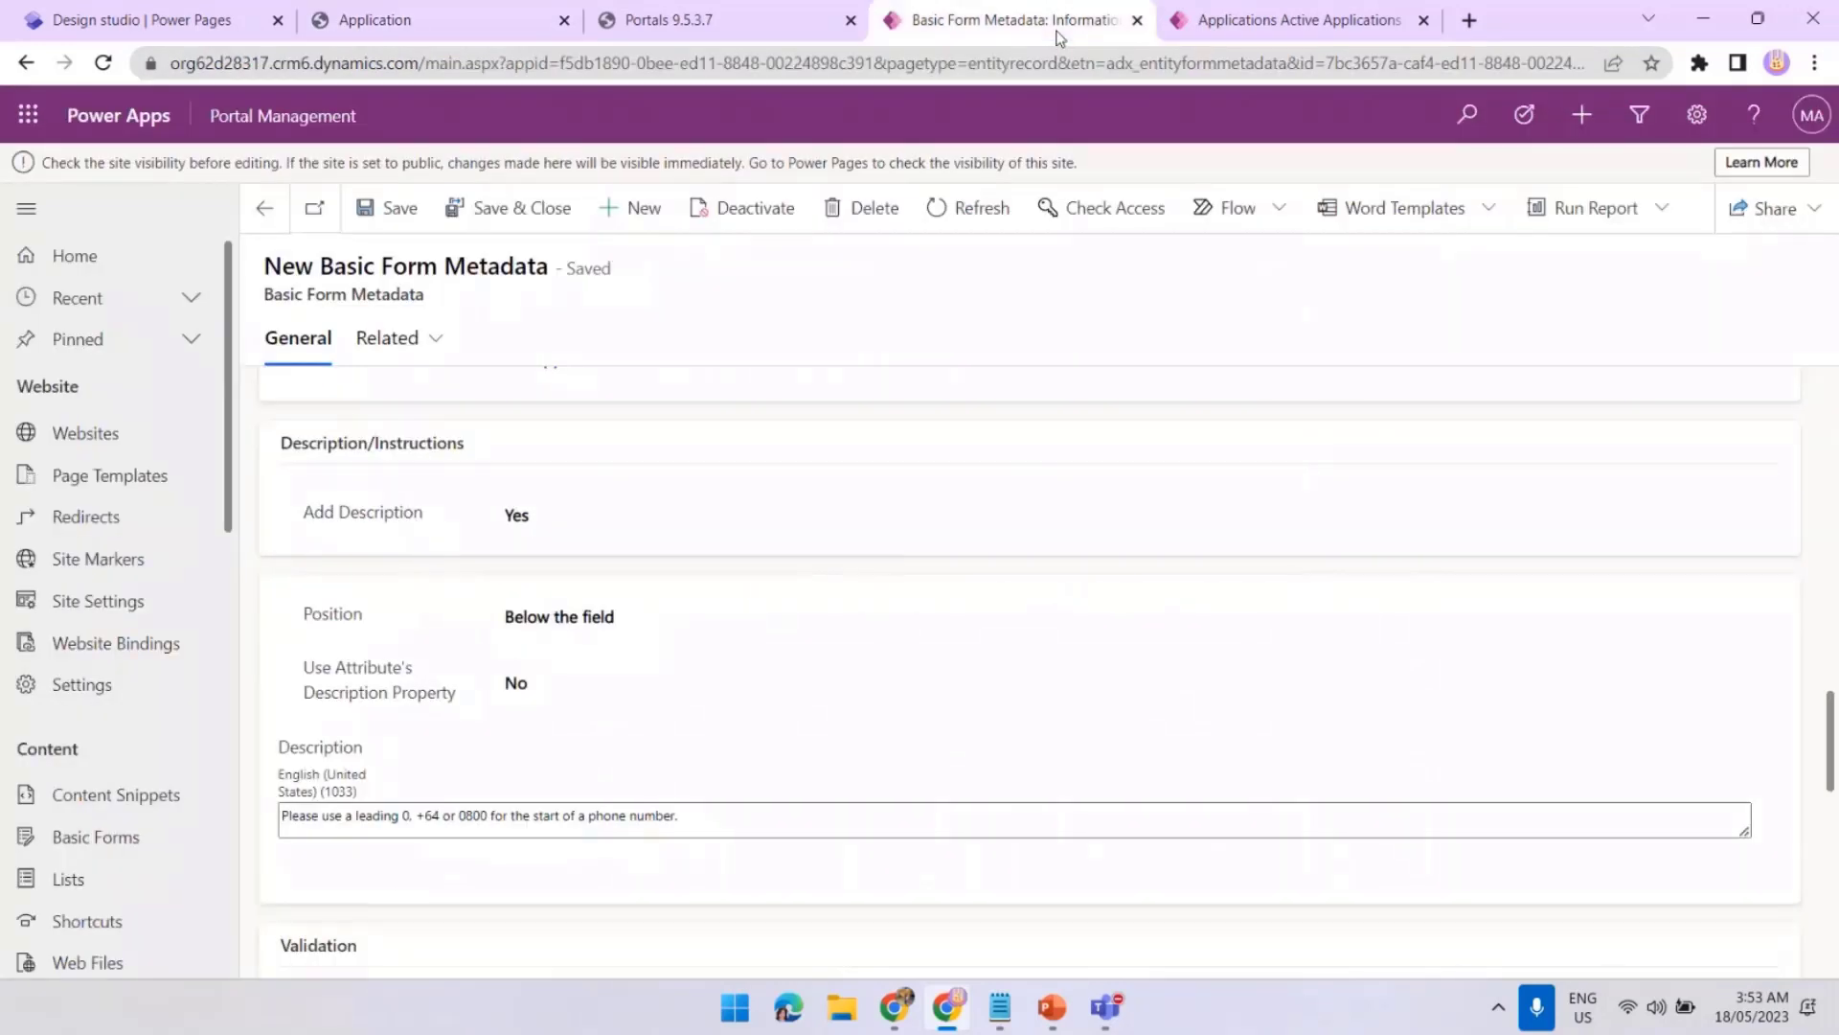
Move the phone description above the field and append the 'Examples here' HTML link
left_click(597, 633)
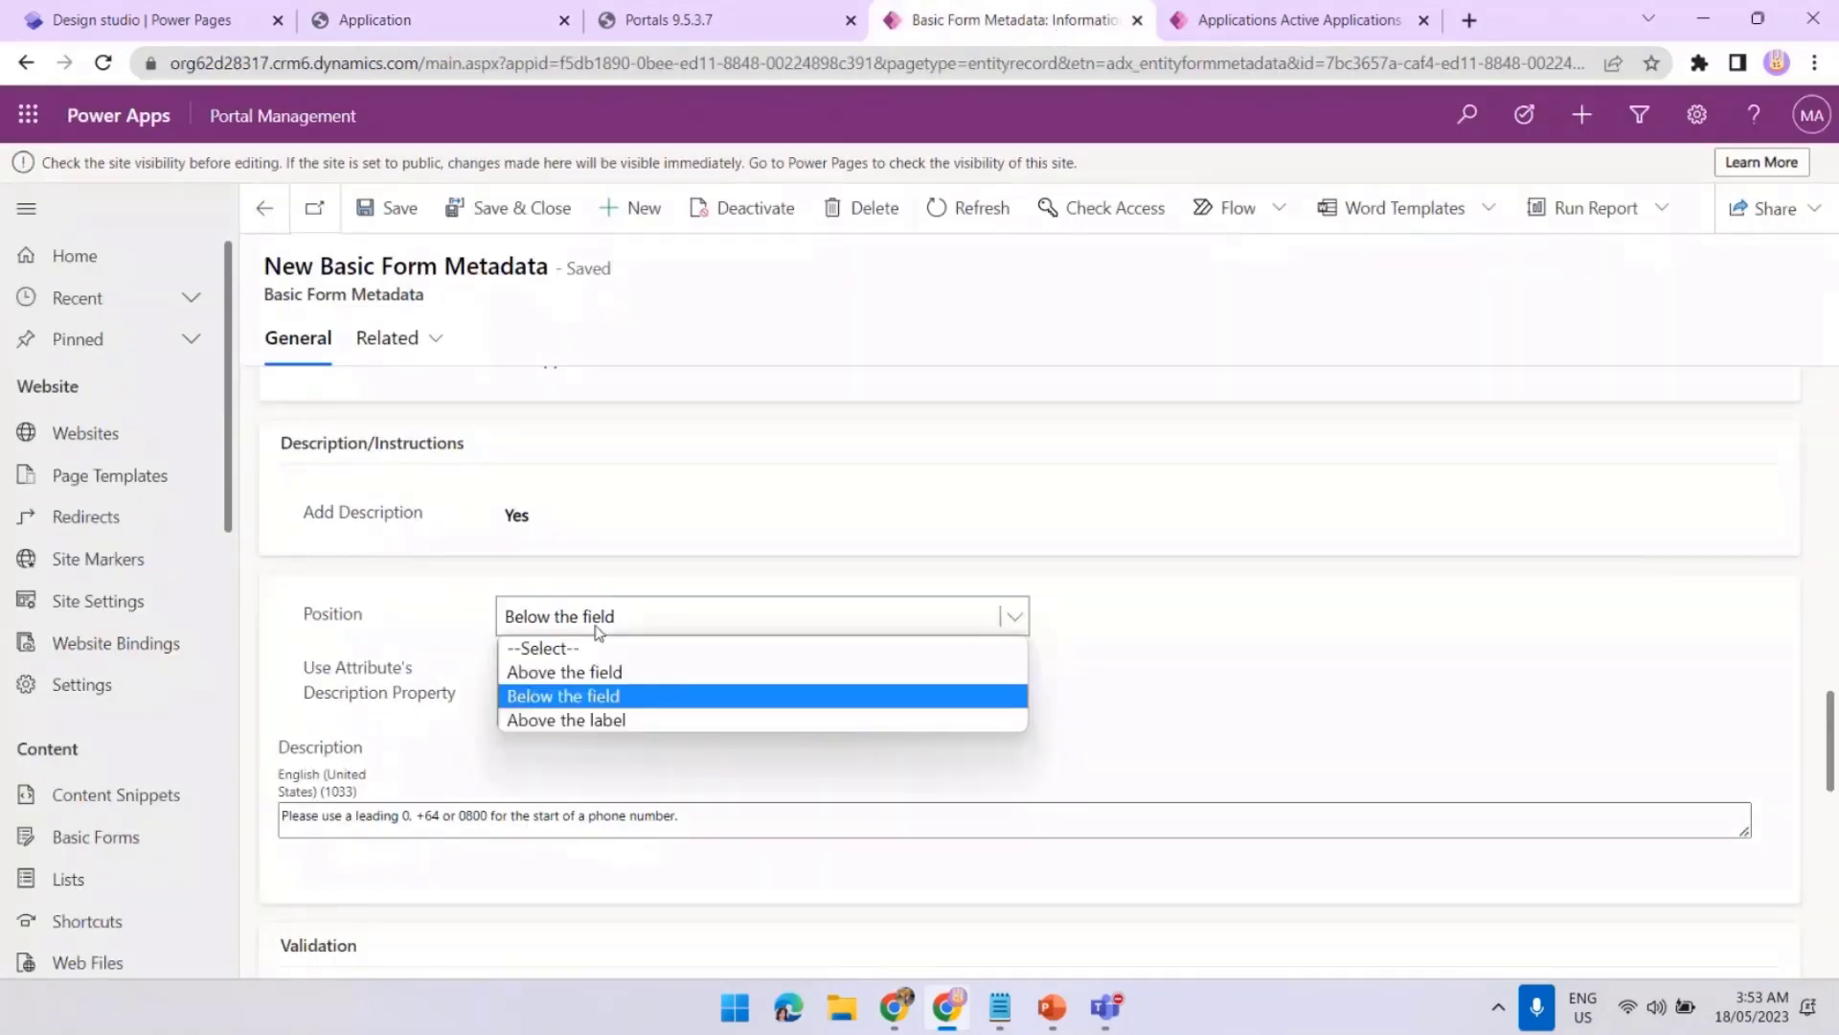
left_click(588, 673)
left_click(696, 816)
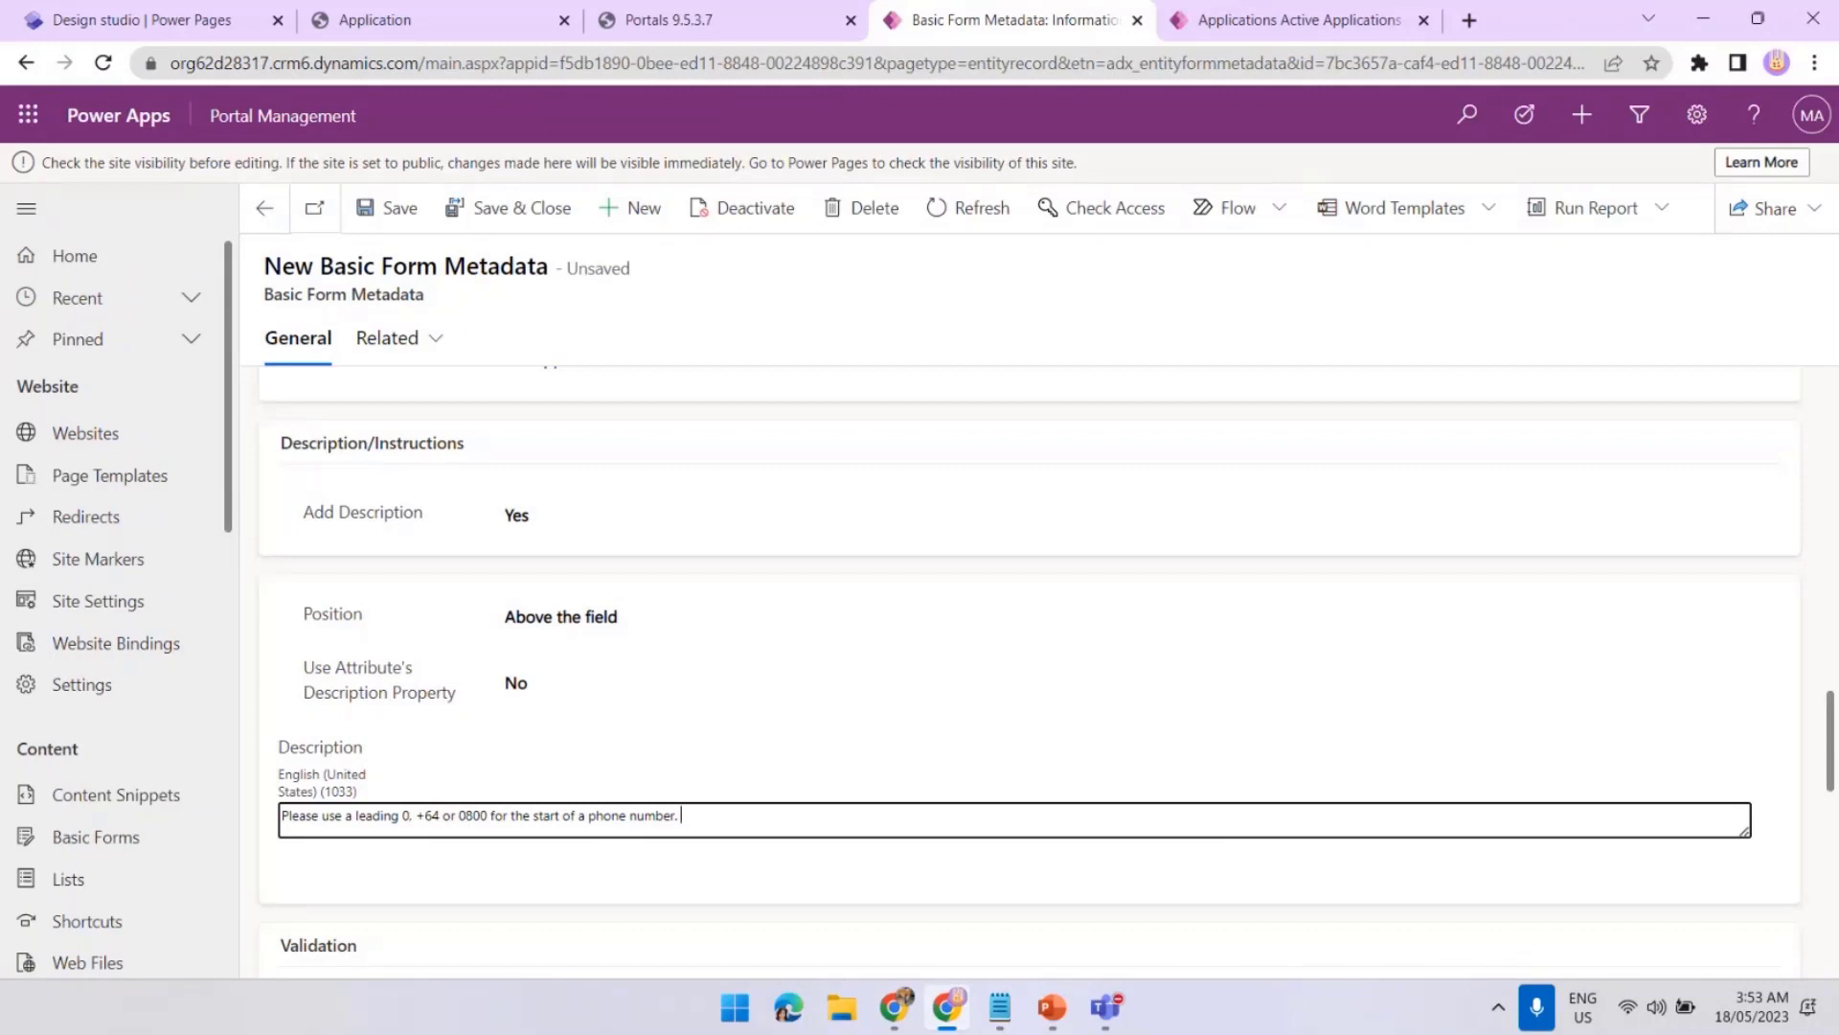
key("alt+Tab")
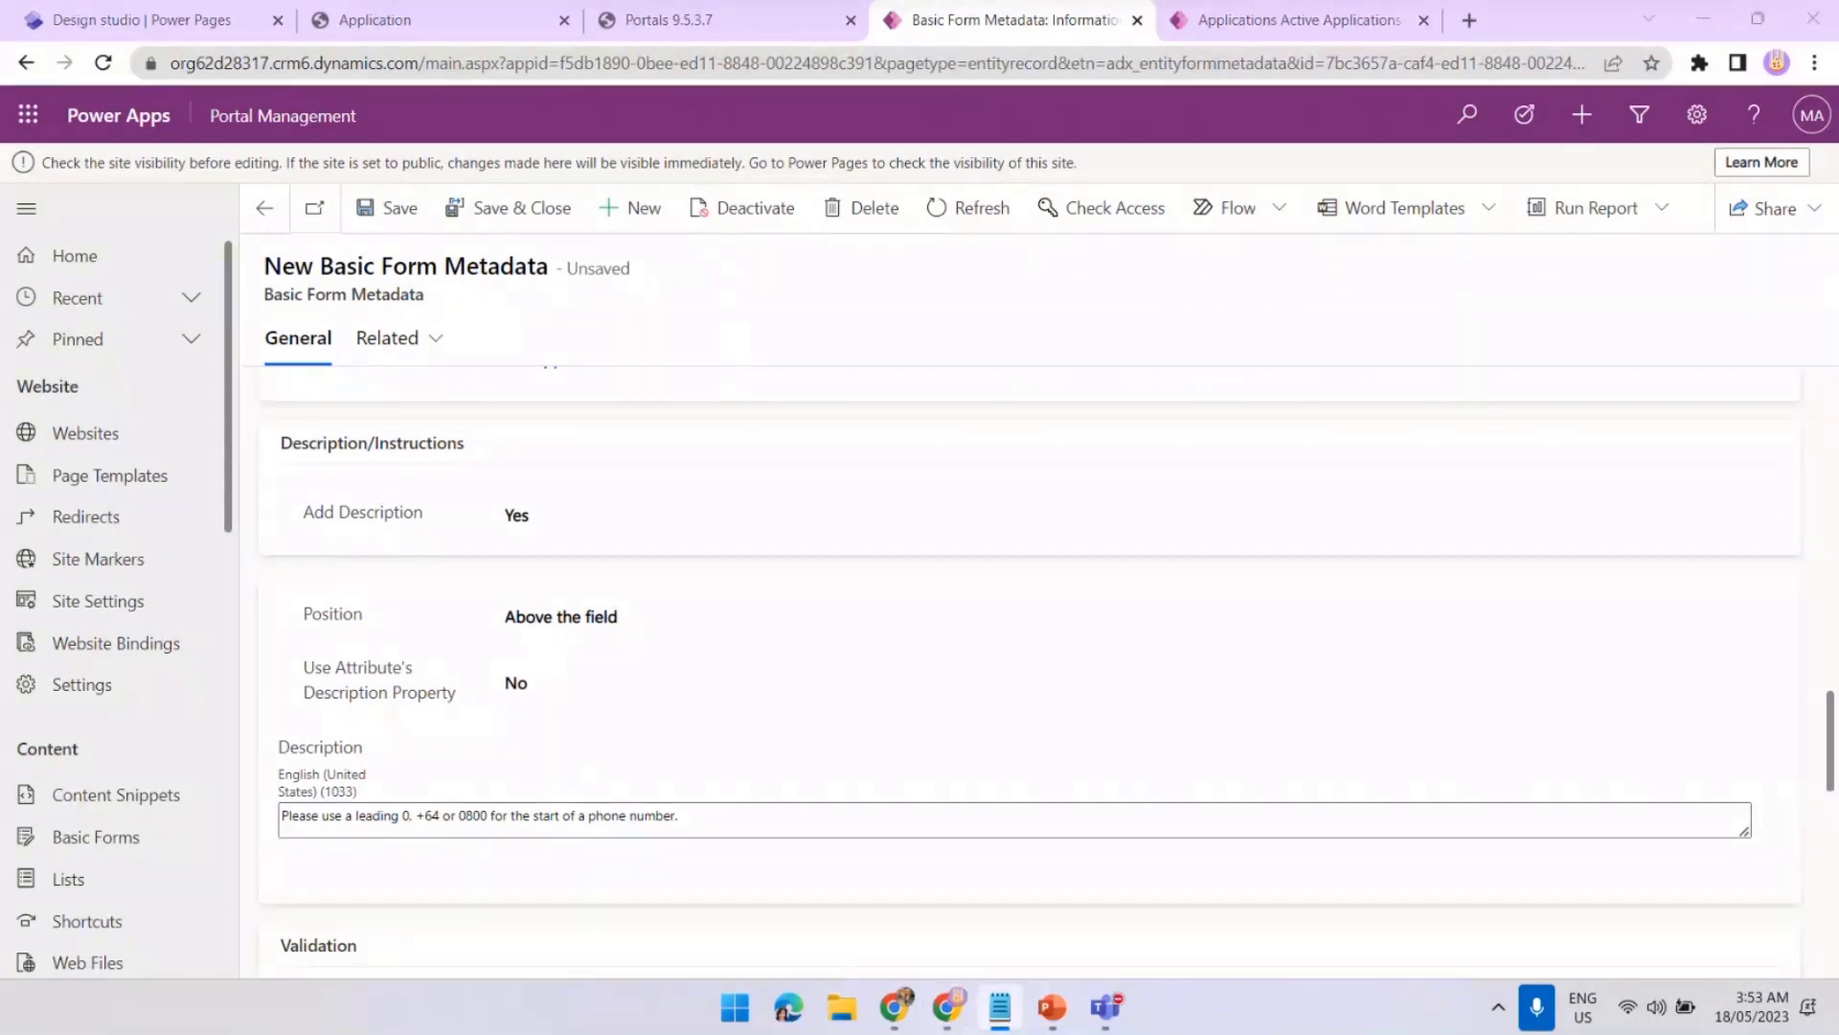
left_click(715, 817)
type("Examples <a href=\"https://learn.microsoft.com/en-us/power-pages/\">here</a>.")
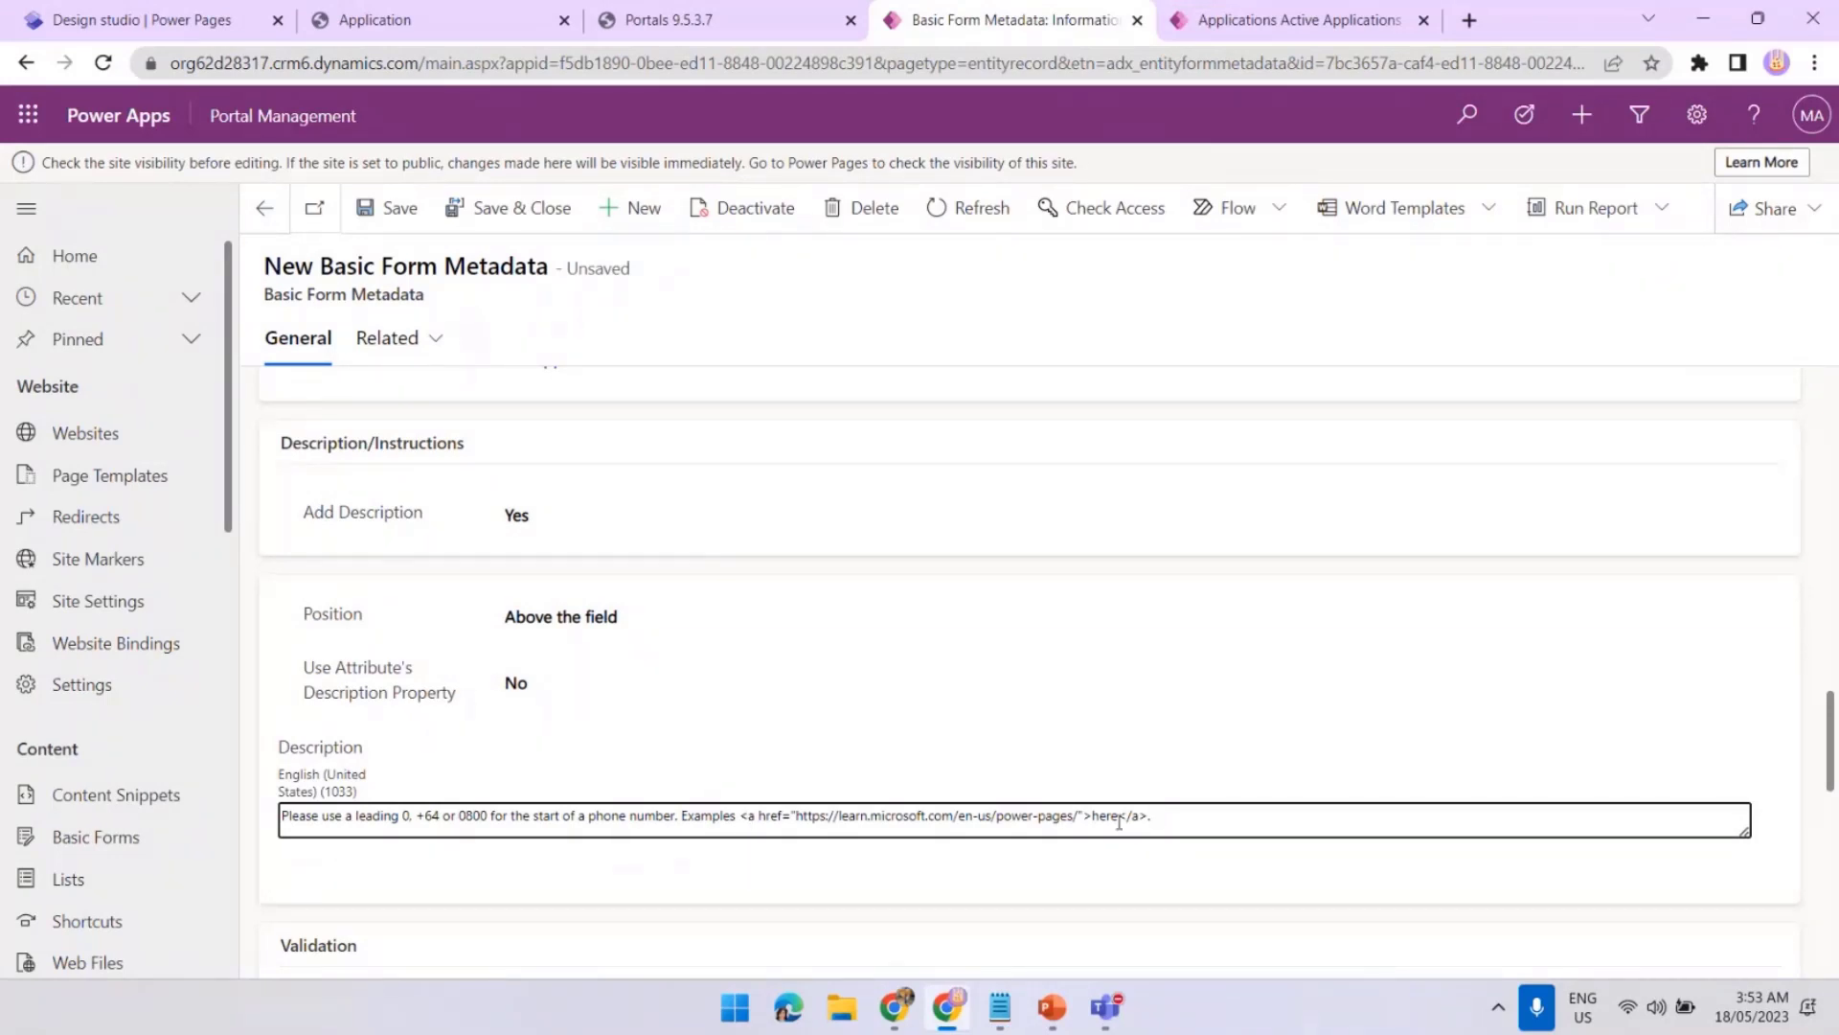
Save the metadata record and clear the portal cache
left_click(395, 208)
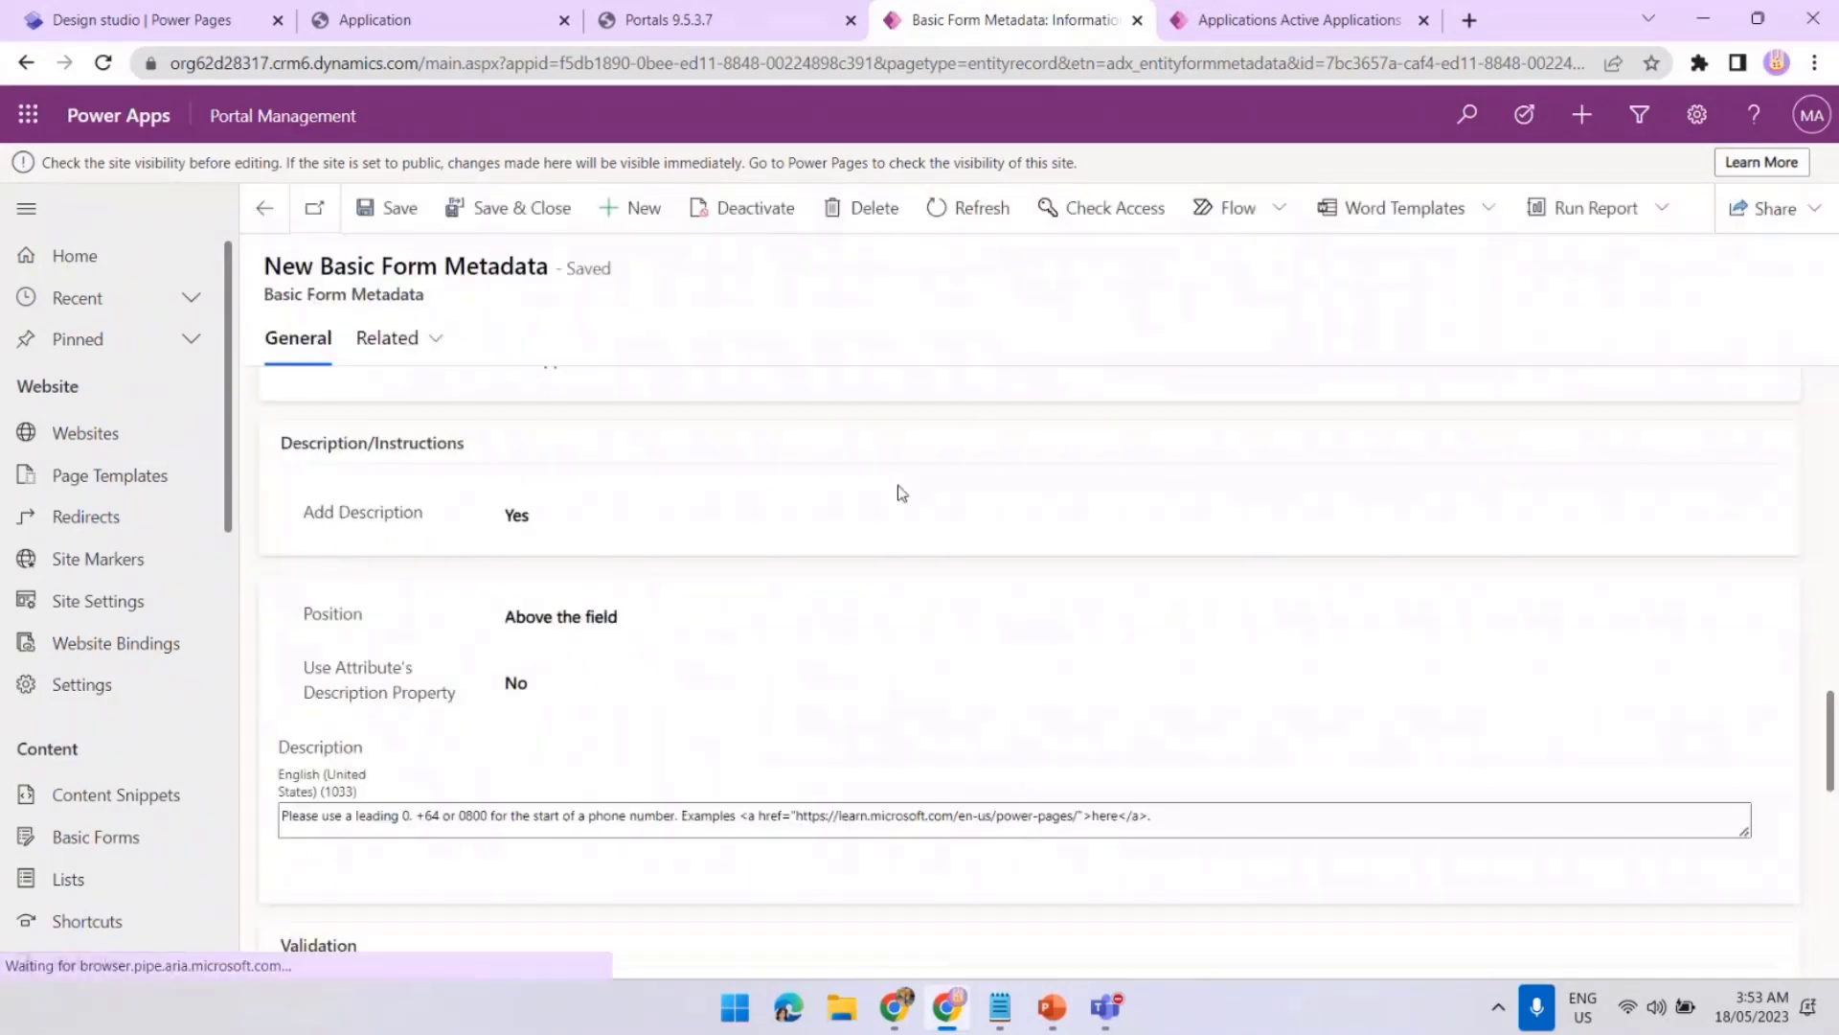
left_click(670, 20)
left_click(263, 567)
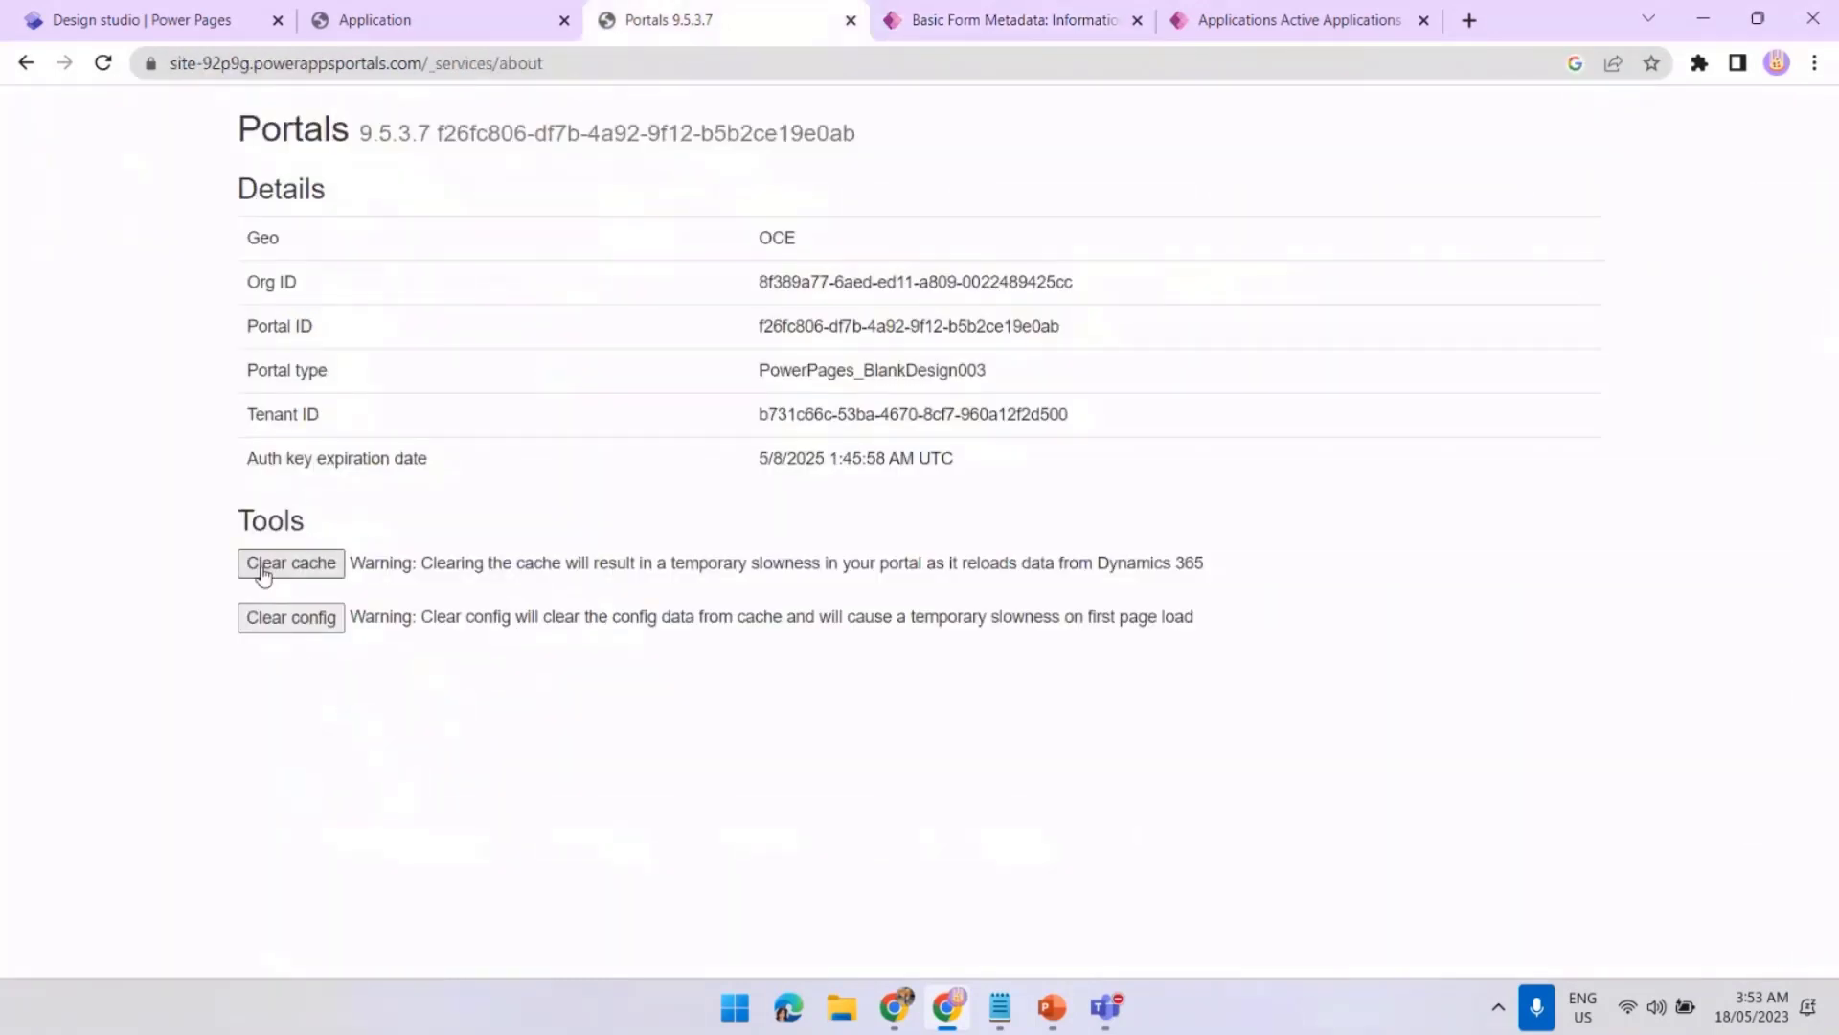
Reload the Application page, open a new application form and test the phone helper's 'here' link
left_click(480, 27)
left_click(102, 63)
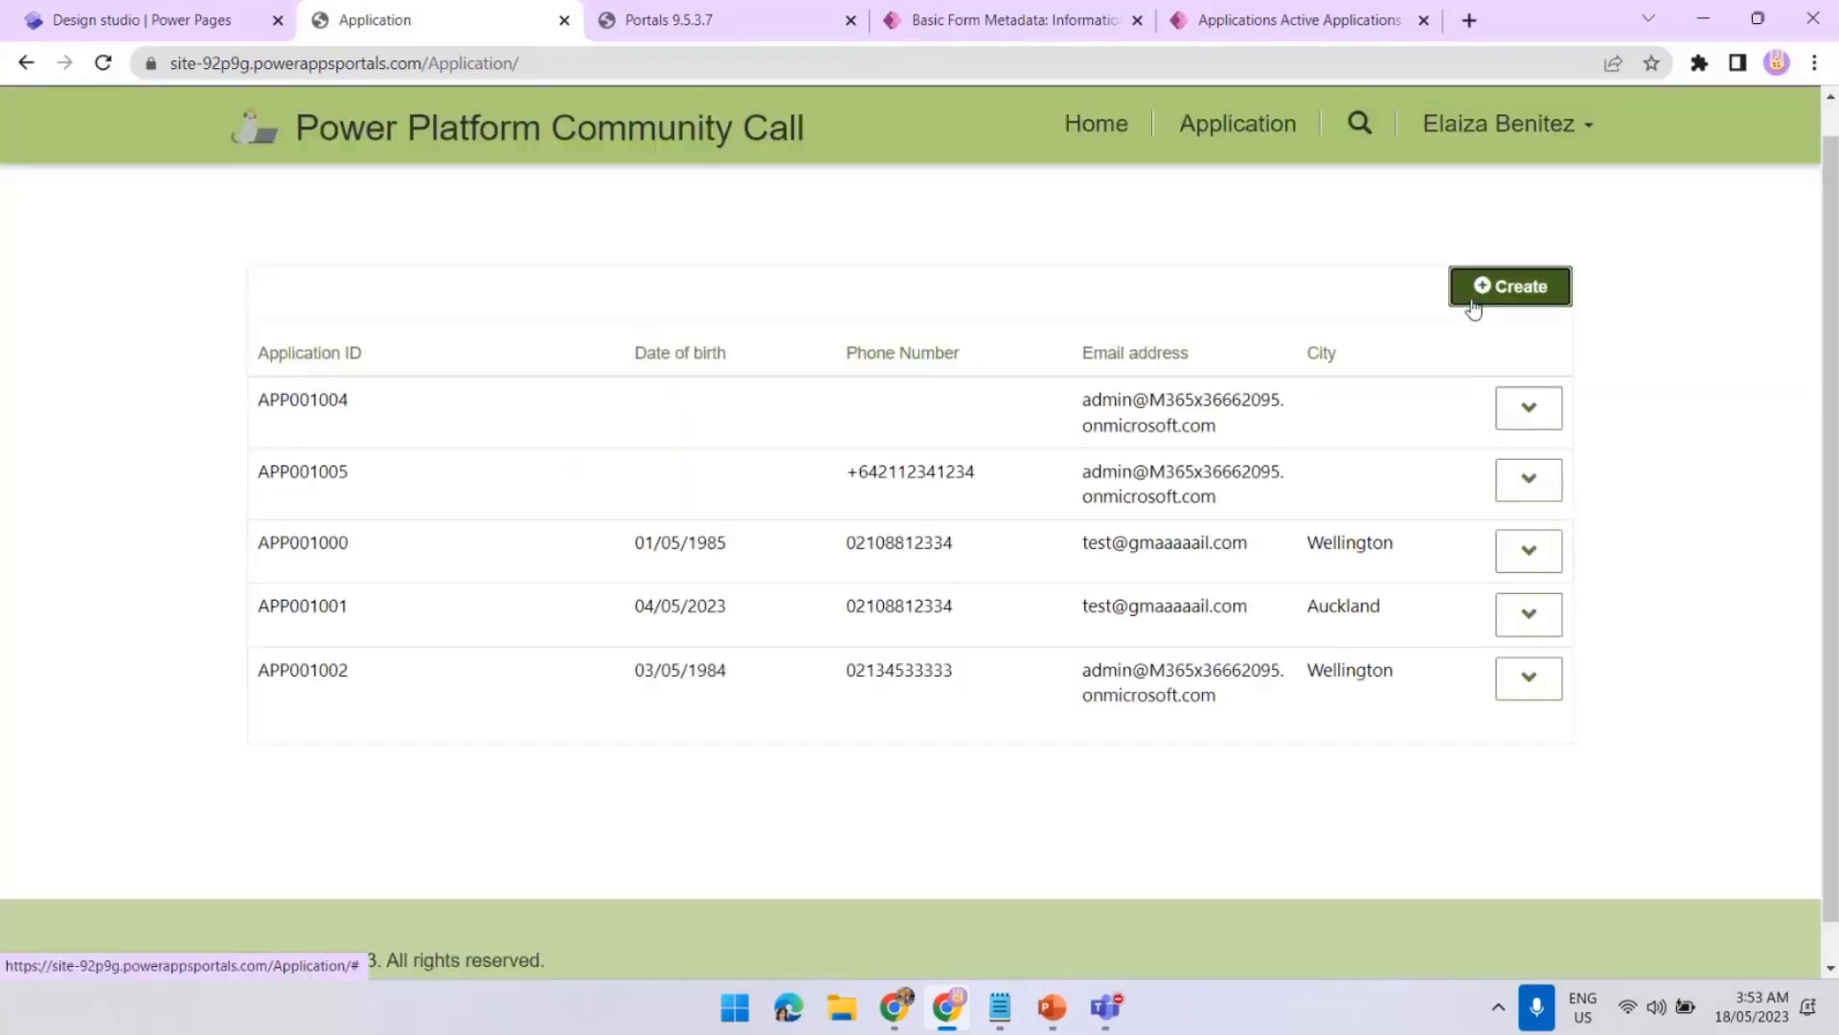
left_click(1472, 297)
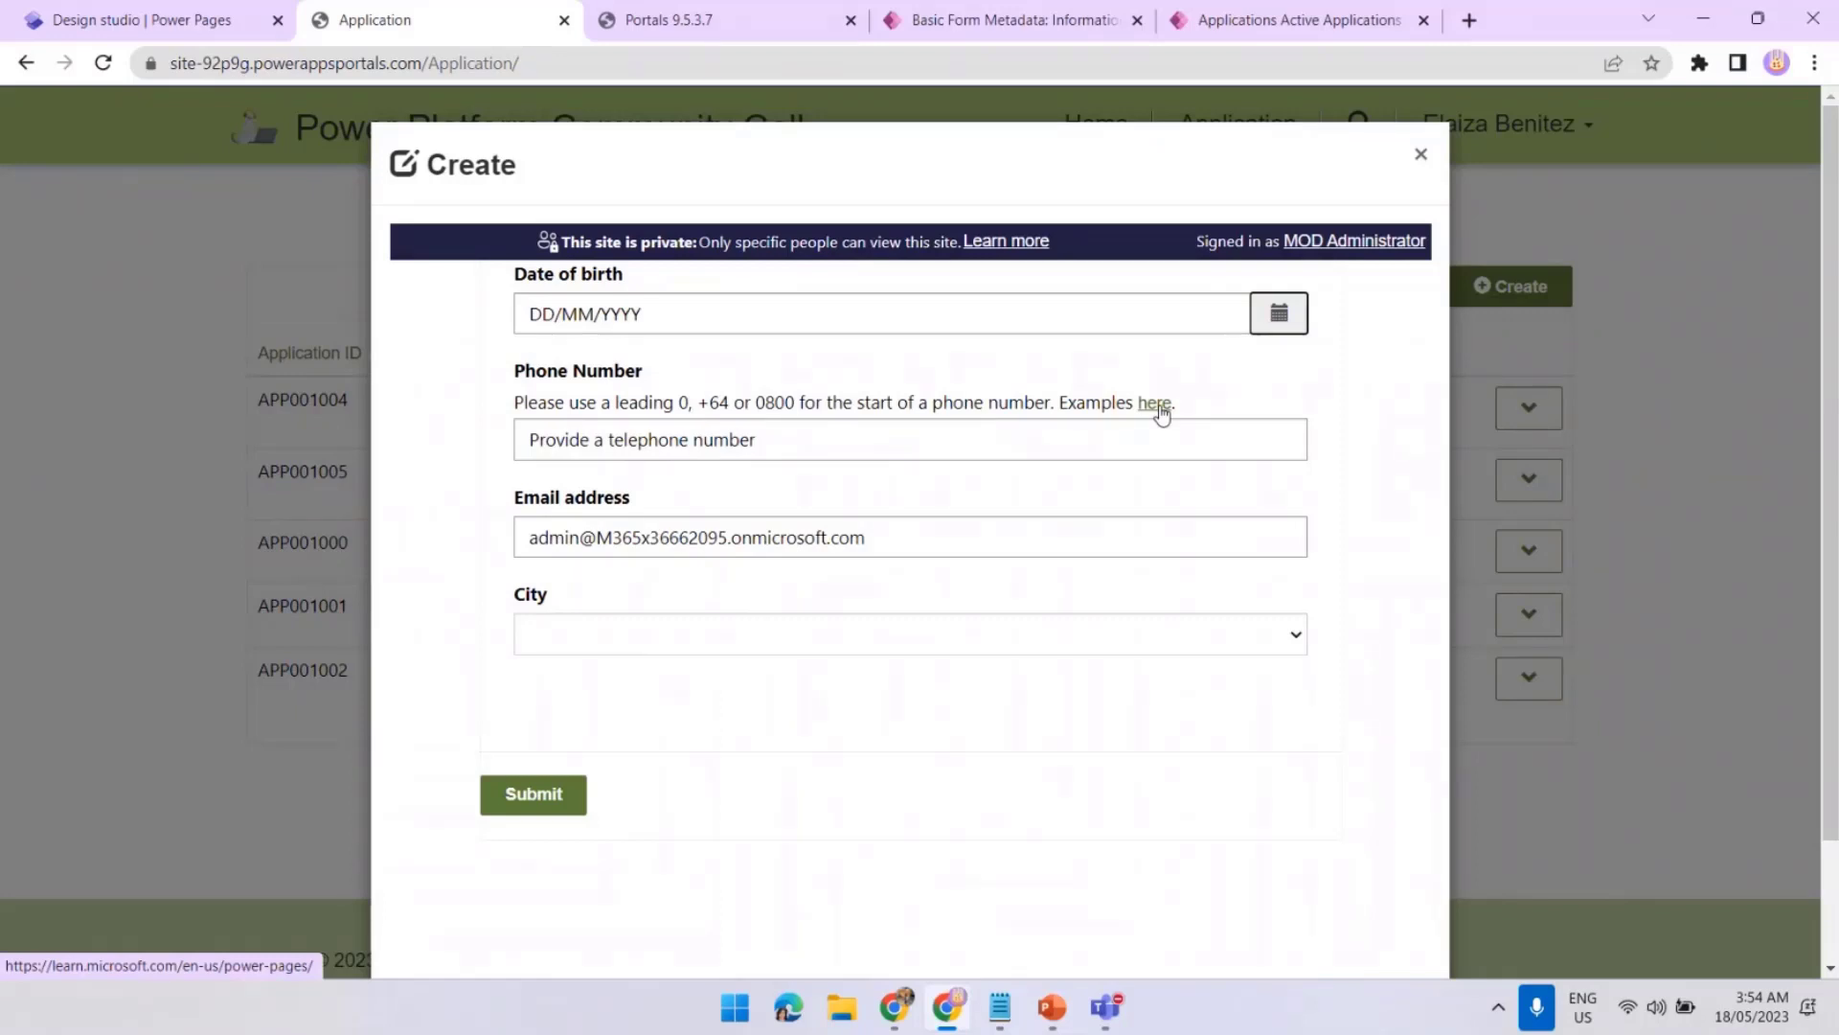
left_click(1160, 408)
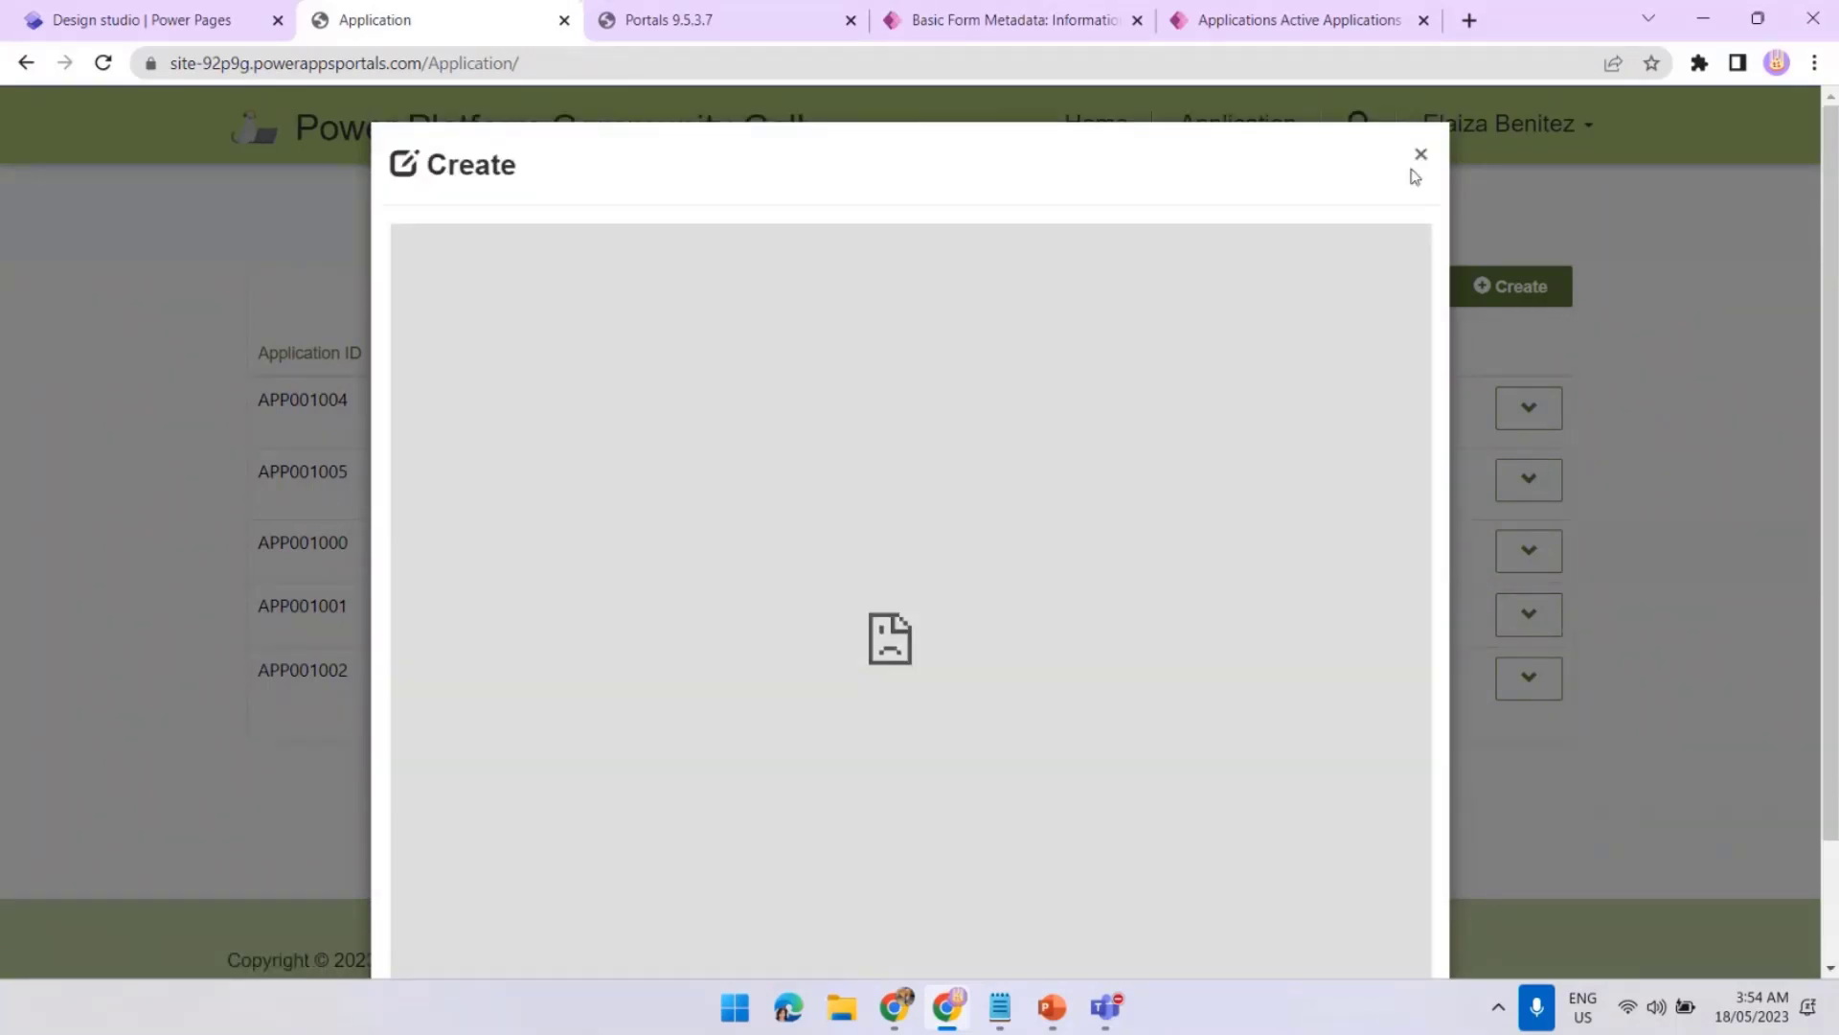
left_click(1420, 155)
Retest the 'here' link on a reopened form, then return to the phone metadata Description
left_click(1456, 276)
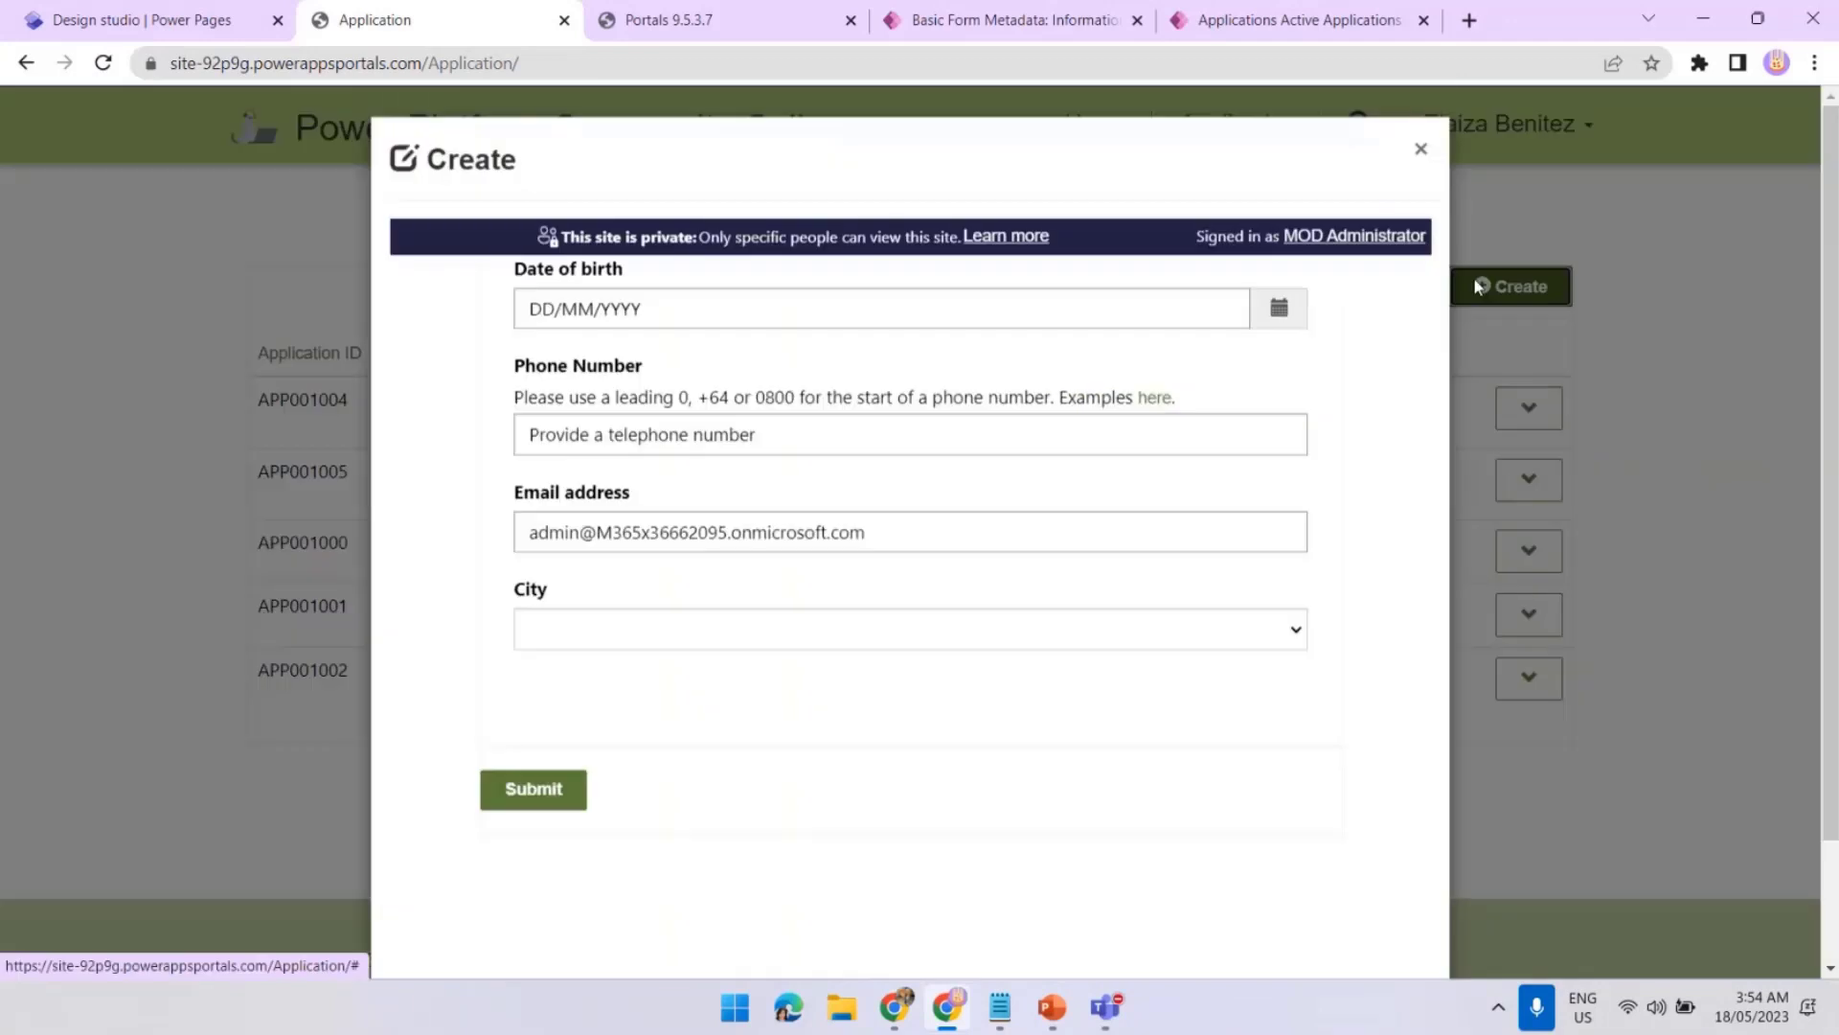
left_click(1146, 410)
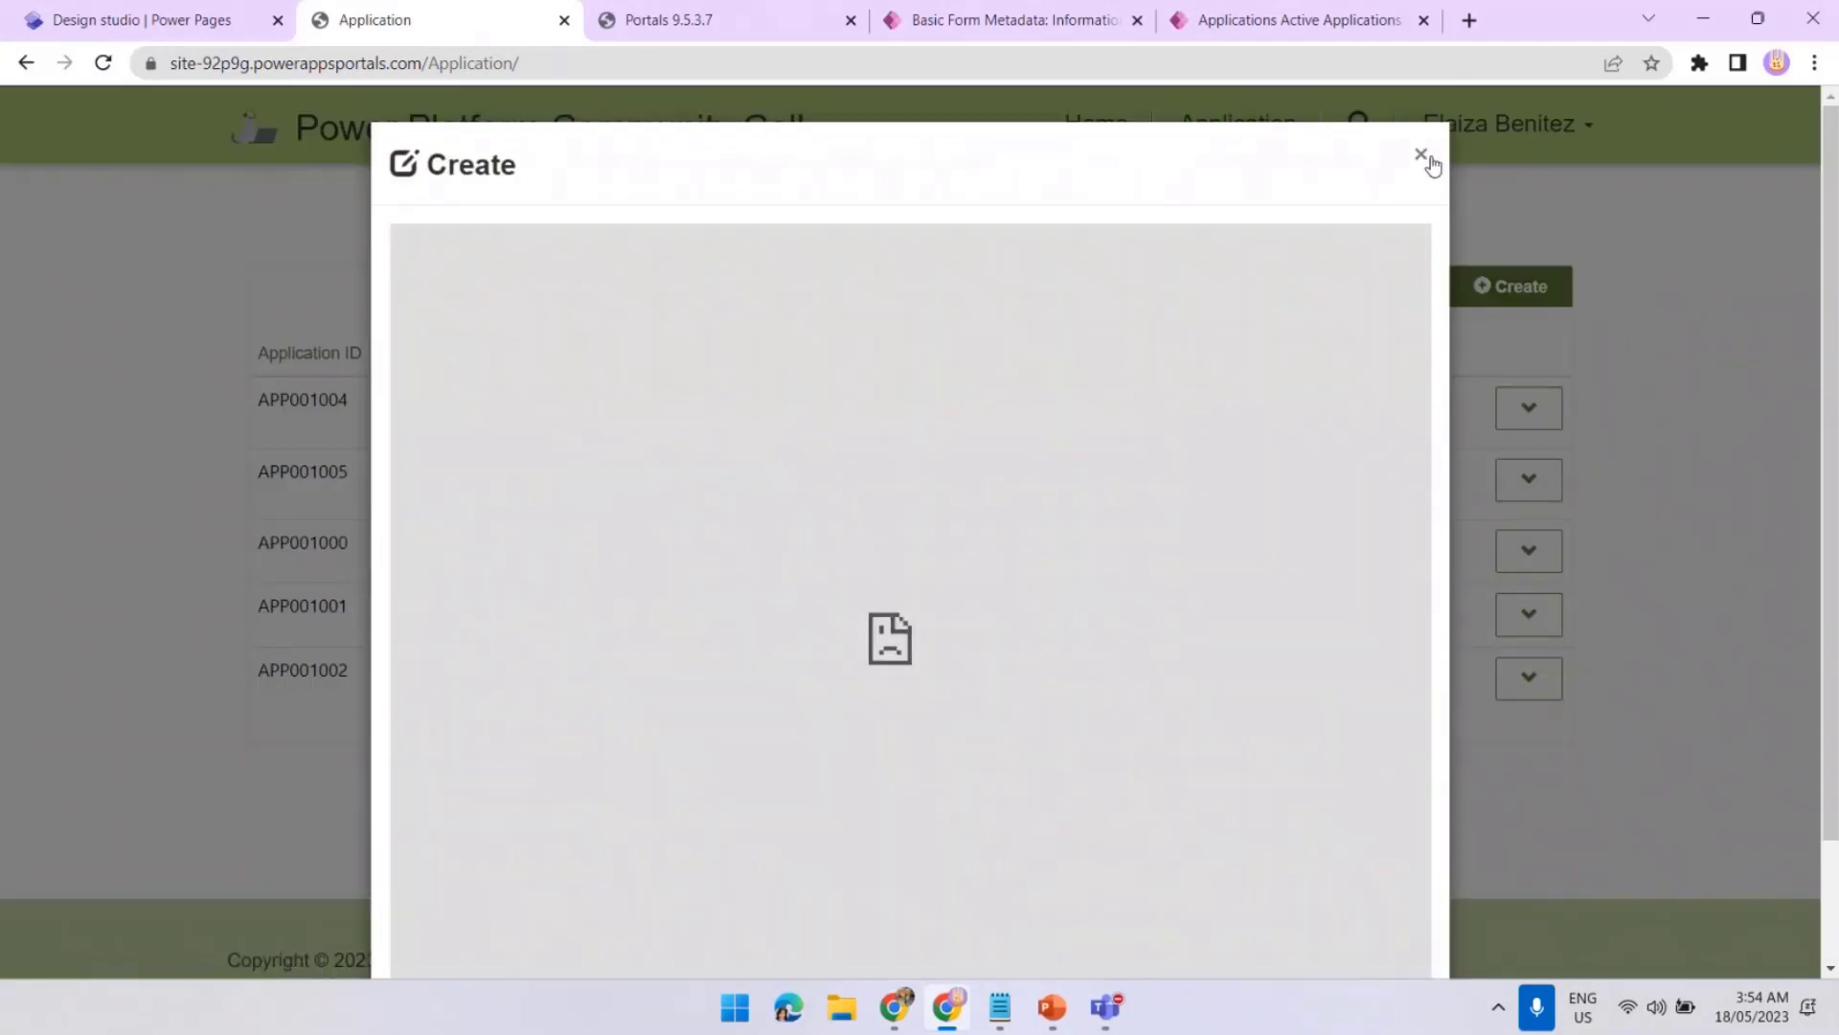
scroll(941, 854, "down", 2)
scroll(943, 853, "up", 2)
left_click(1420, 159)
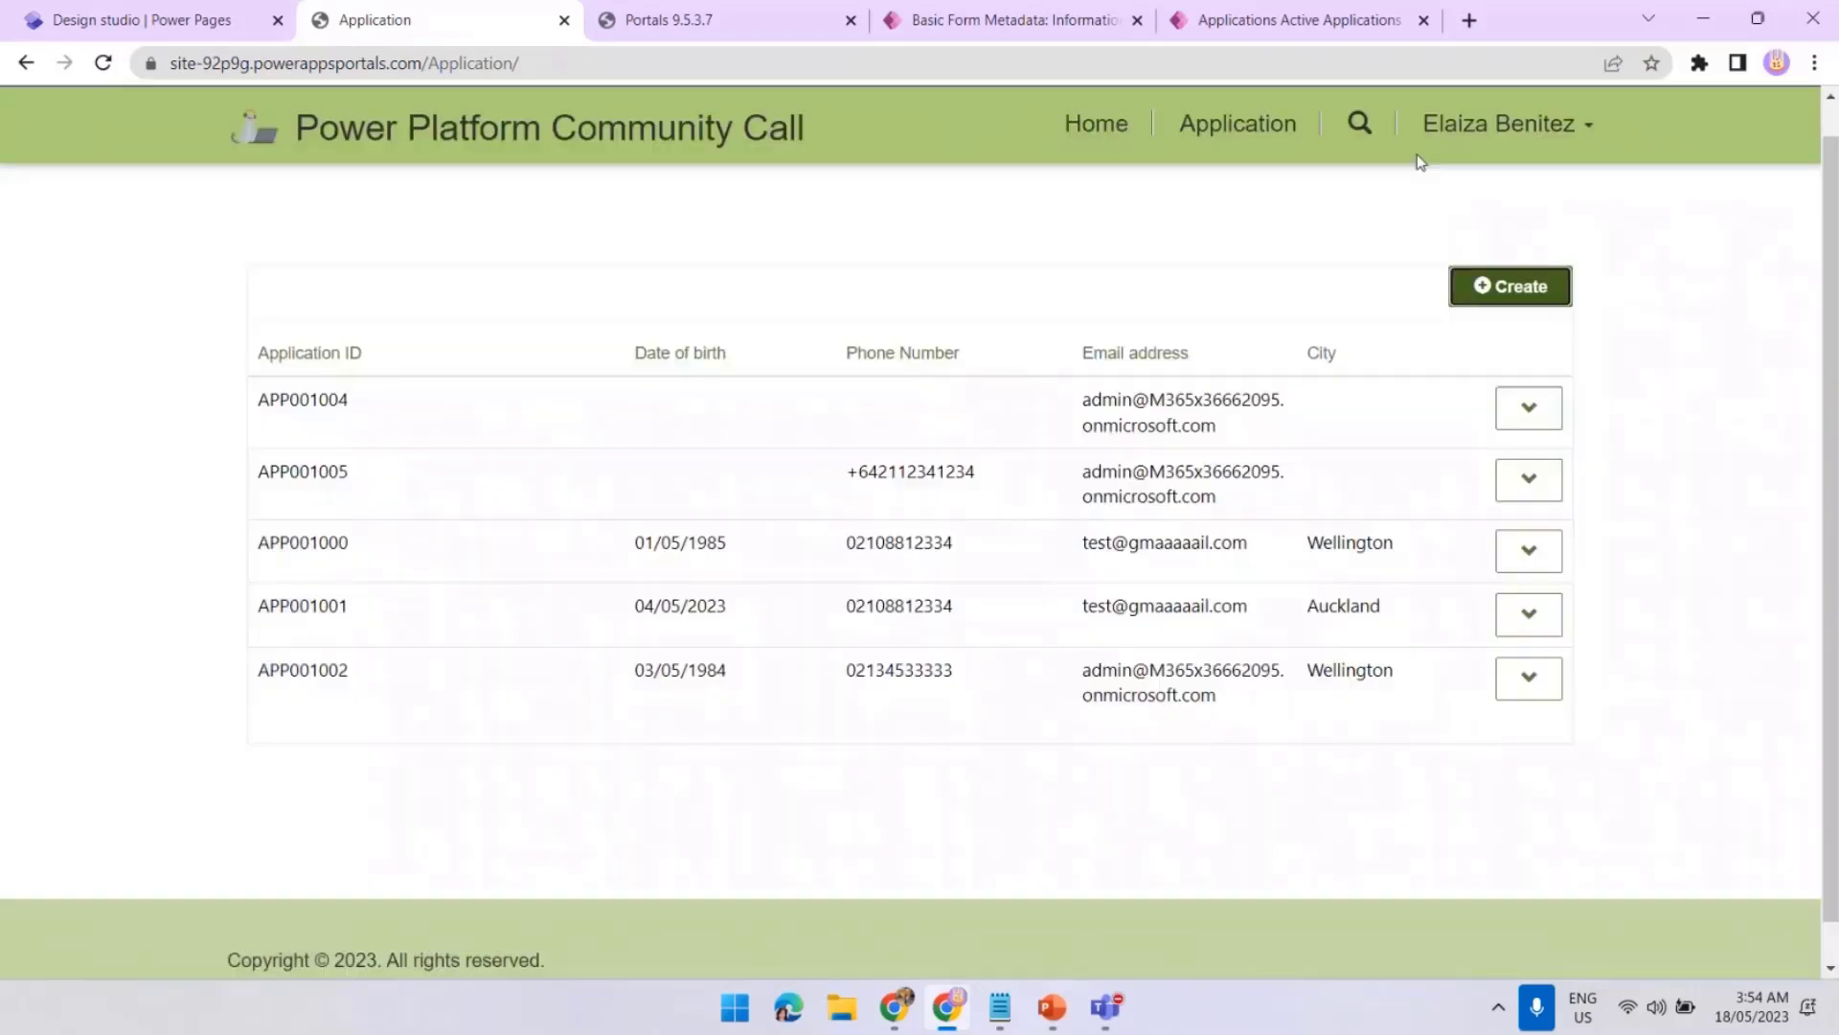
left_click(1038, 32)
left_click(1171, 814)
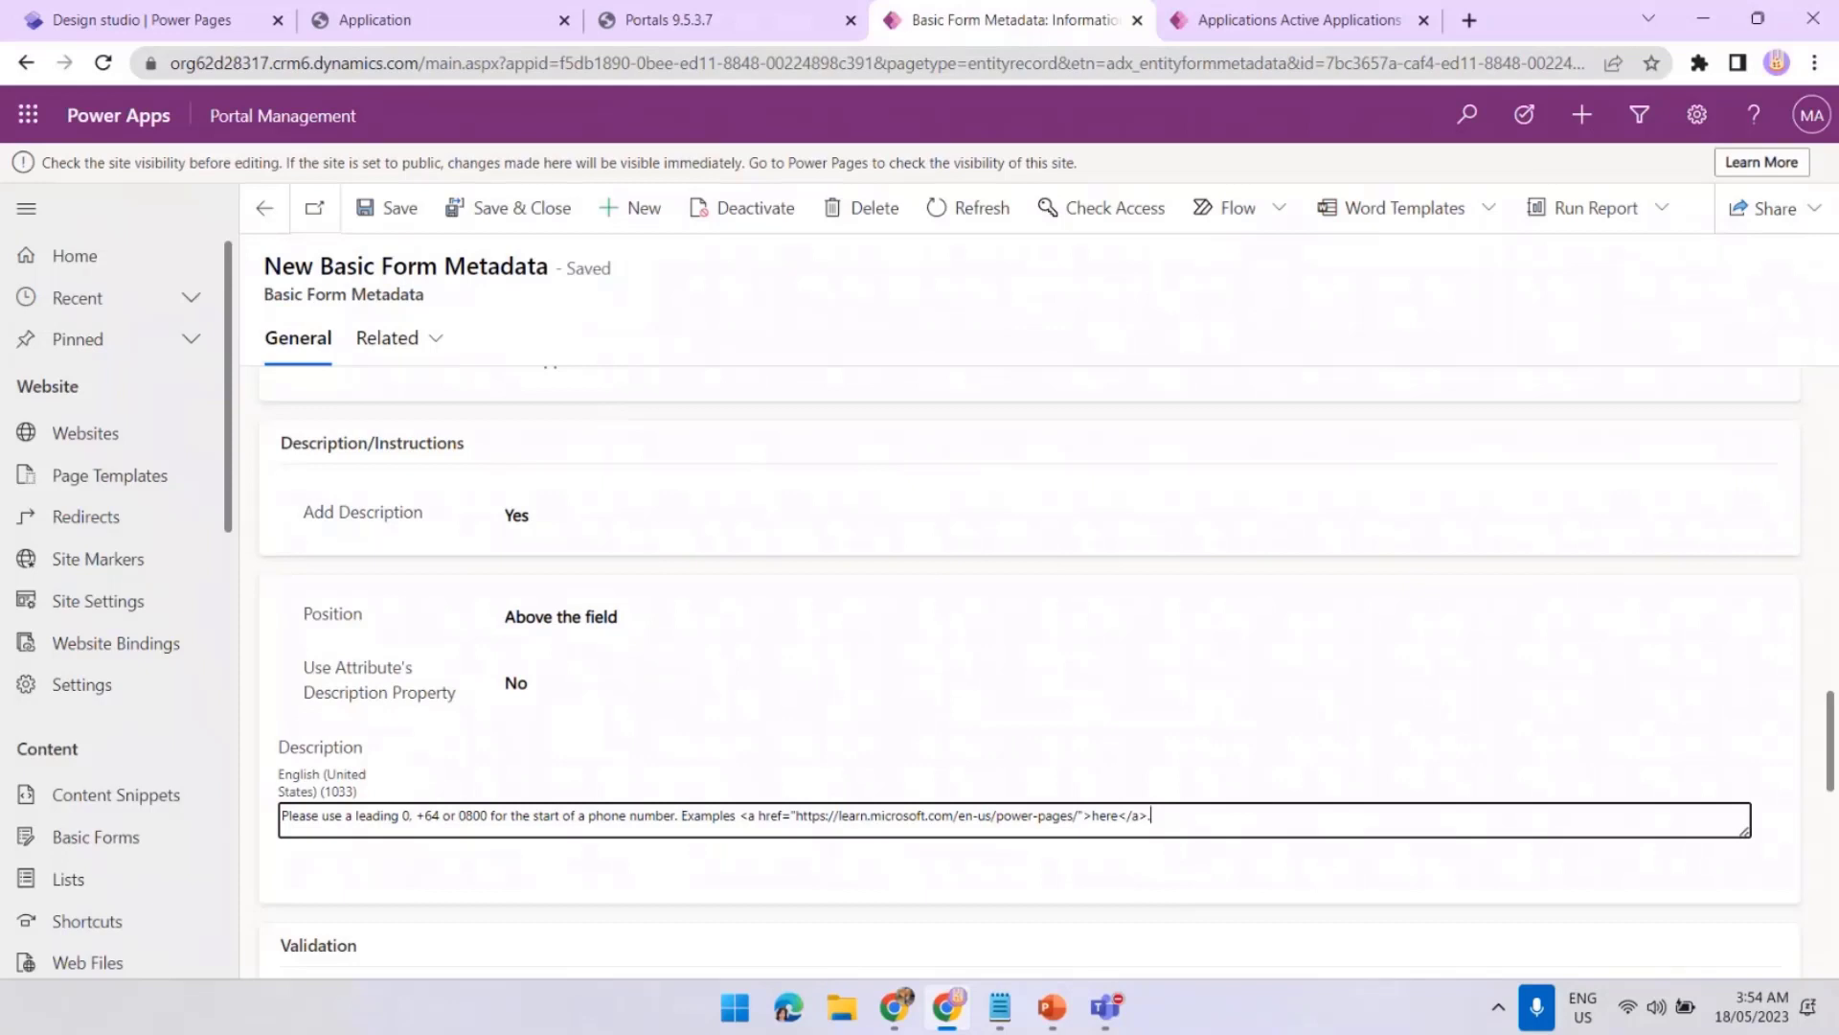
Replace the phone description with the version wrapped in MediumSeaGreen font and italic tags
key("alt+Tab")
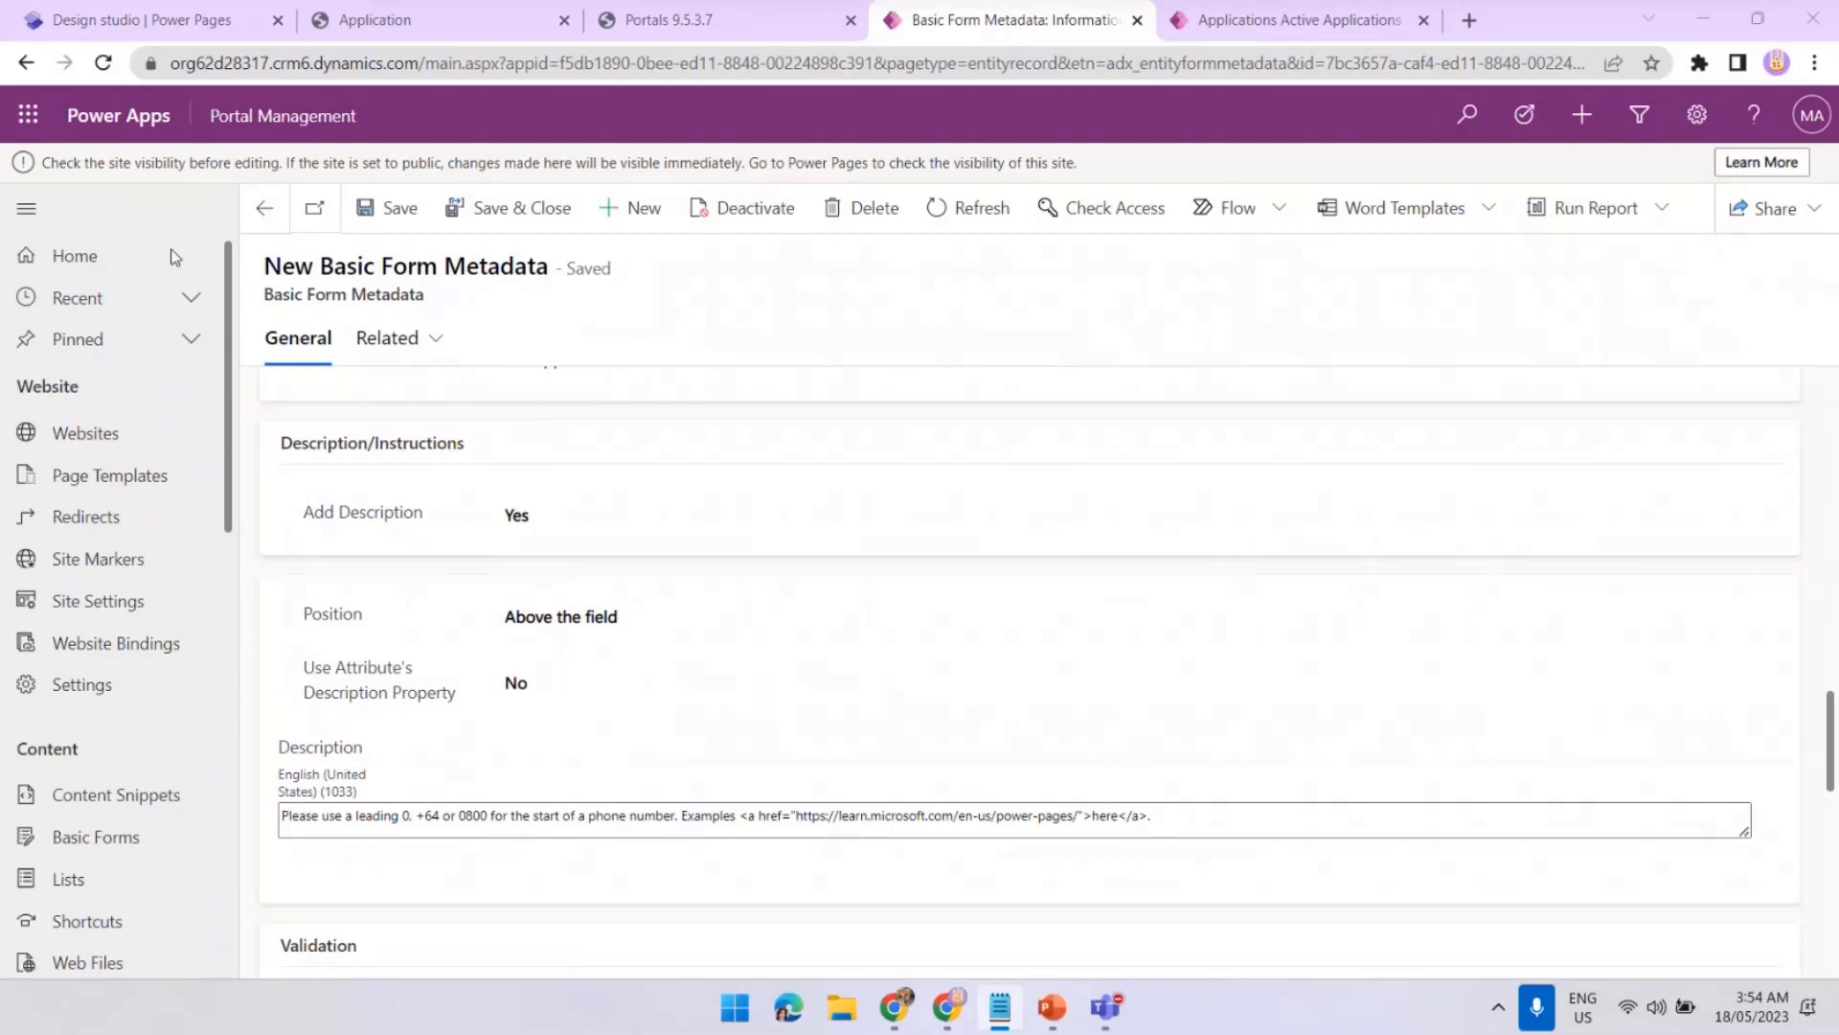
left_click_drag(1175, 817, 40, 837)
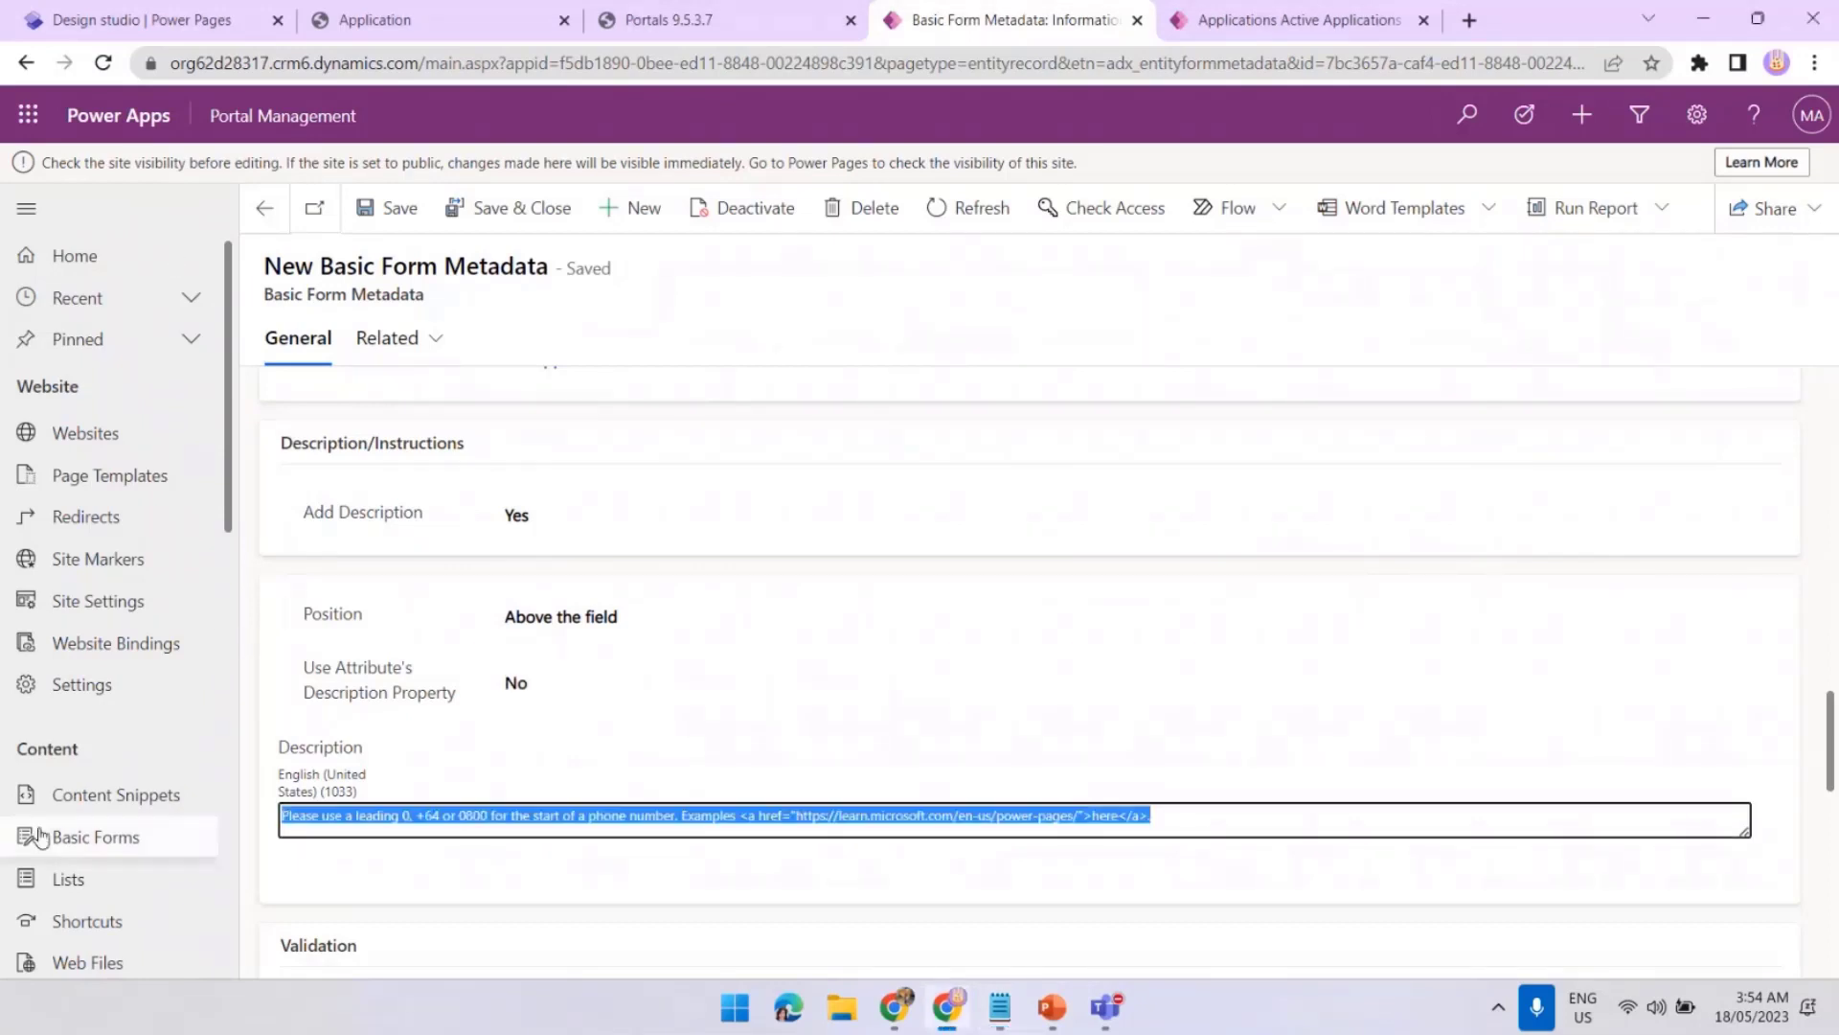
type("<font color=\"color:MediumSeaGreen;\"><i>Please use a leading 0, +64 or 0800 for the start of a phone number. Examples <a href=\"https://learn.microsoft.com/en-us/power-pages/\">here</a>.</i></font>")
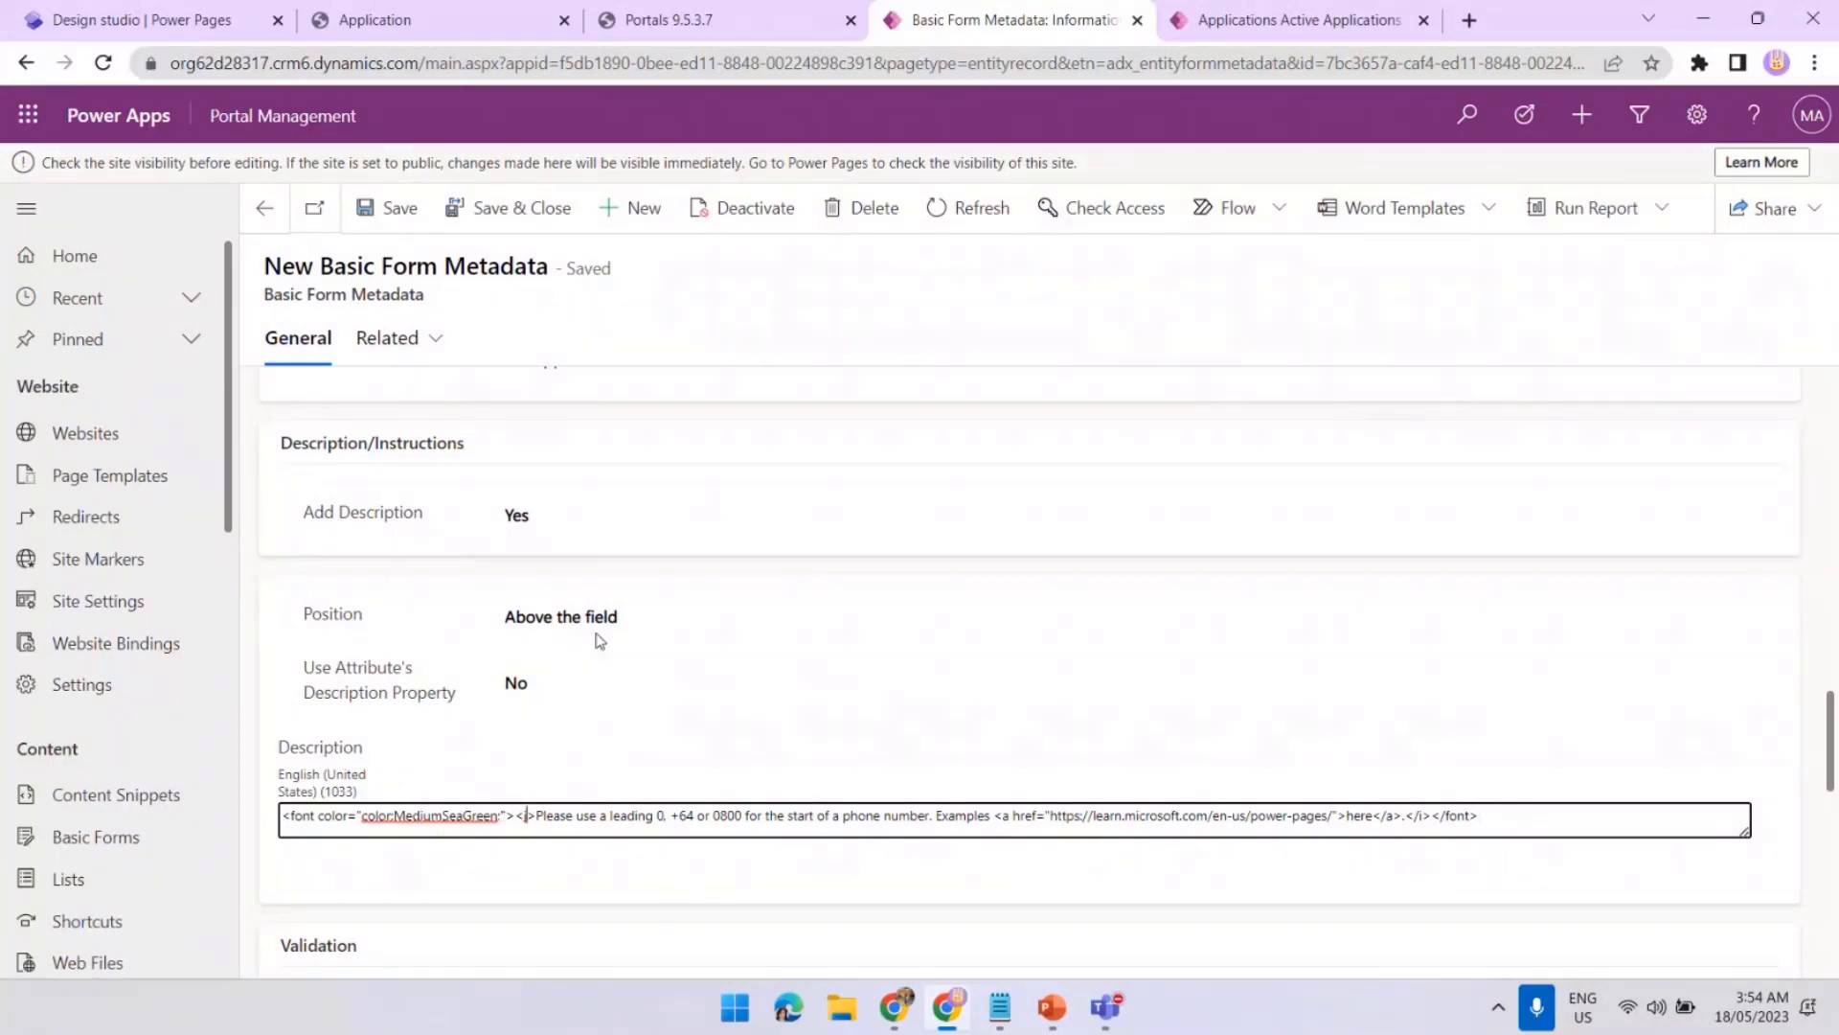
Save the styled description and clear the portal's cache
left_click(384, 206)
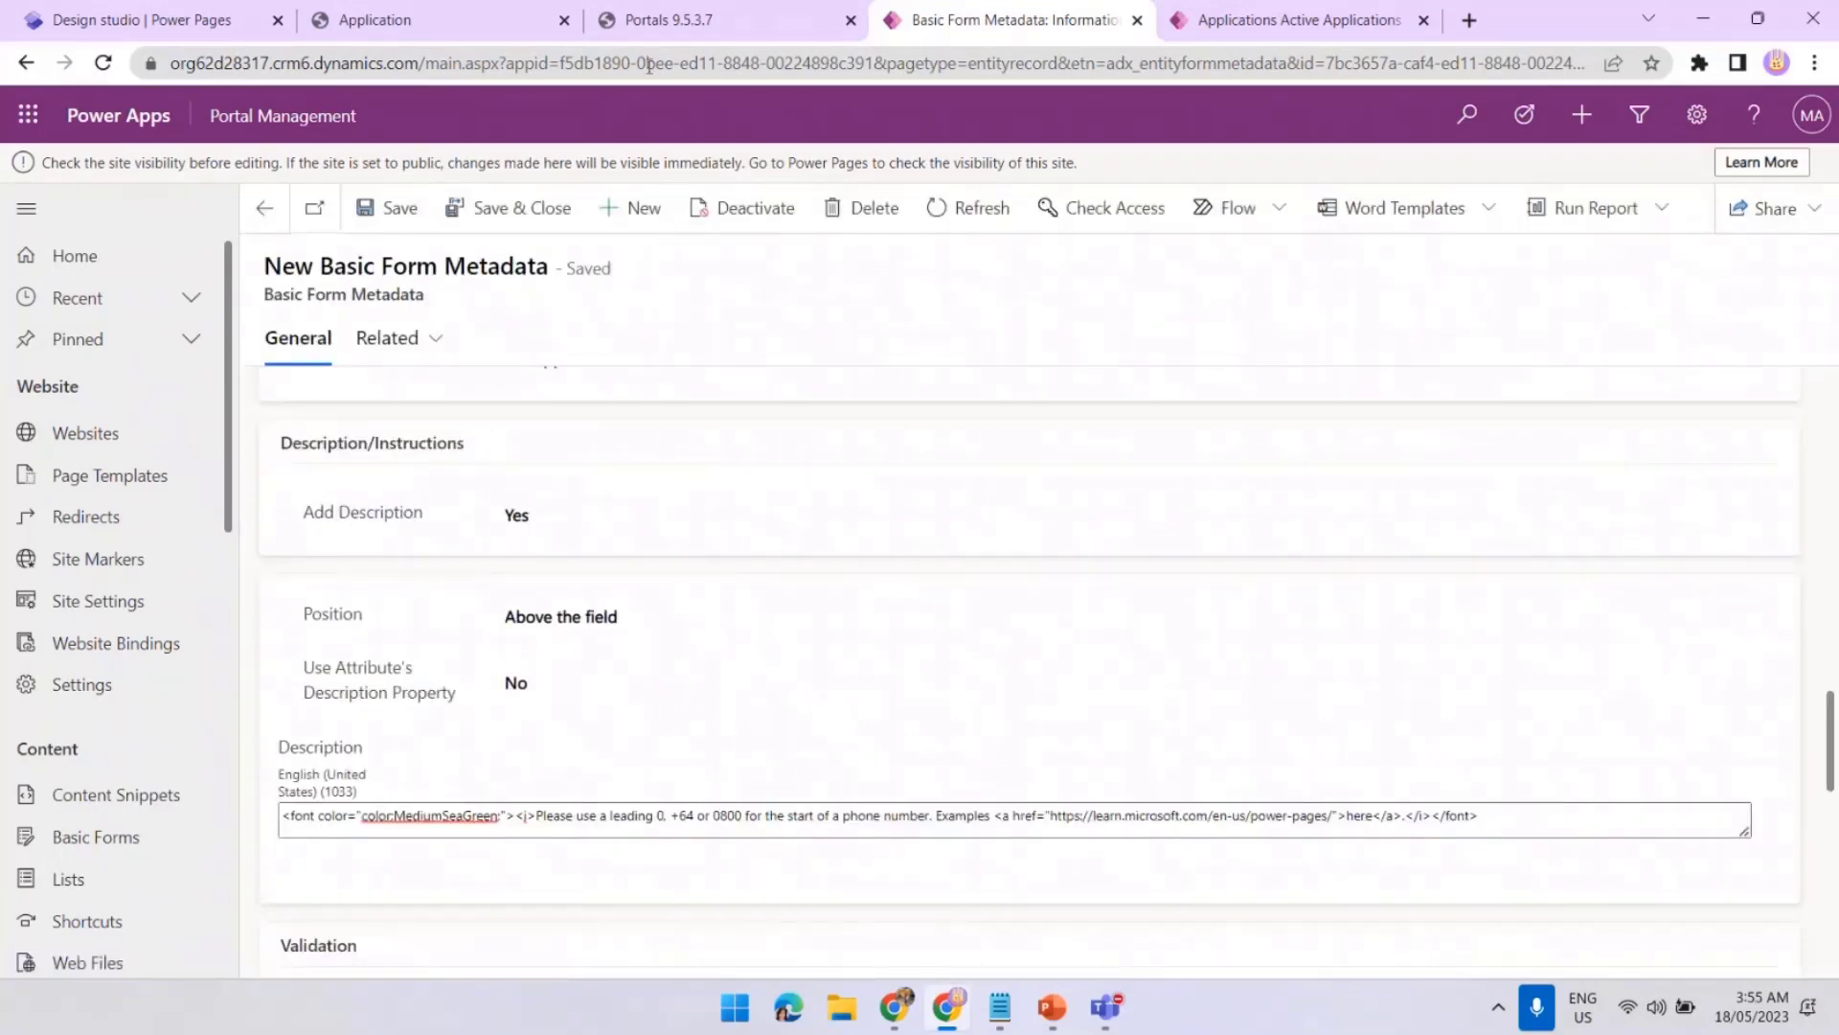
left_click(671, 21)
left_click(291, 563)
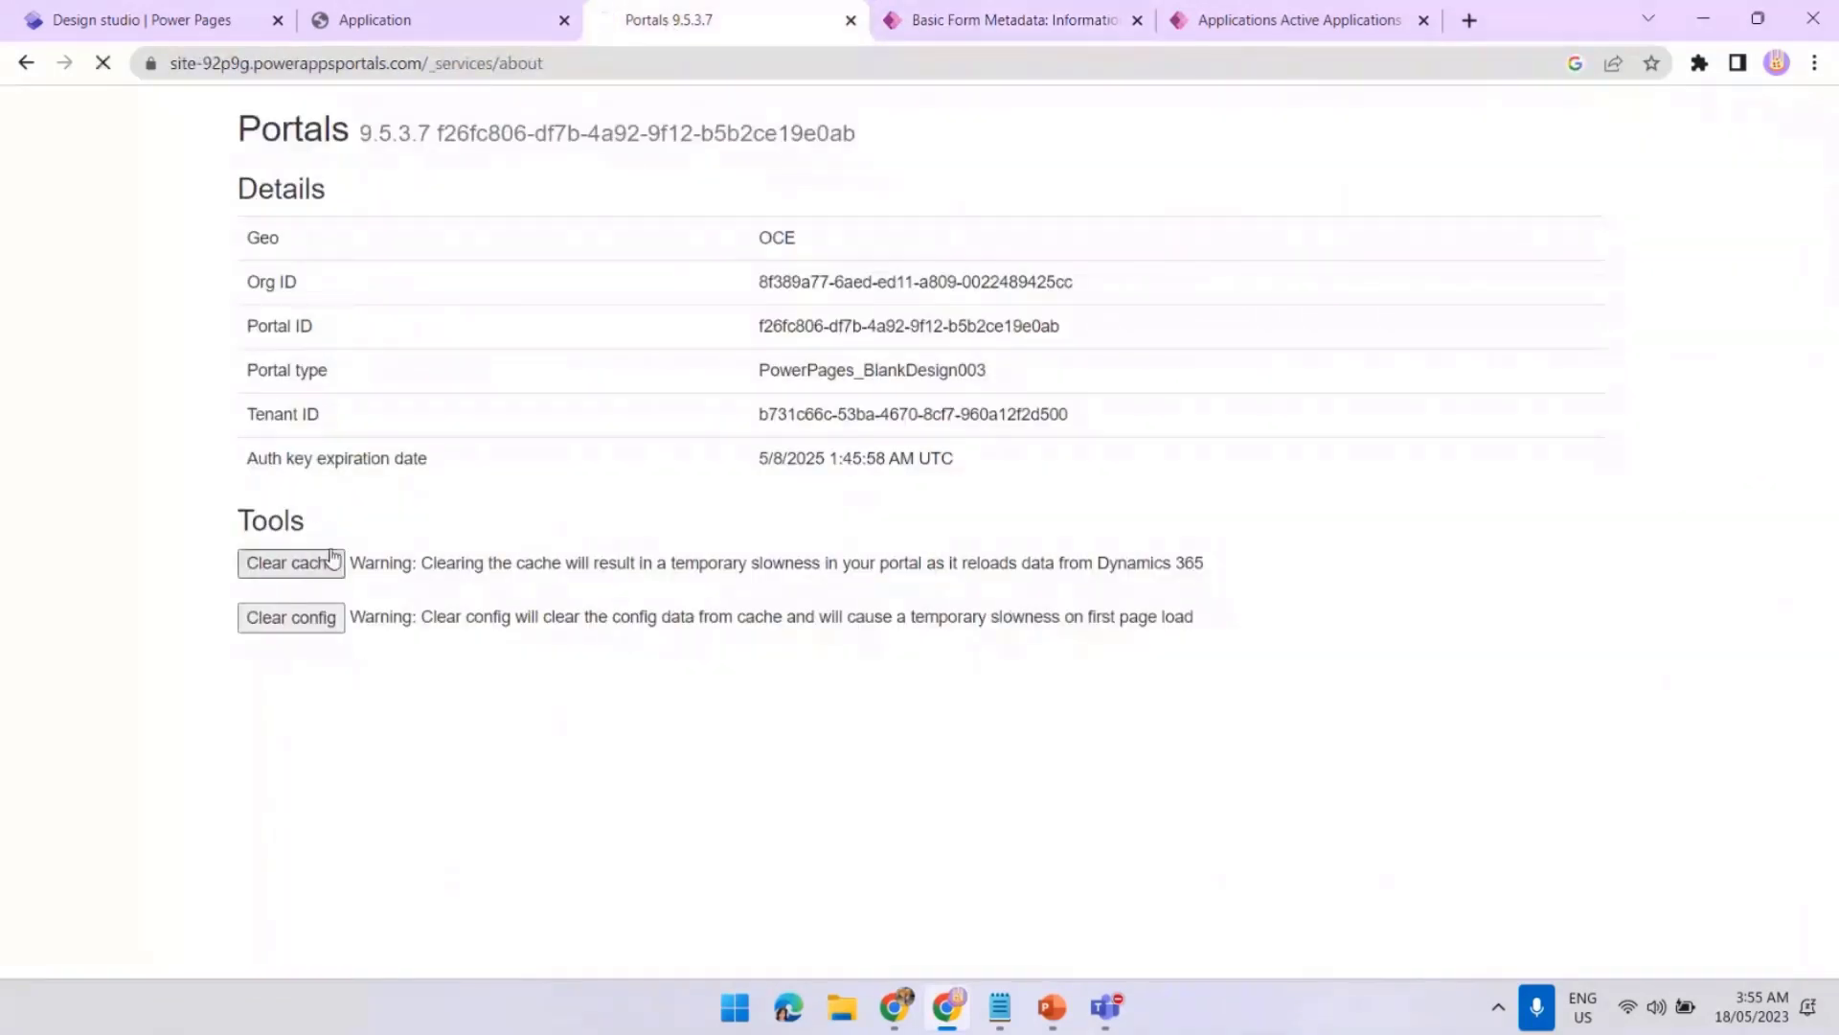
Reload the Application page and open a new application form to view the green italic helper
left_click(446, 33)
left_click(104, 64)
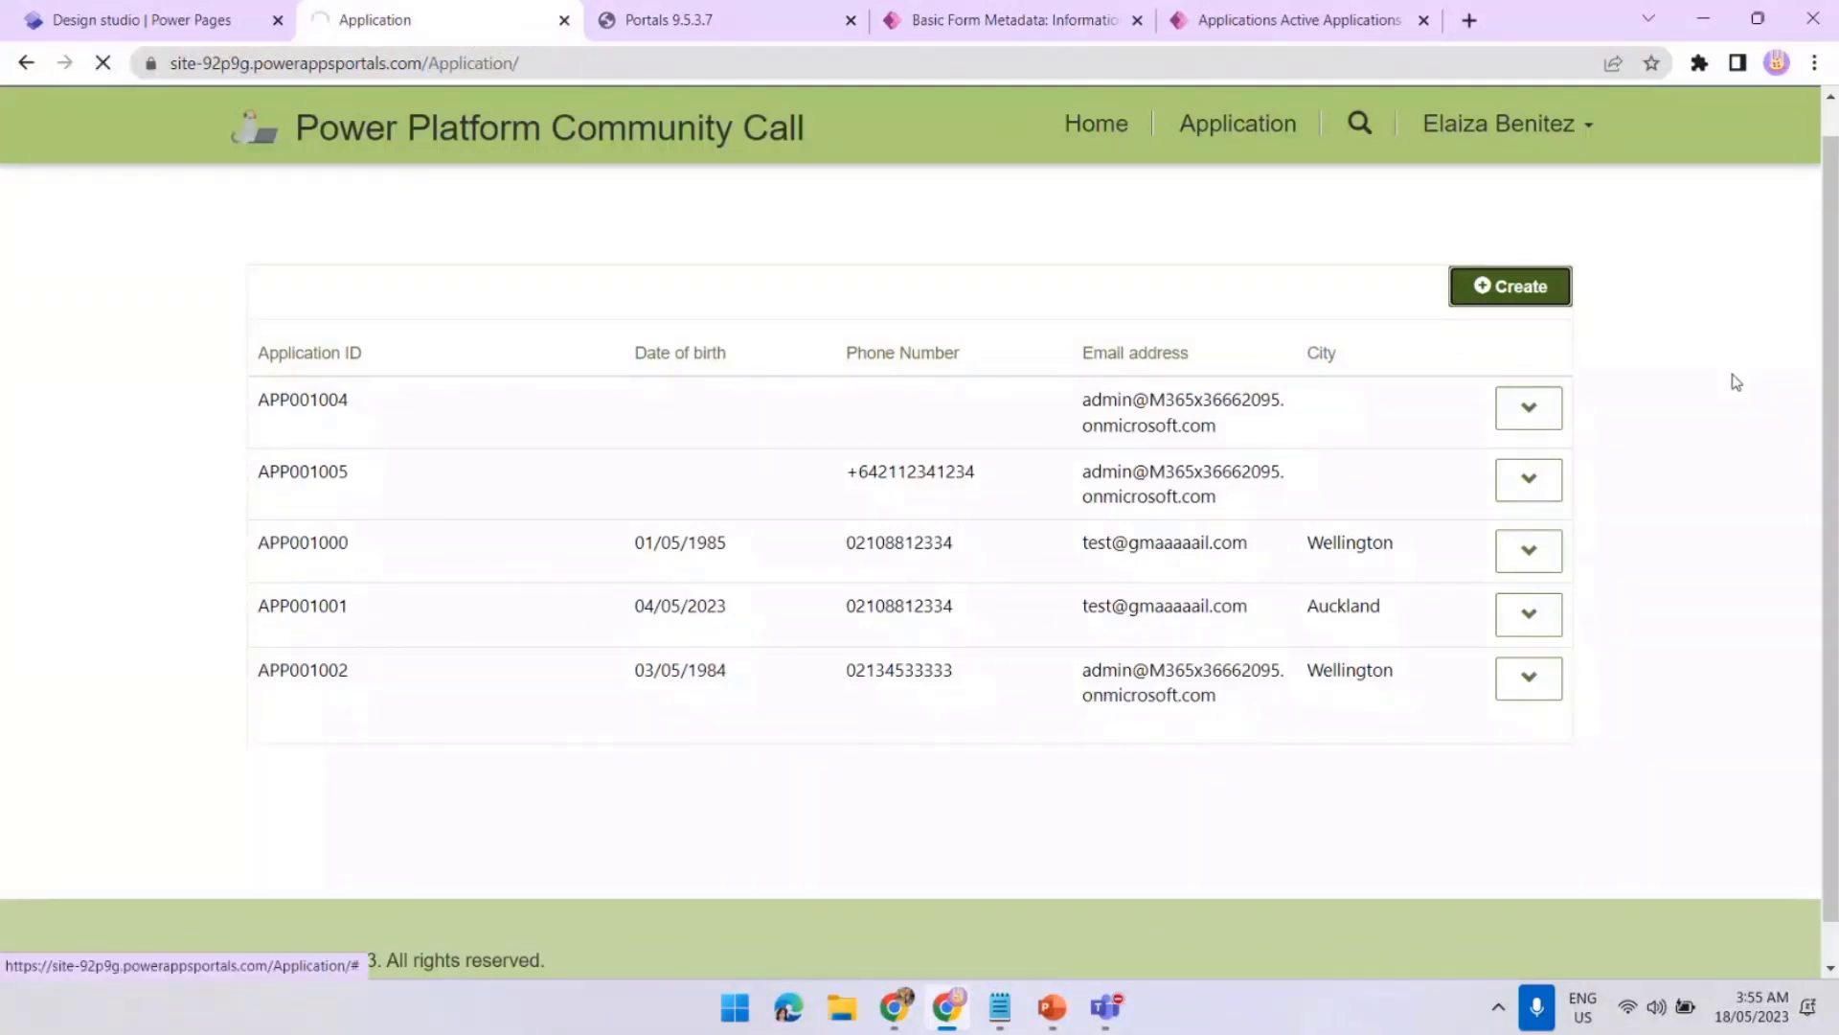
left_click(1533, 295)
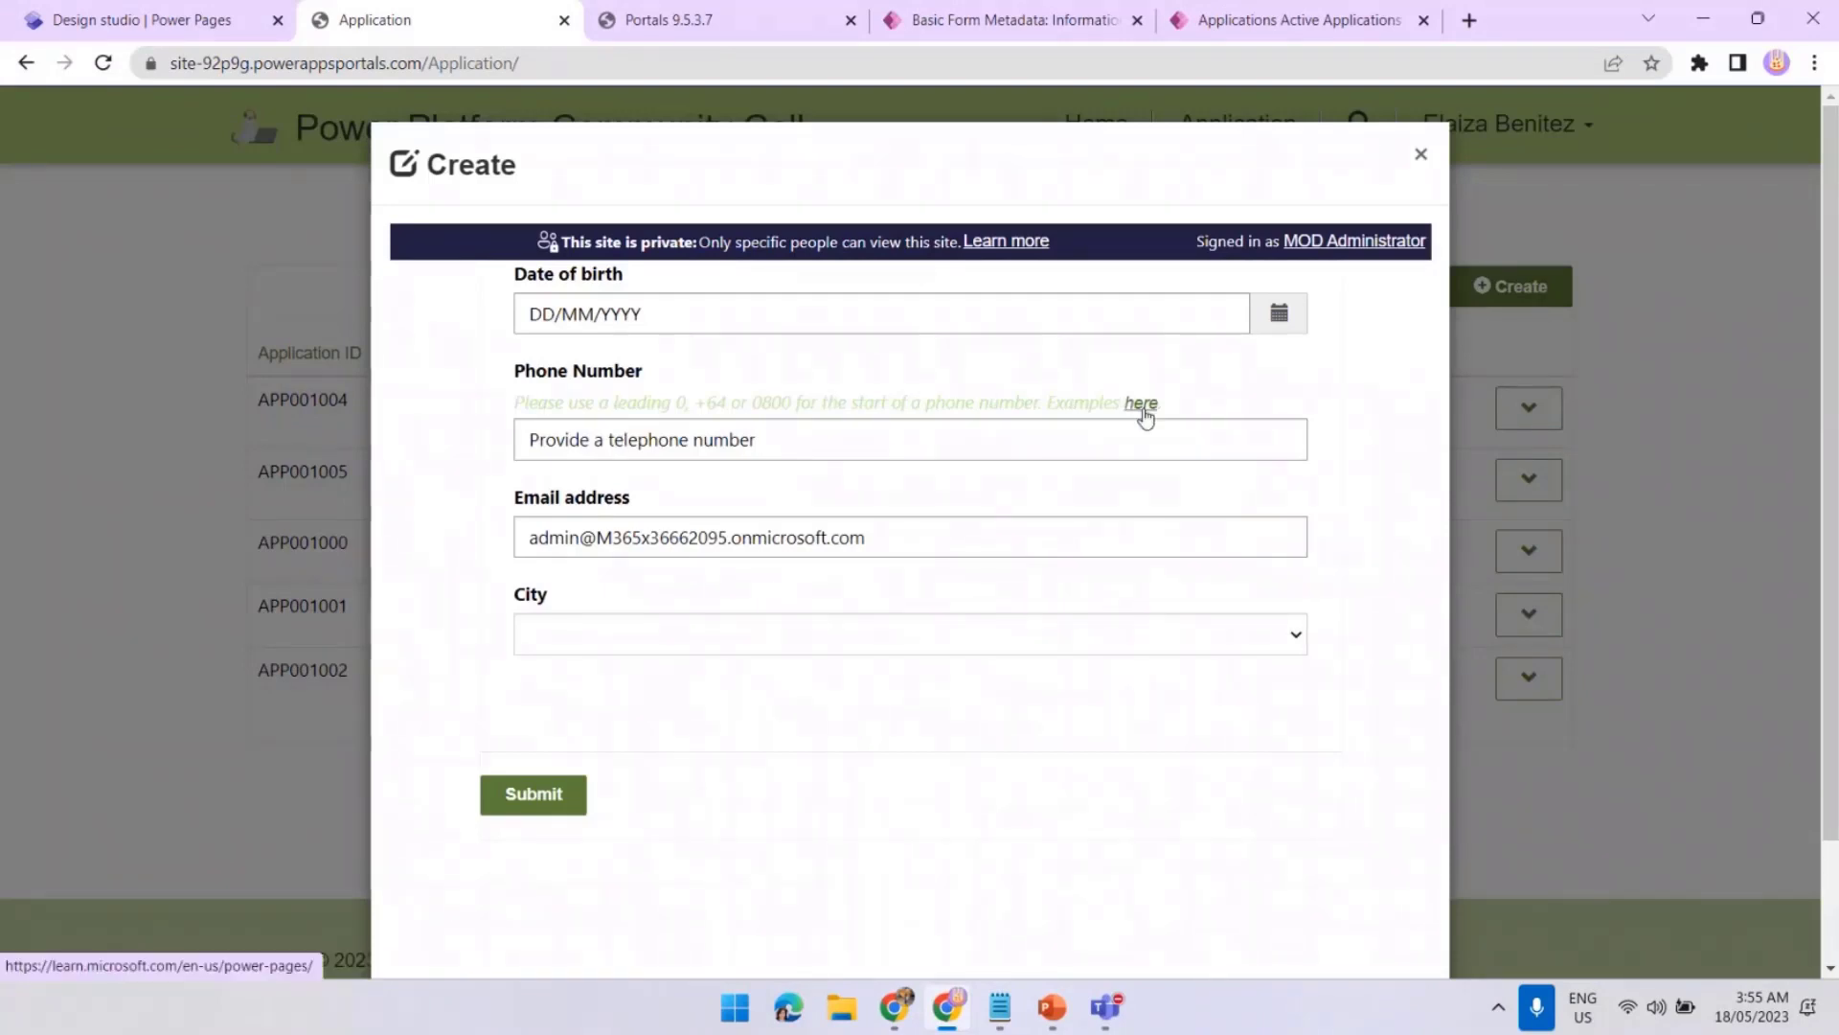
Back on the phone metadata record, select the MediumSeaGreen colour value in the description
key("alt+Tab")
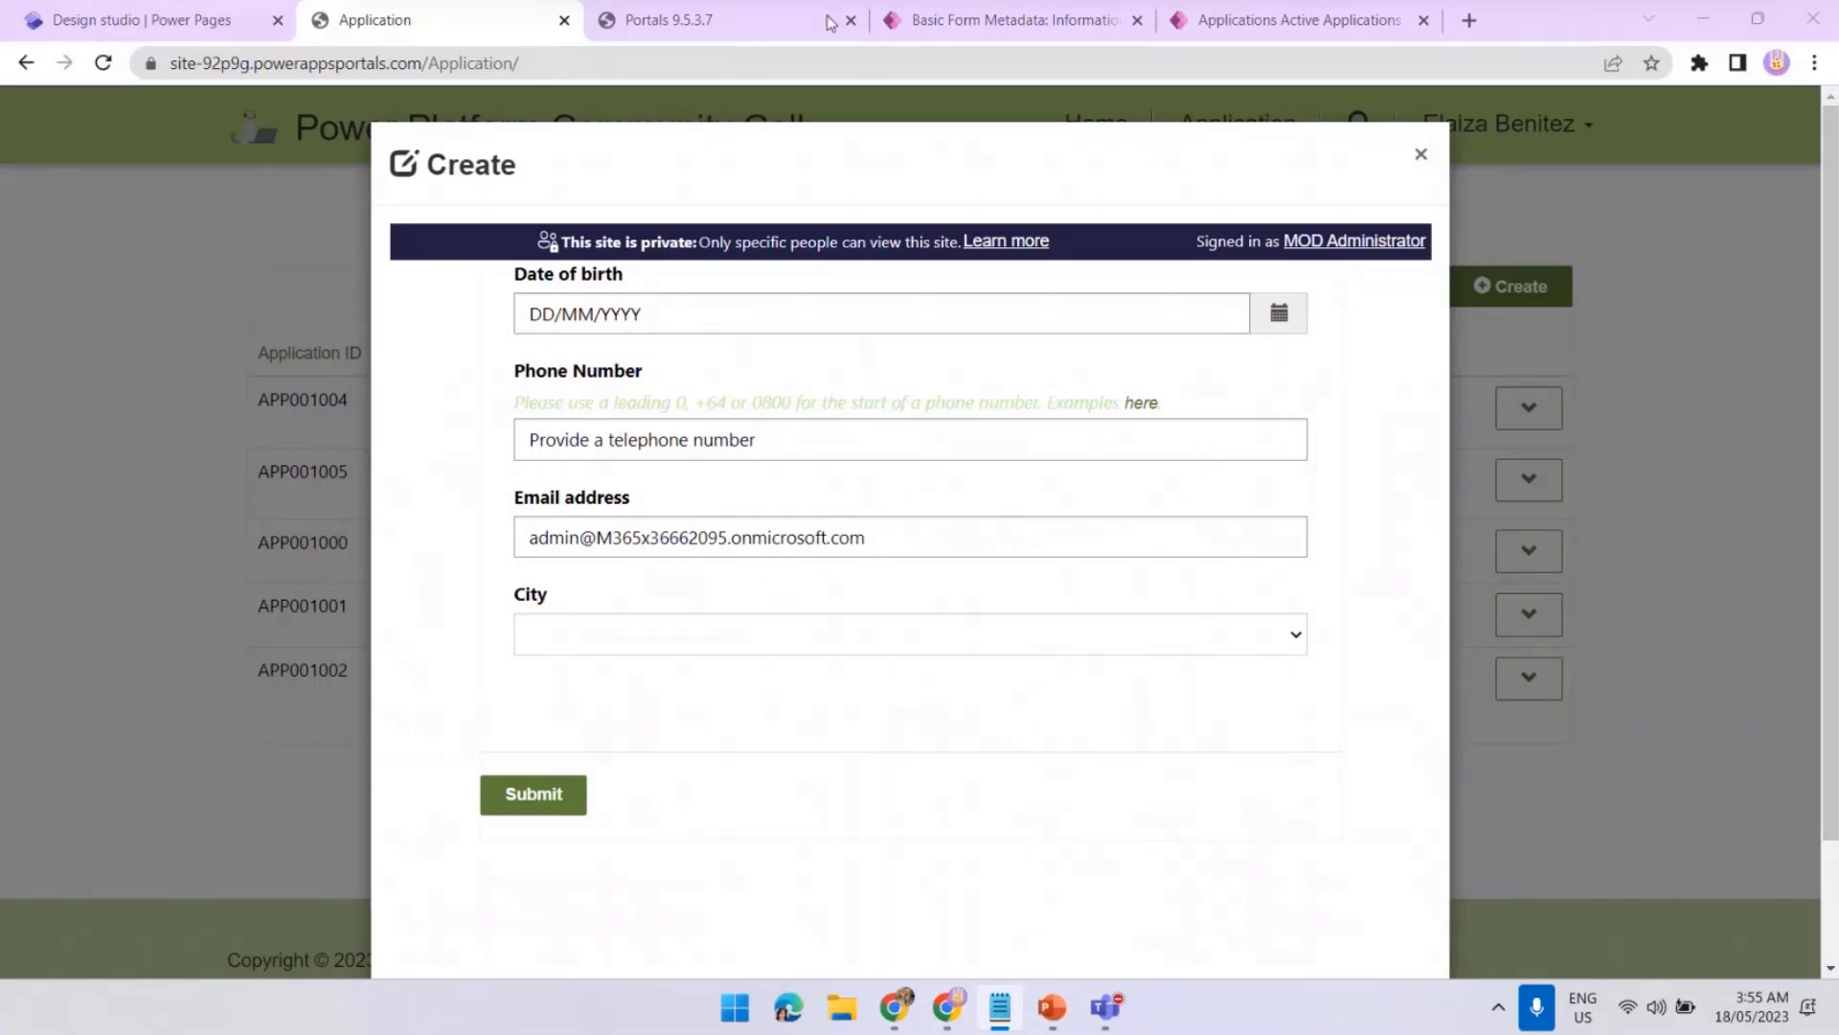
left_click(944, 23)
left_click_drag(500, 817, 365, 823)
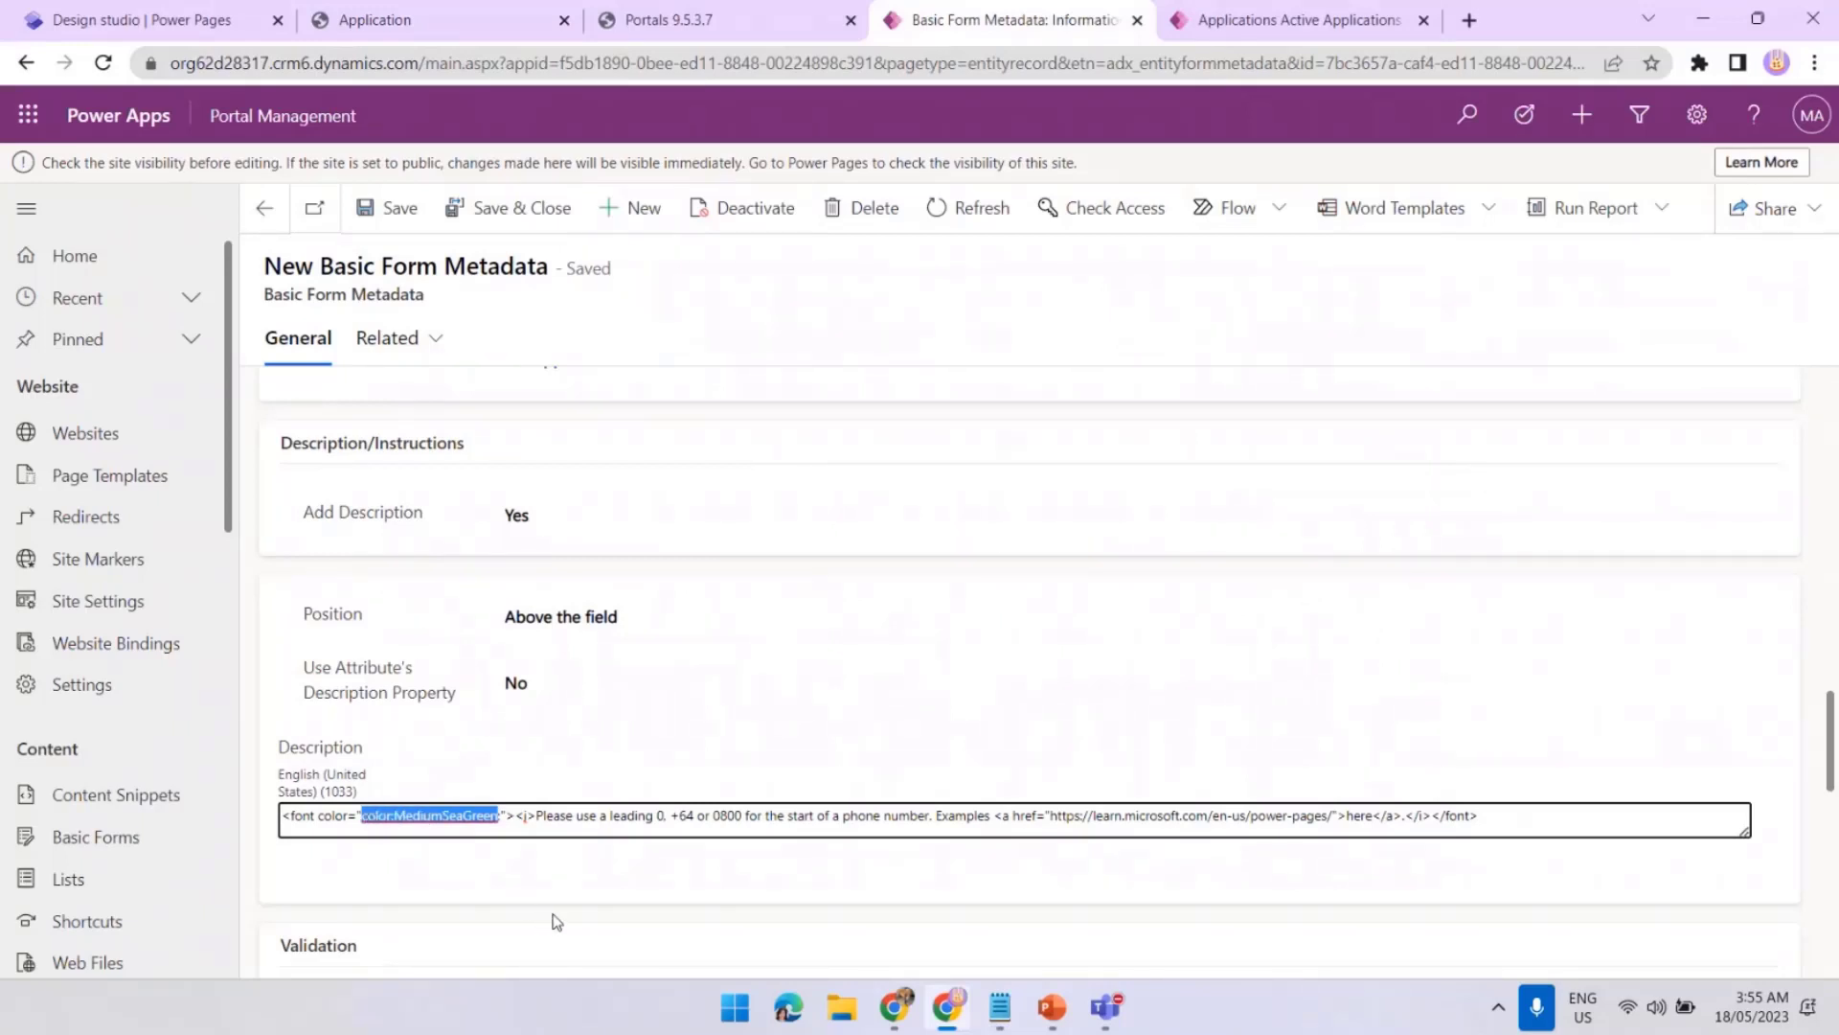
Change the description colour to #a0a0a0, remove the stray semicolon after it, and save
type("#a0a0a0")
left_click(471, 221)
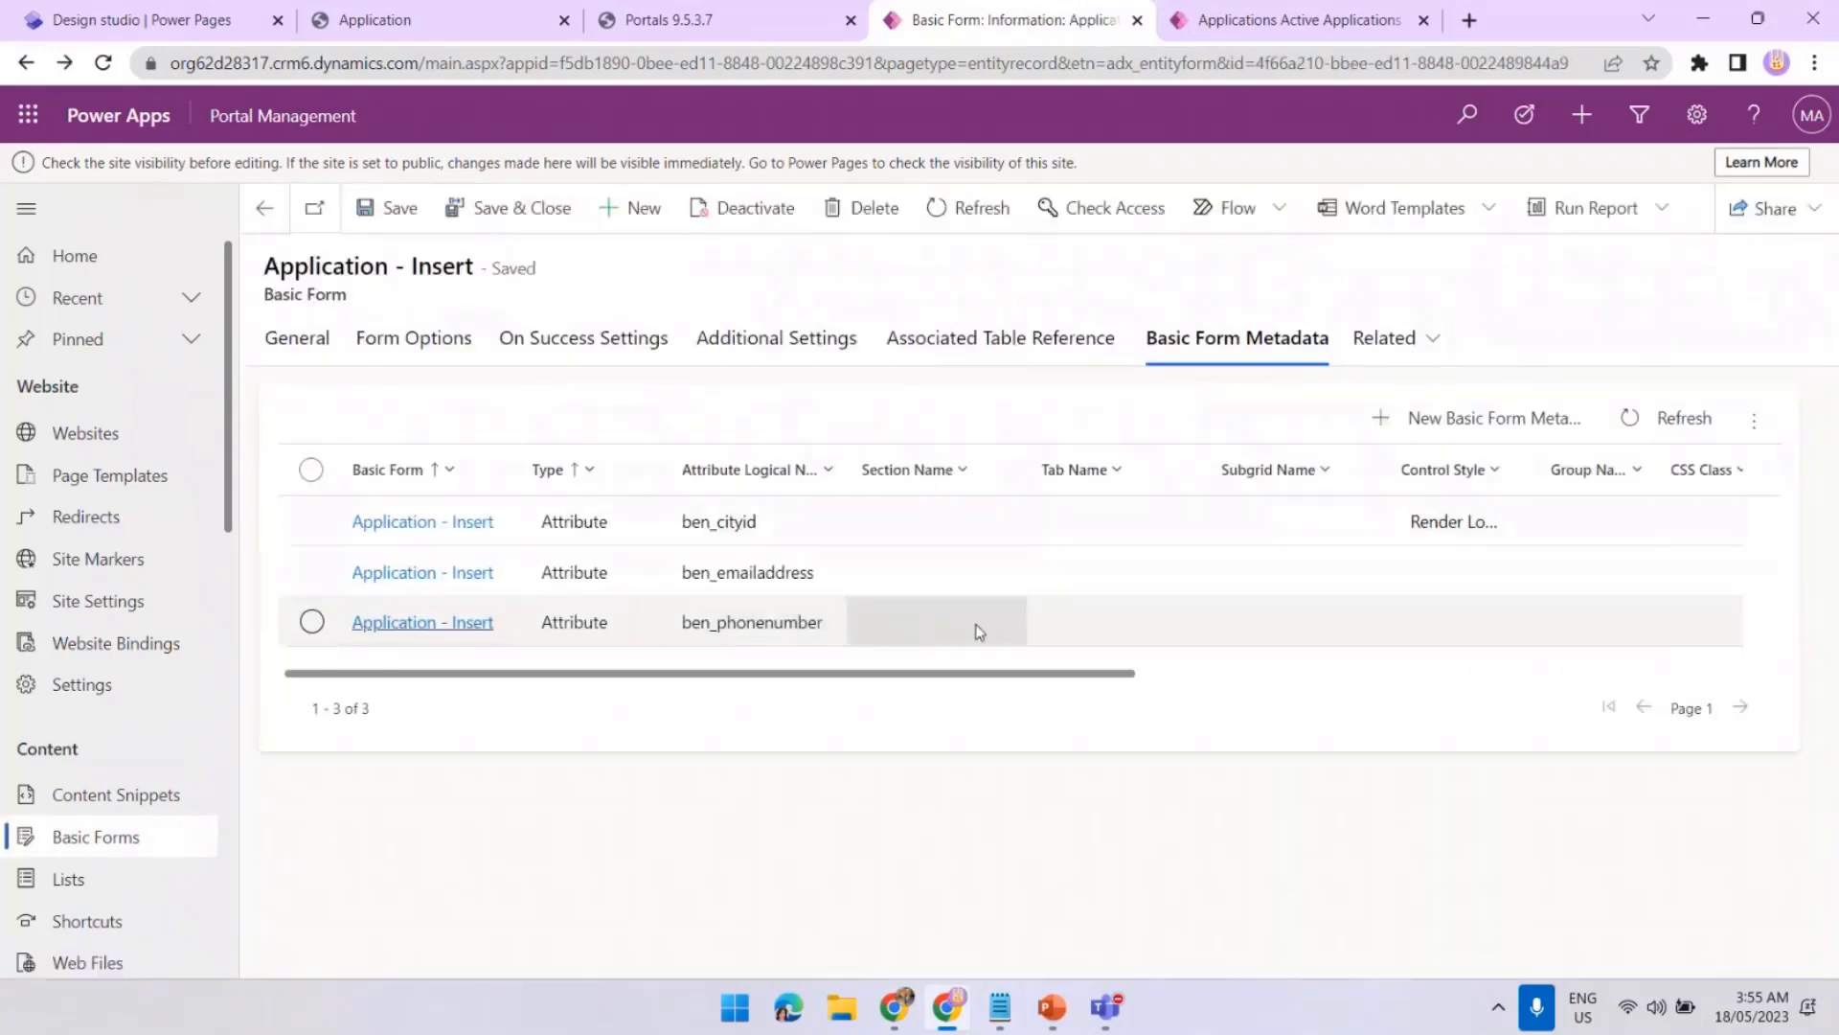
double_click(1060, 623)
scroll(670, 661, "down", 1)
scroll(642, 690, "down", 20)
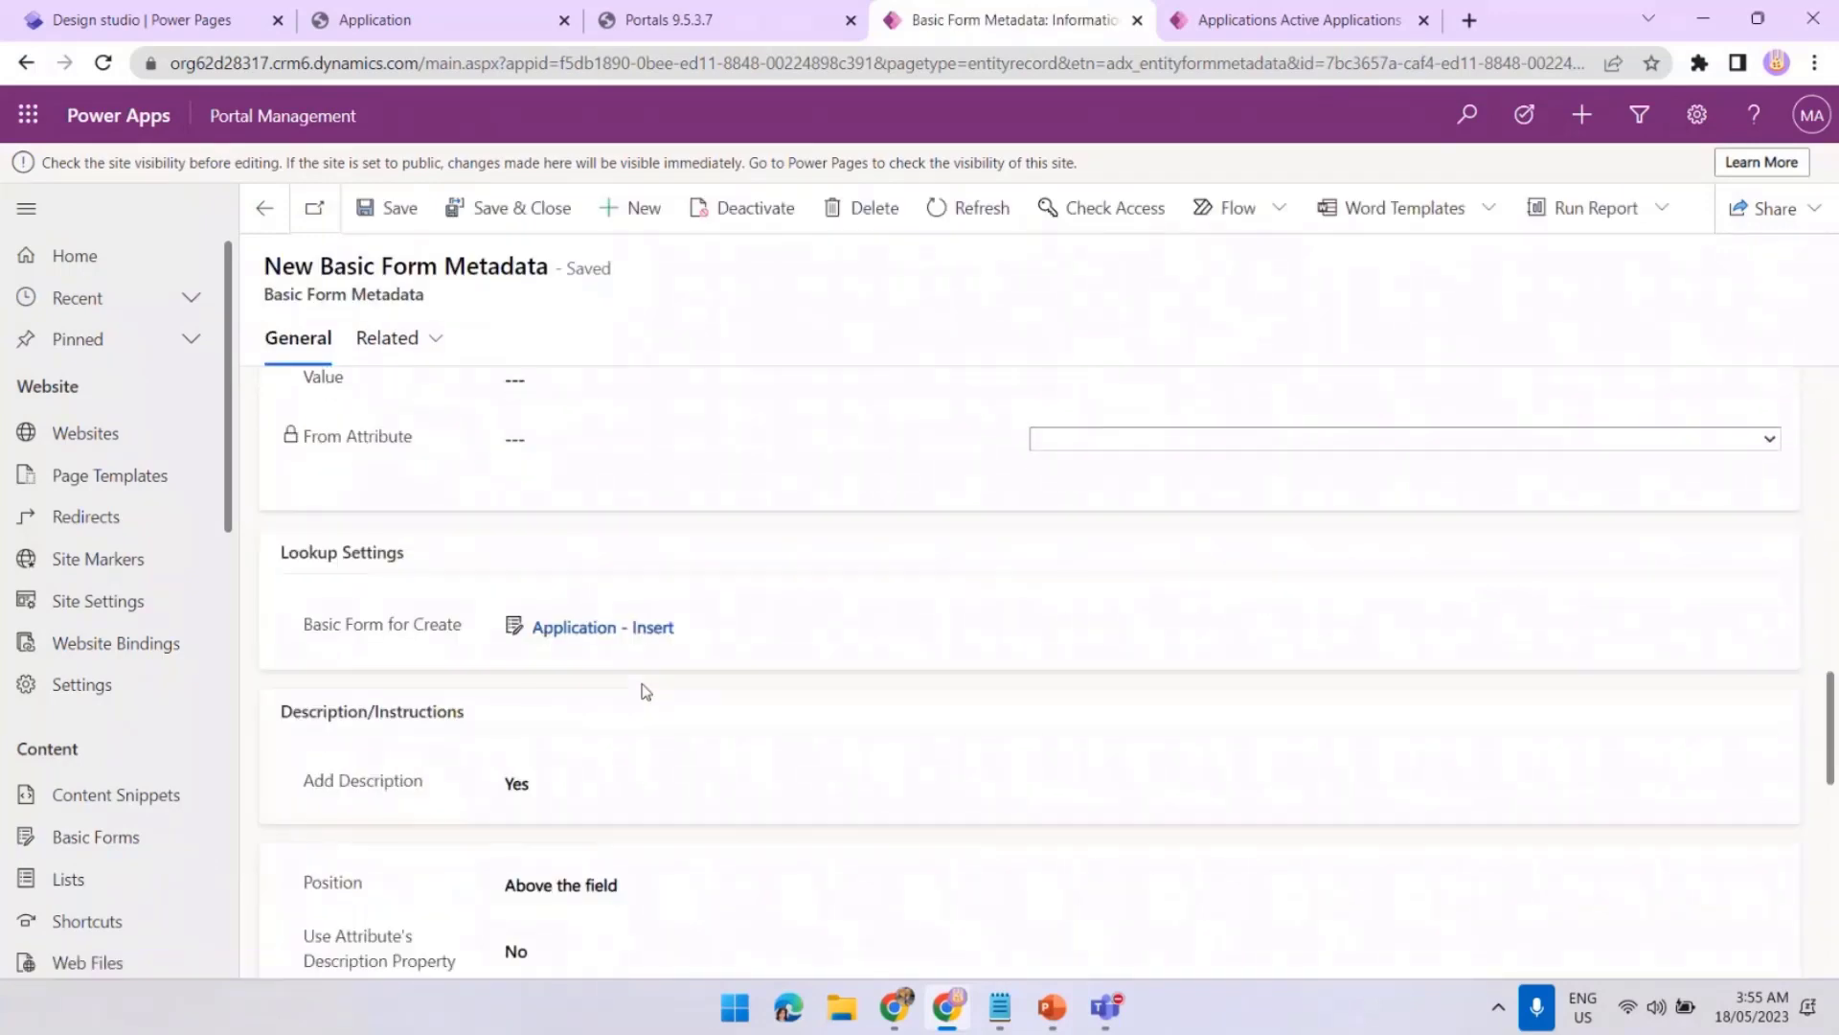
left_click(415, 496)
key("BackSpace")
left_click(493, 213)
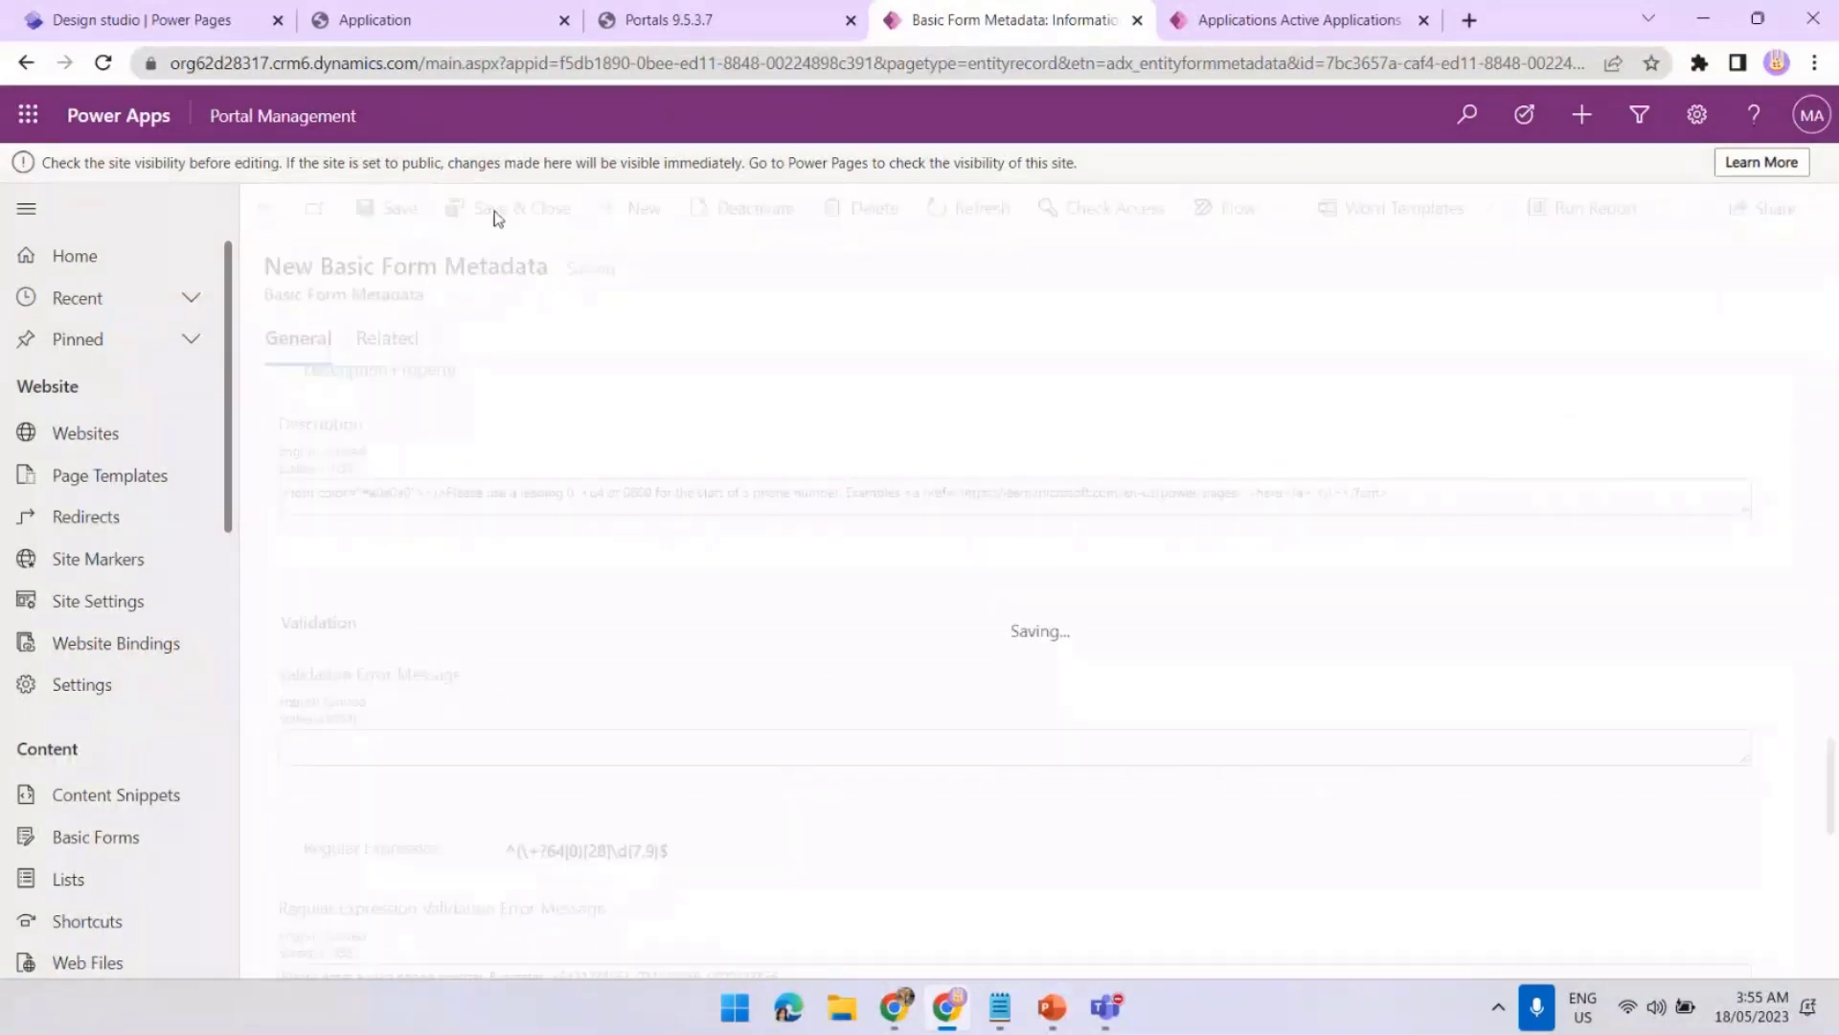
Clear the portal cache, reload the Application page and check the grey helper text on a new form
left_click(663, 20)
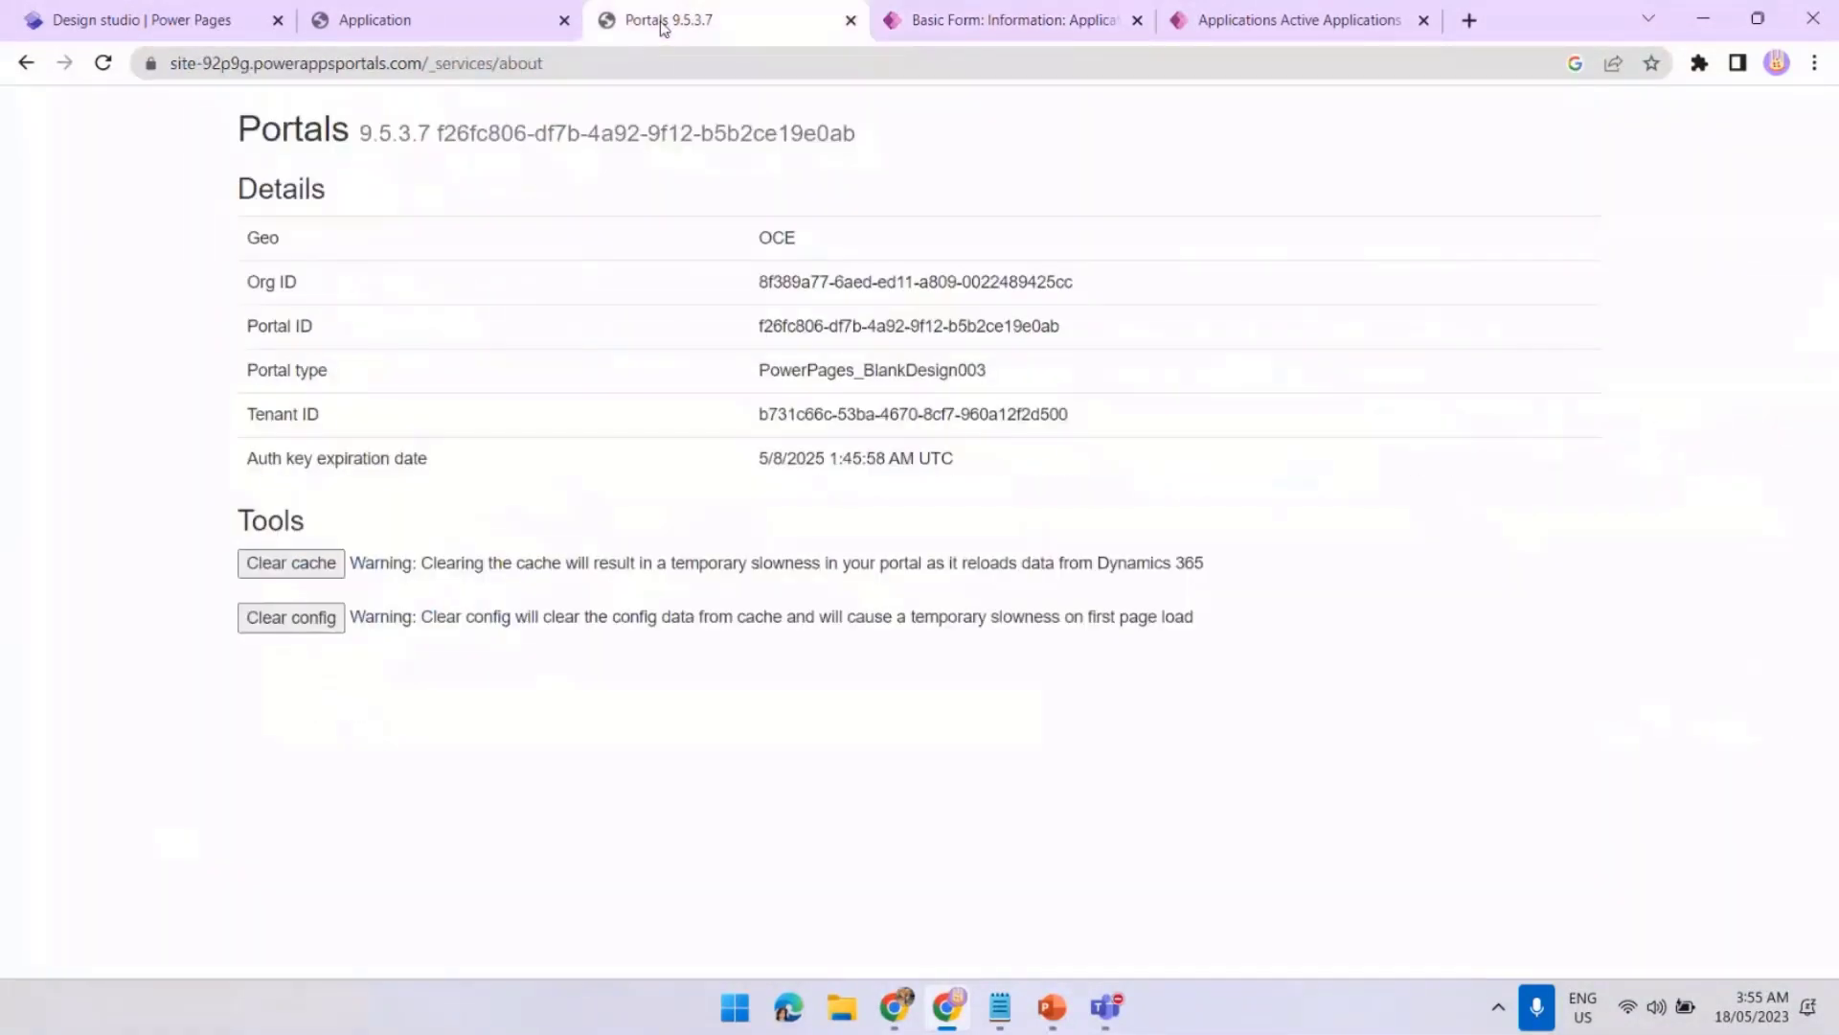
left_click(323, 575)
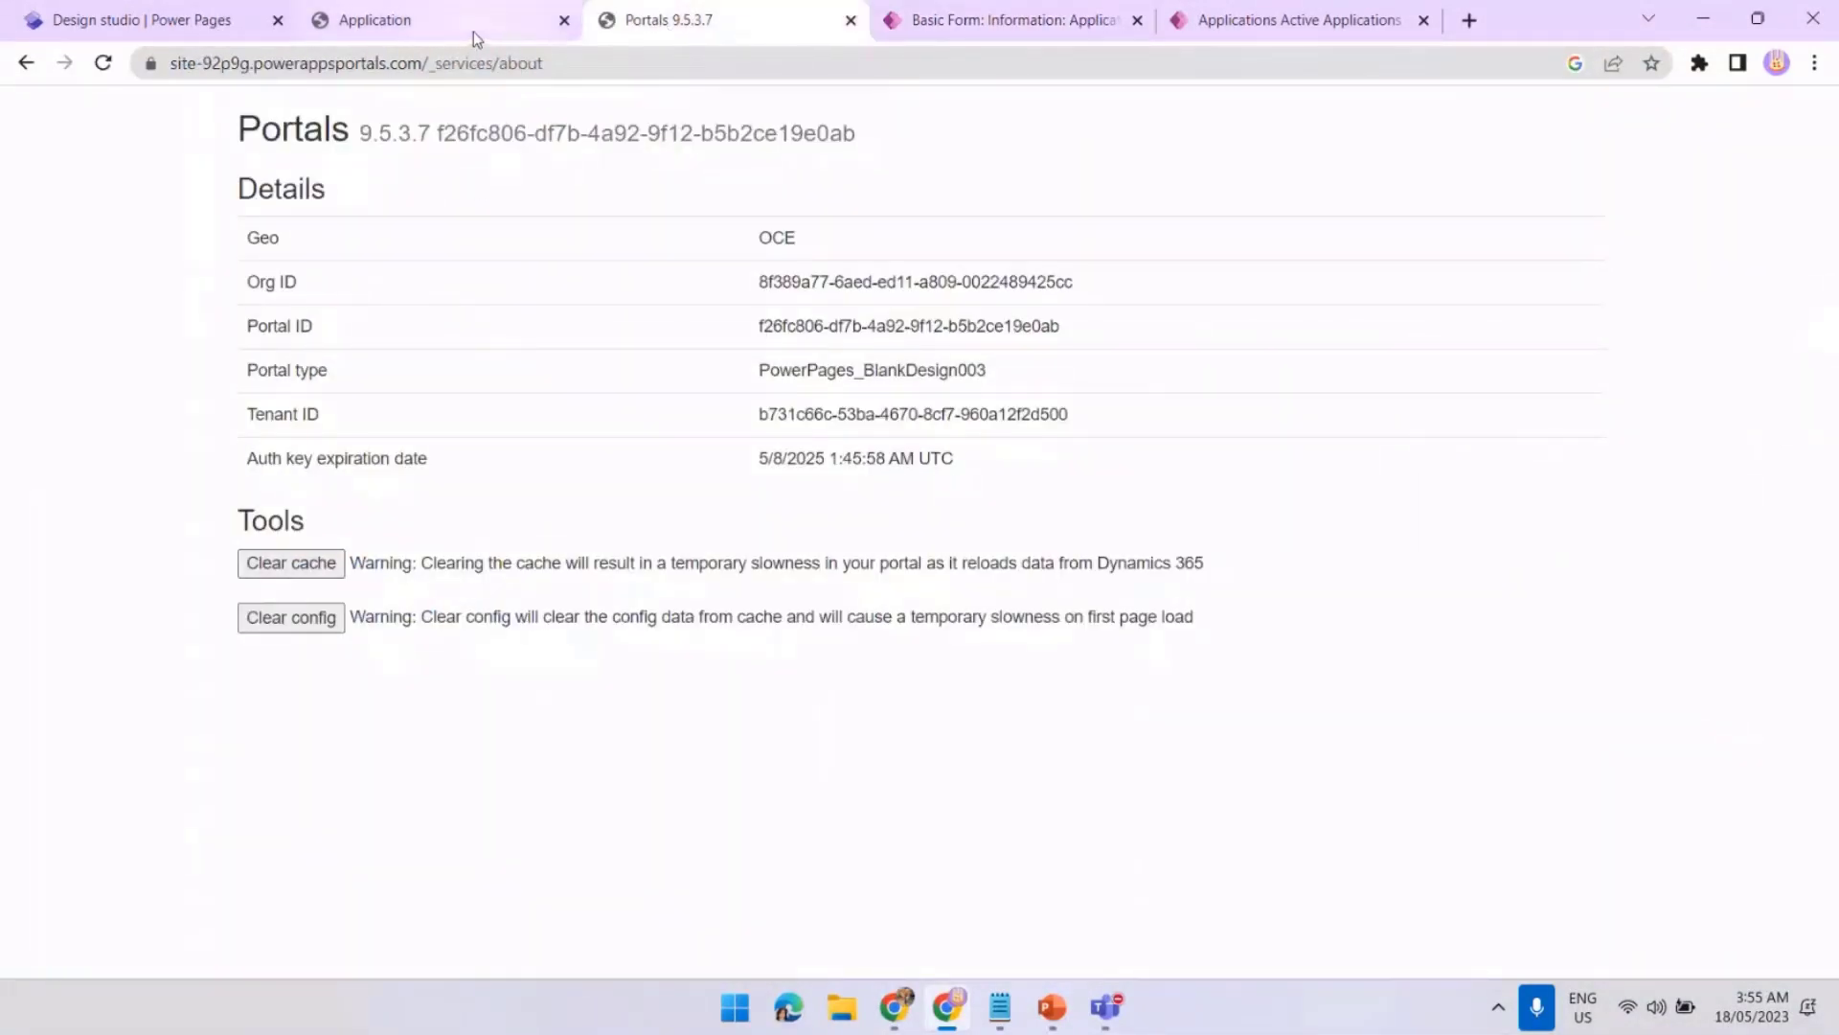
left_click(474, 34)
left_click(103, 63)
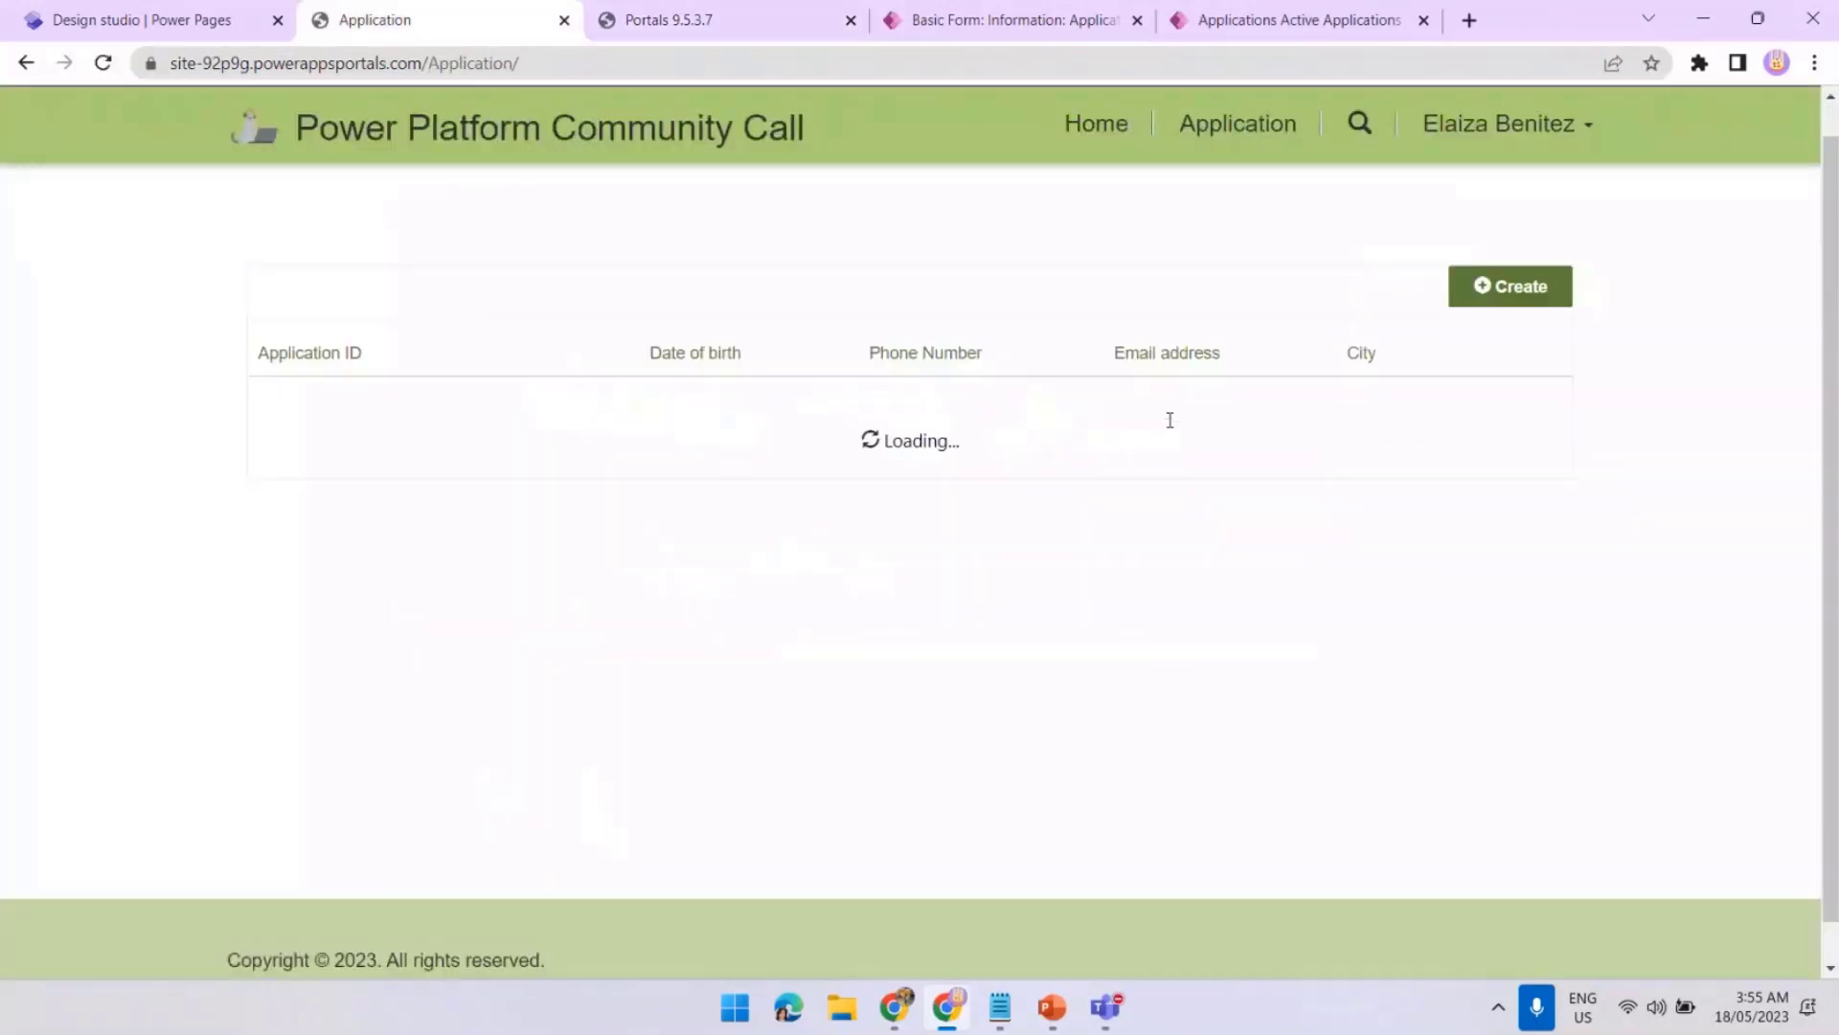
left_click(1485, 296)
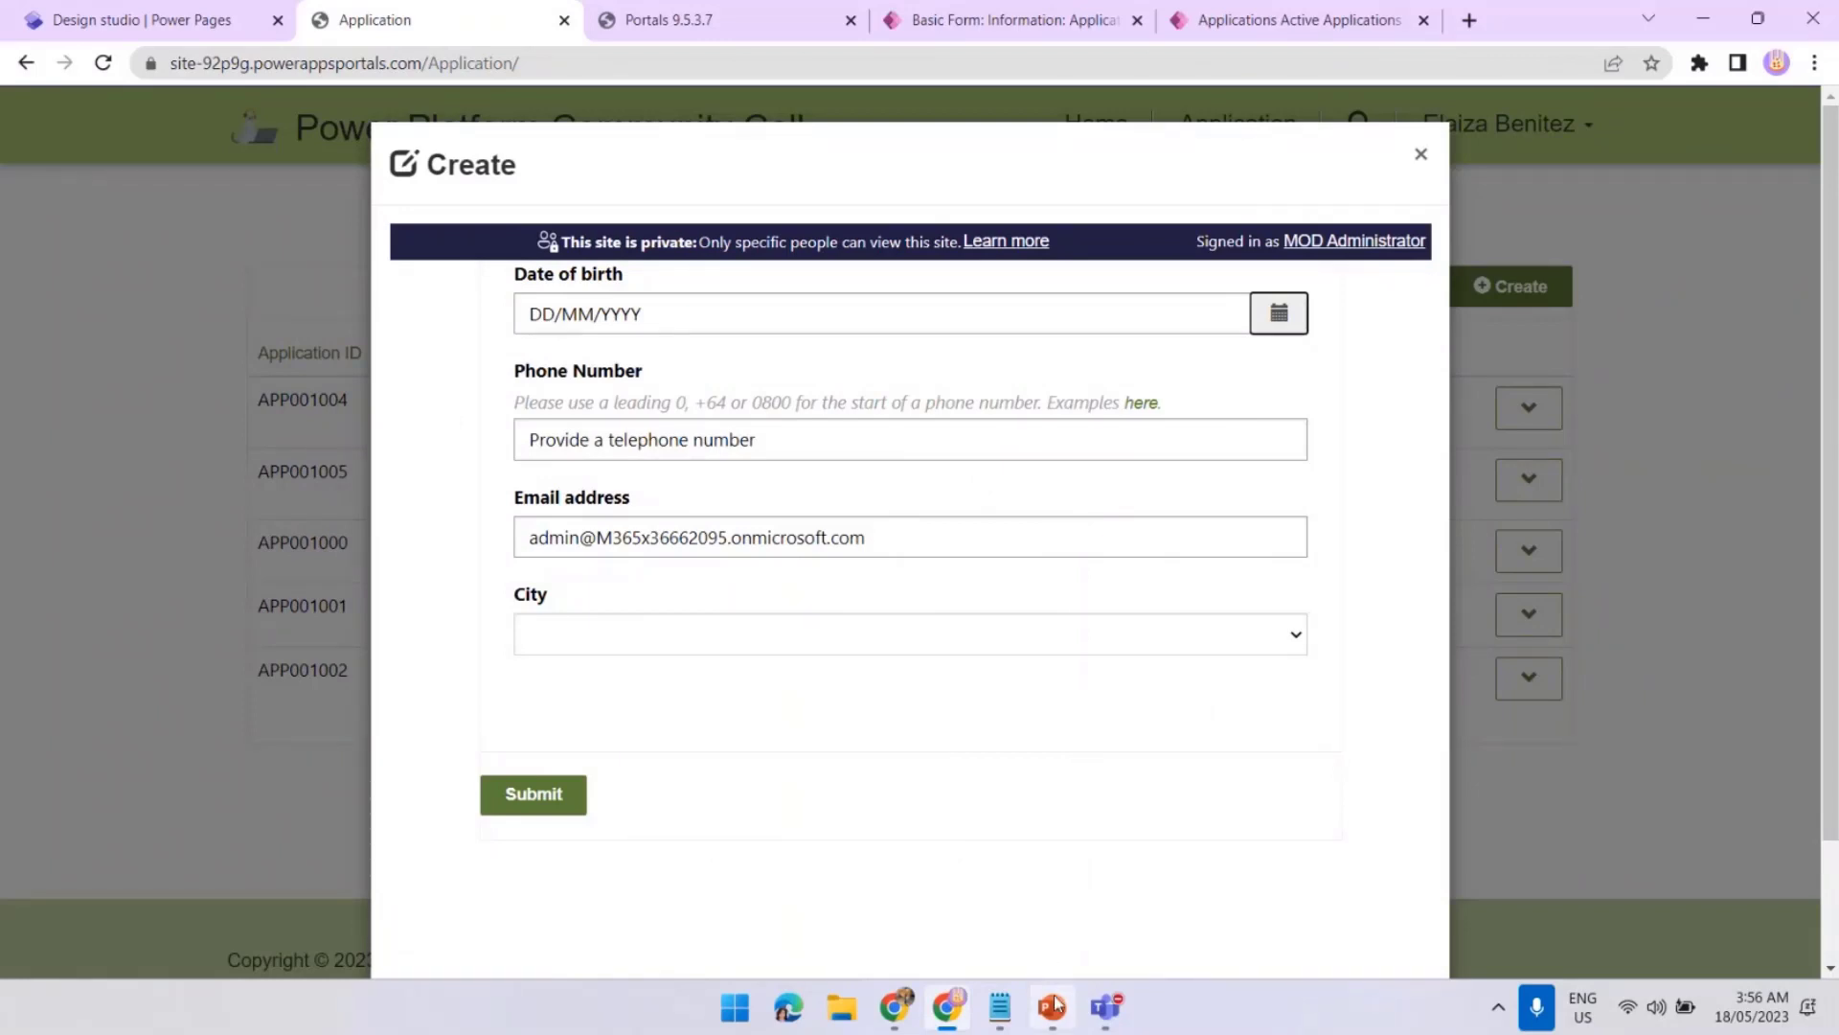
Start the PowerPoint slideshow from slide 6
mouse_move(1053, 965)
left_click(1059, 857)
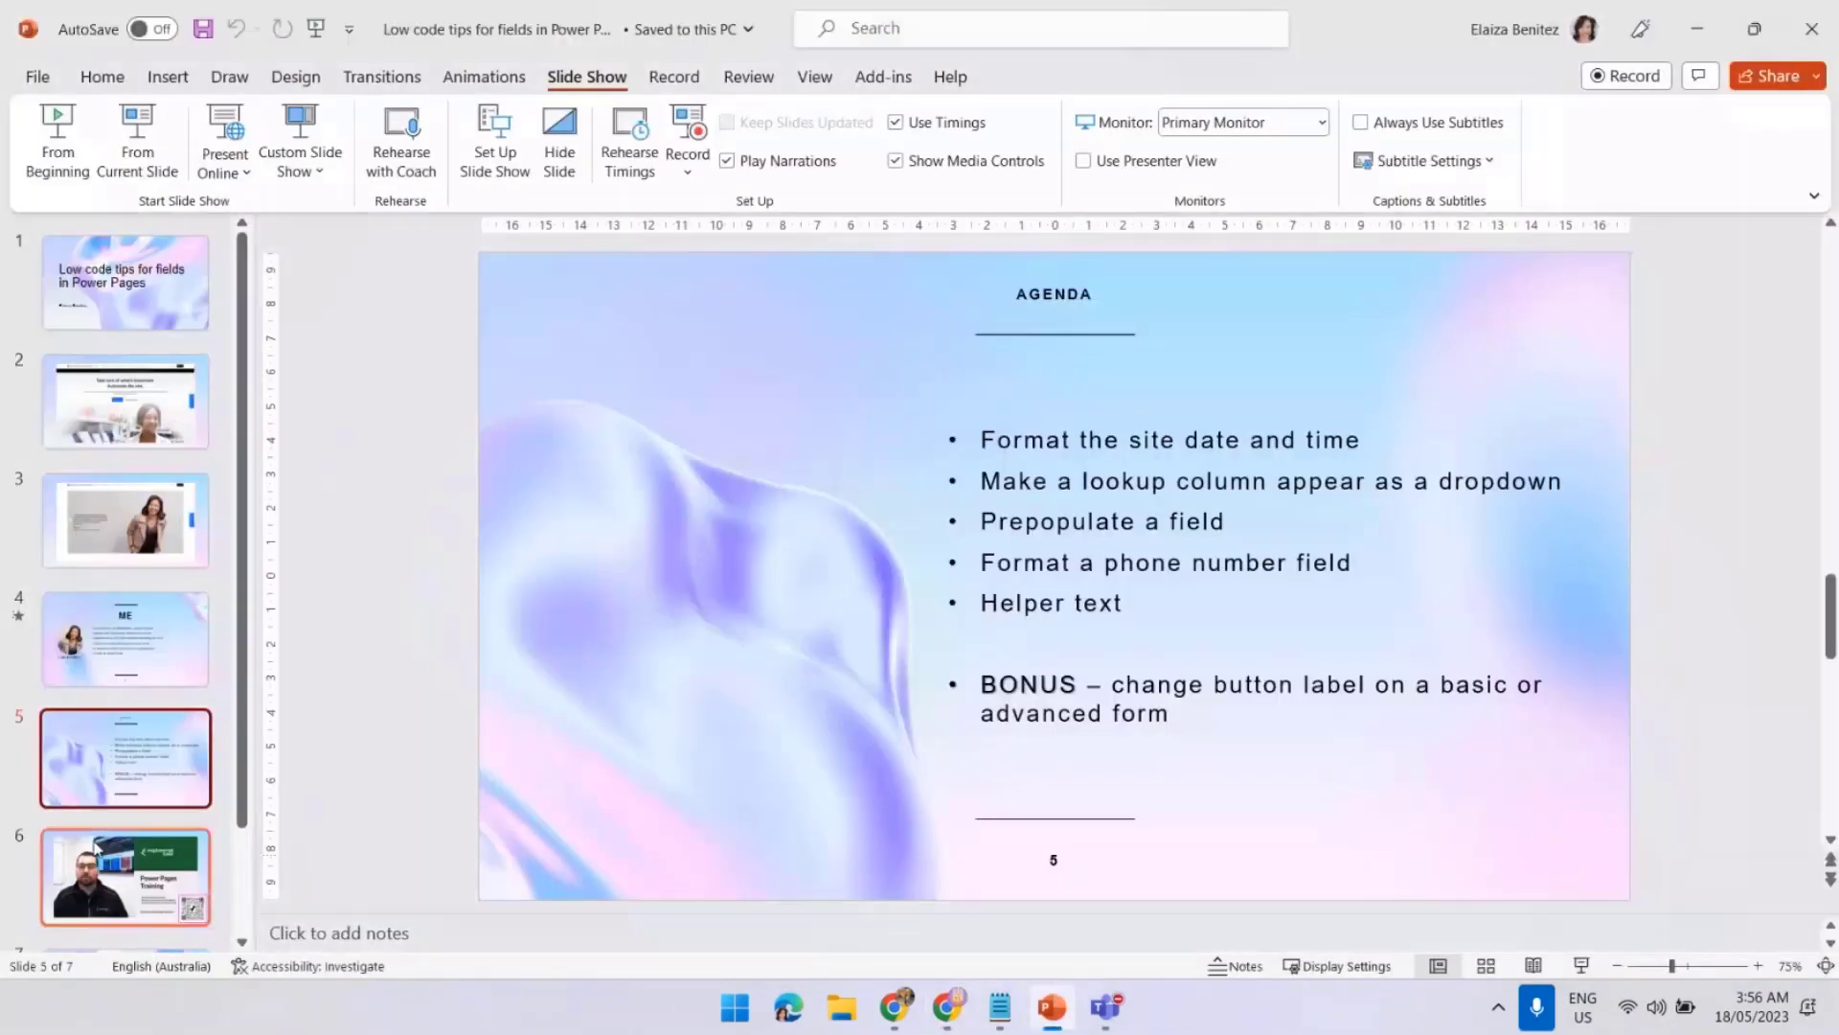
left_click(125, 877)
left_click(1581, 966)
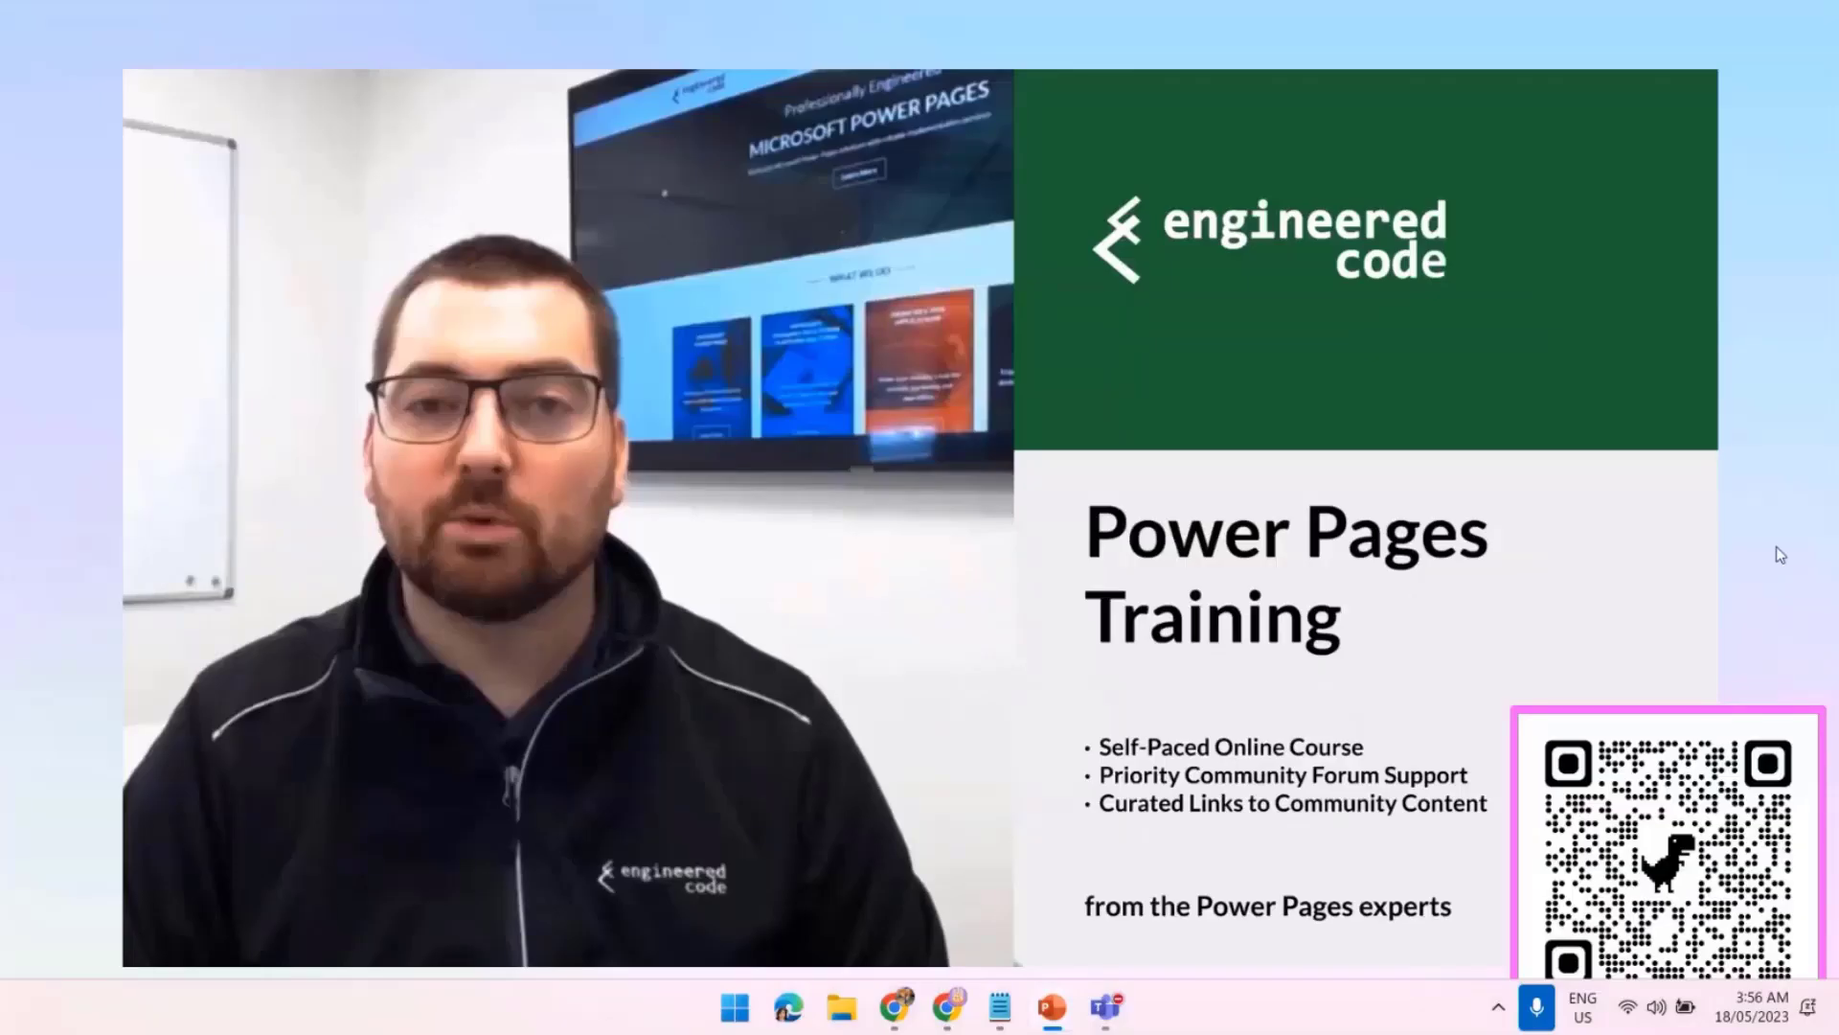